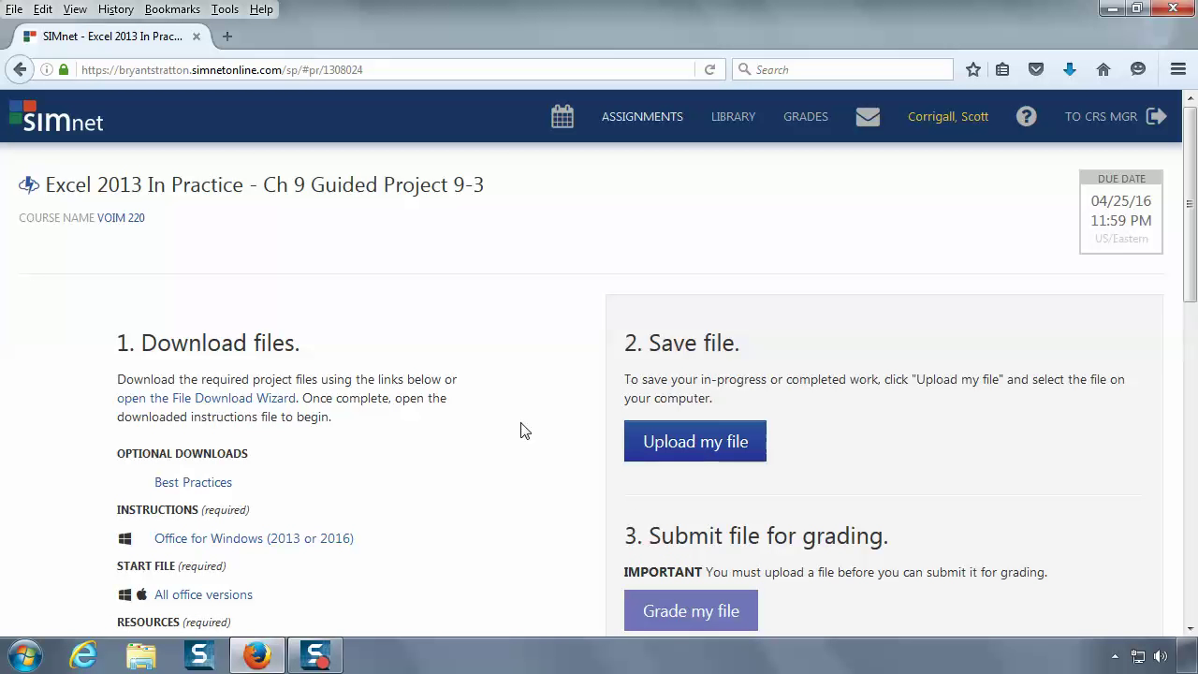
- Open the required resources zip for Guided Project 9-3 in Windows Explorer and view the Expenses-09.txt file inside it
scroll(524, 432, down, 2)
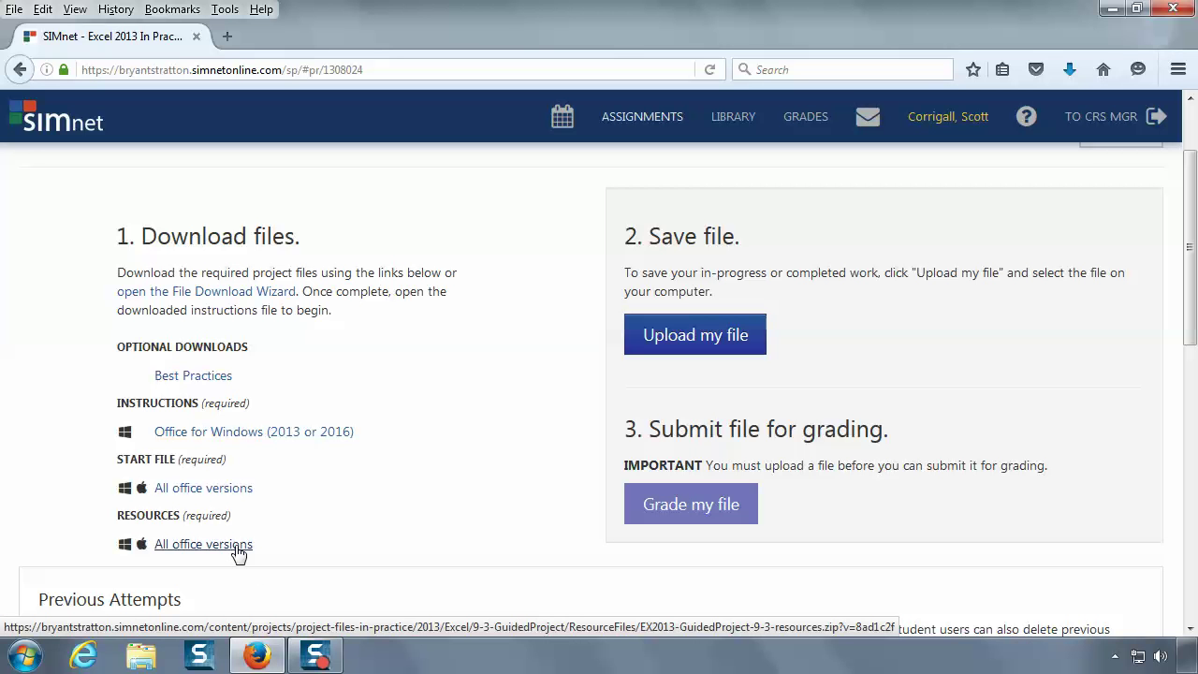
click(237, 551)
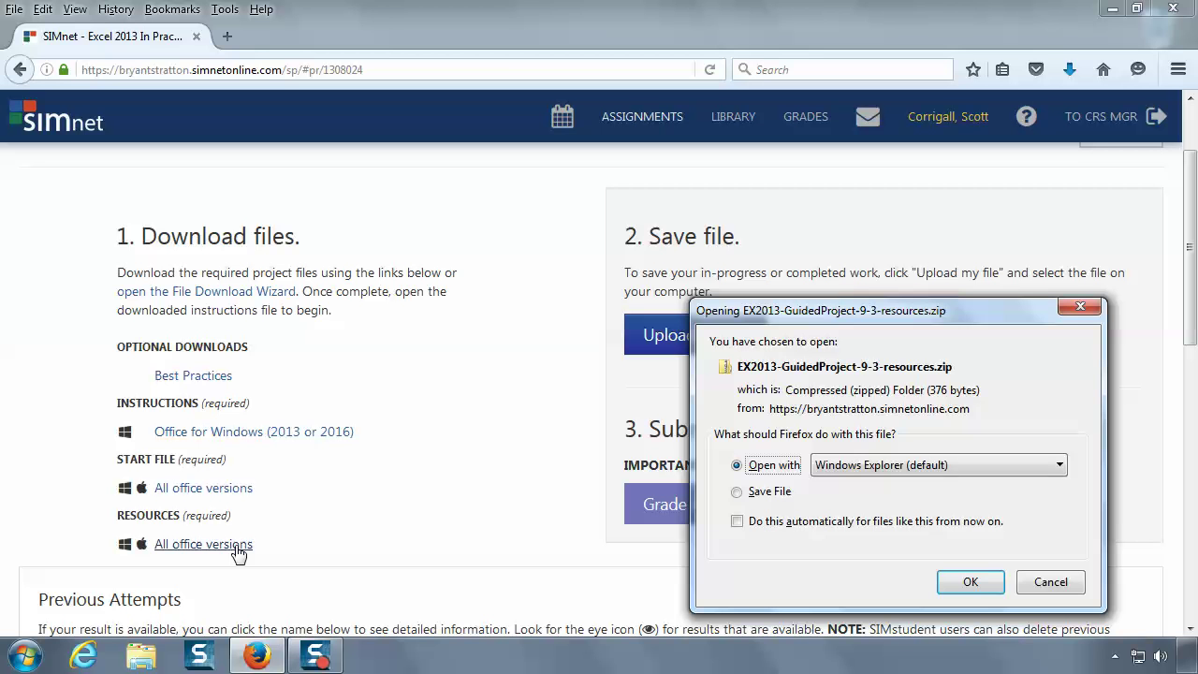
click(971, 582)
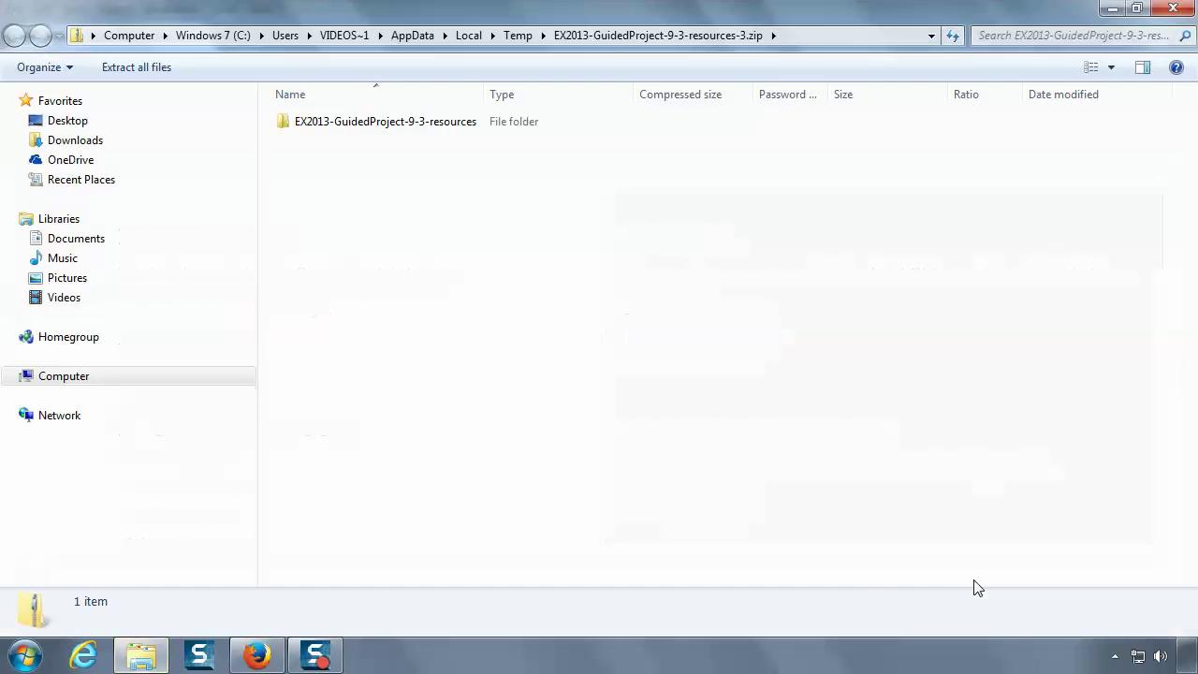
double_click(361, 126)
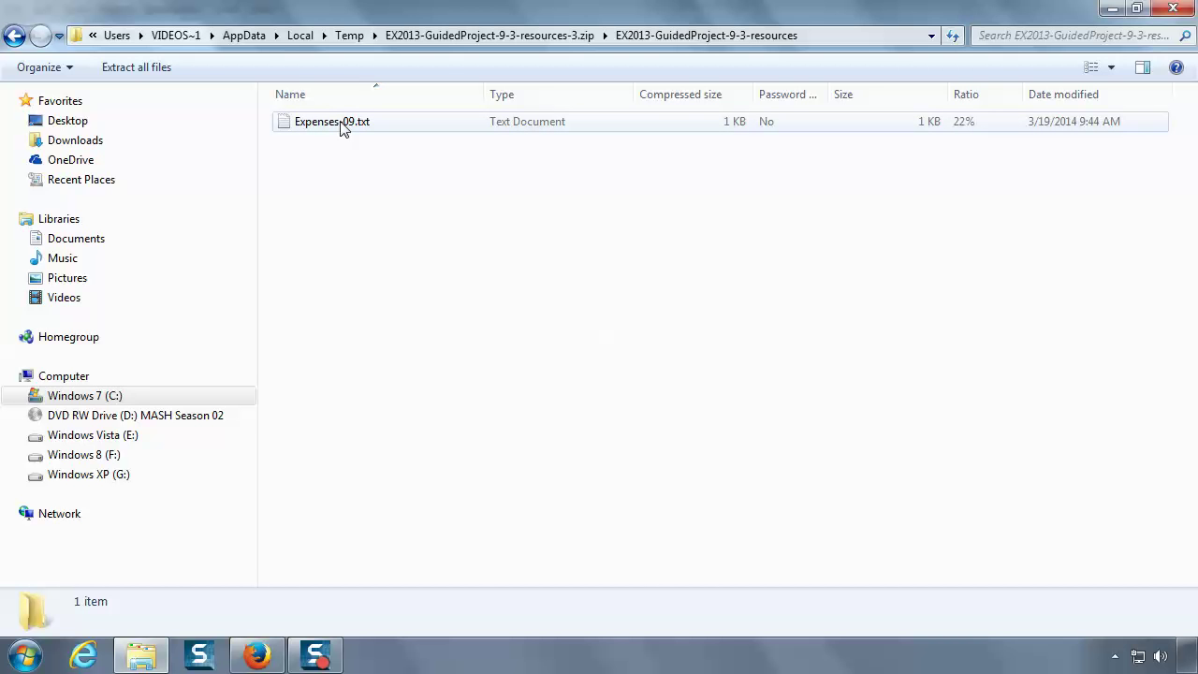
double_click(341, 129)
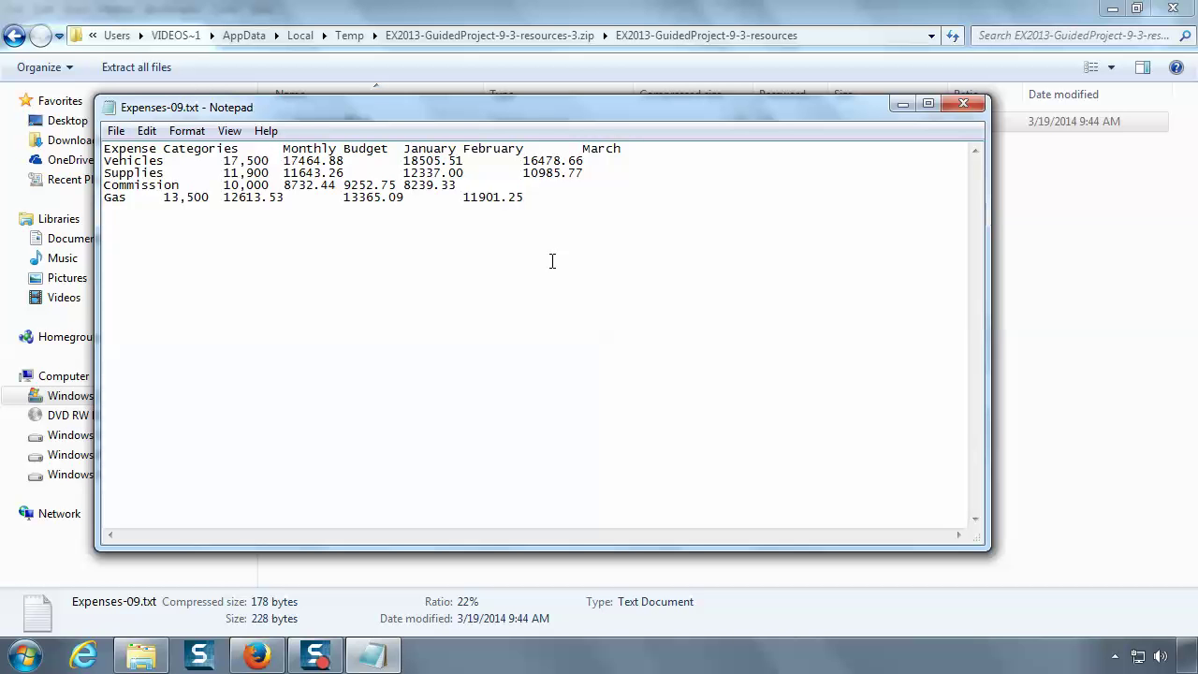
click(964, 103)
- Extract the EX2013-GuidedProject-9-3-resources folder into the Documents library and check the copy there
click(14, 35)
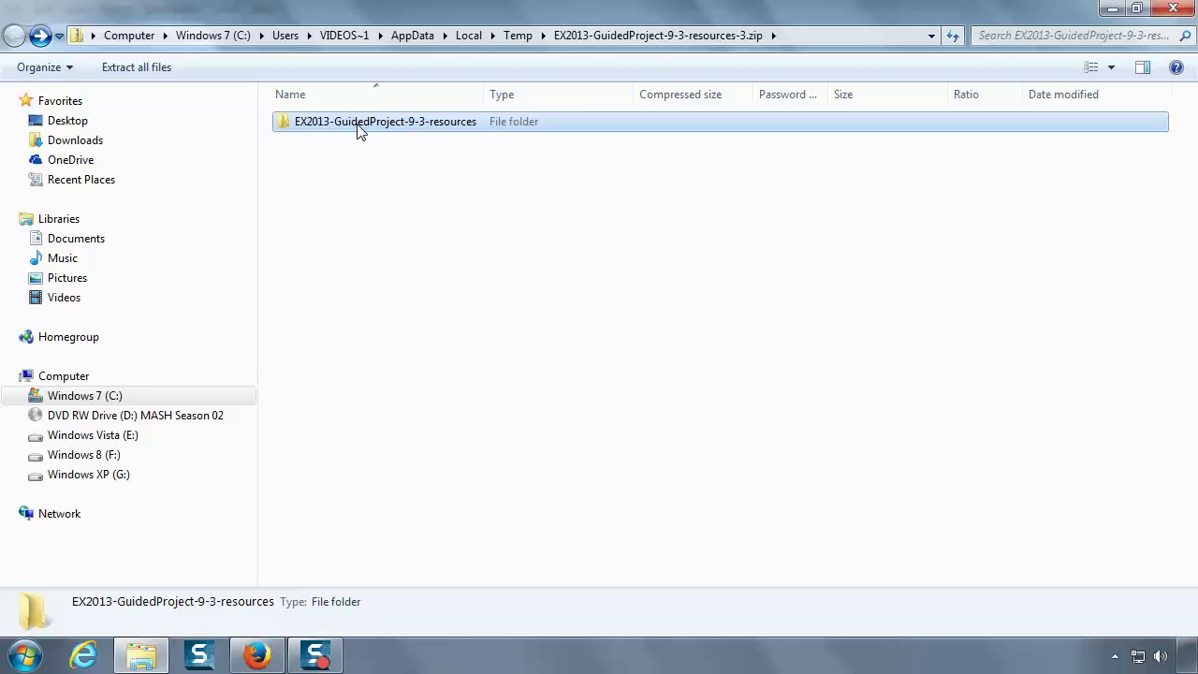
drag(358, 129, 108, 247)
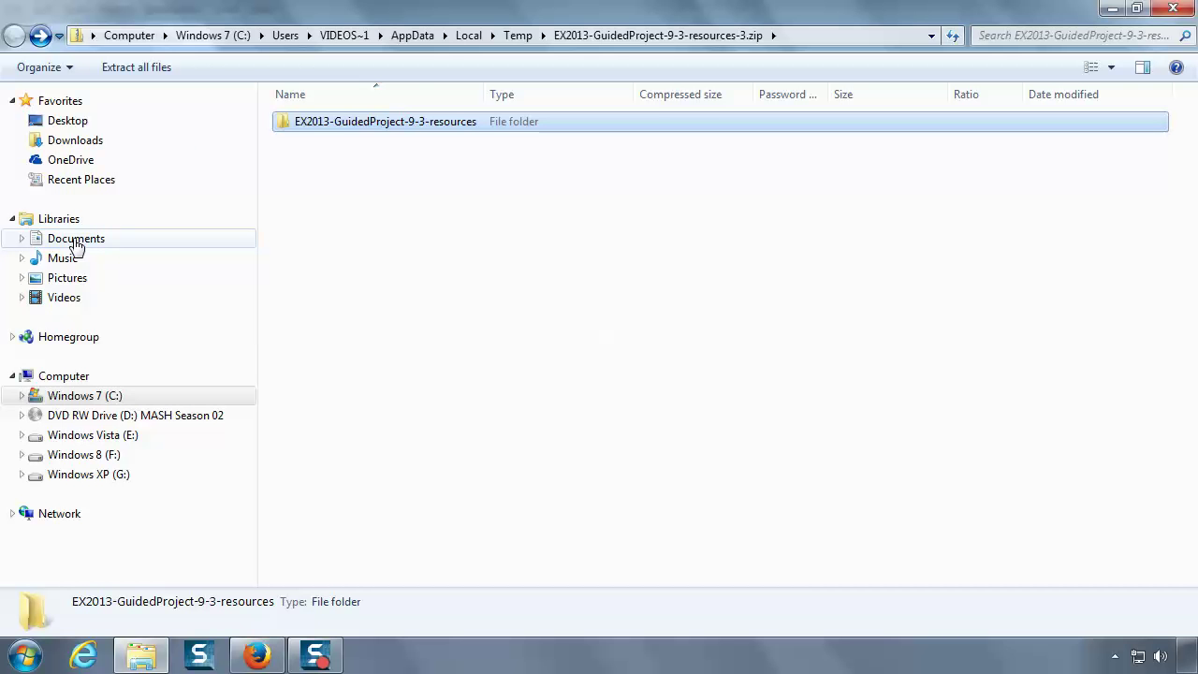
click(75, 245)
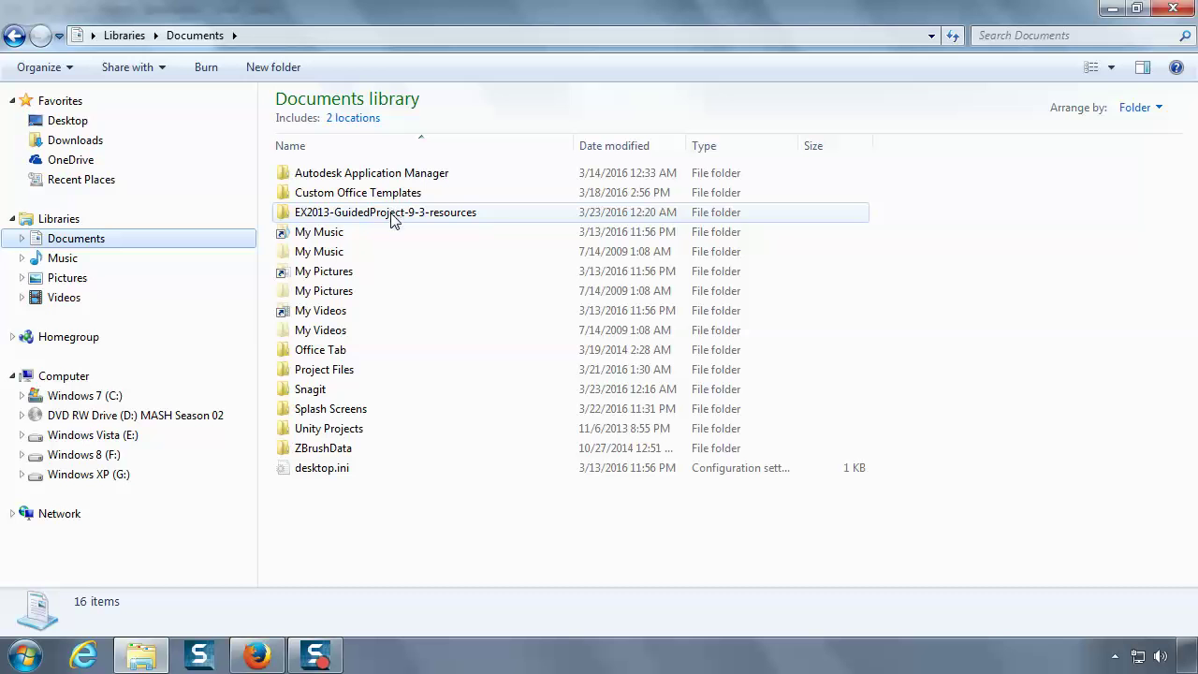
mouse_move(391, 217)
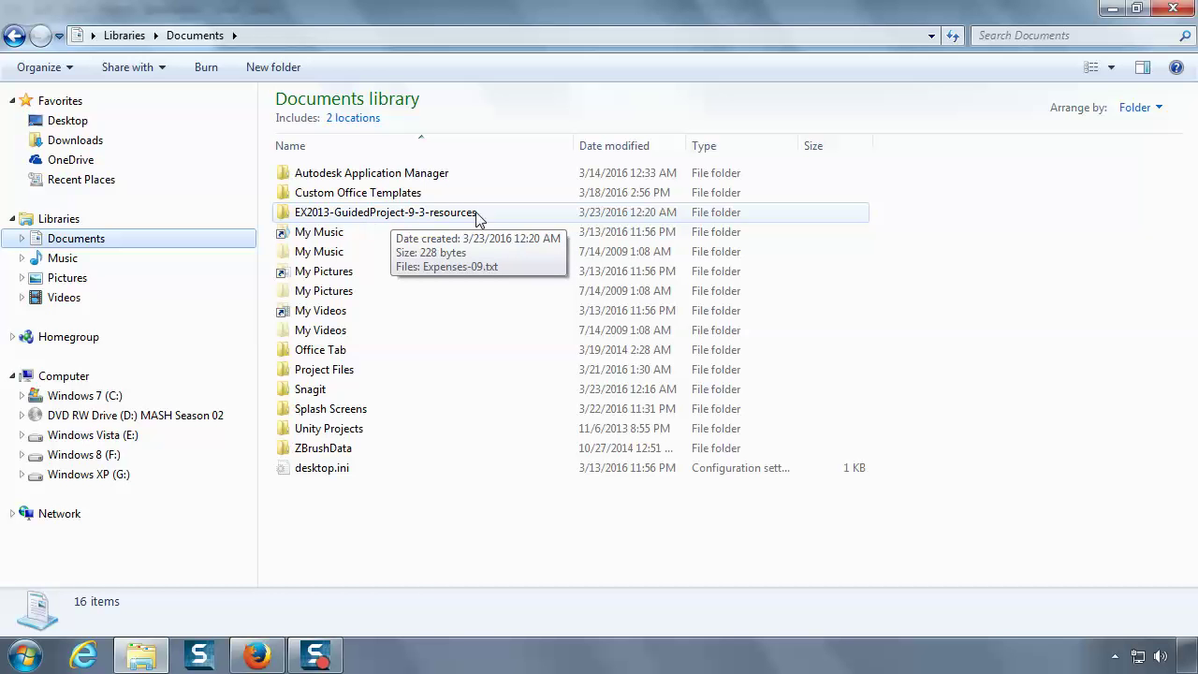
click(1171, 9)
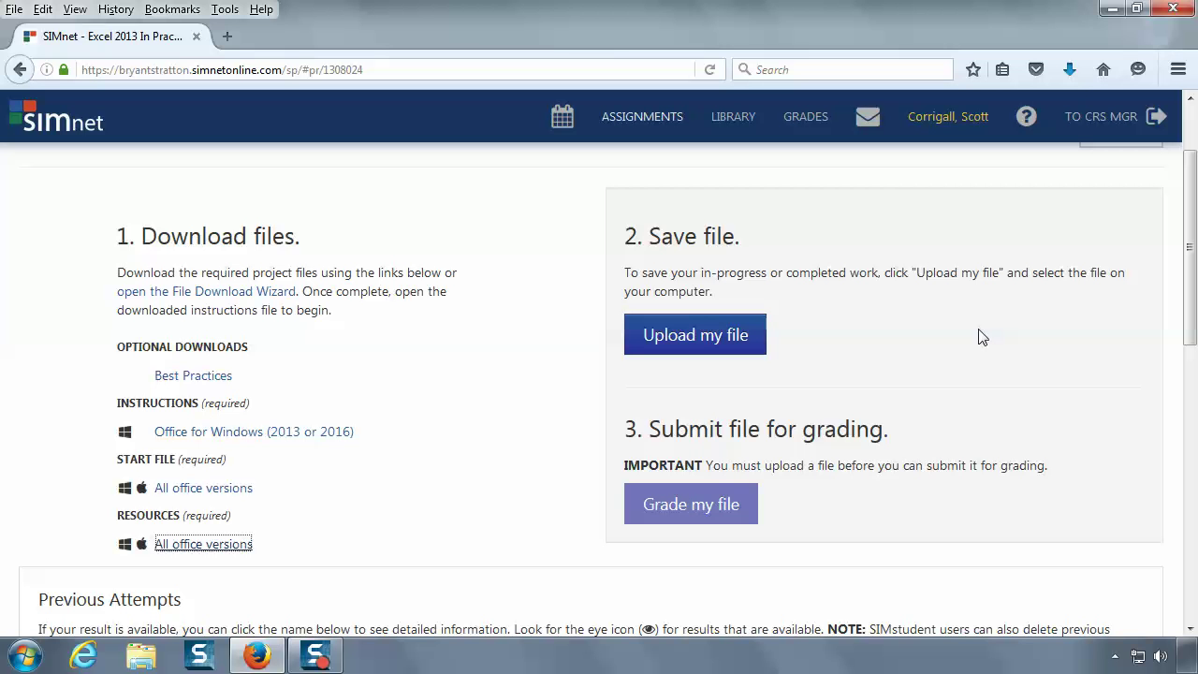
- Open the Office for Windows instructions PDF in Adobe Acrobat Reader, using read mode with the floating toolbar moved off the text
click(274, 438)
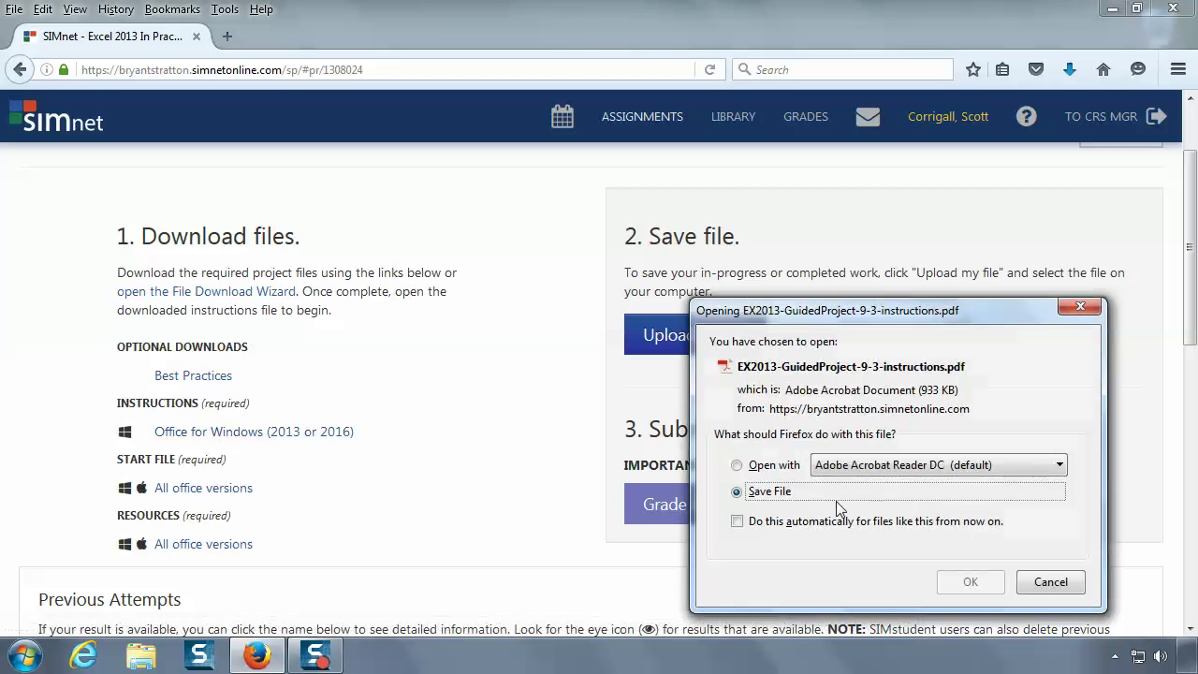
click(737, 464)
click(965, 580)
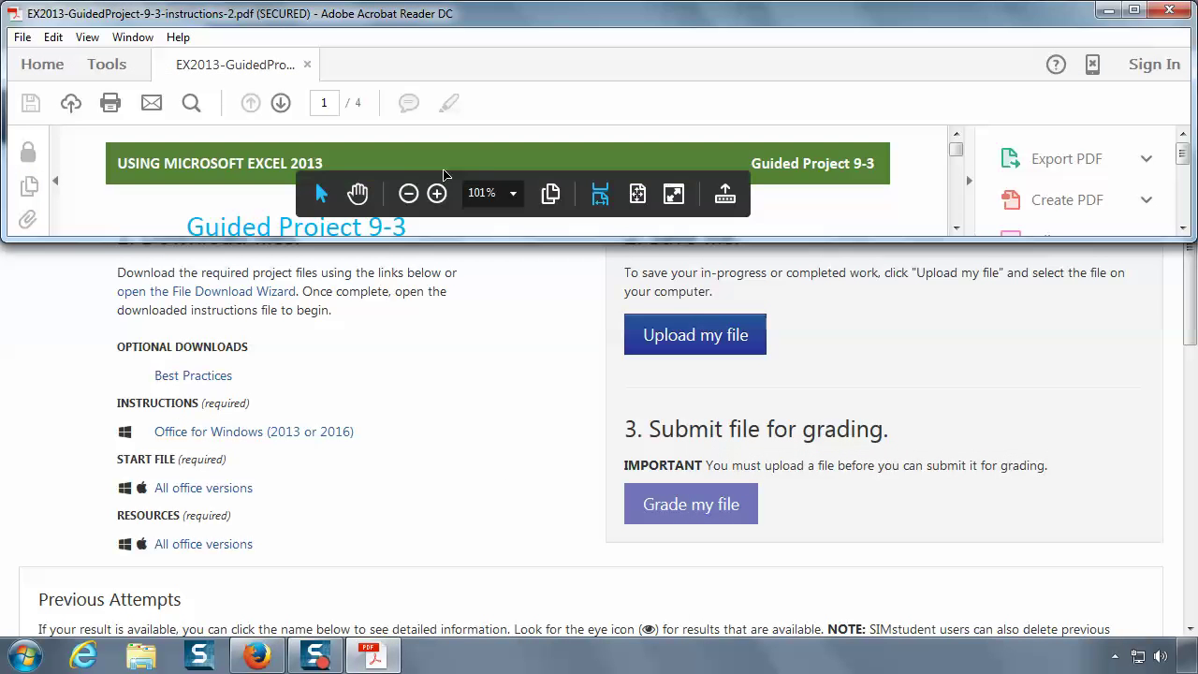
click(674, 194)
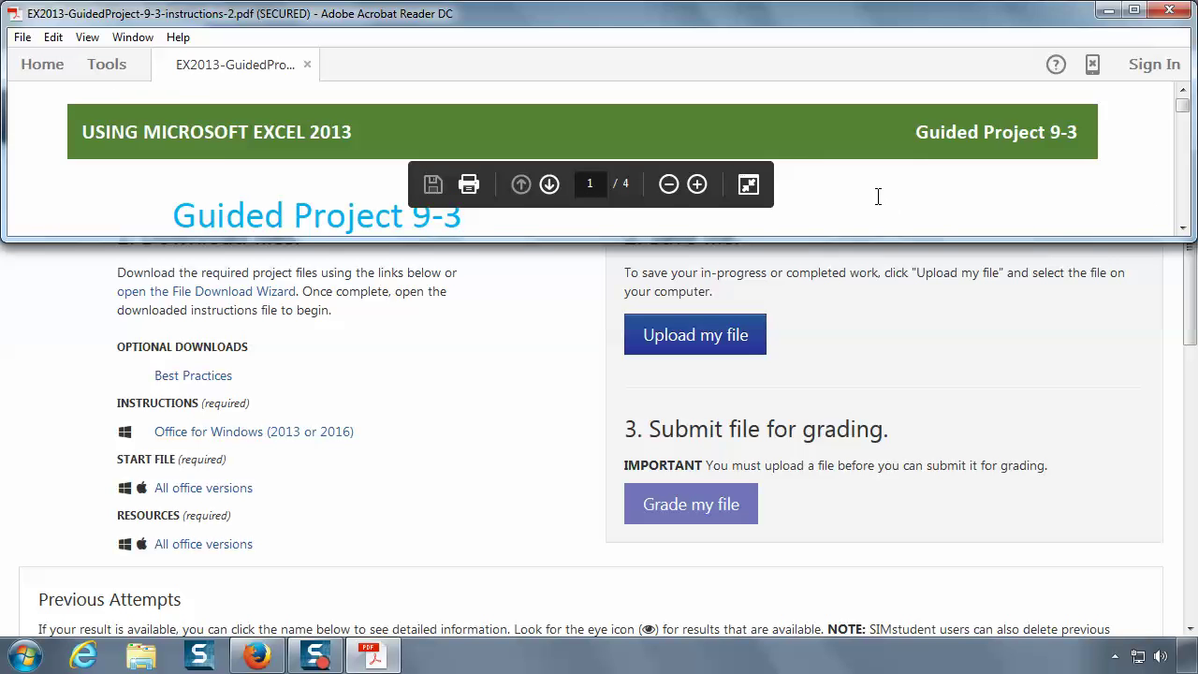
drag(734, 176, 1123, 187)
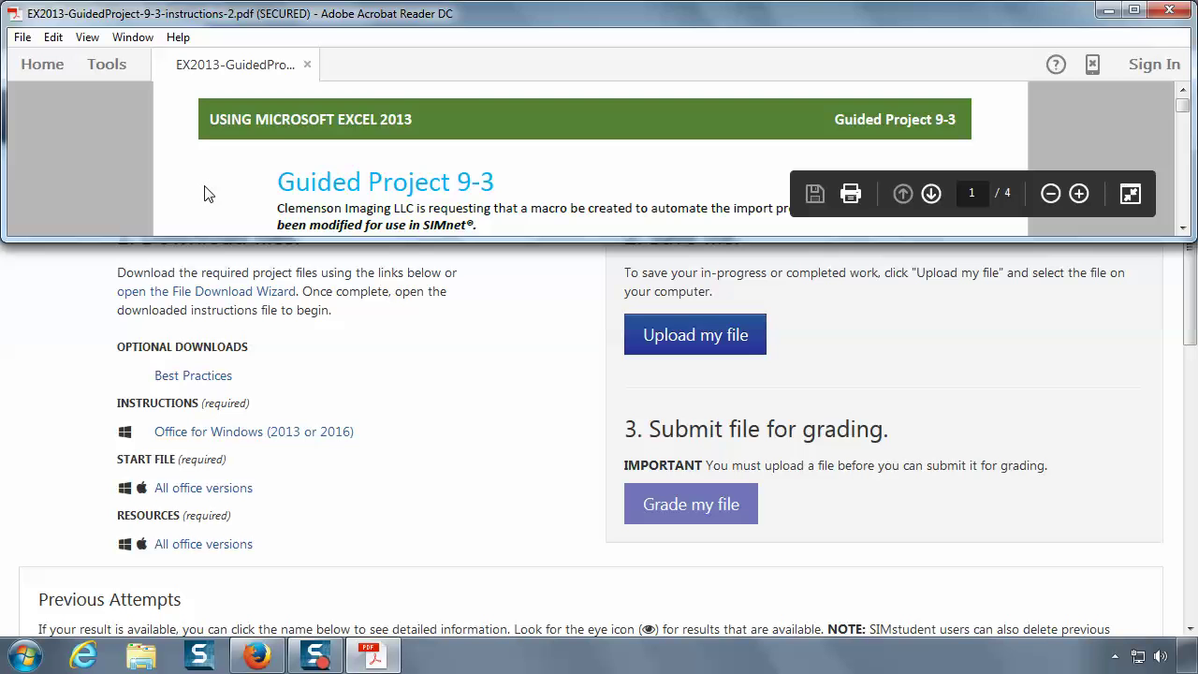
scroll(206, 193, down, 2)
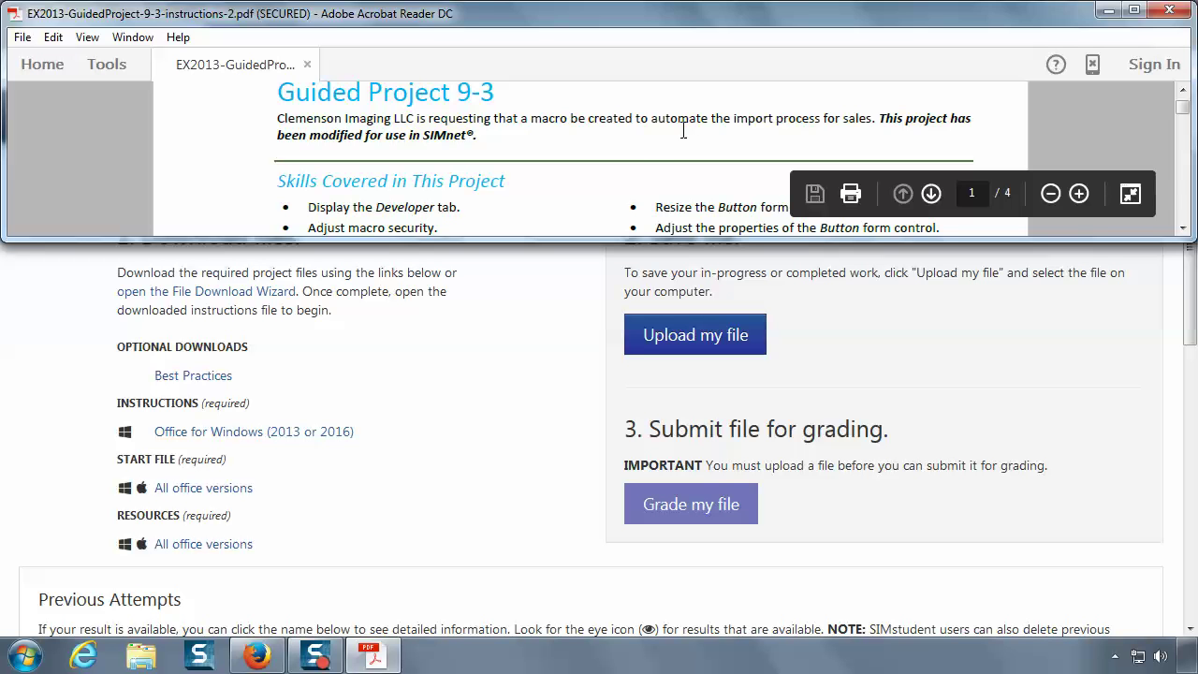
- Open the Forecast-09 start file from SIMnet in Excel, enable editing, and place its window below the instructions
click(421, 528)
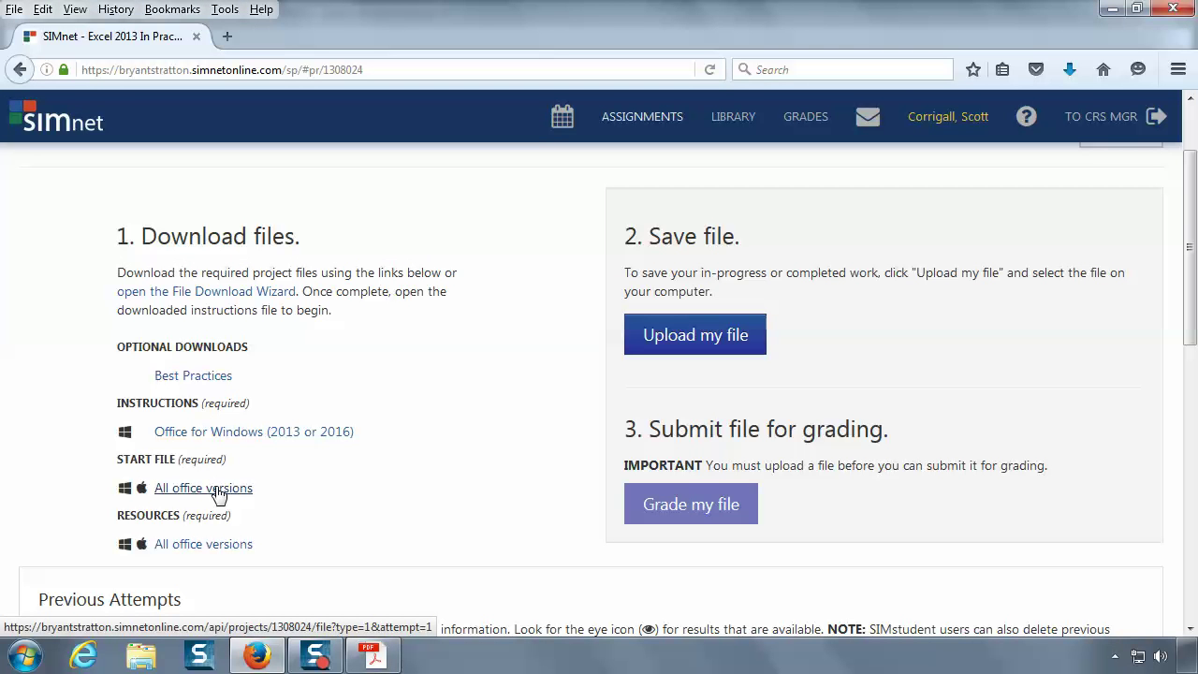
click(216, 490)
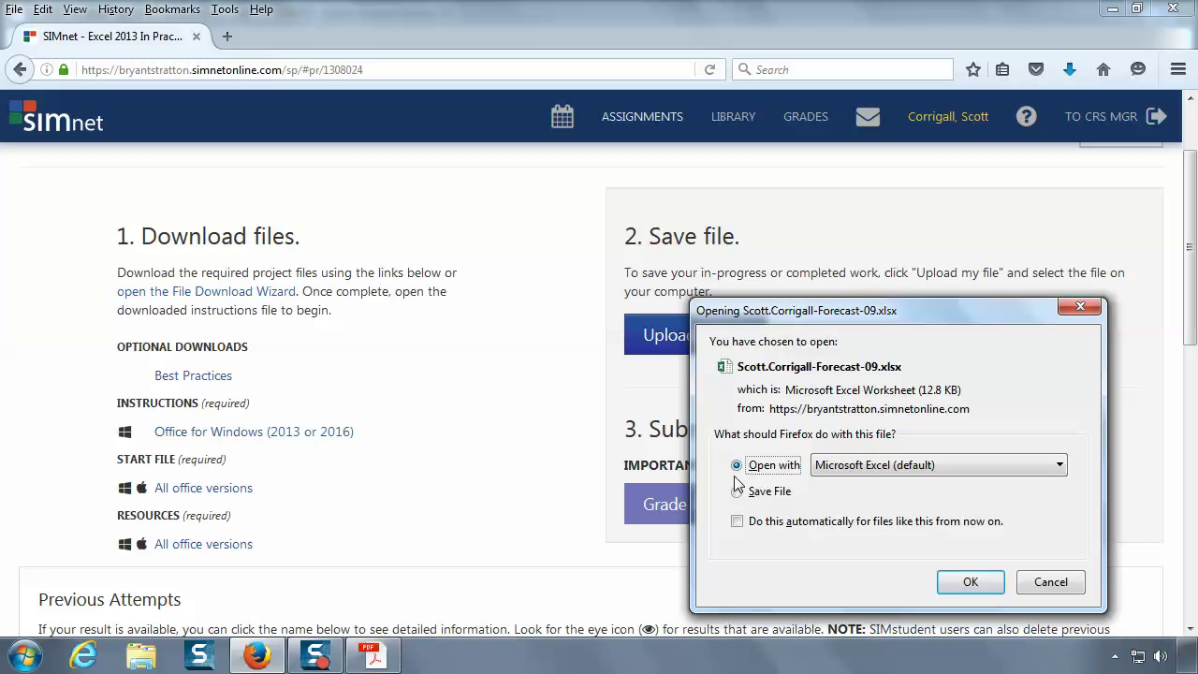
click(974, 581)
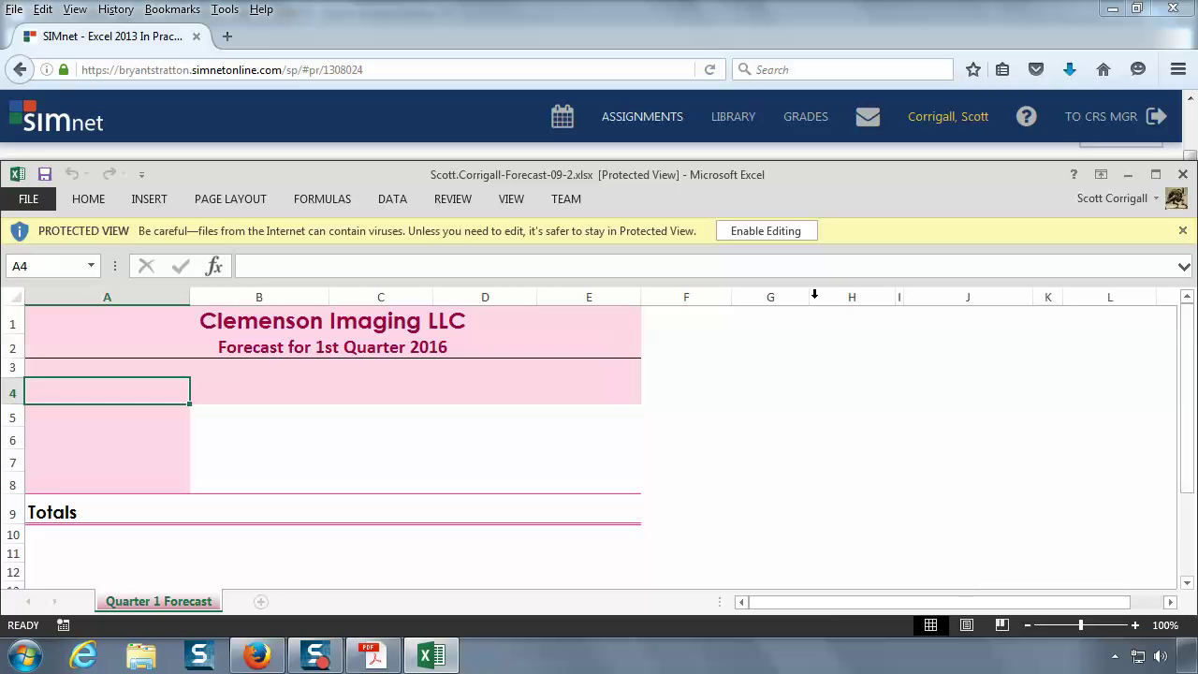
click(779, 232)
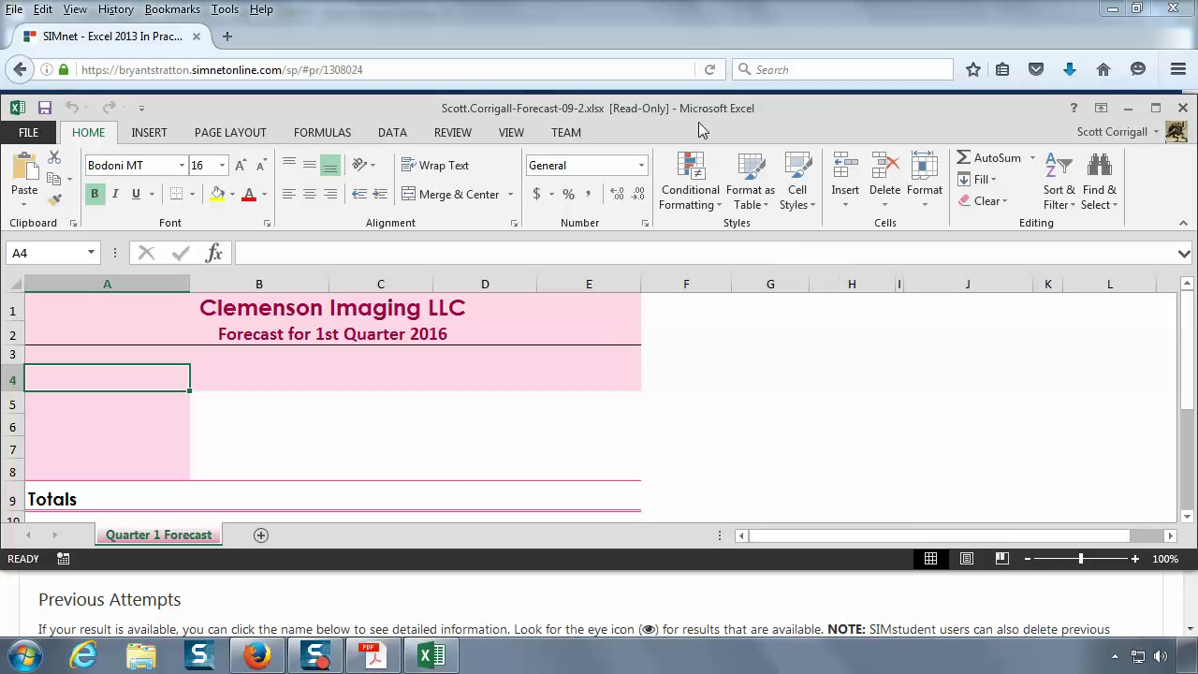
drag(698, 122, 704, 202)
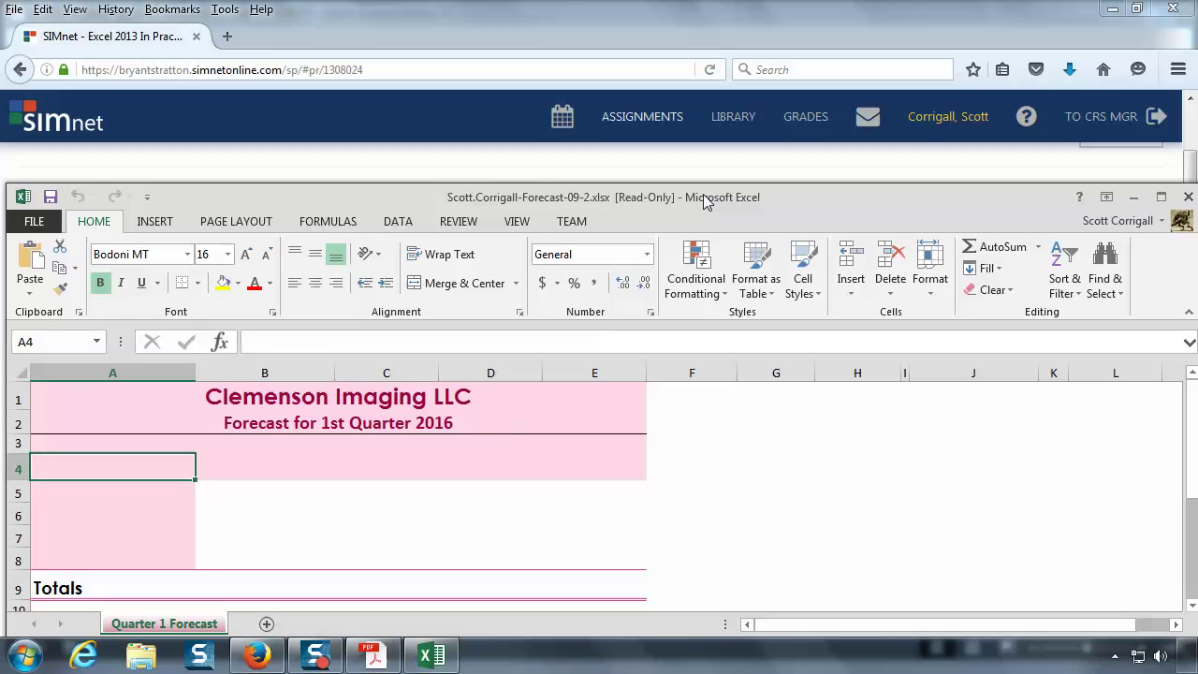
- Read instructions 1 and 2 in the PDF about the start file, the Developer tab and macro security
click(377, 658)
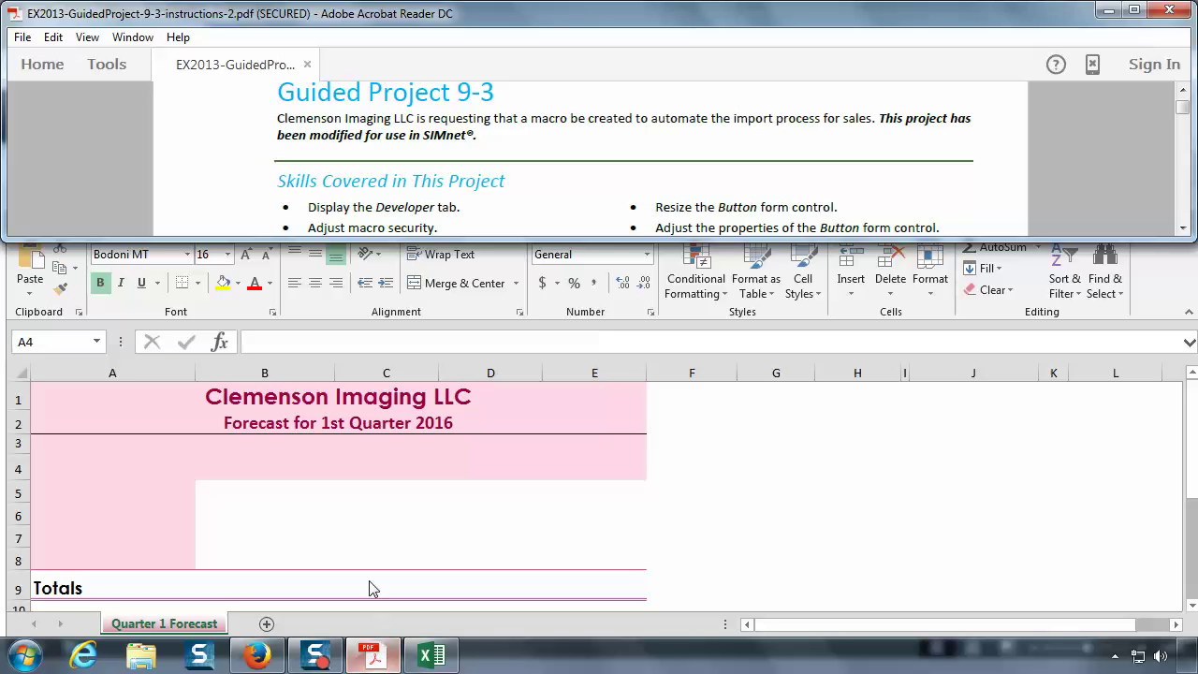
scroll(268, 186, down, 3)
scroll(267, 186, down, 2)
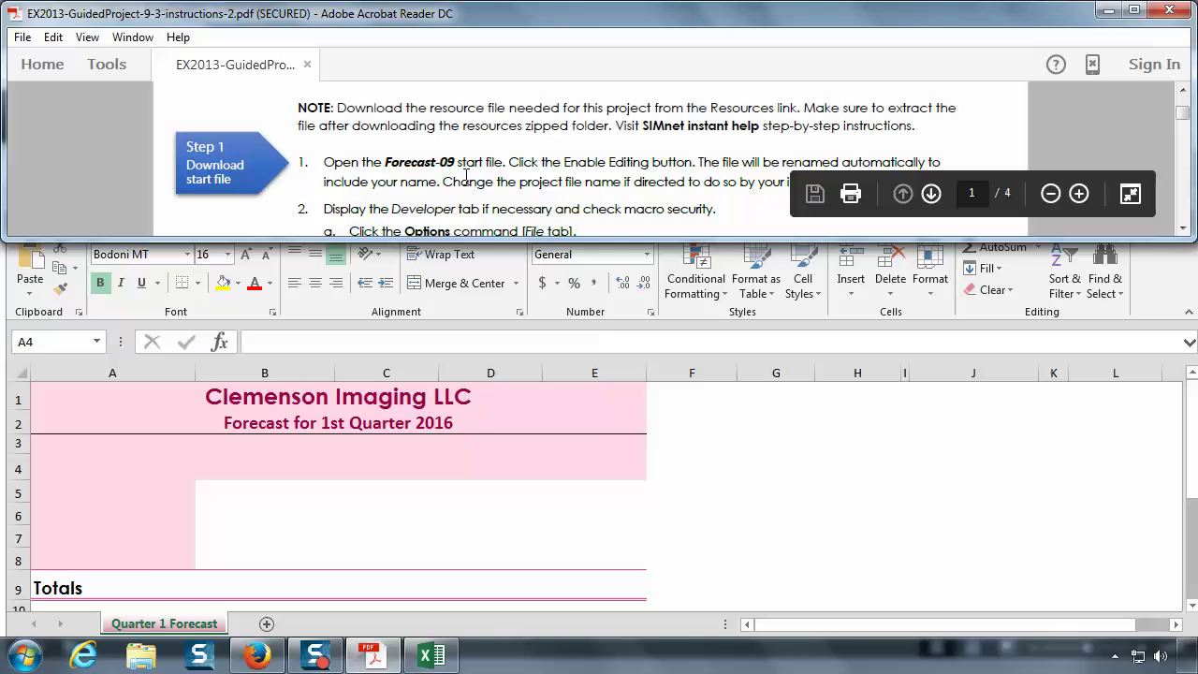
scroll(608, 174, down, 1)
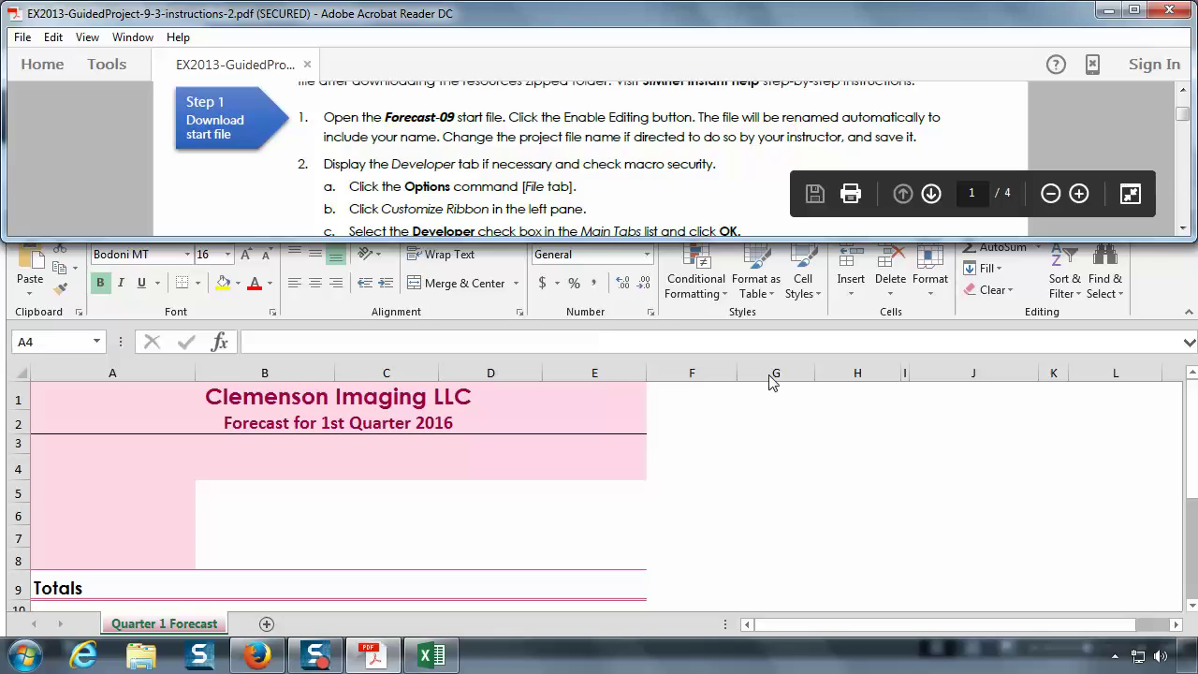
click(760, 404)
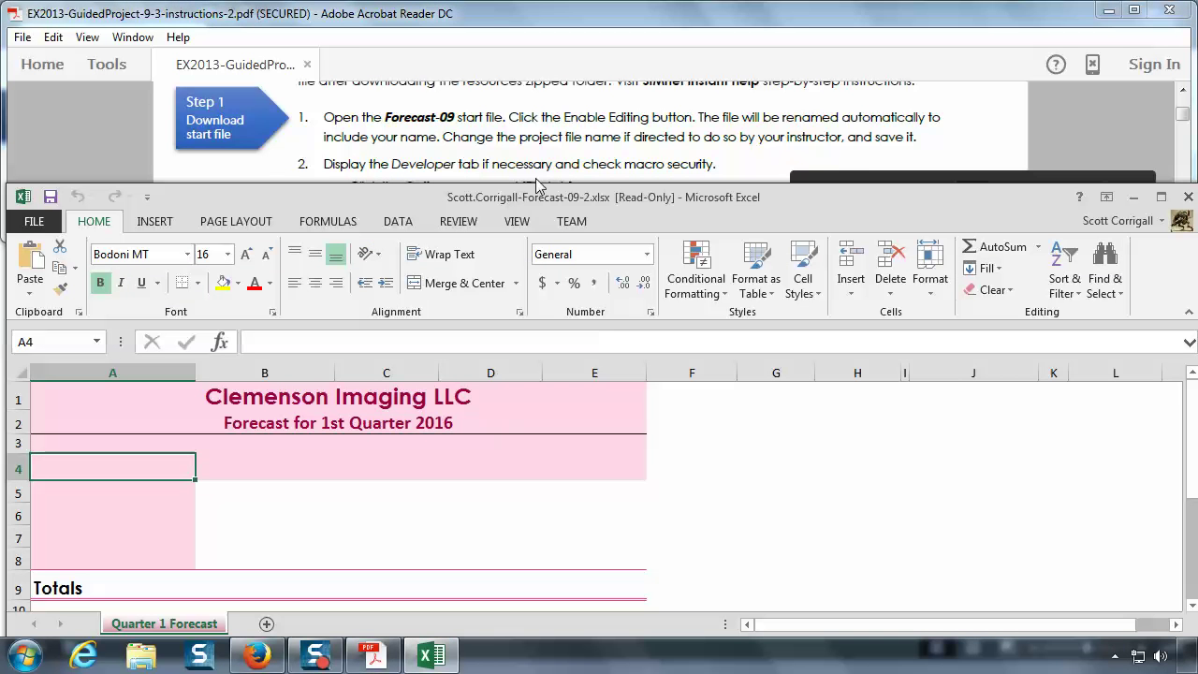
click(563, 131)
scroll(563, 131, down, 1)
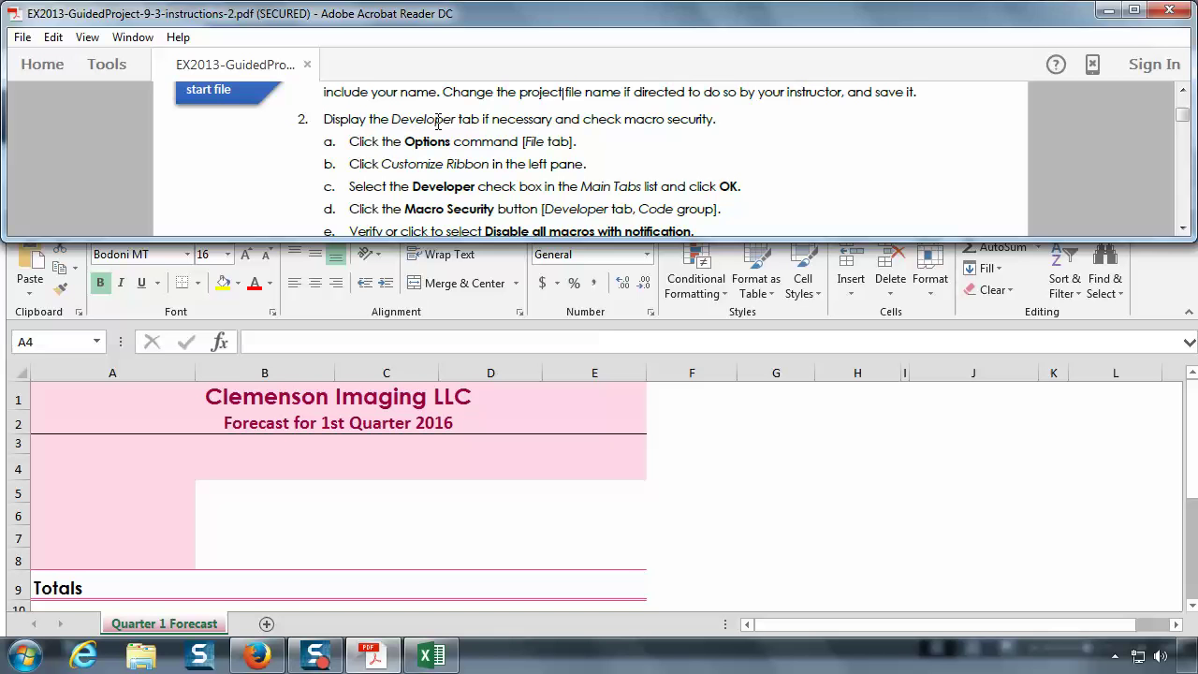
click(798, 433)
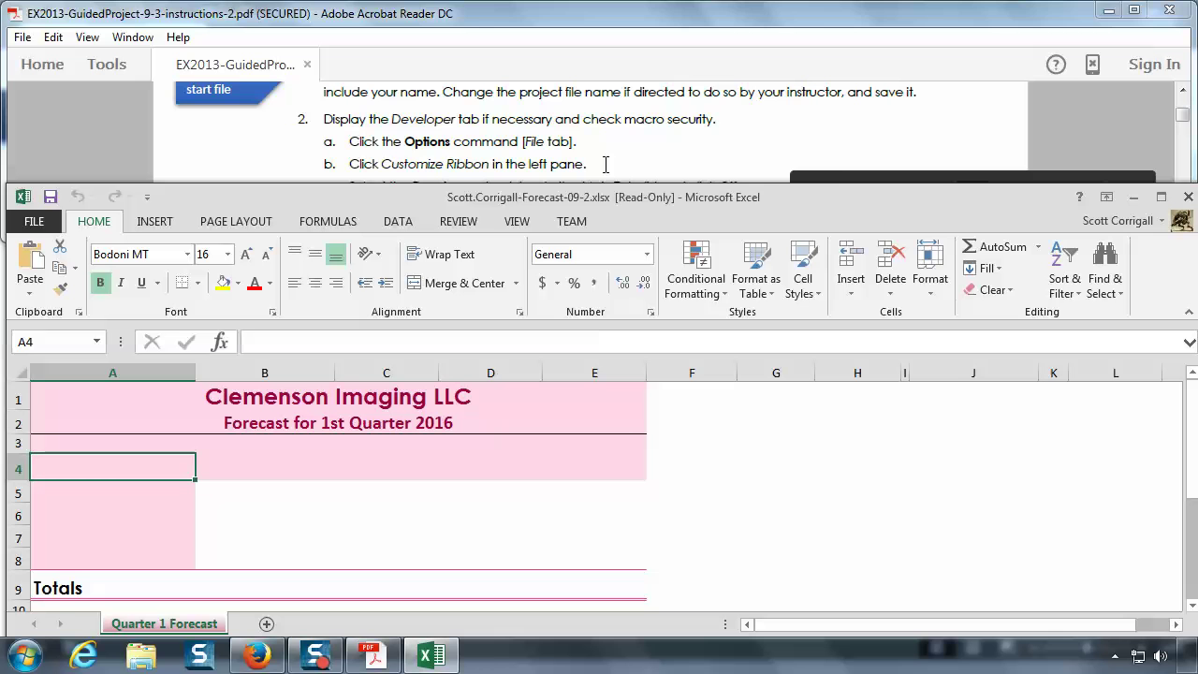
click(605, 164)
scroll(605, 164, down, 1)
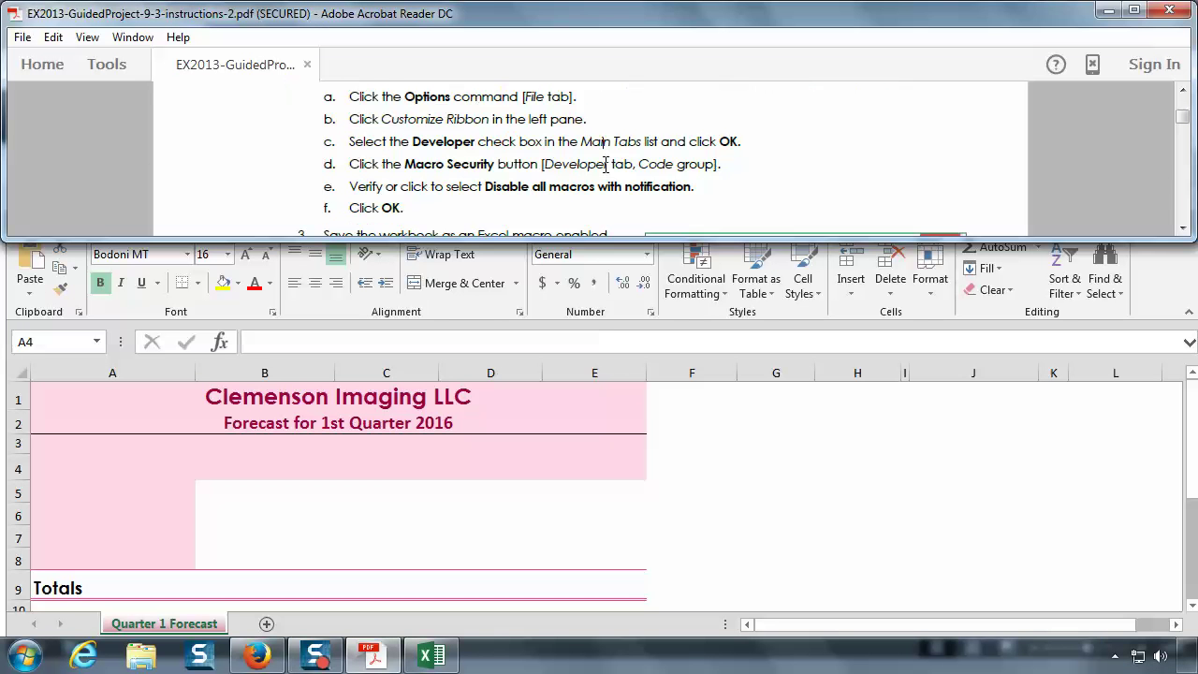
- Open the Customize Ribbon settings in the Excel options
click(444, 515)
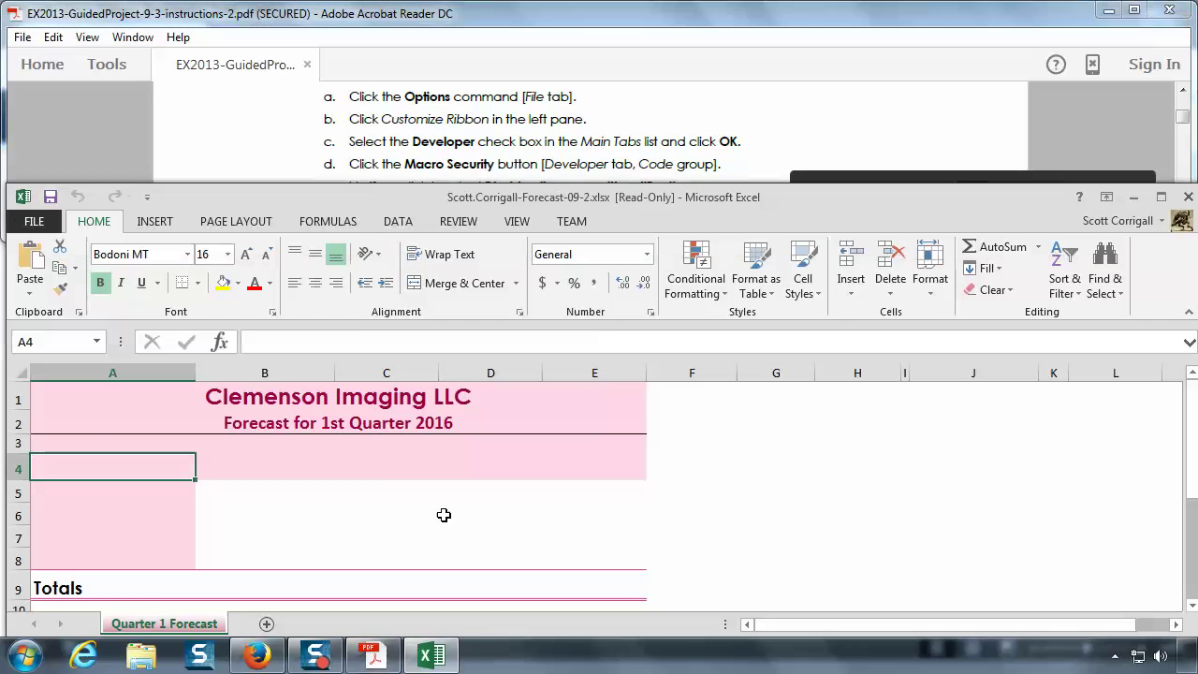
click(31, 222)
scroll(33, 425, down, 1)
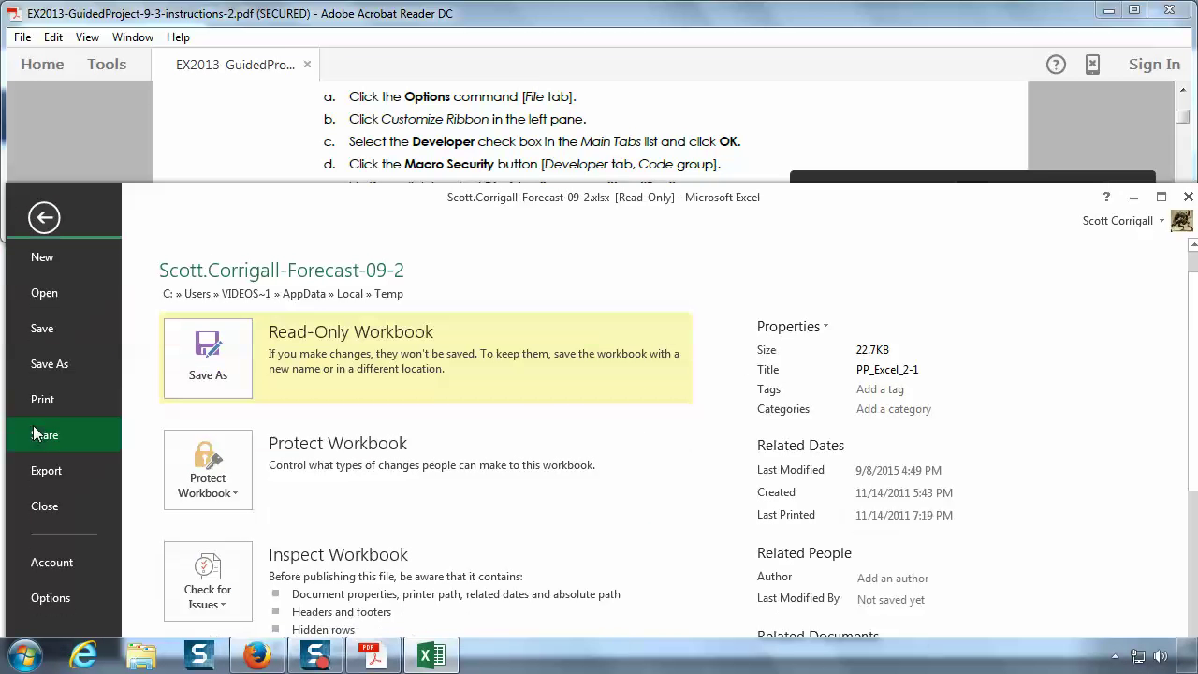
click(47, 596)
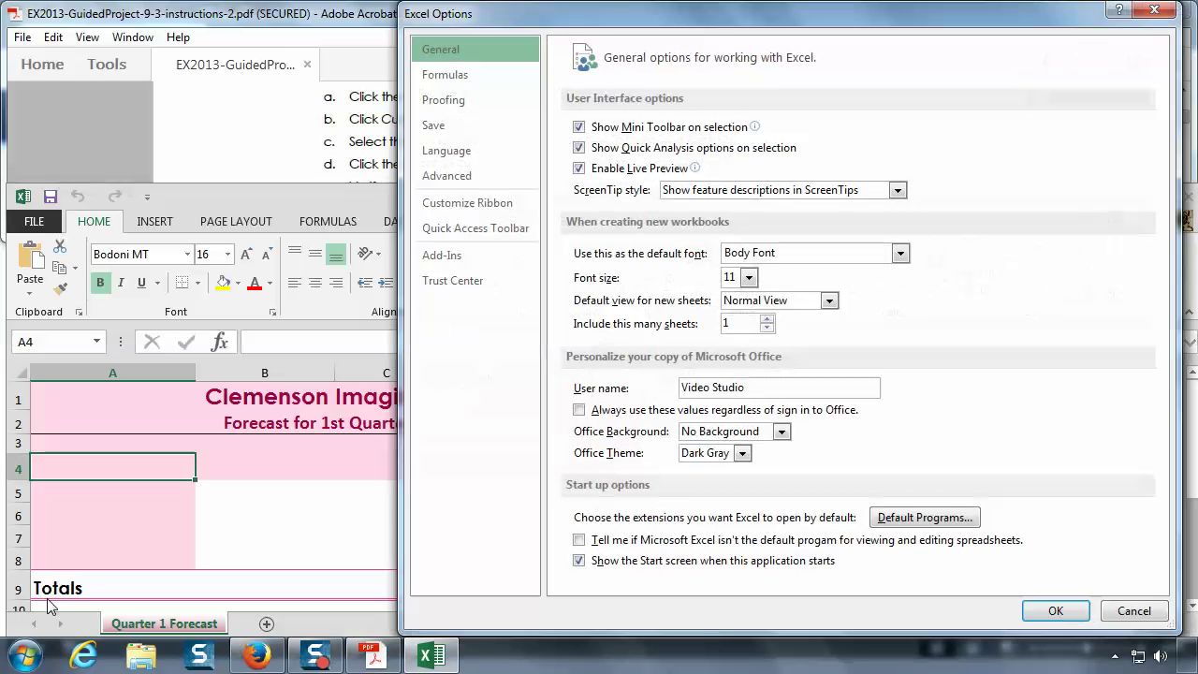
click(502, 213)
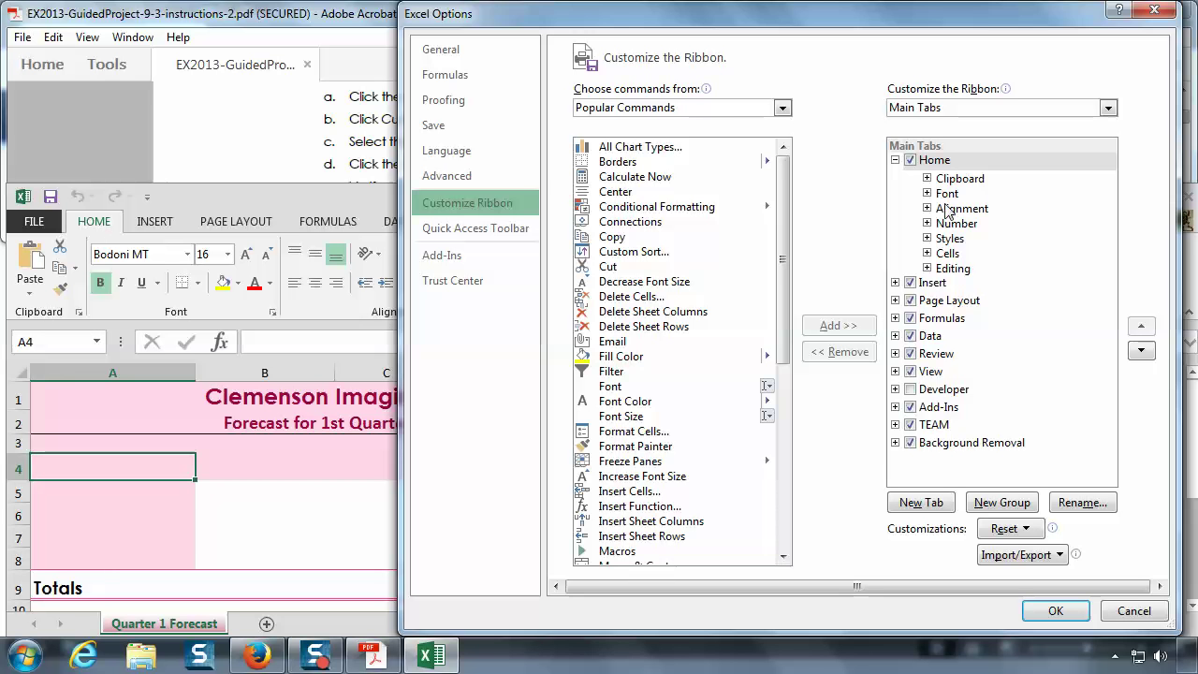
- Inspect the commands contained in the Home tab's Clipboard and Font groups, collapsing each group again
click(927, 178)
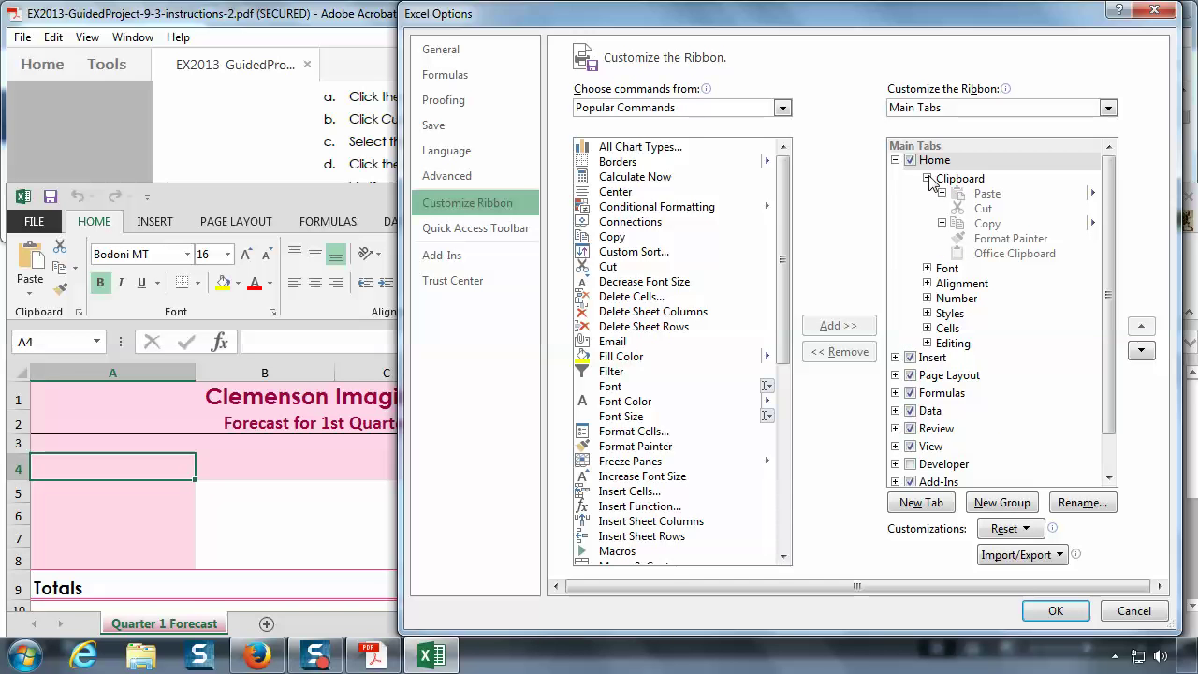
click(927, 177)
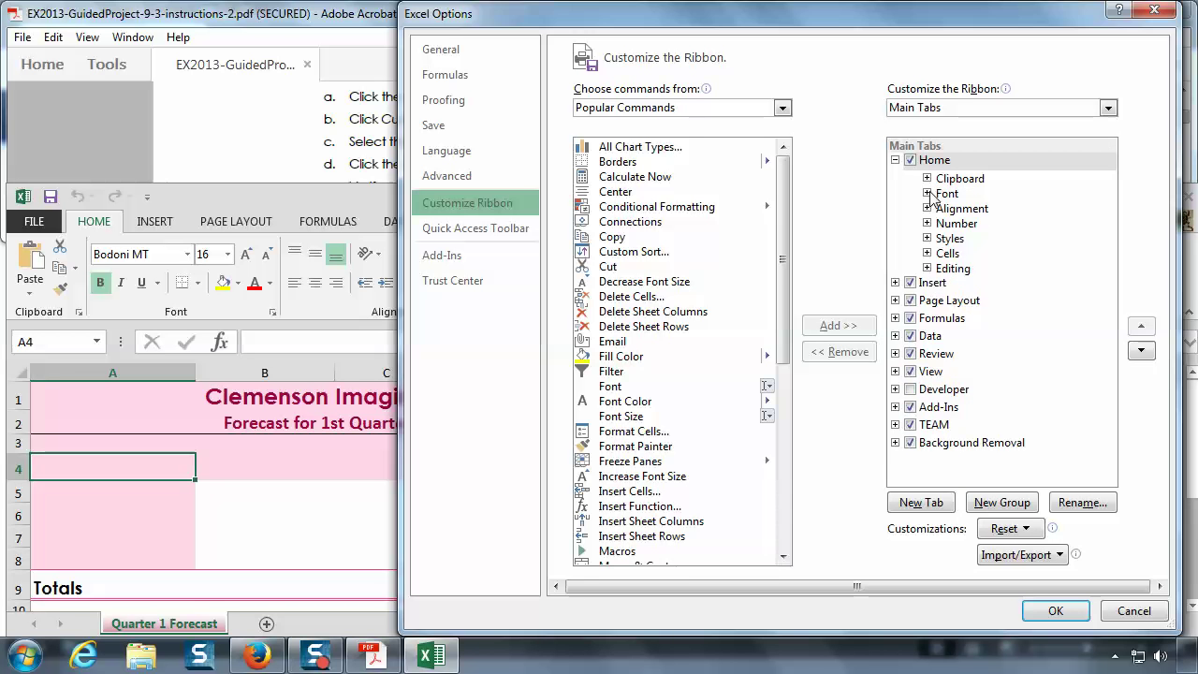
click(926, 193)
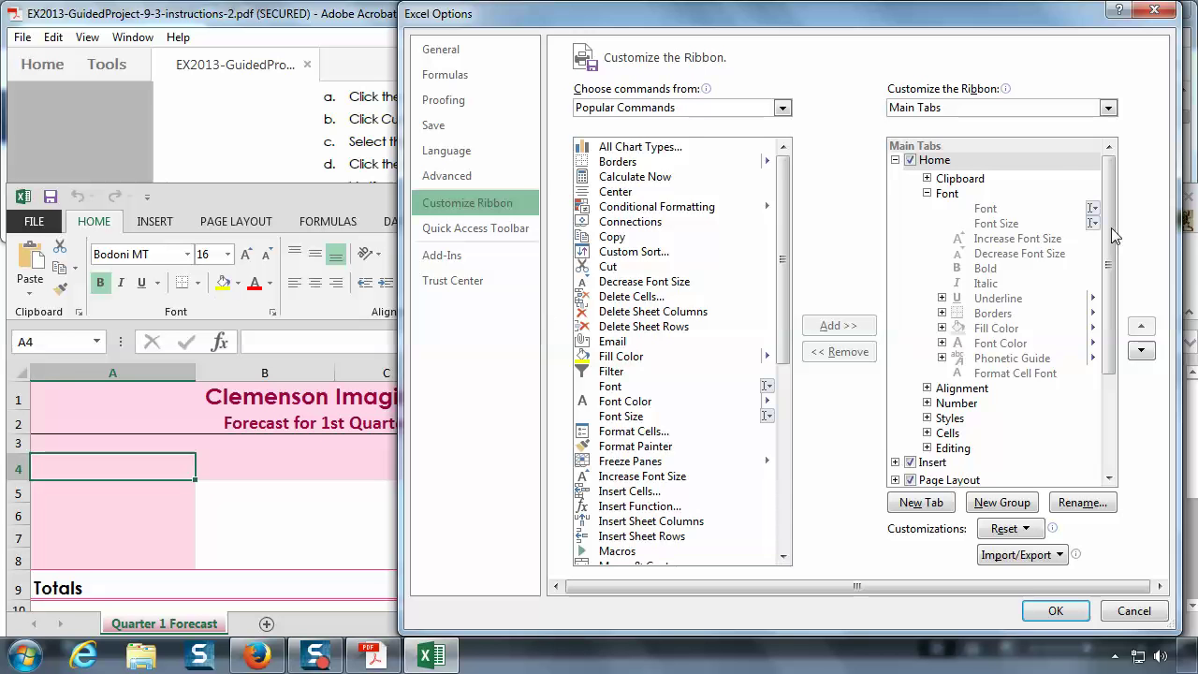
click(927, 193)
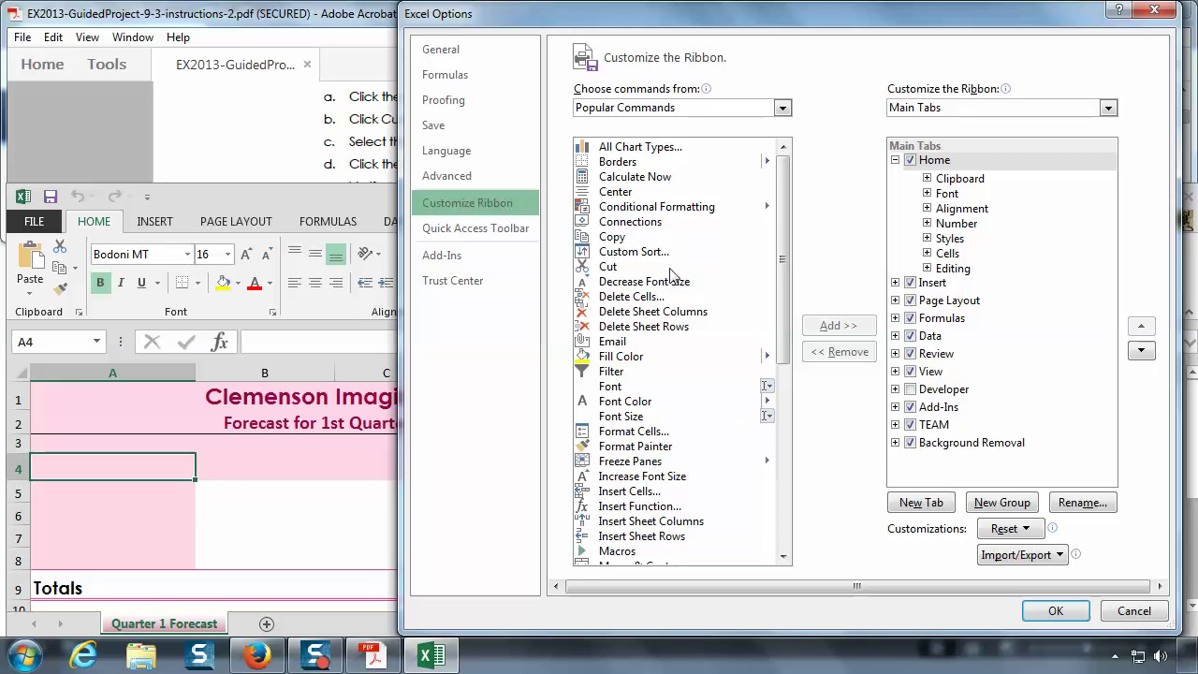
- Enable the Developer tab in the ribbon's main tabs, apply the options, and display that tab in the workbook
click(911, 390)
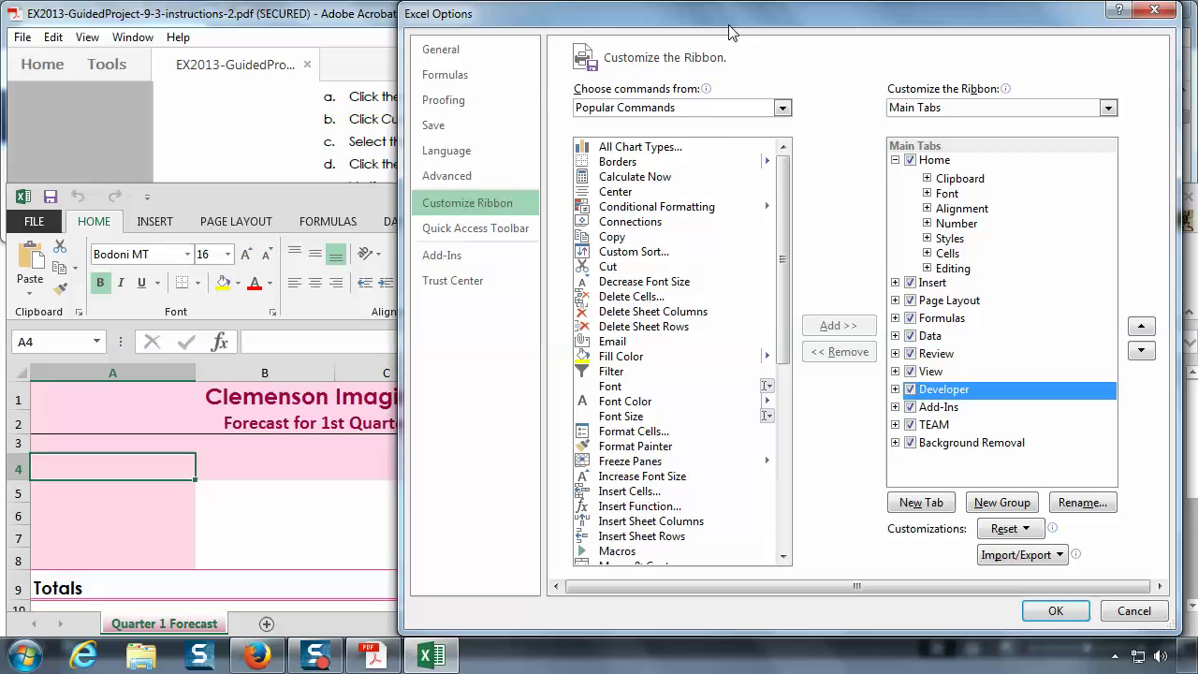
drag(731, 13, 726, 277)
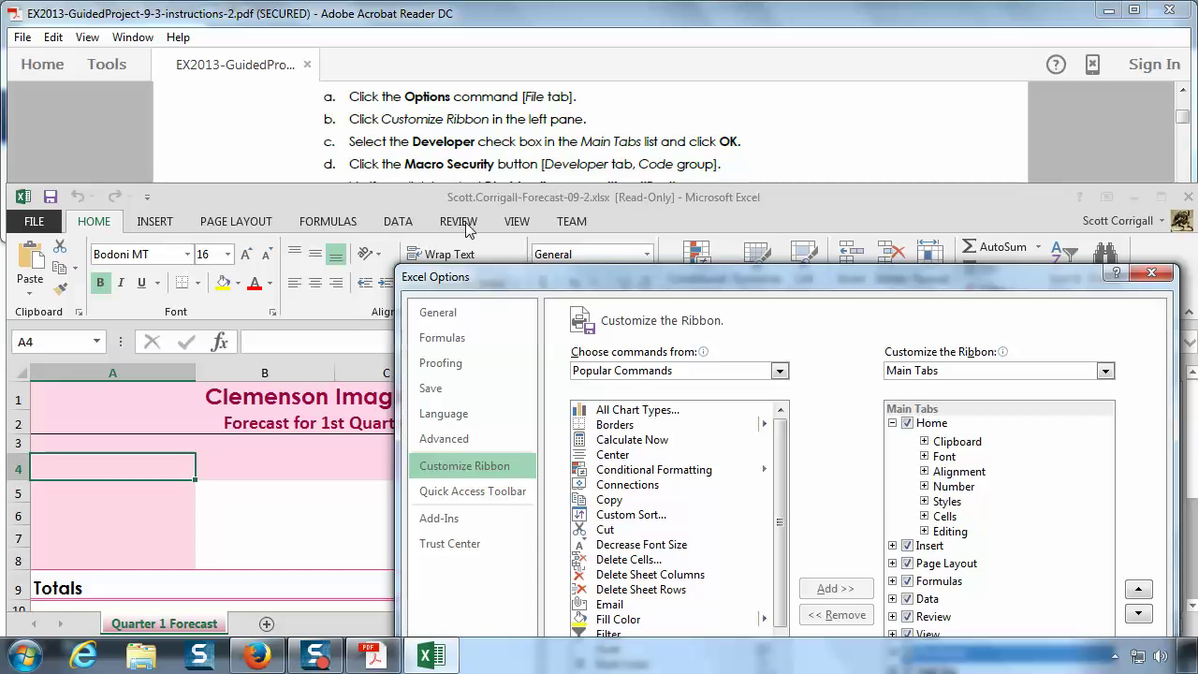
drag(613, 278, 587, 94)
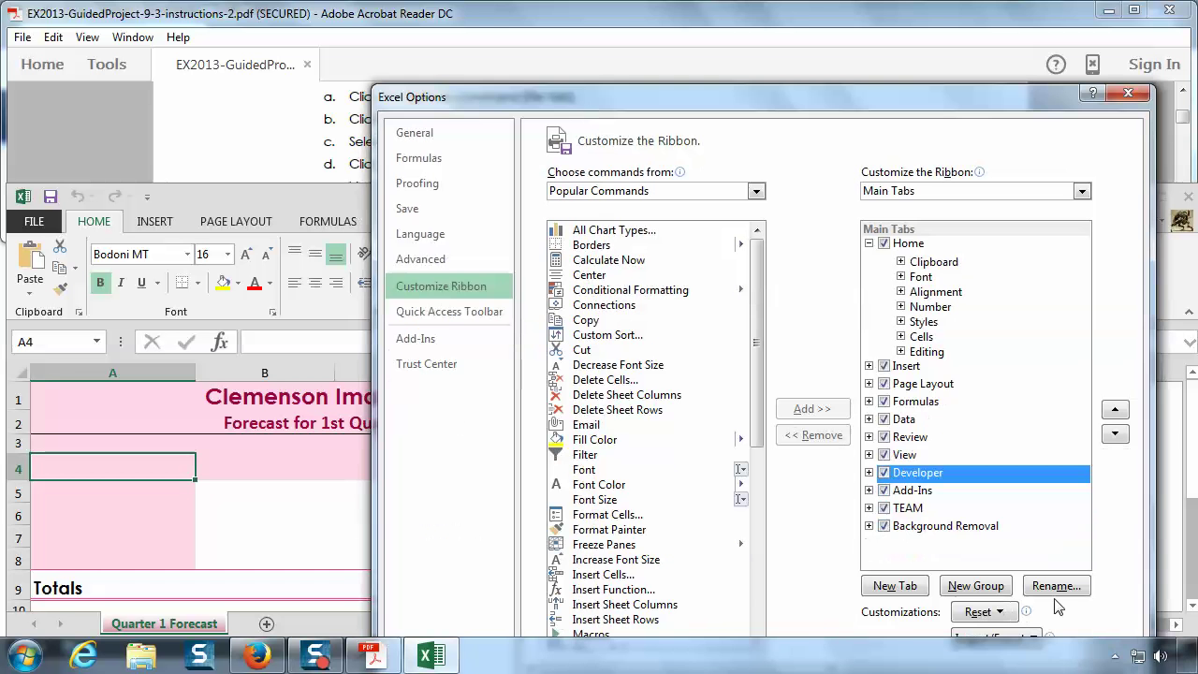
drag(904, 95, 905, 37)
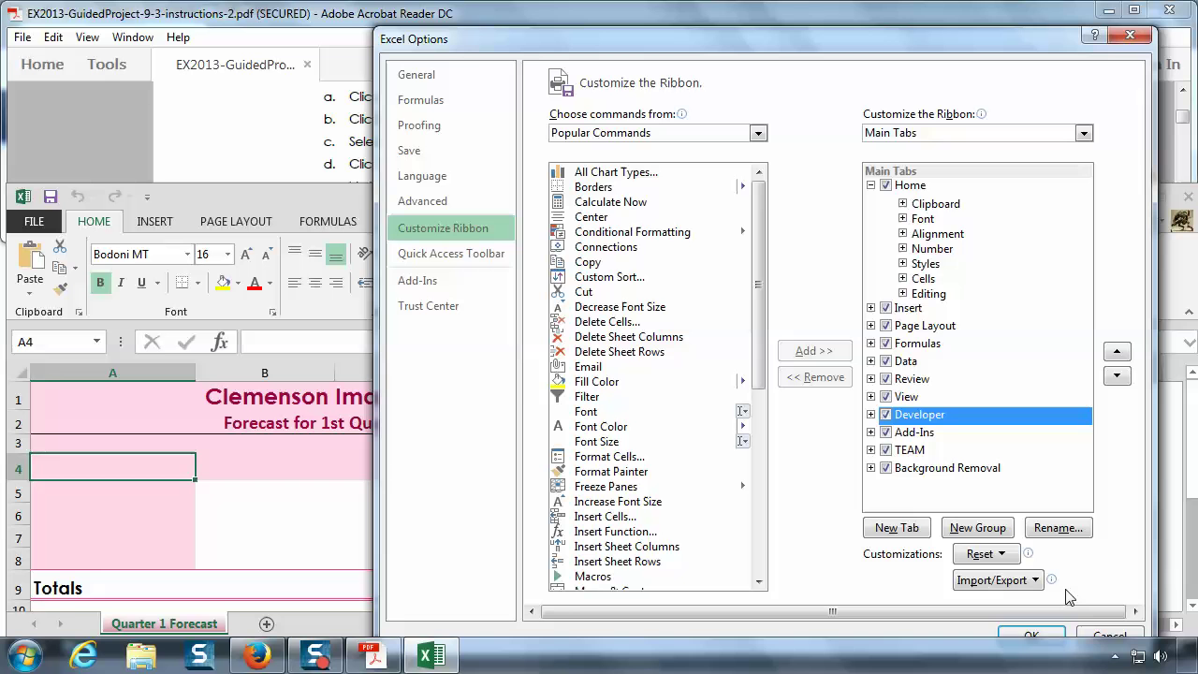
click(1037, 635)
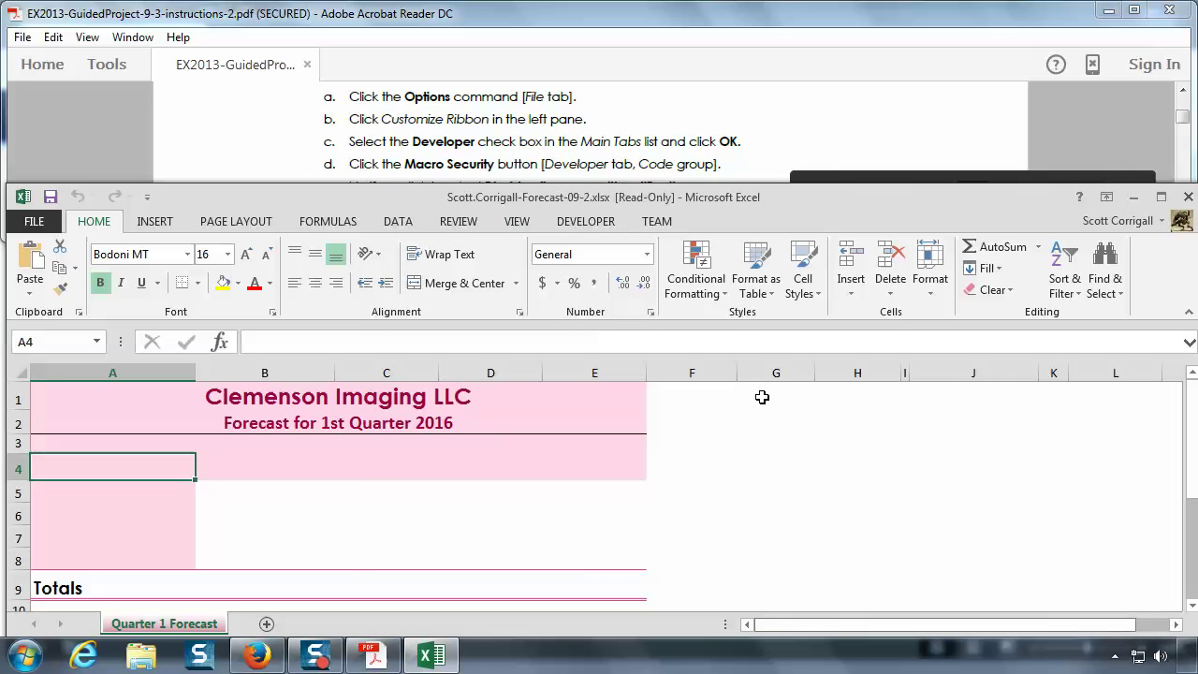
click(582, 222)
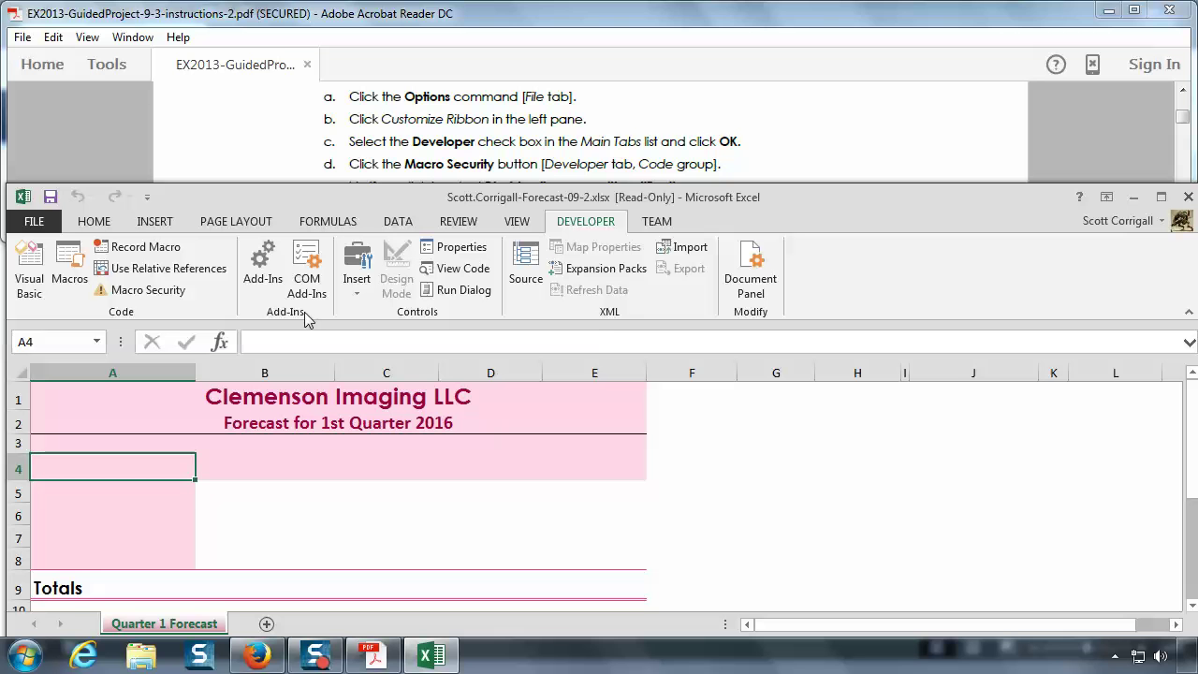
- Check the macro security setting against instructions 2d to 2f and accept Disable all macros with notification
click(608, 150)
scroll(608, 150, down, 2)
scroll(609, 150, up, 1)
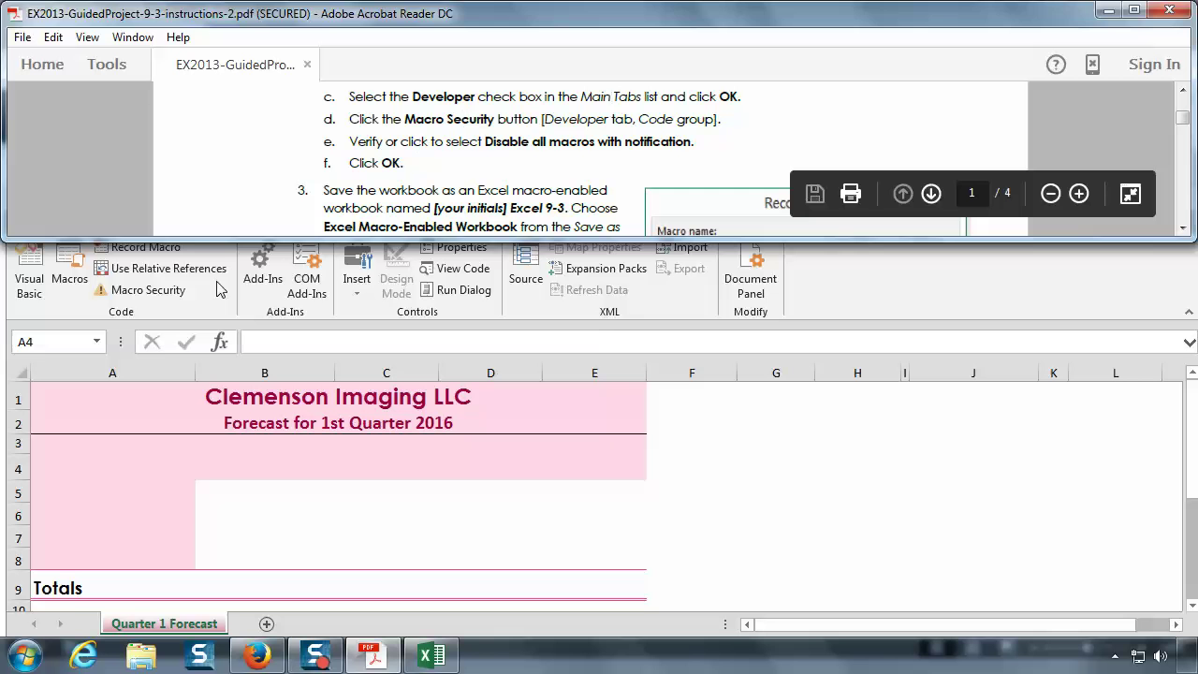
click(150, 296)
click(149, 296)
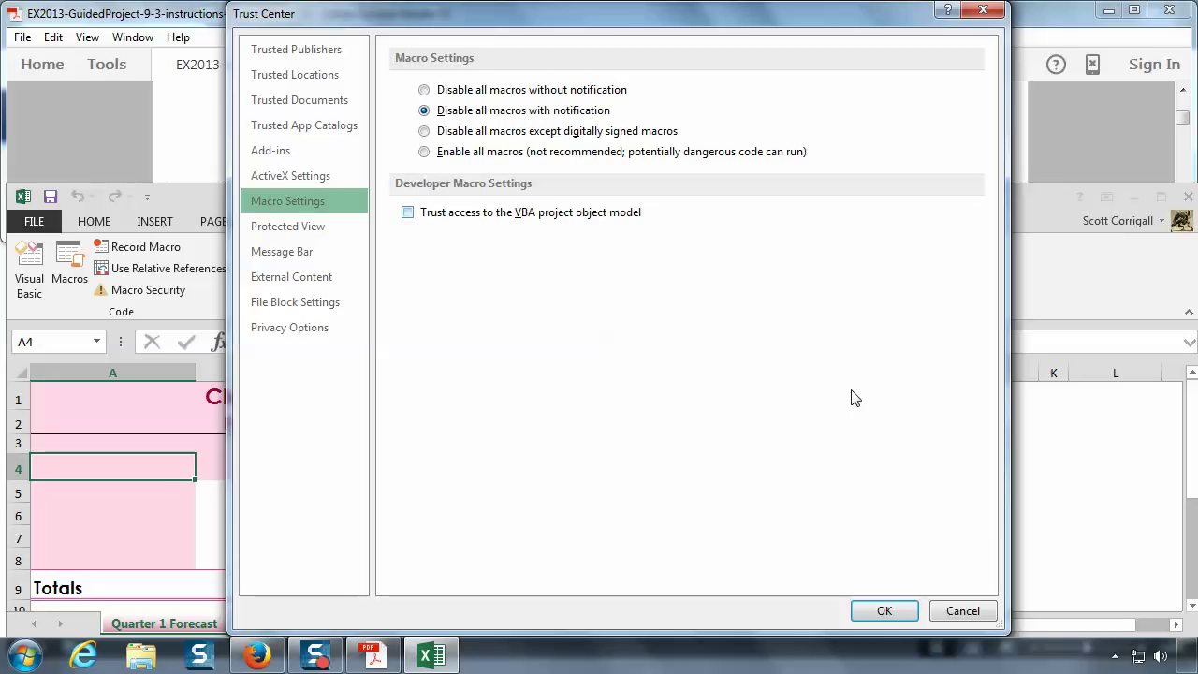
click(906, 610)
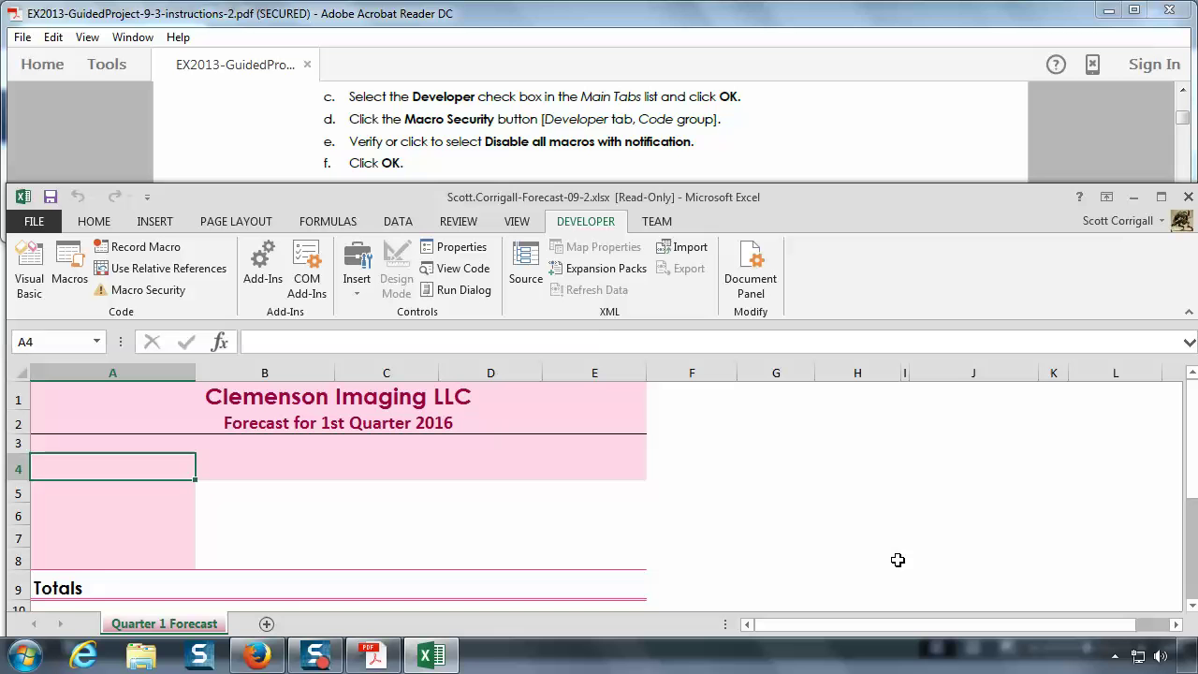
- Read instruction 3 in the PDF and open the Save As dialog for the computer's Documents library
click(746, 145)
scroll(746, 146, down, 2)
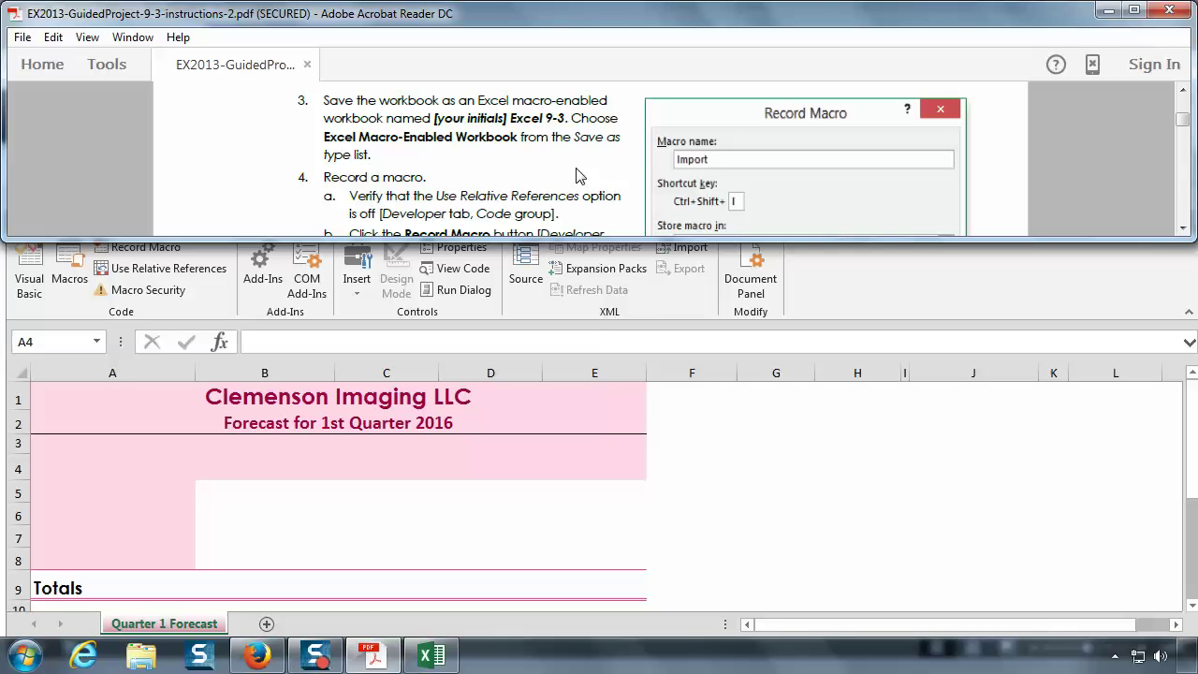
click(604, 332)
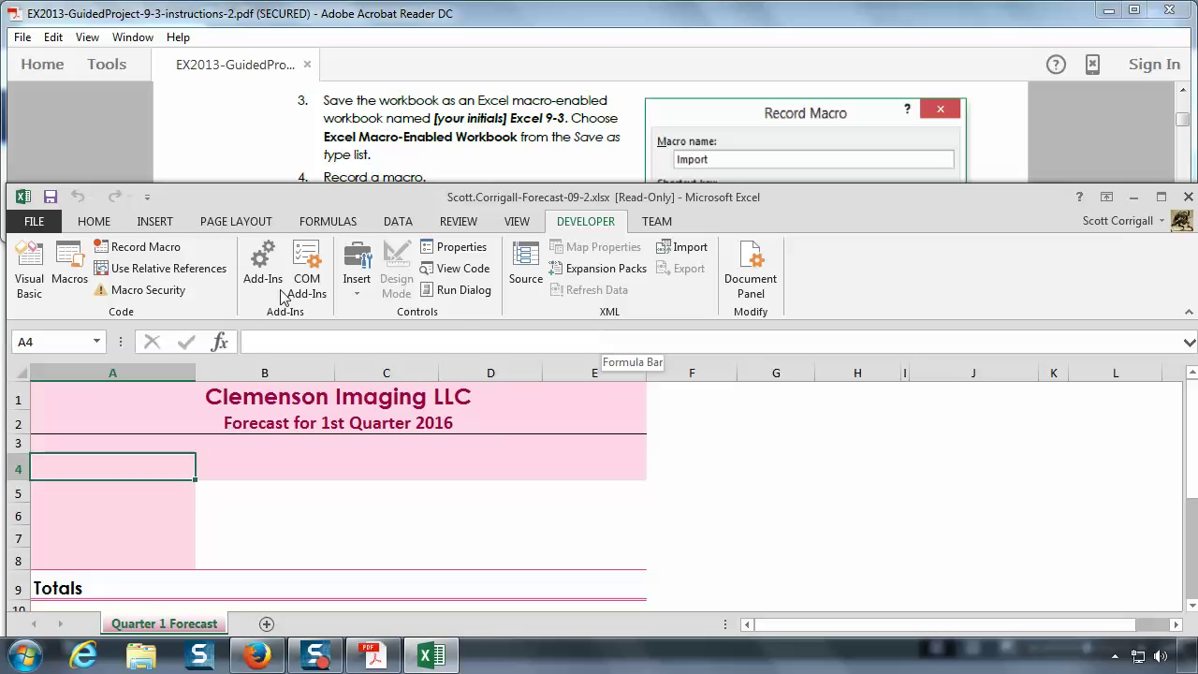
click(40, 222)
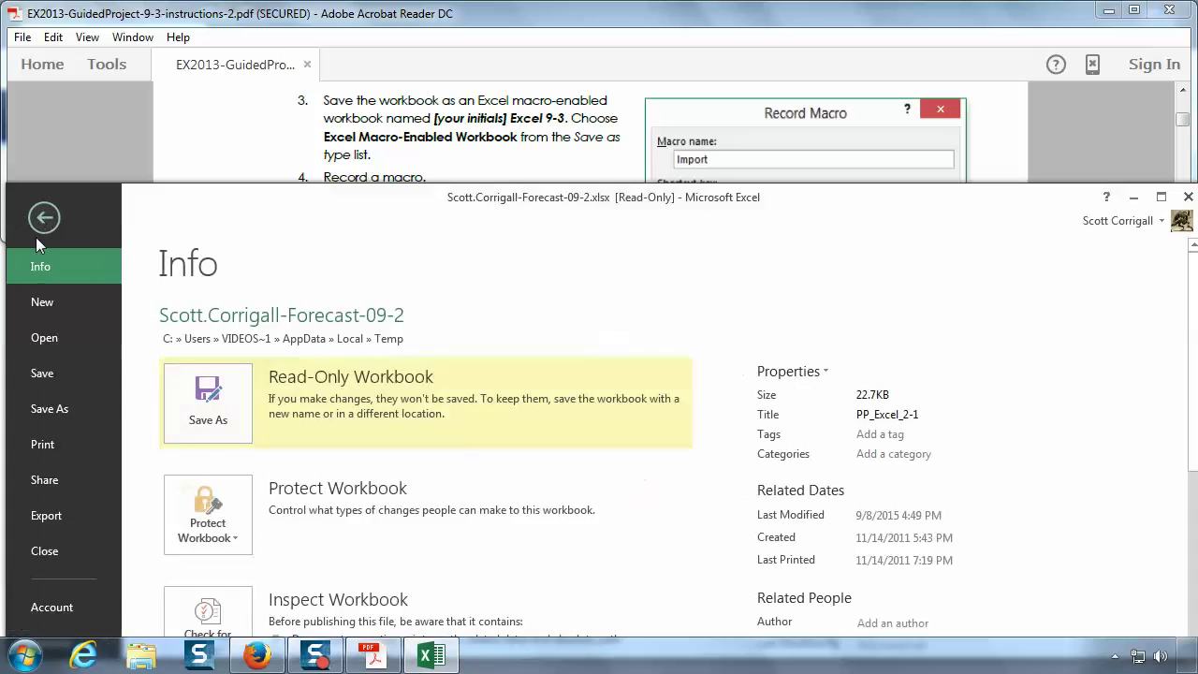
click(44, 410)
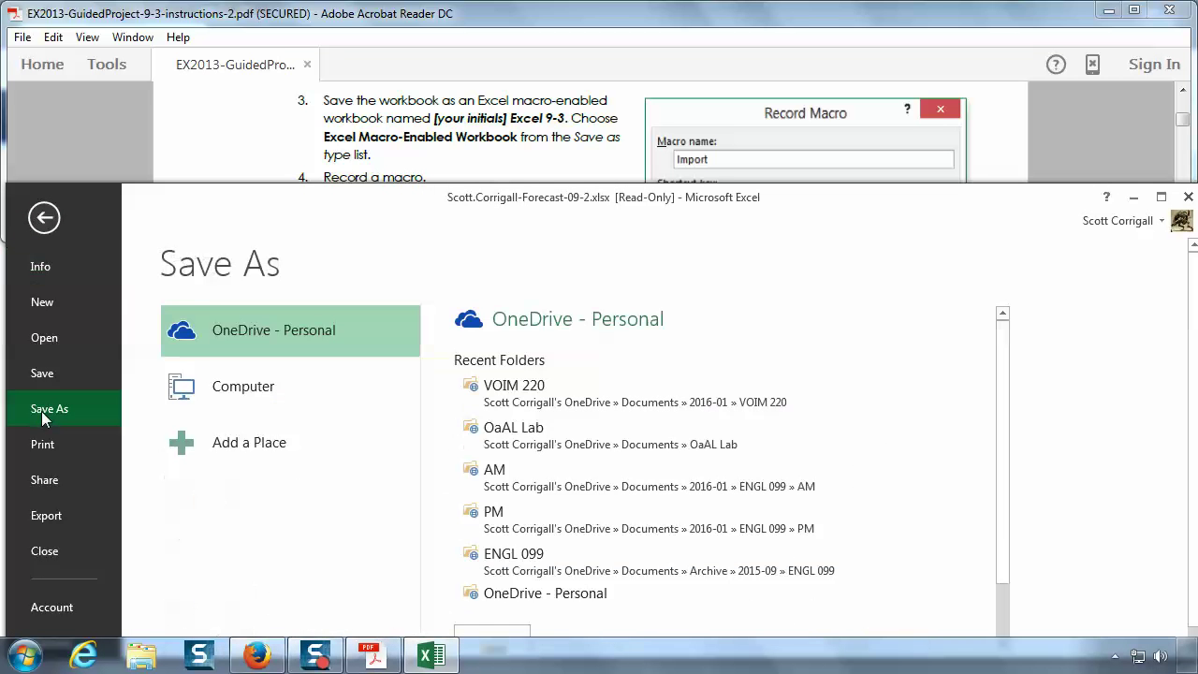
click(239, 385)
click(530, 383)
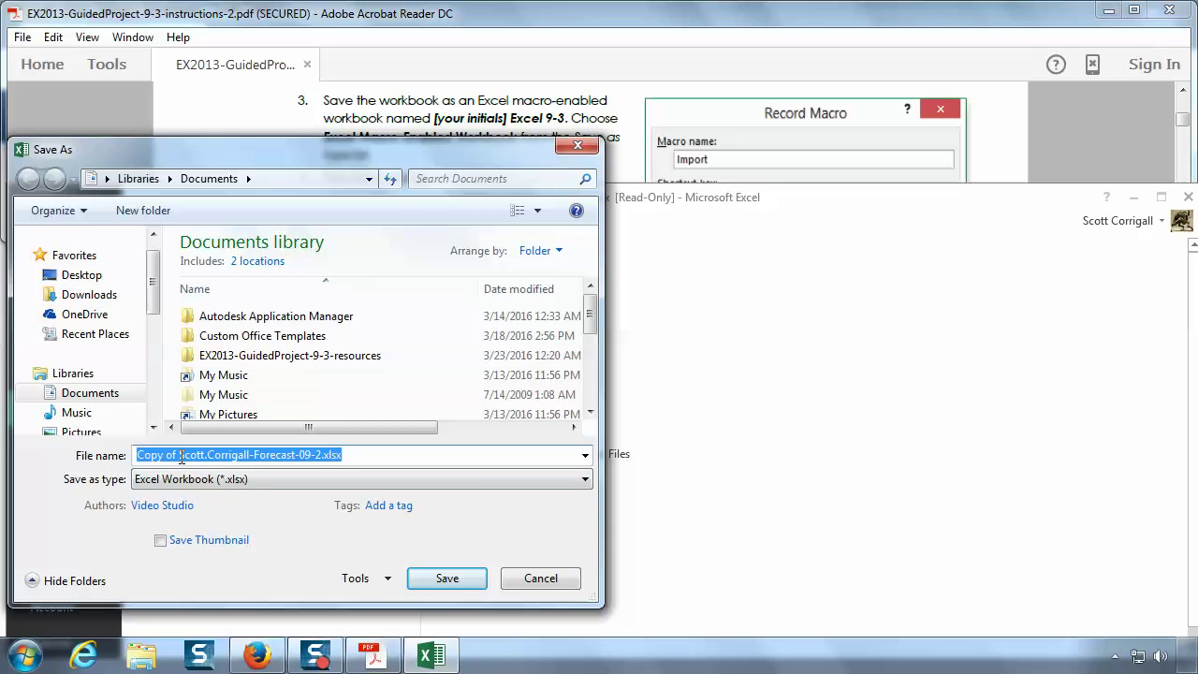
- Remove the "Copy of" prefix from the file name and save the file as an Excel Macro-Enabled Workbook (*.xlsm)
click(179, 456)
key(BackSpace)
key(BackSpace)
key(BackSpace)
key(BackSpace)
key(BackSpace)
key(BackSpace)
key(BackSpace)
key(BackSpace)
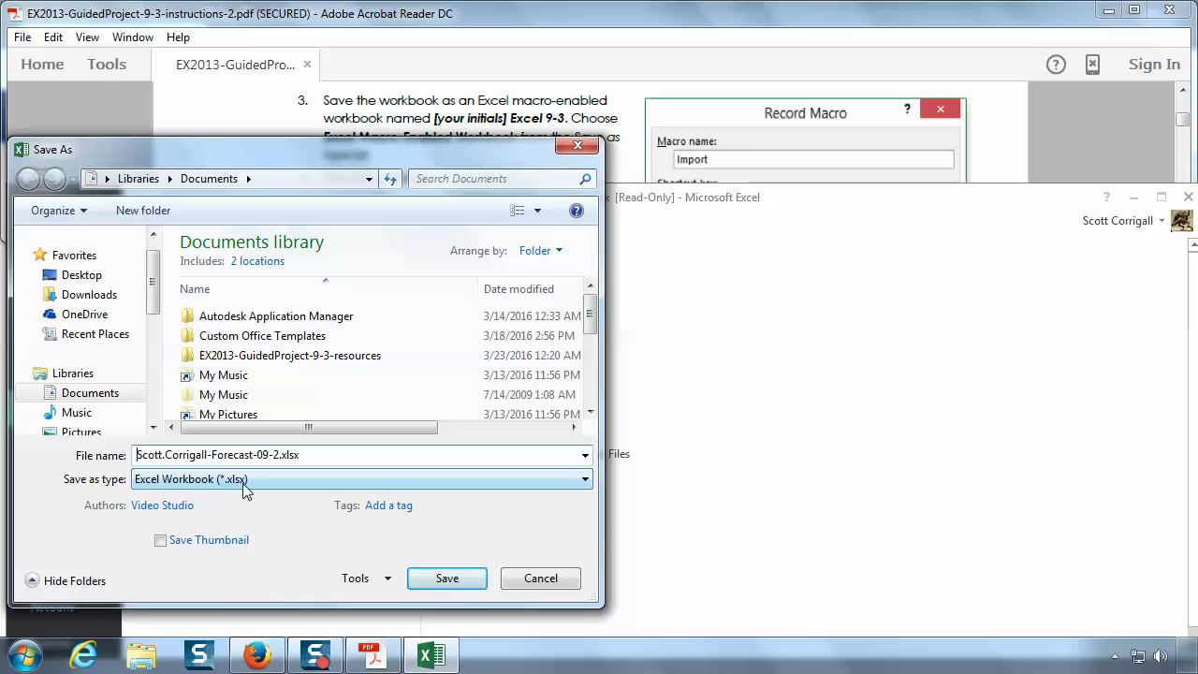
click(582, 481)
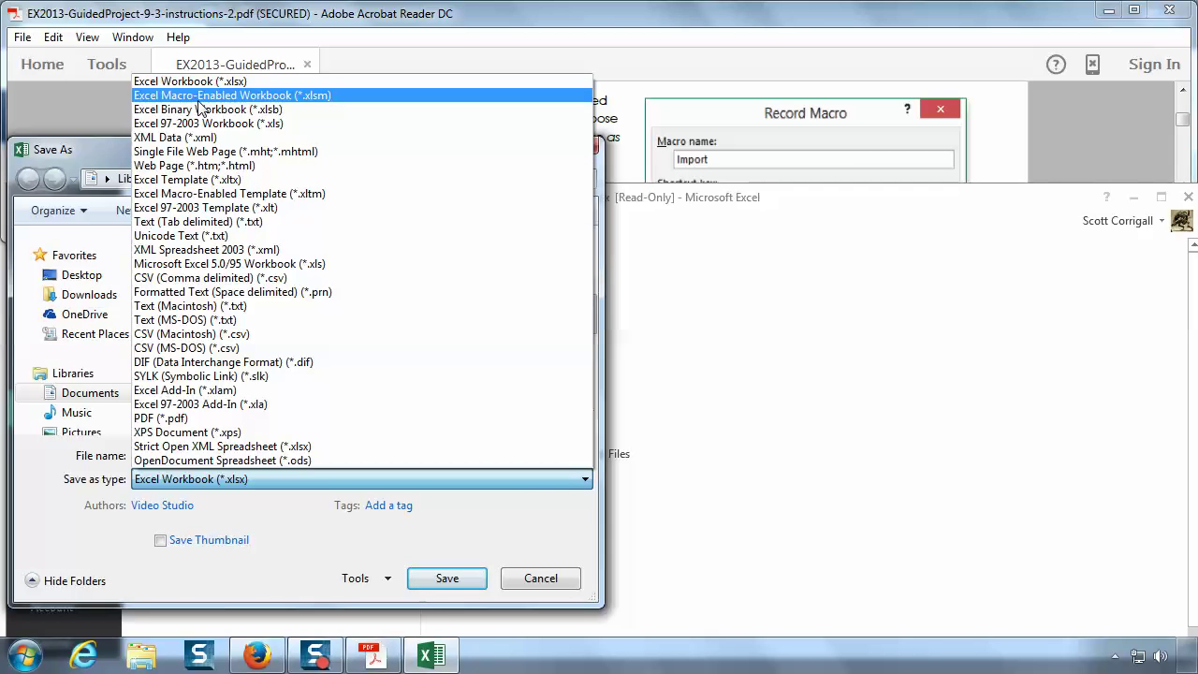
click(272, 98)
click(446, 574)
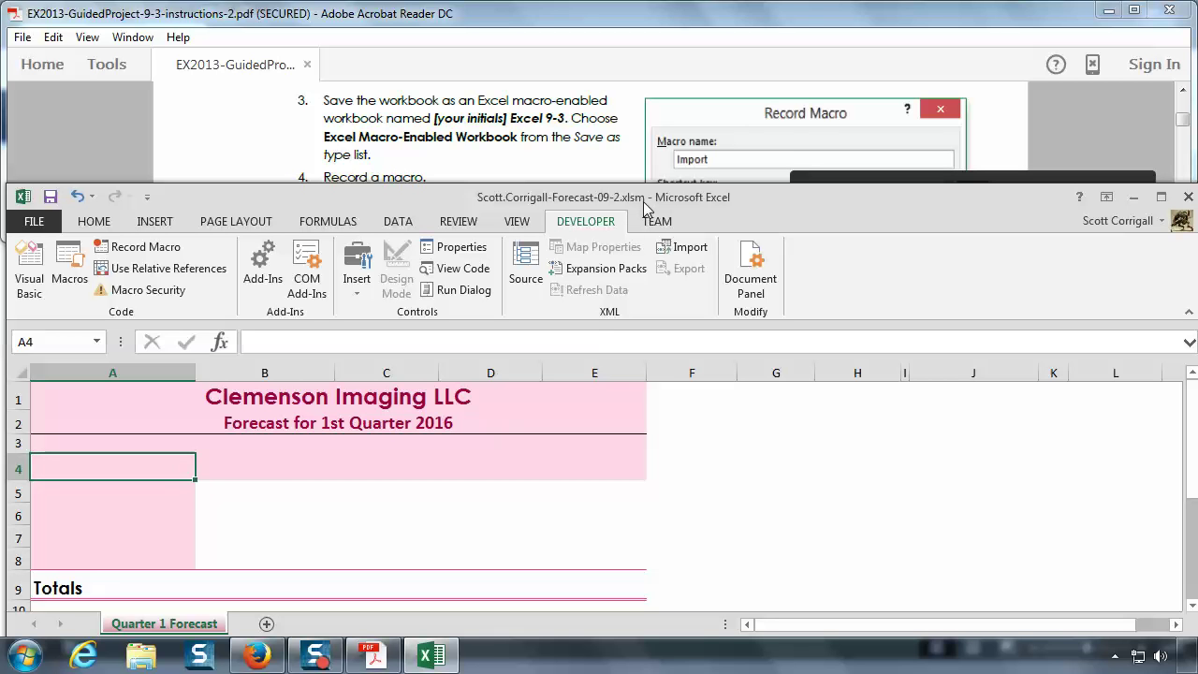
- Read the macro recording instructions in item 4 and check that Use Relative References is off by toggling it on and back off
click(536, 150)
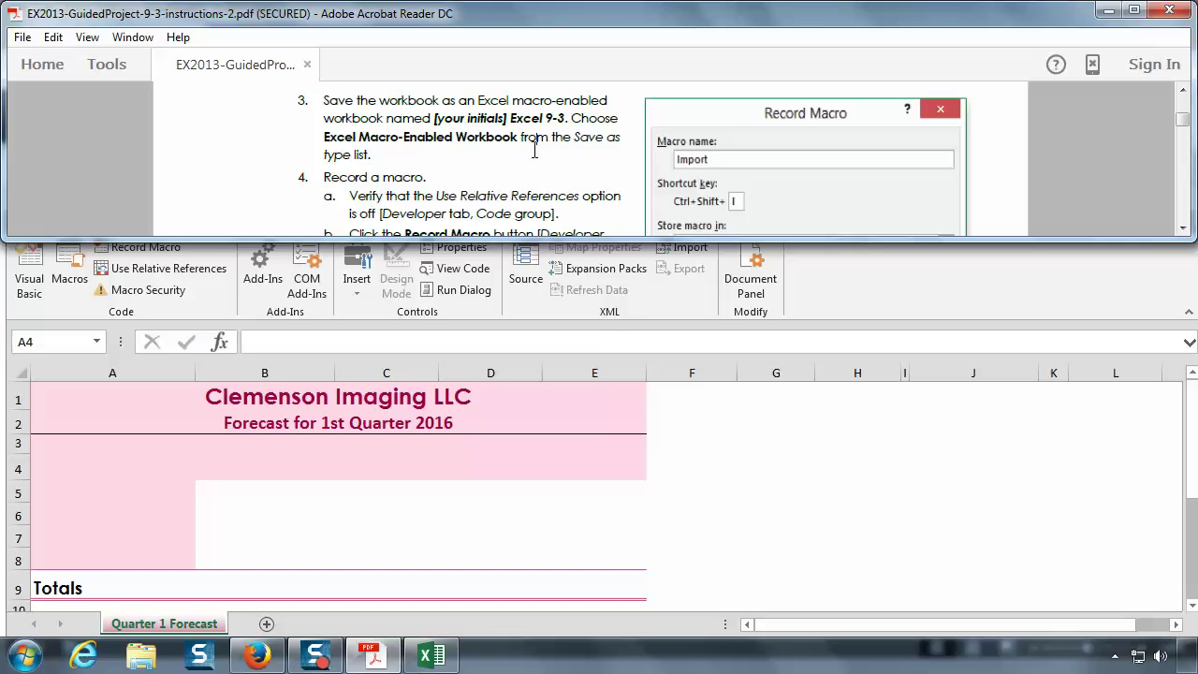
scroll(535, 150, down, 2)
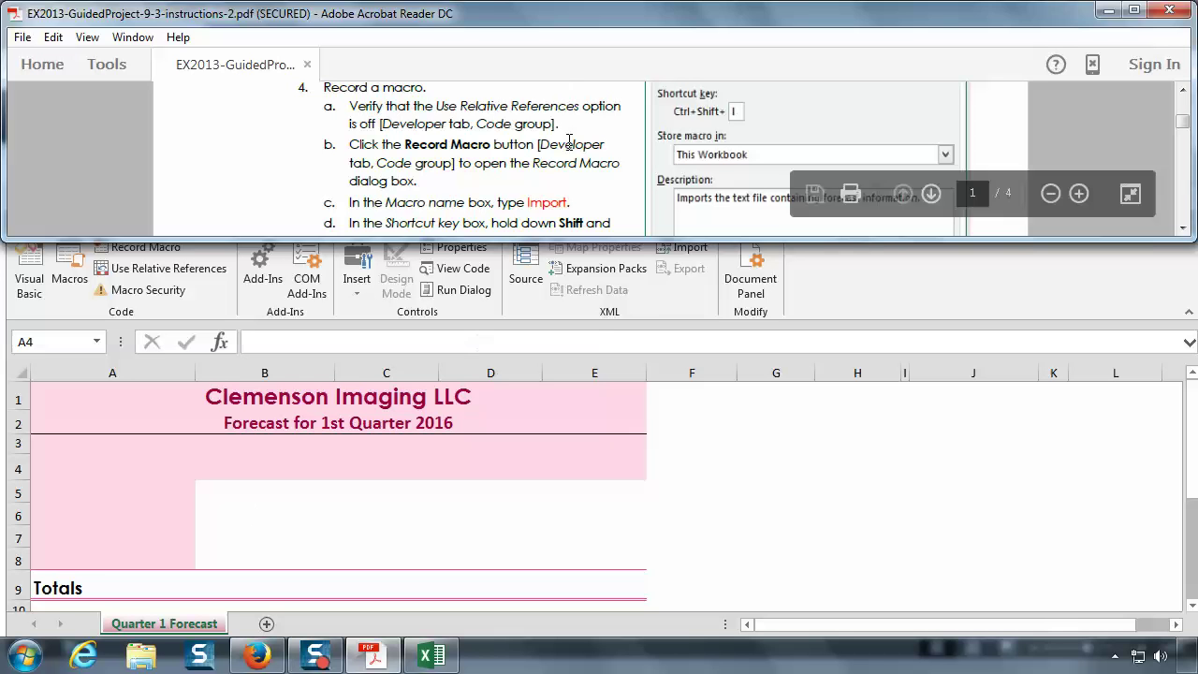
scroll(842, 187, down, 1)
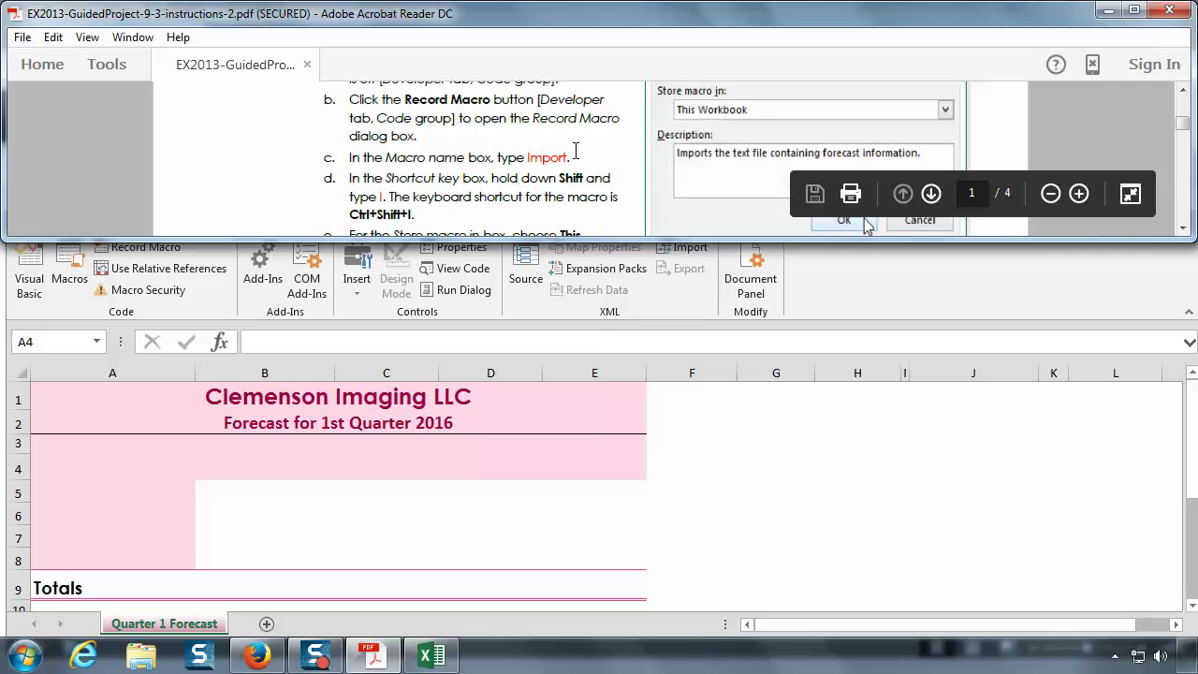
click(851, 298)
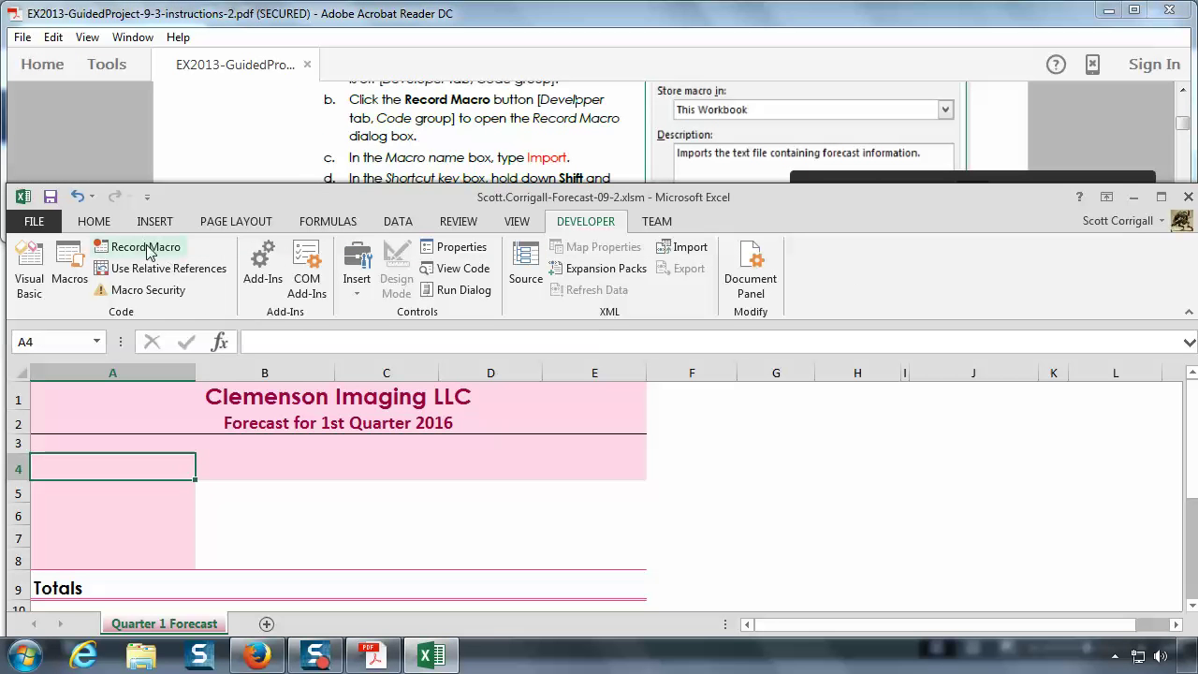
click(274, 104)
scroll(295, 136, up, 1)
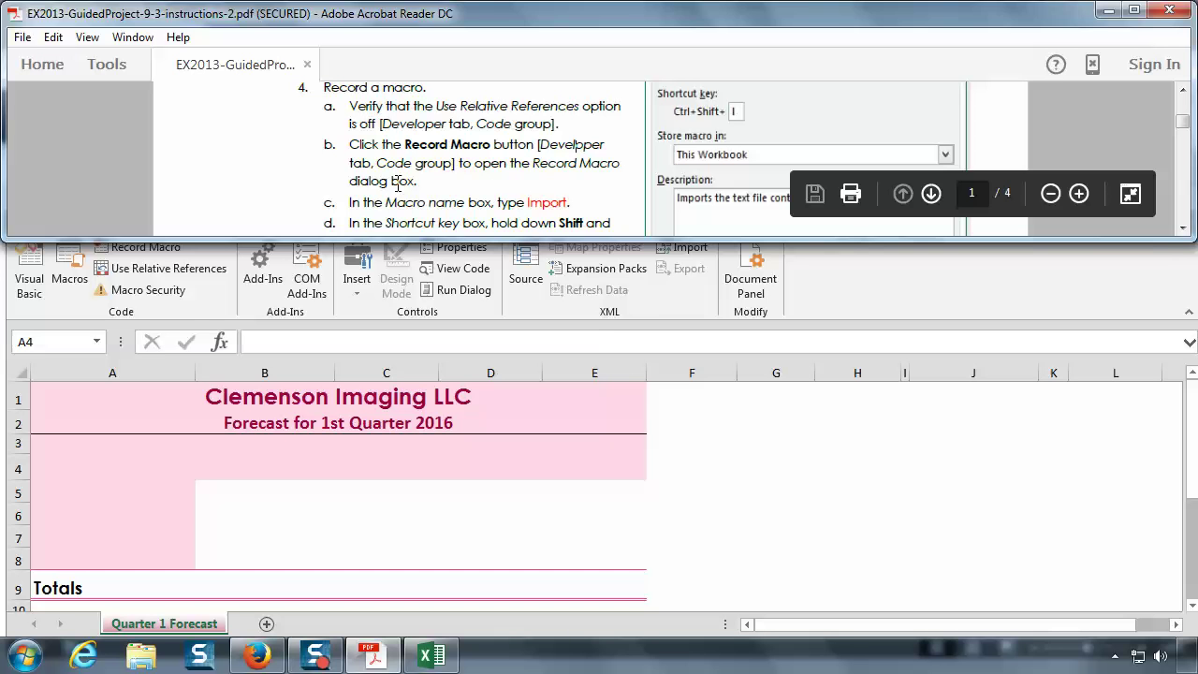
click(198, 322)
click(157, 270)
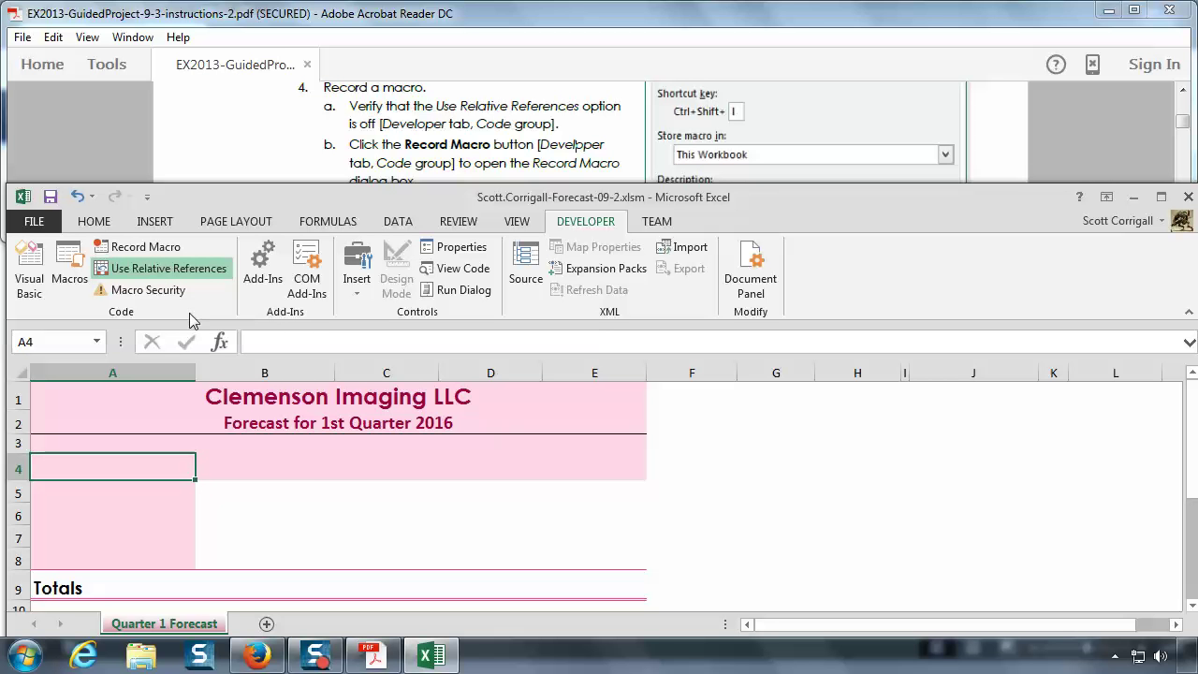
click(177, 269)
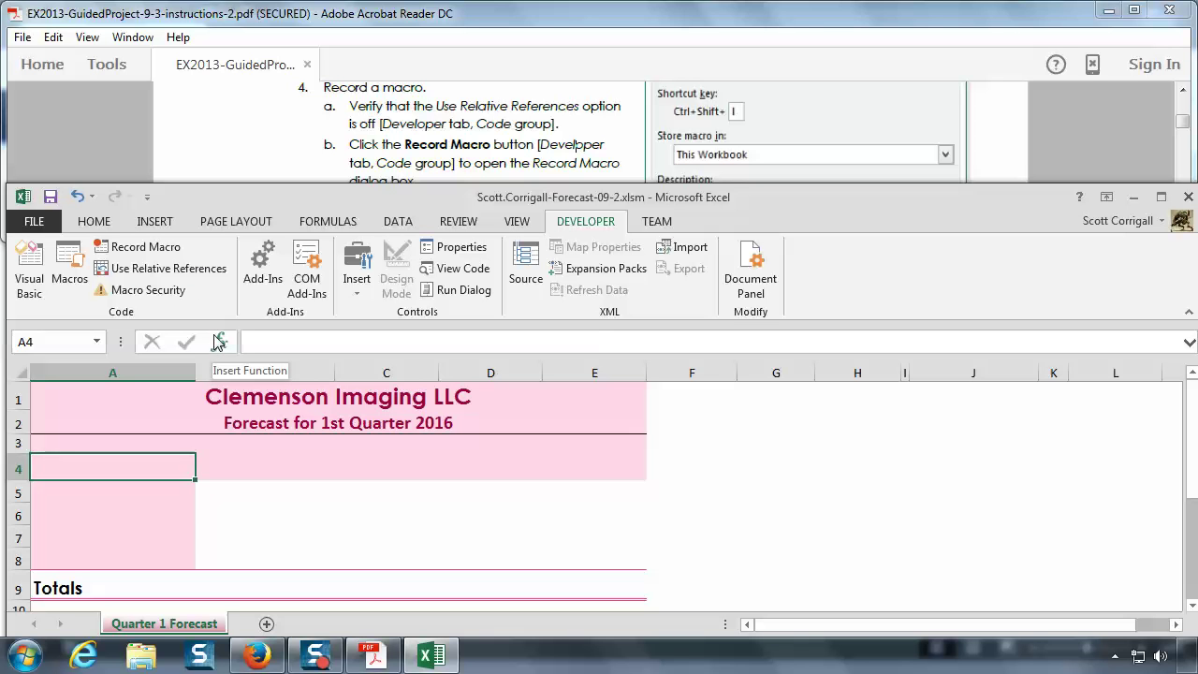
- Set up a new macro recording named Import with the shortcut Ctrl+Shift+I, following instructions 4c and 4d
click(164, 255)
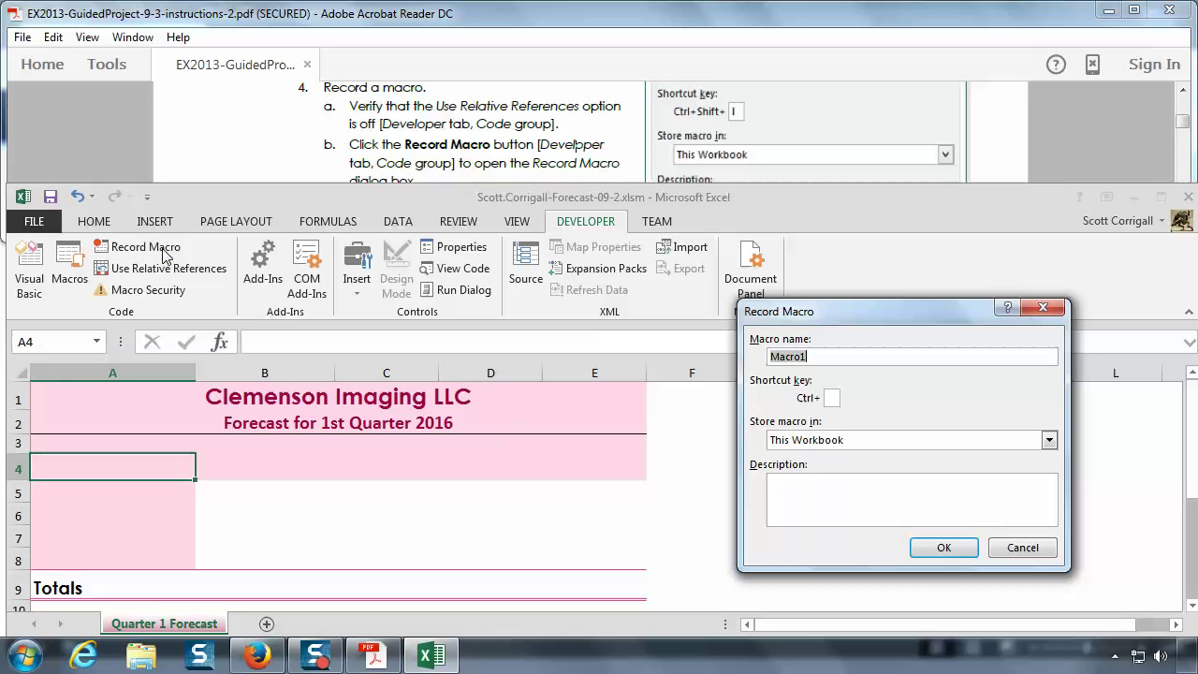
click(572, 147)
scroll(571, 155, down, 2)
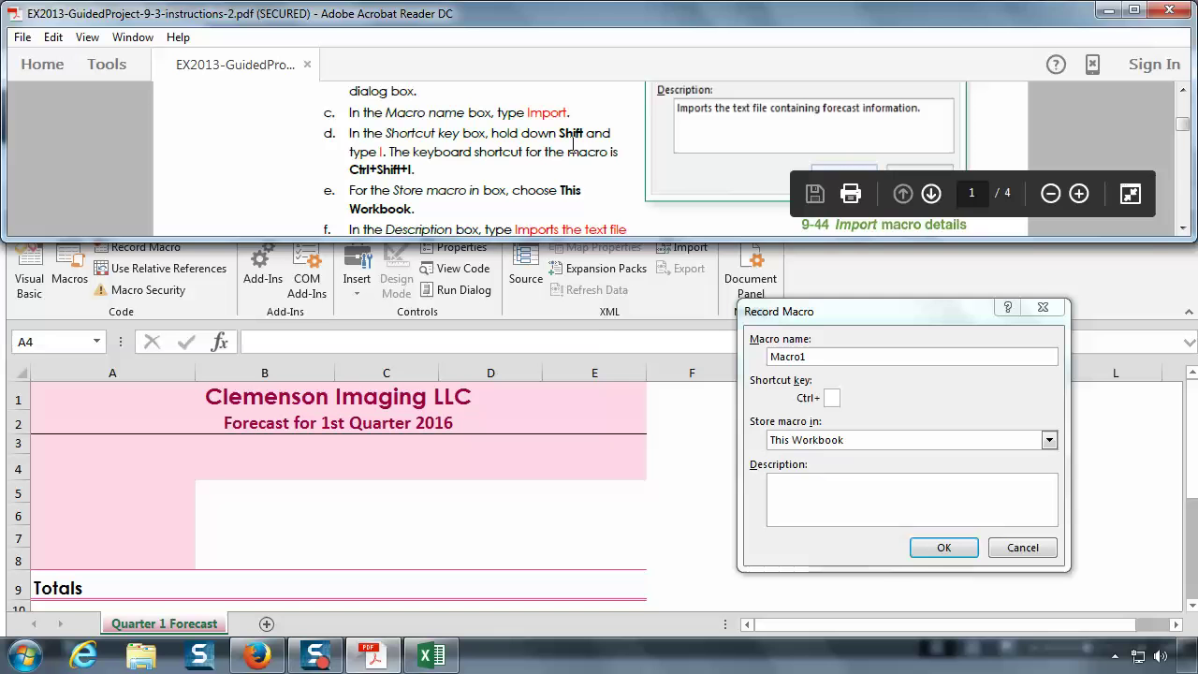
click(810, 357)
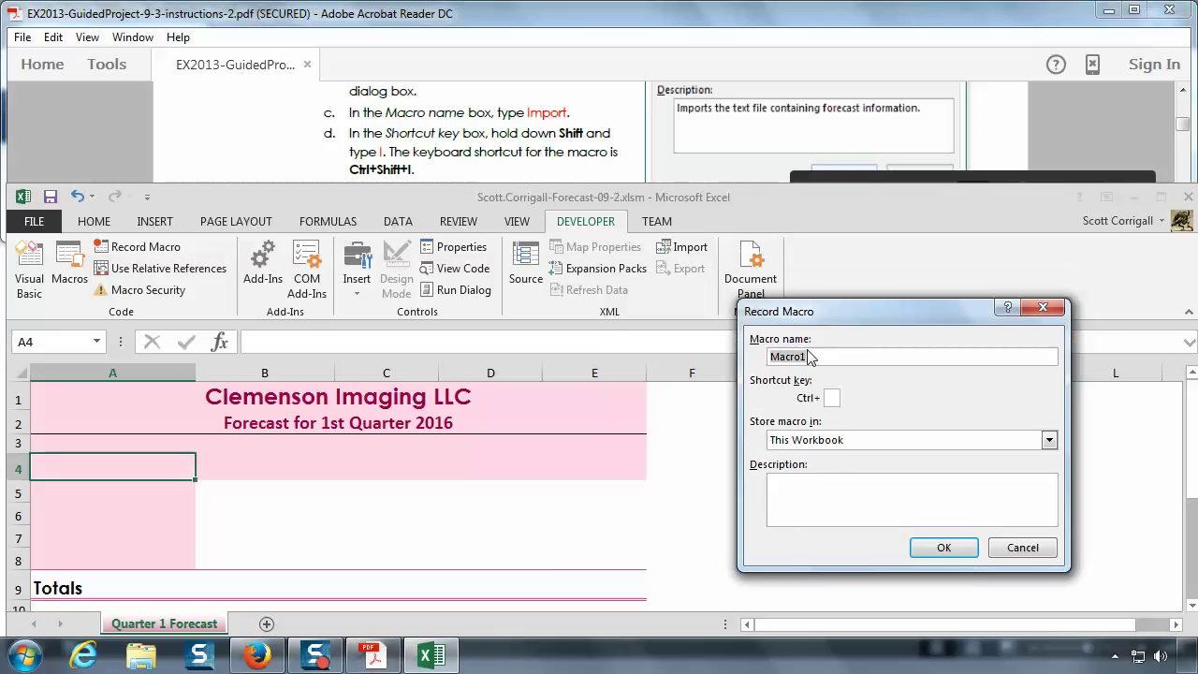
text(Import)
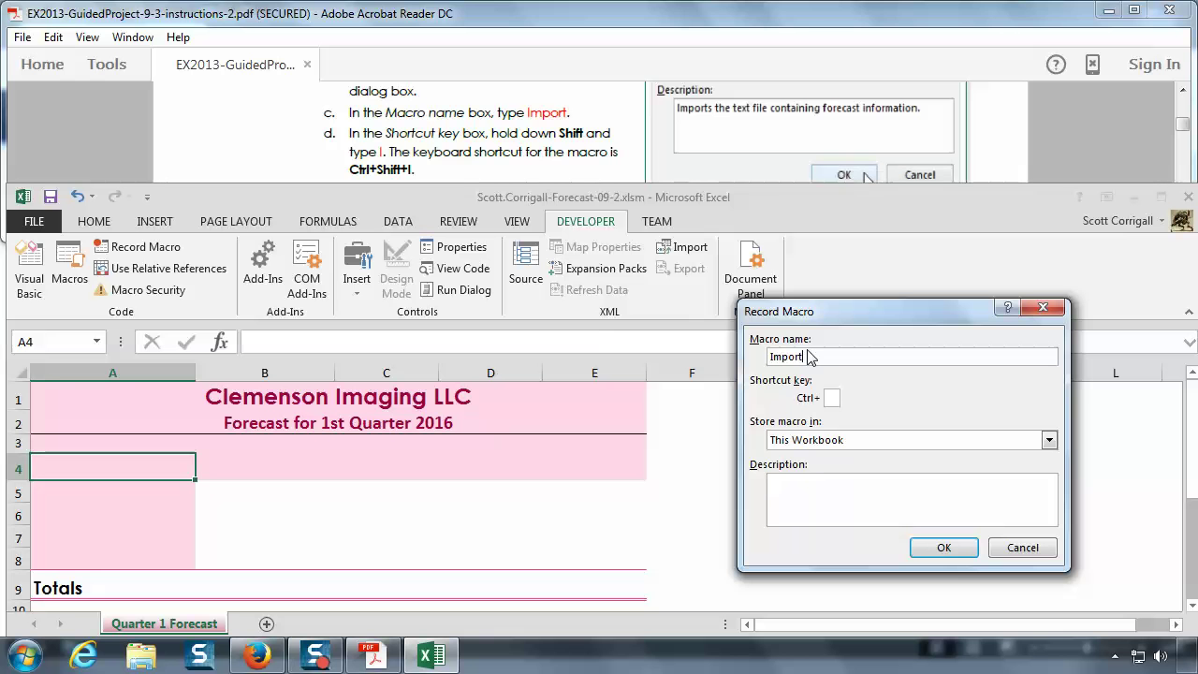
click(833, 399)
key(shift+i)
- Give the macro the description "Imports the text file containing forecast information." and begin recording, keeping This Workbook as storage
click(485, 150)
scroll(491, 149, down, 2)
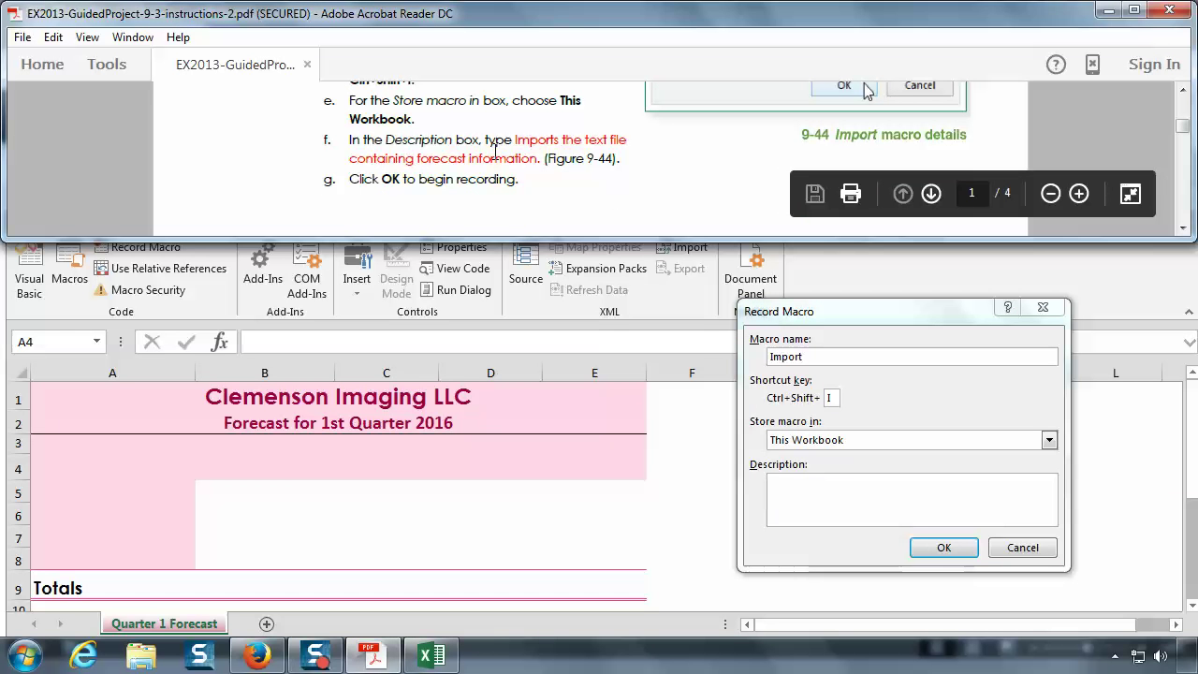
click(819, 484)
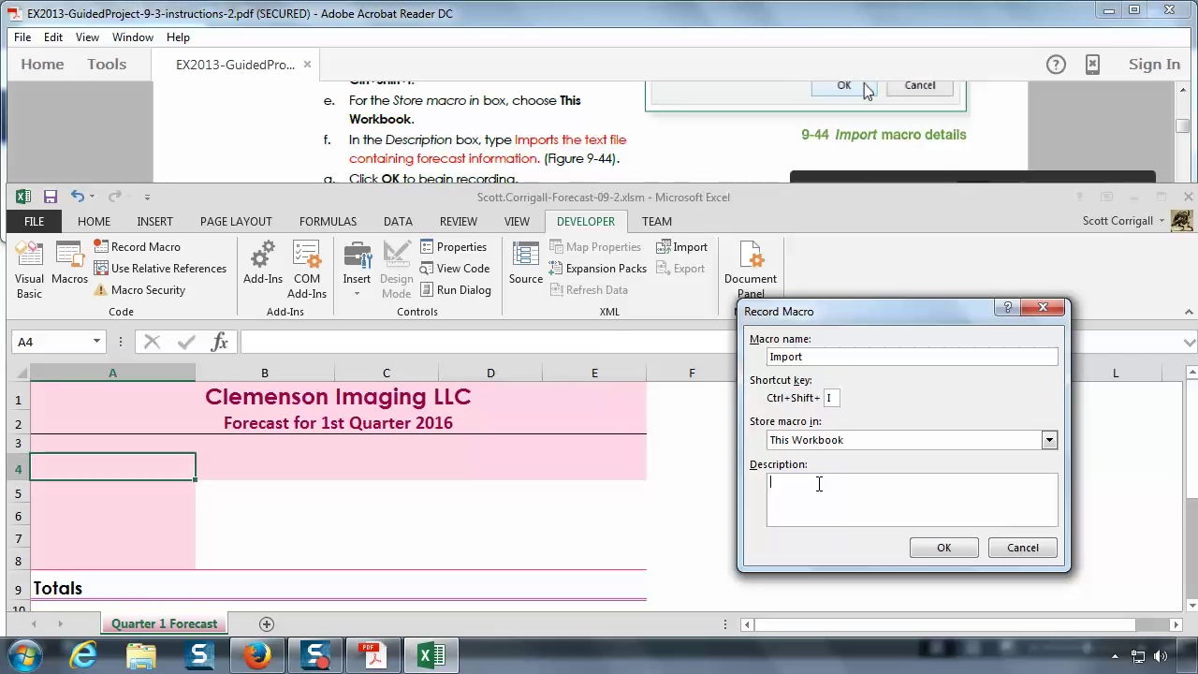
click(813, 475)
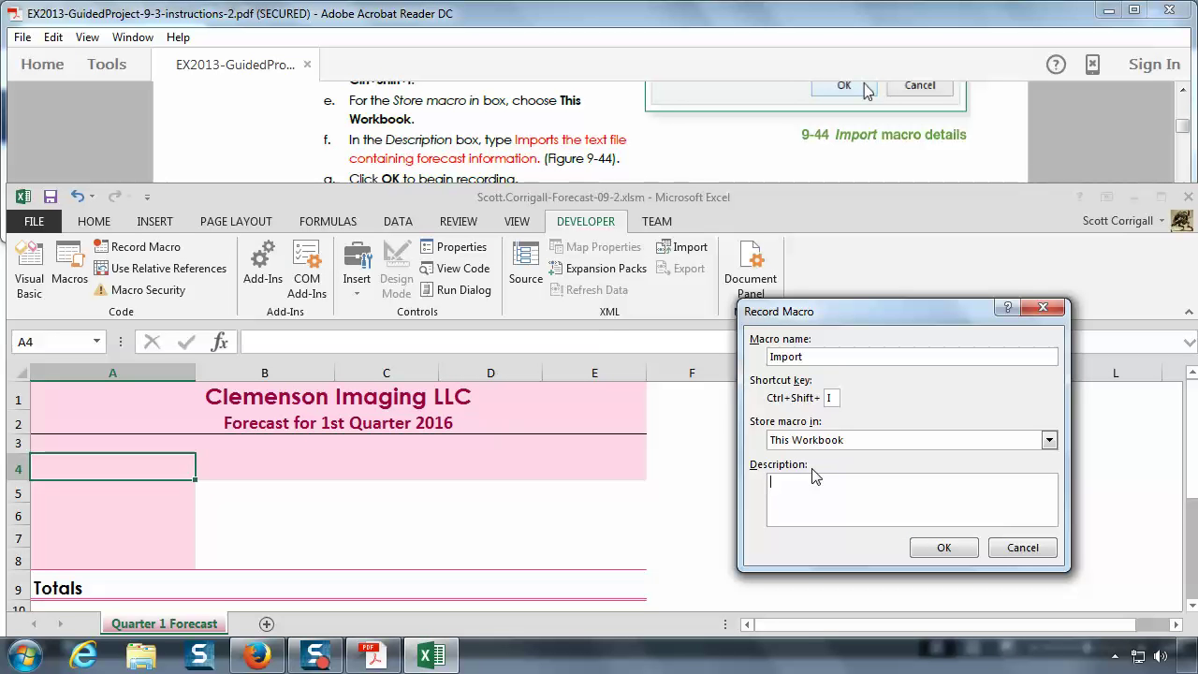
text(Imports the tes)
text(t file containing forecast information.)
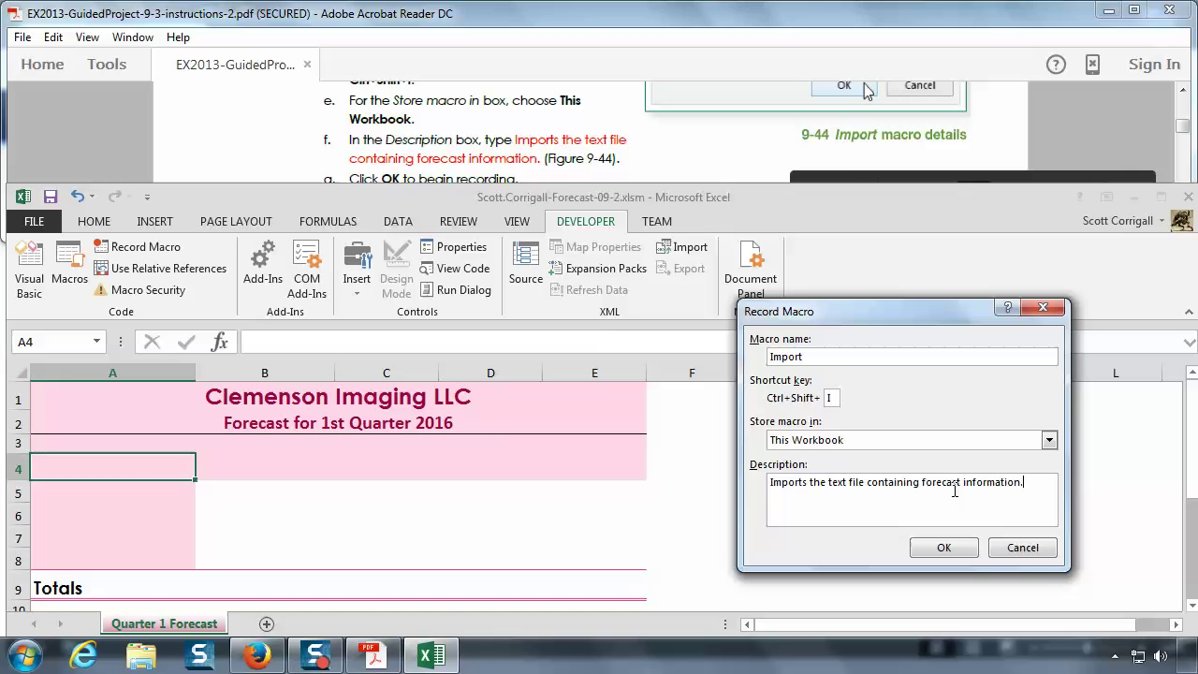
click(503, 160)
scroll(502, 159, down, 2)
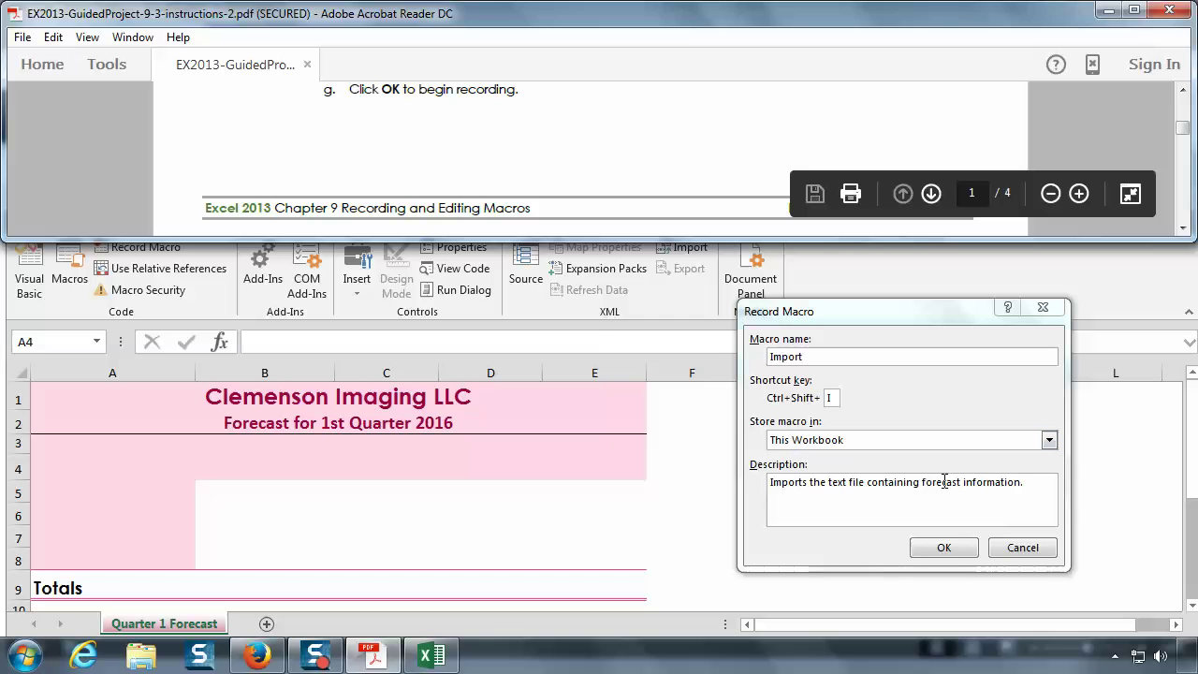
click(943, 550)
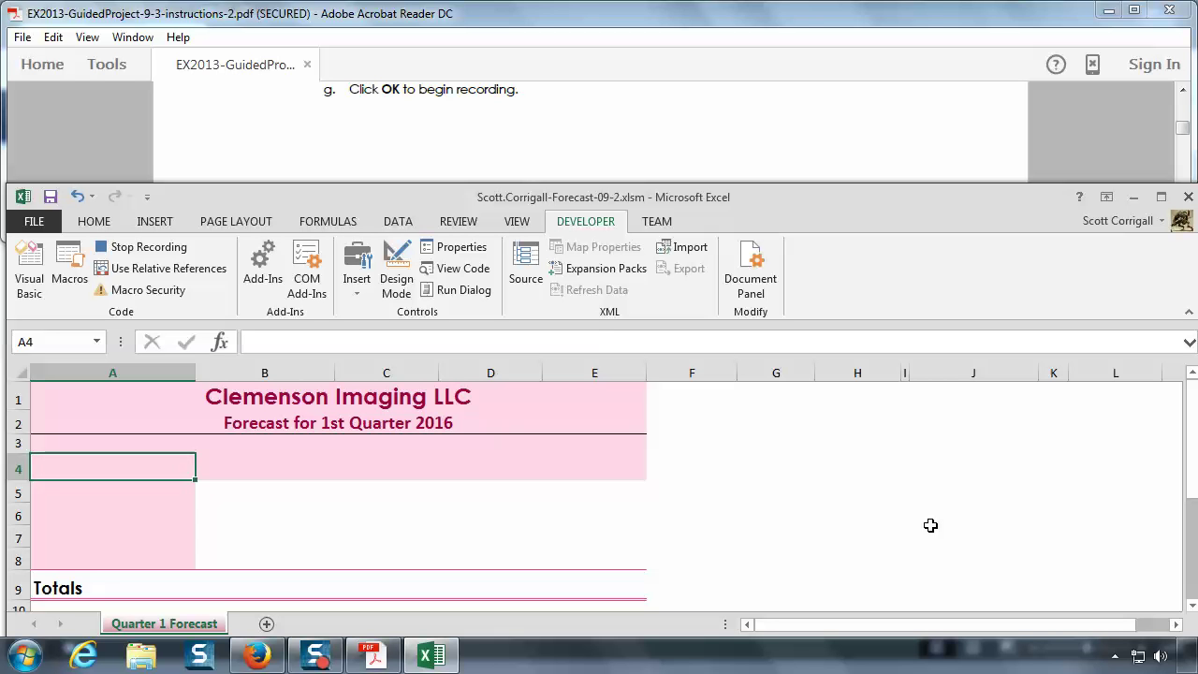
- Read instruction 4h on importing the Expenses-09 text file, and check that A4 is the active cell on the worksheet
click(748, 21)
scroll(682, 123, down, 3)
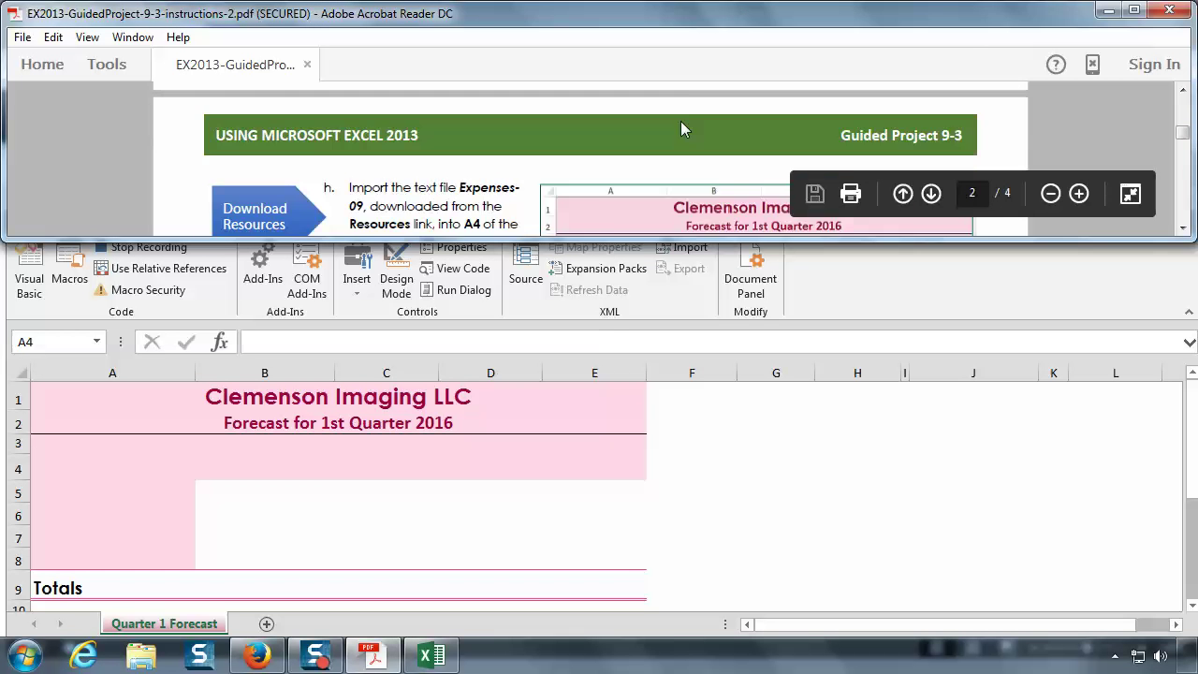
scroll(680, 121, down, 3)
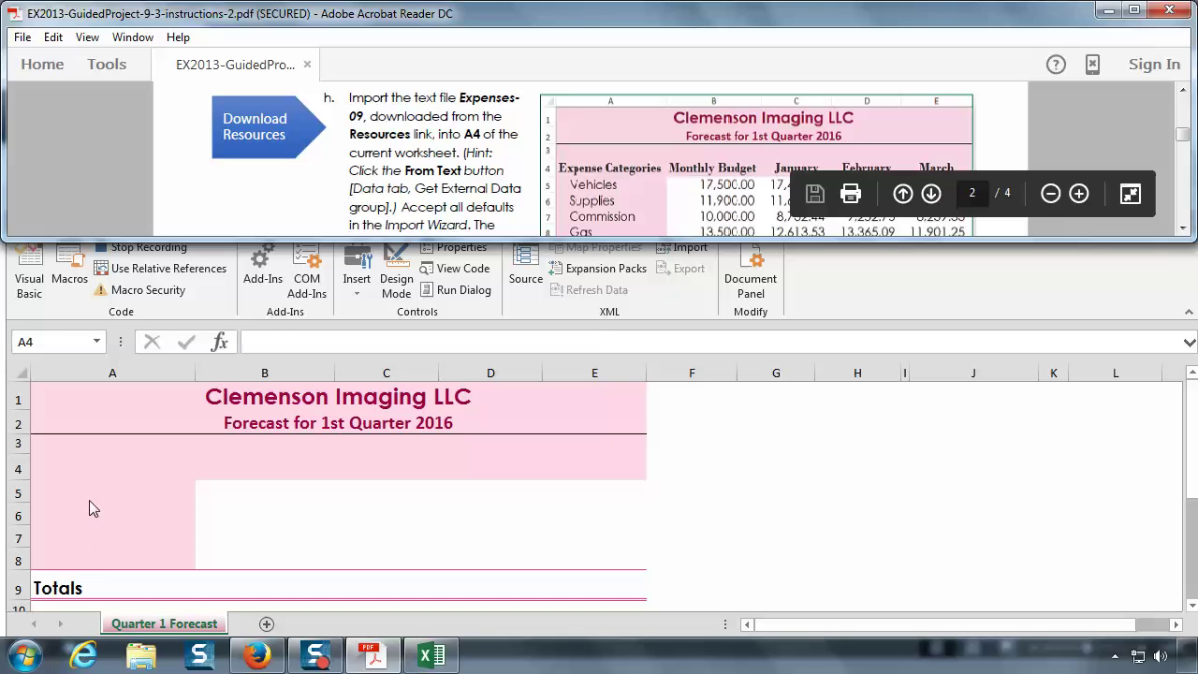
click(93, 467)
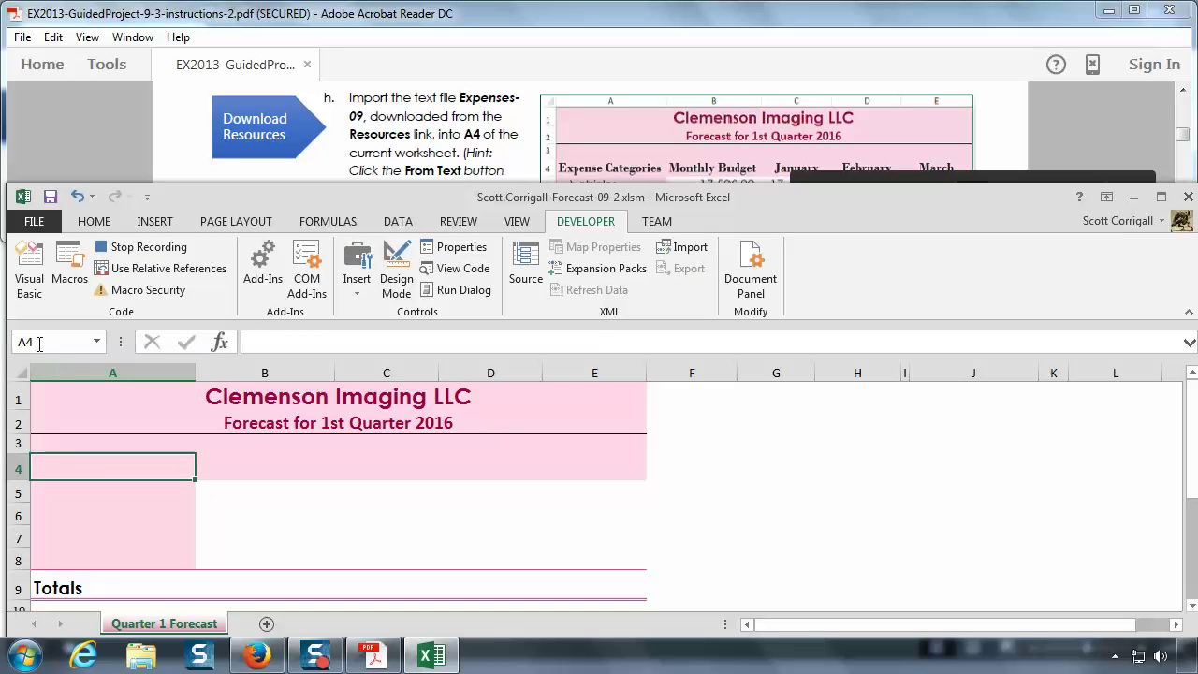
click(474, 155)
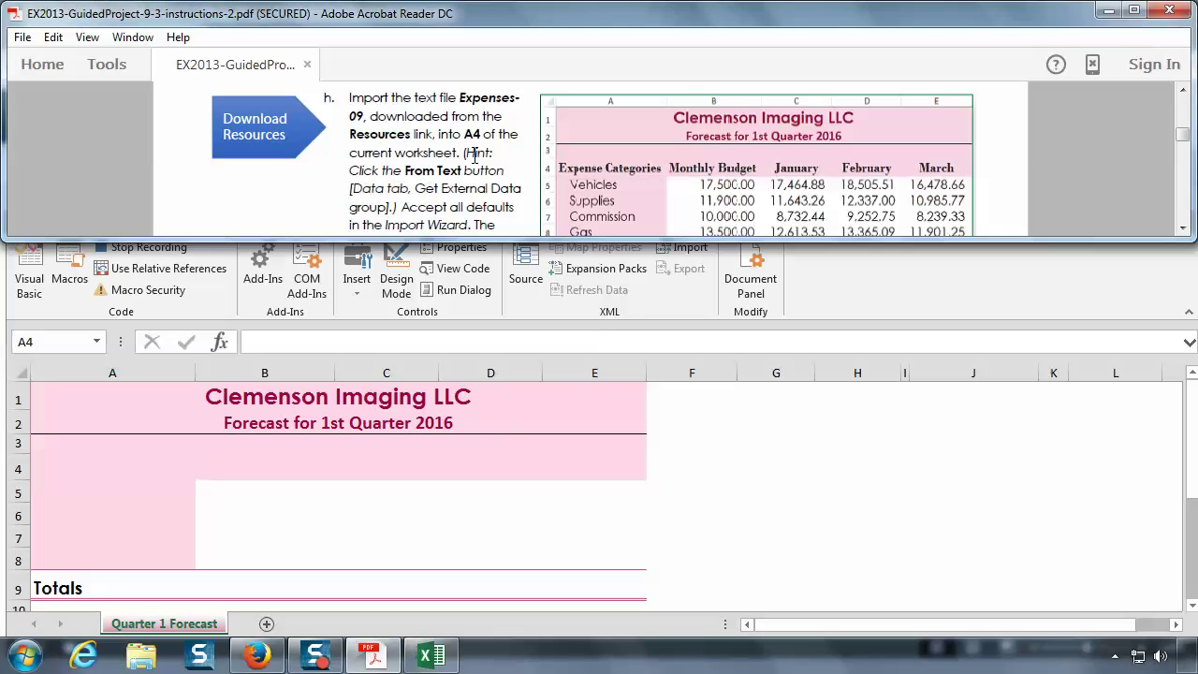
scroll(474, 155, down, 1)
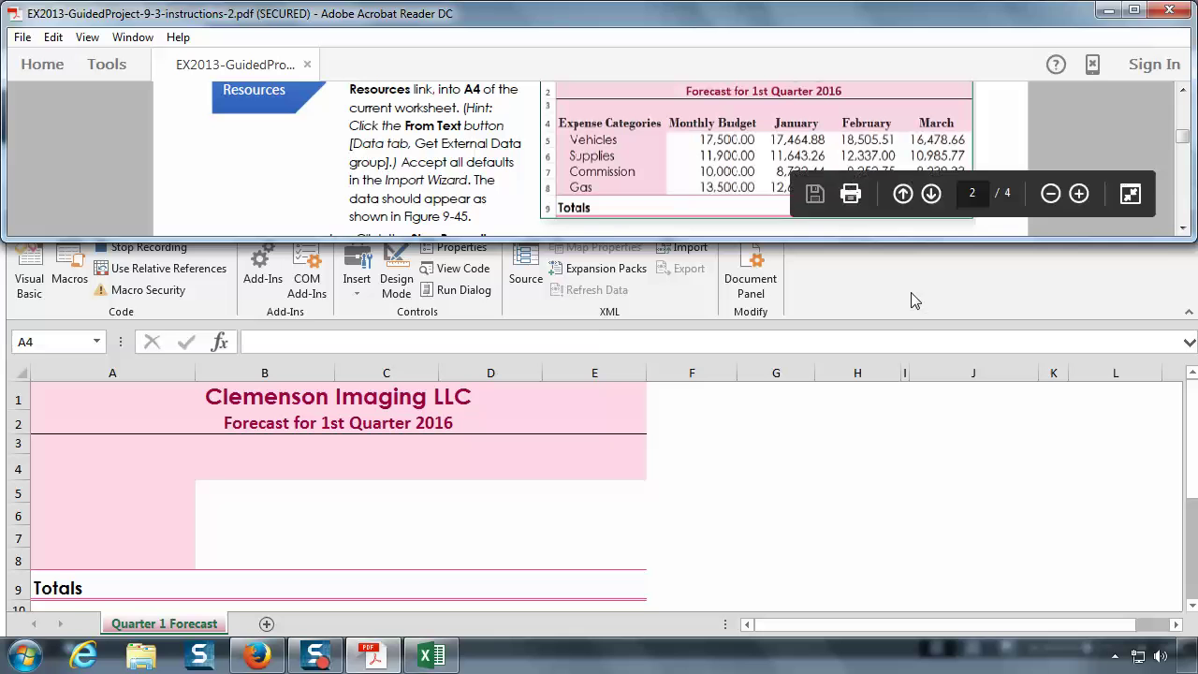
- Start a text import of Expenses-09.txt from the EX2013-GuidedProject-9-3-resources folder, treating it as delimited data with headers
click(881, 288)
click(398, 222)
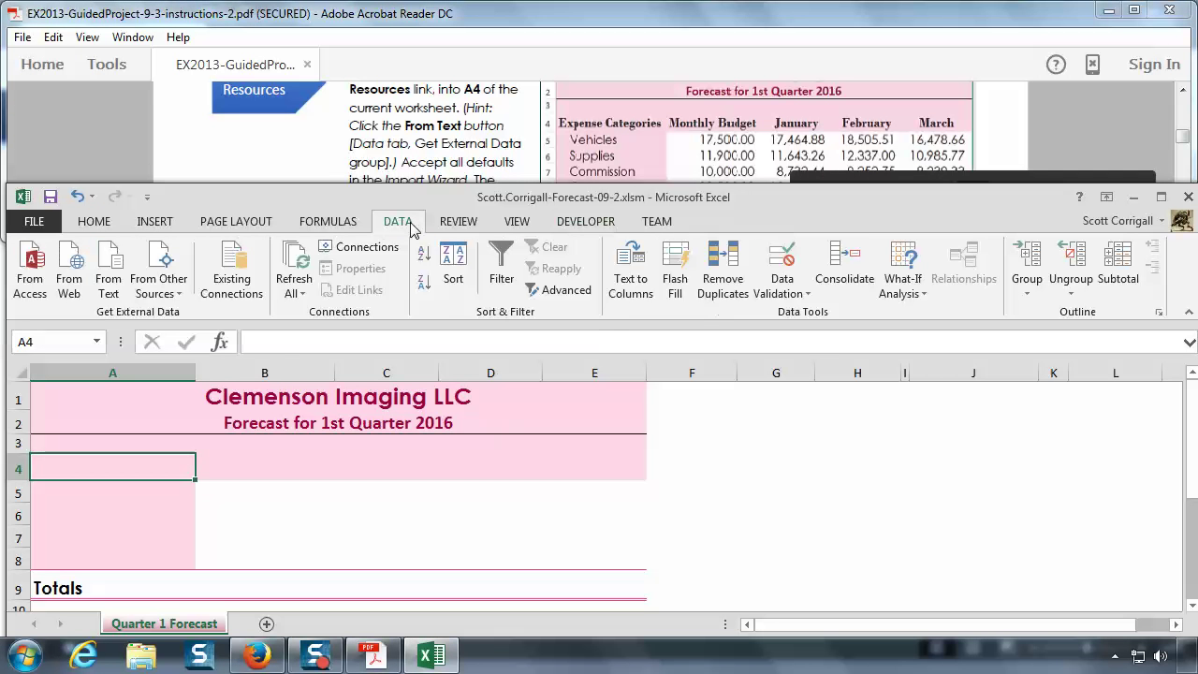
click(111, 266)
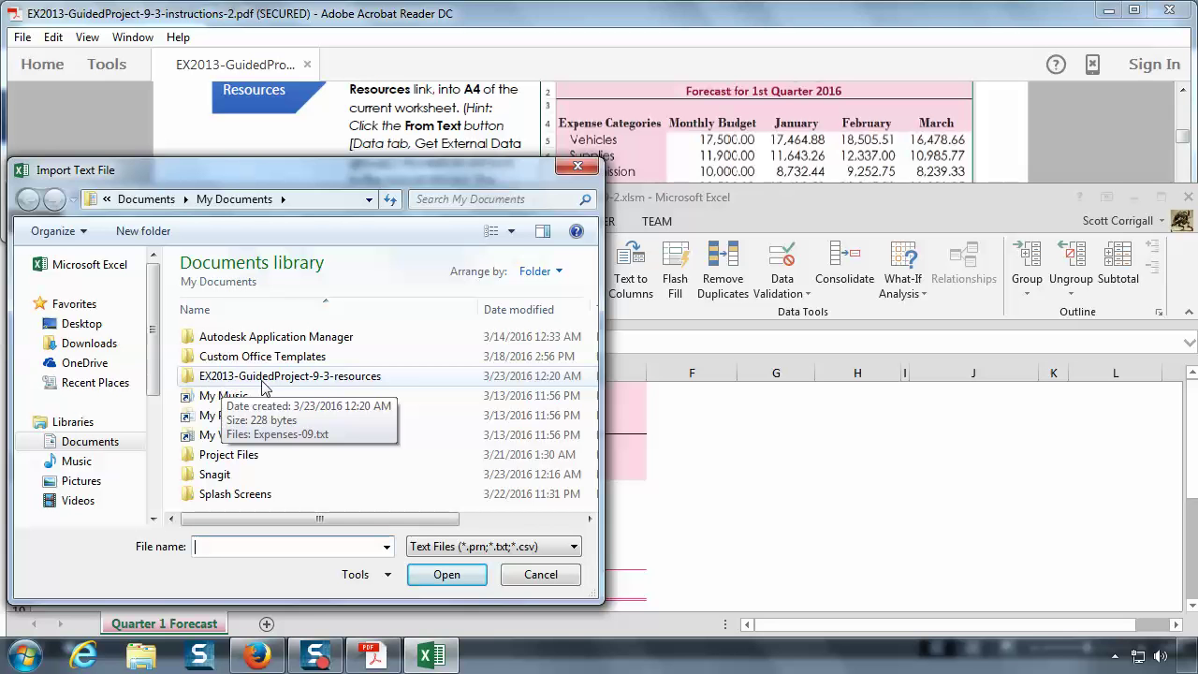
double_click(339, 385)
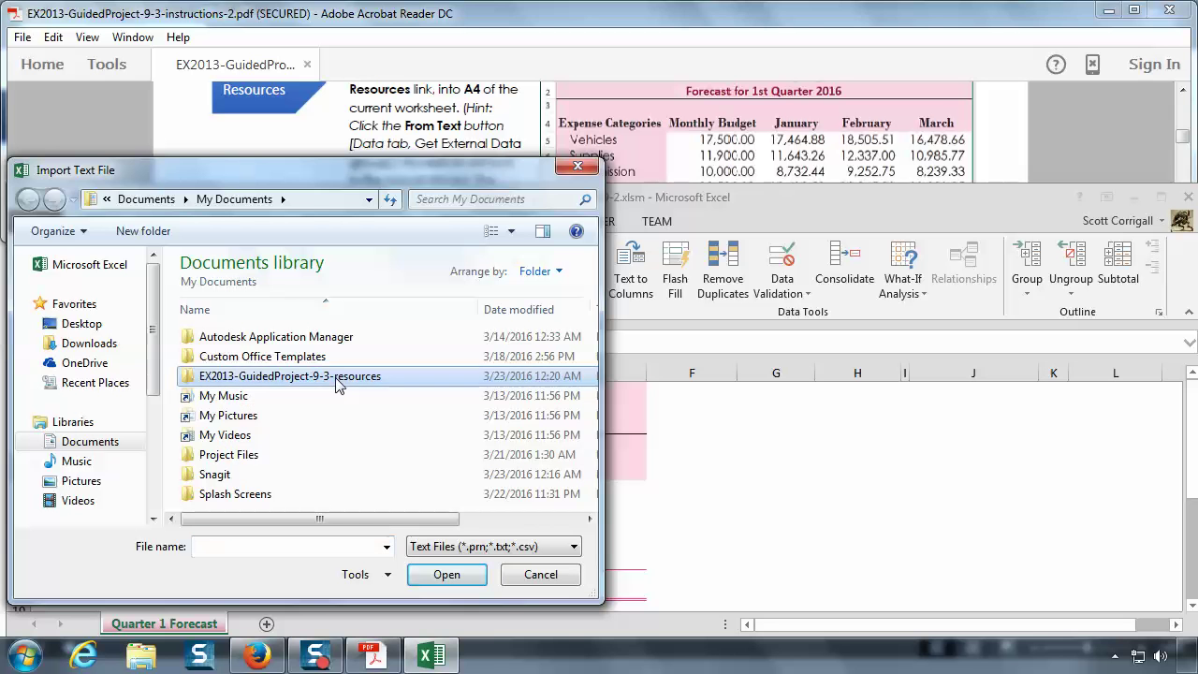
double_click(222, 339)
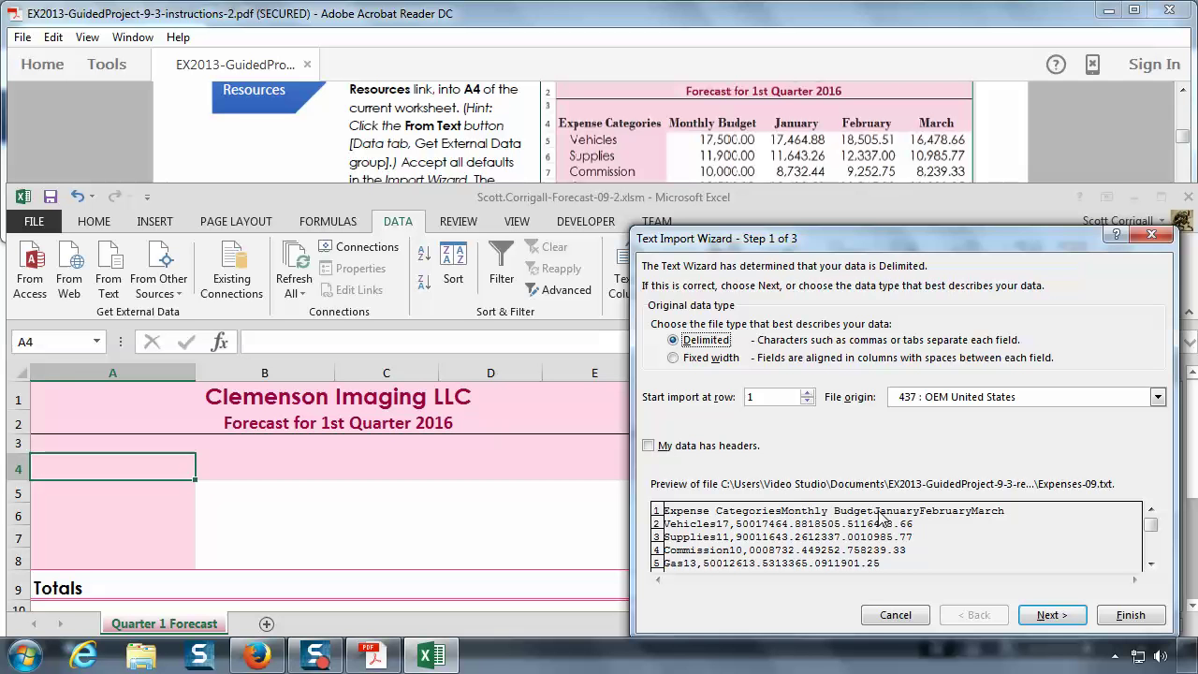
click(650, 446)
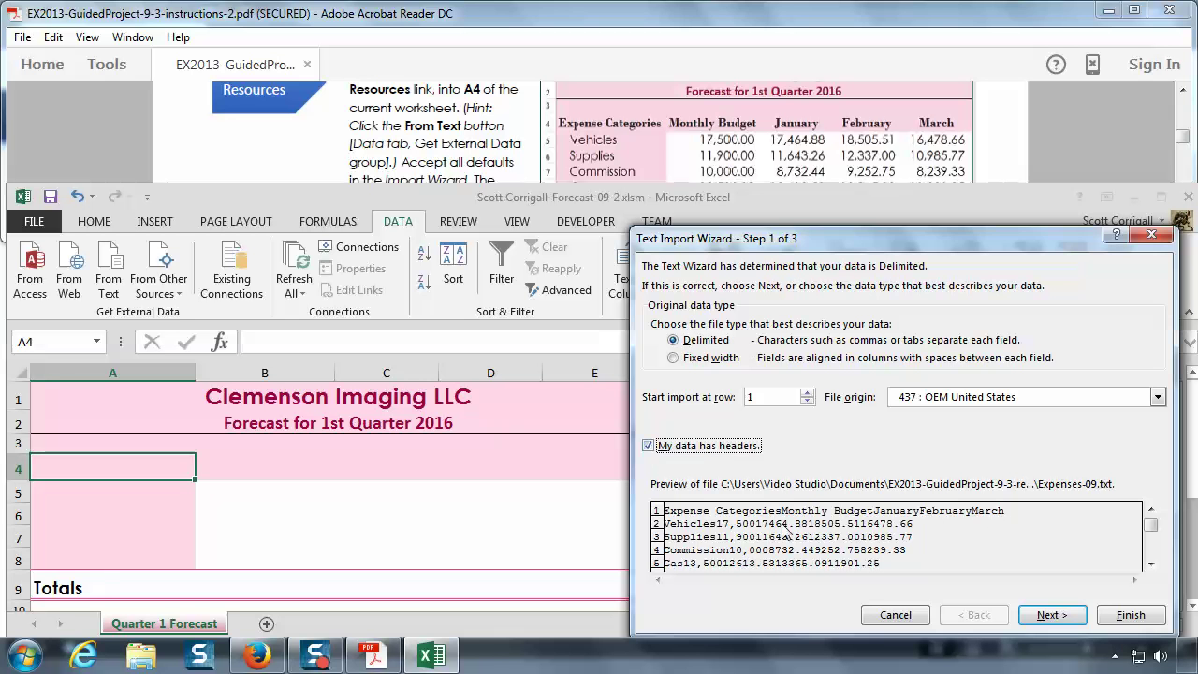
click(1058, 621)
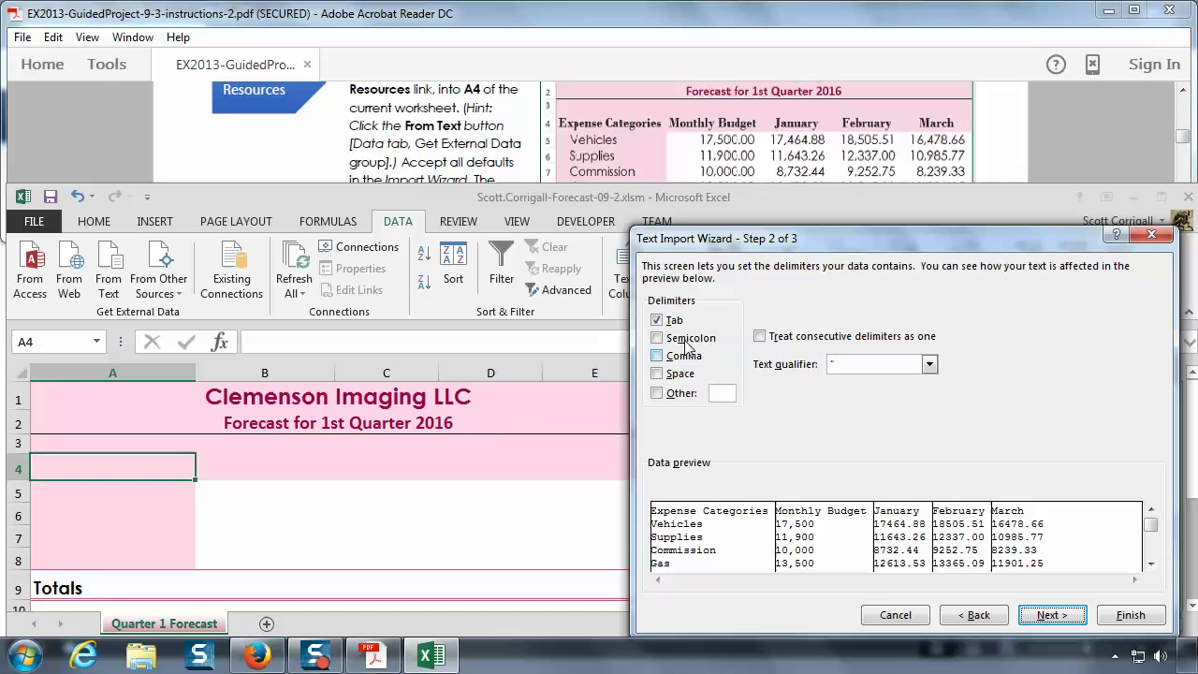
- Try Comma in place of Tab as the import delimiter, and restore Tab
click(658, 320)
click(658, 356)
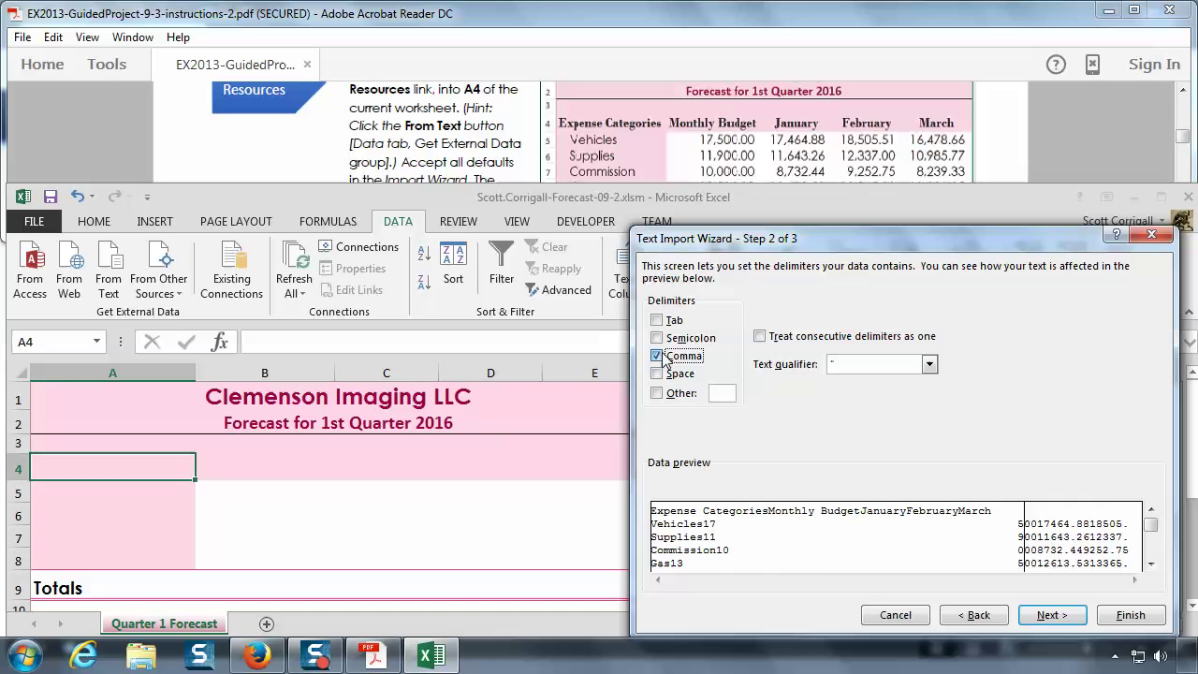
click(658, 357)
click(657, 321)
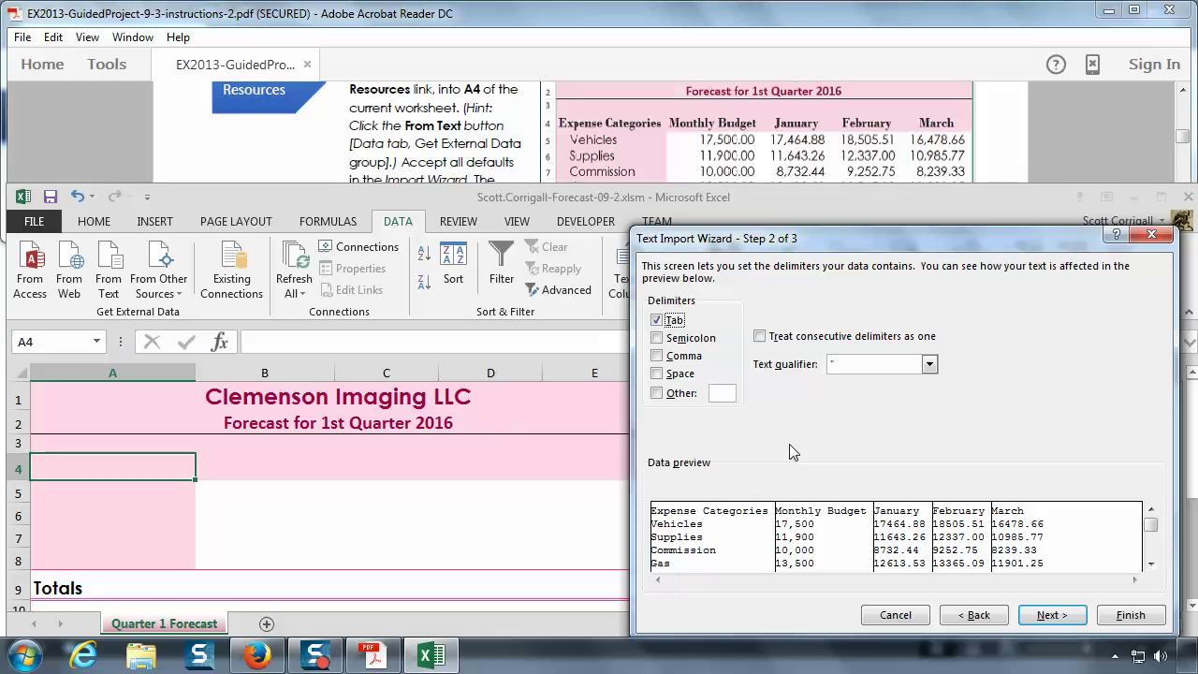
- Set the Expense Categories column to Text, keep the other columns General, and import the data into cell A4 of the existing worksheet
click(1050, 617)
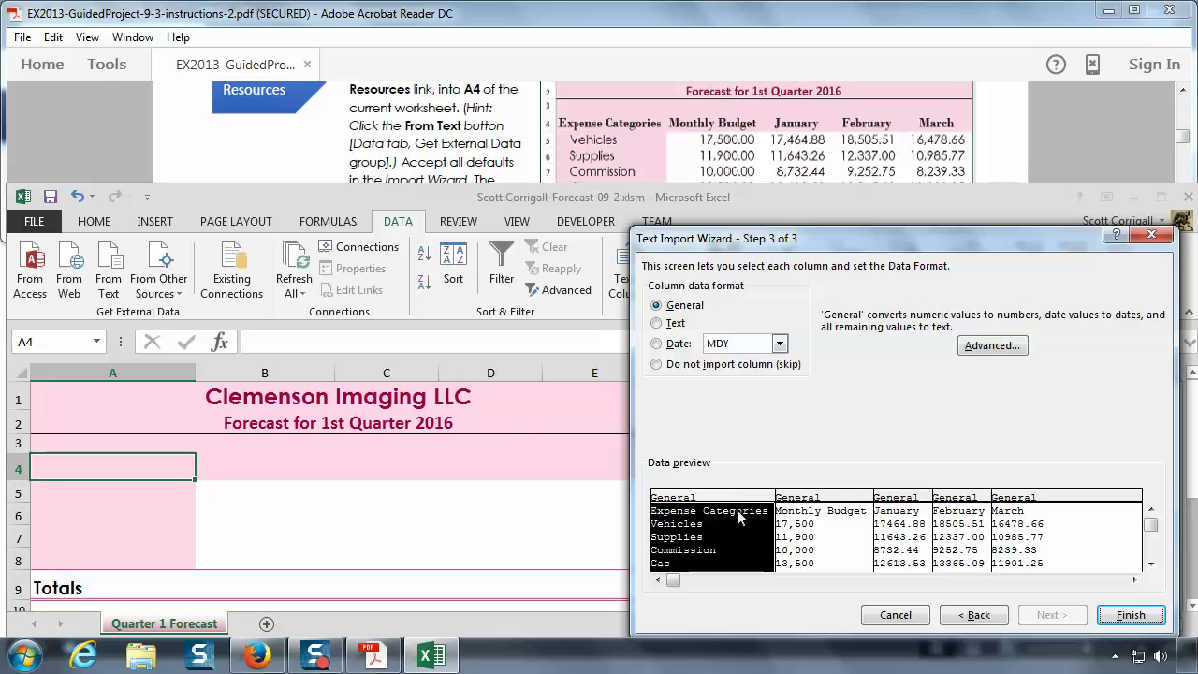
click(656, 324)
click(798, 541)
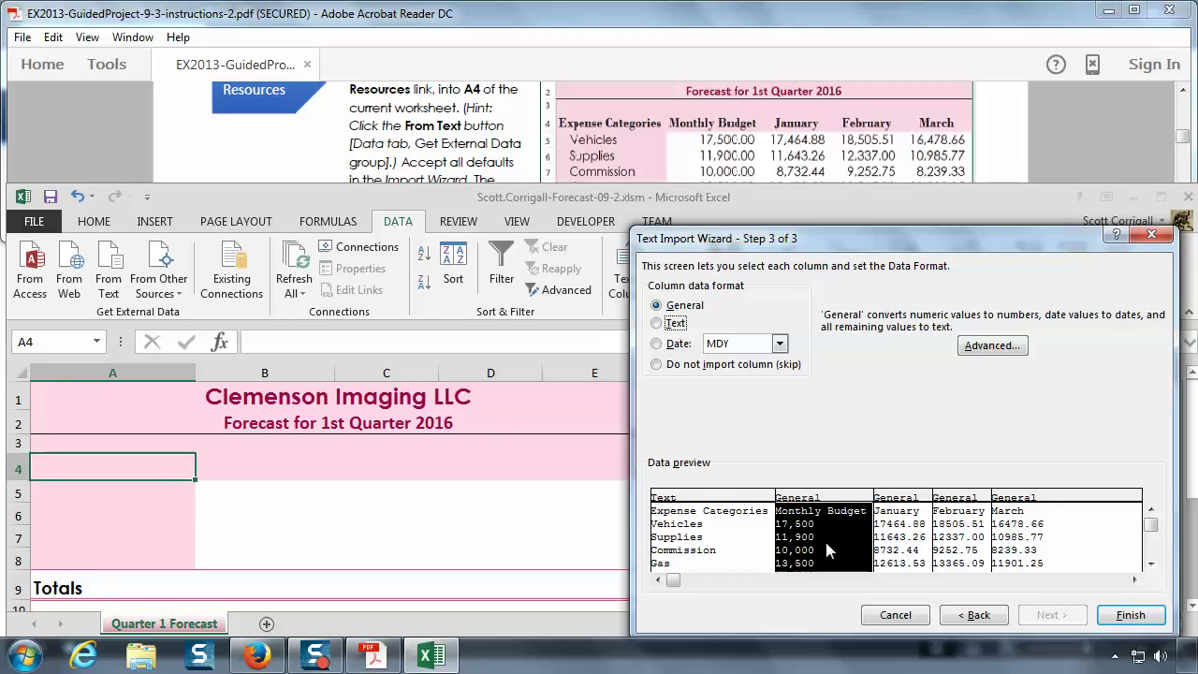
click(908, 550)
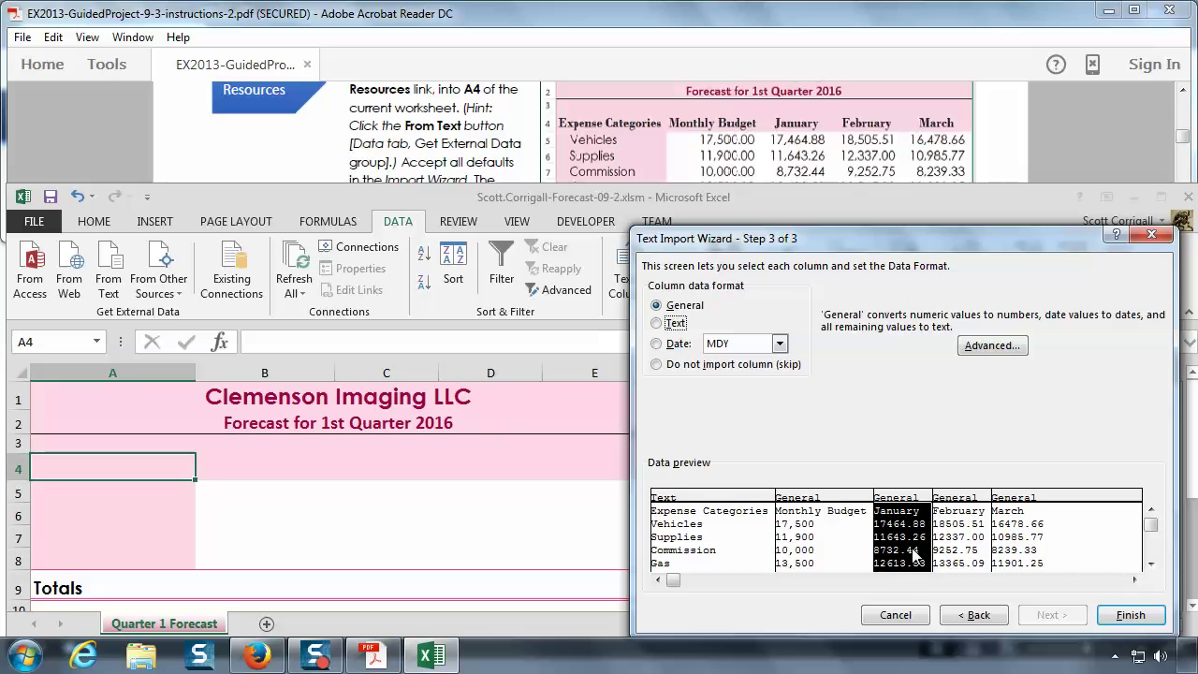
click(978, 552)
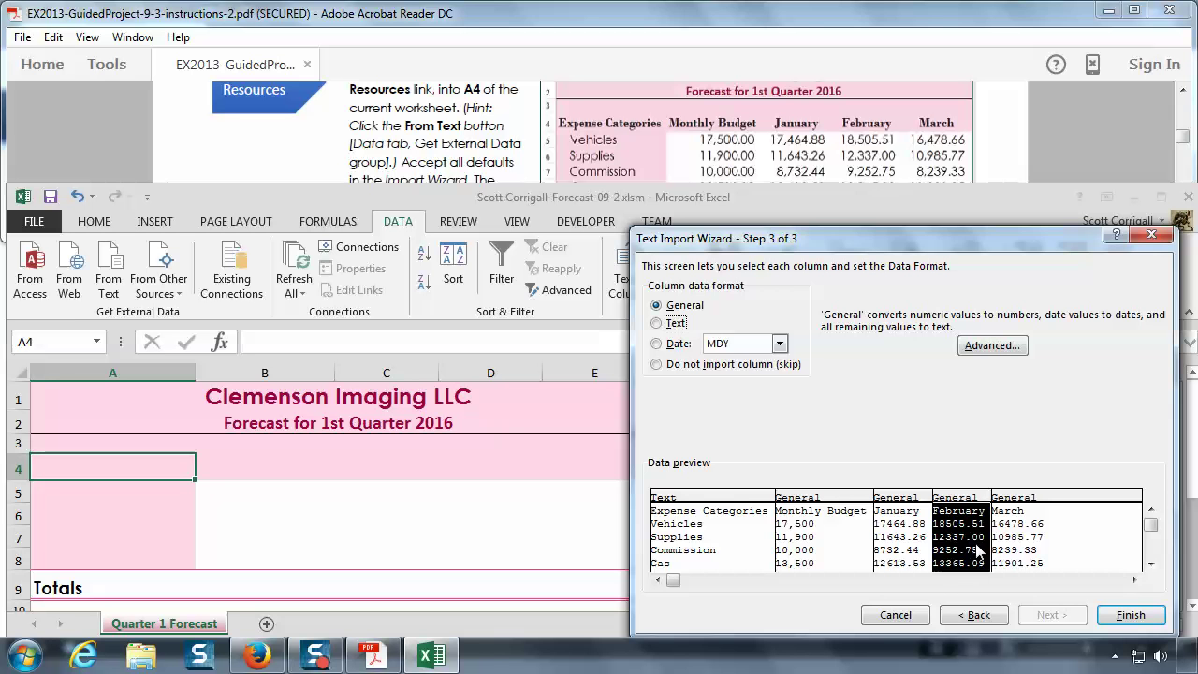
click(1023, 552)
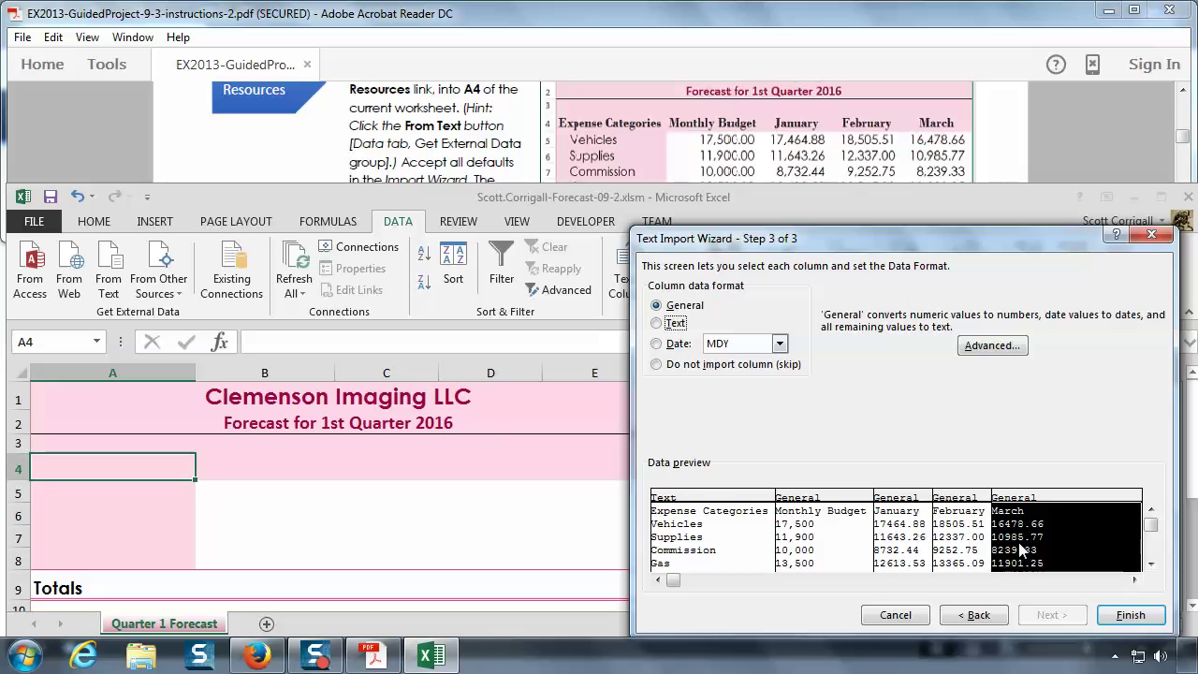
click(1130, 615)
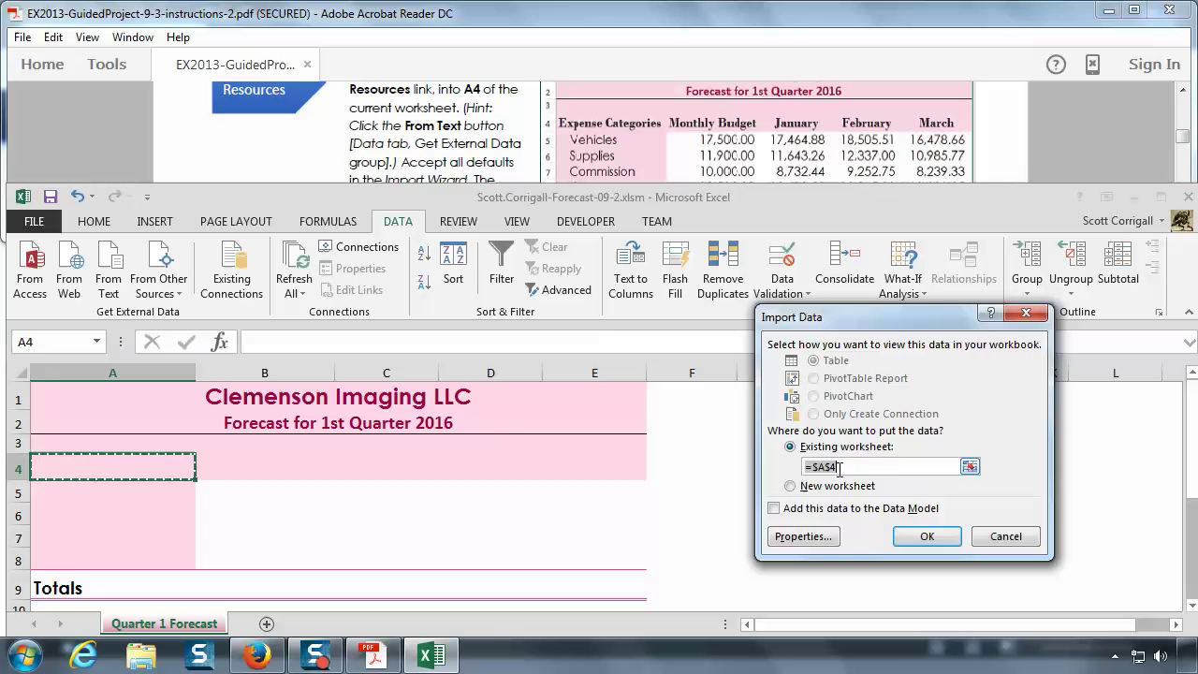
click(941, 542)
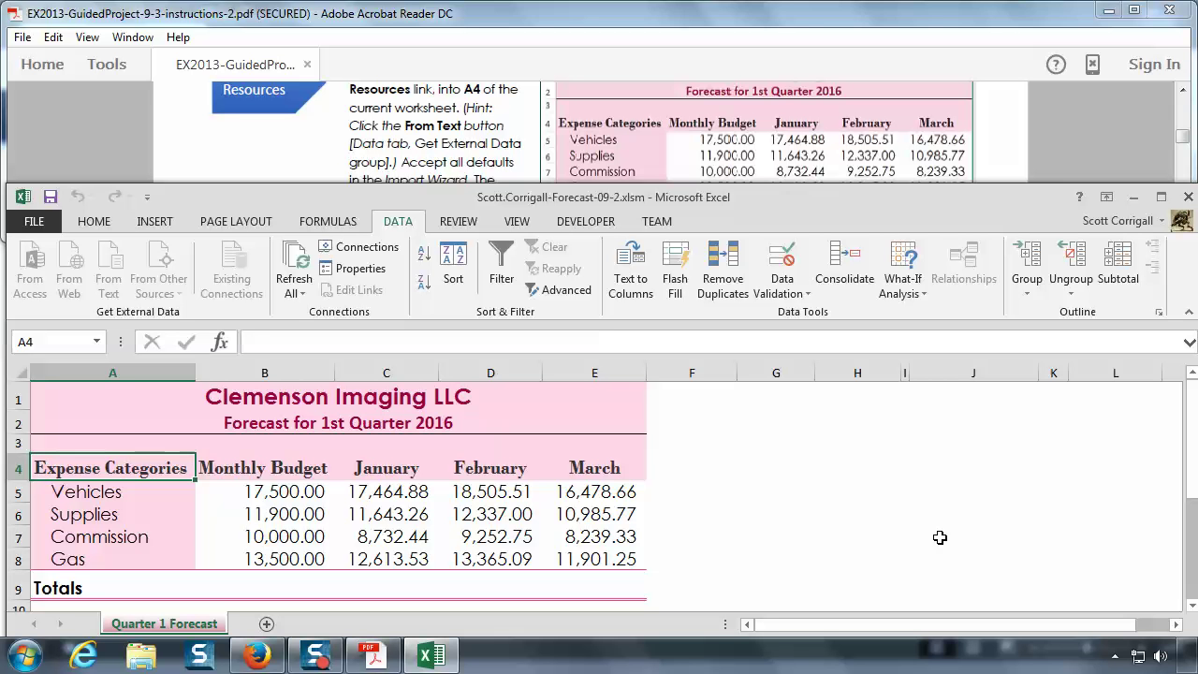
- Read instruction 4i and stop recording the Import macro
click(585, 223)
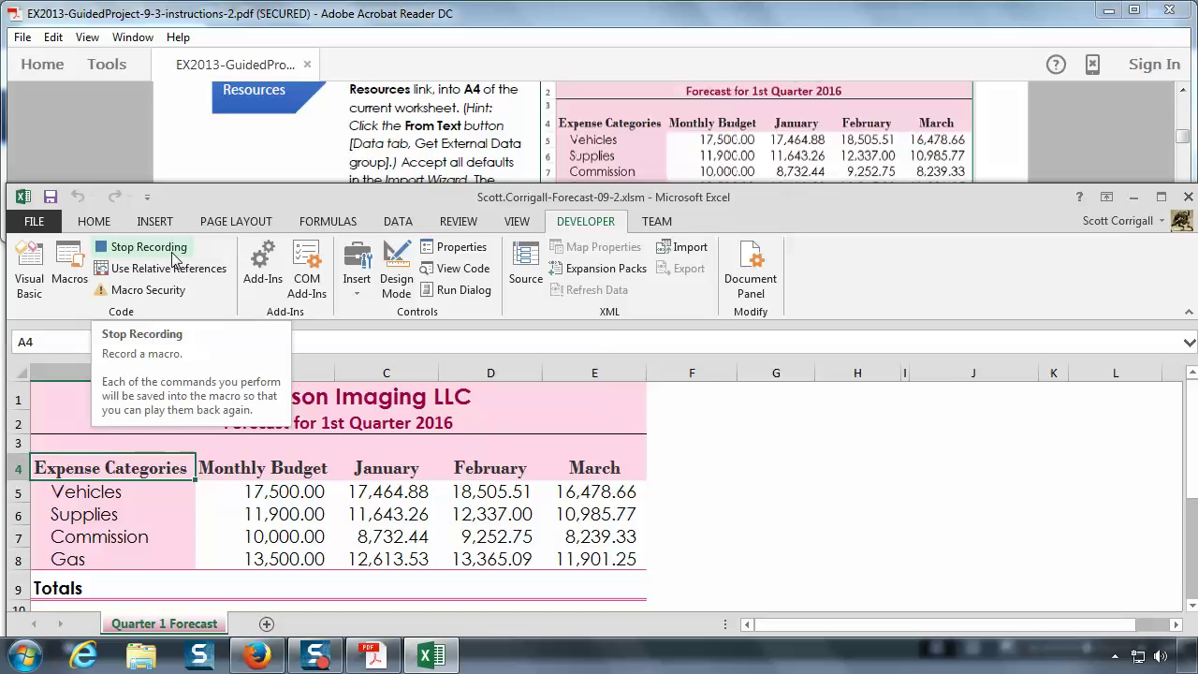
click(458, 173)
scroll(461, 196, down, 1)
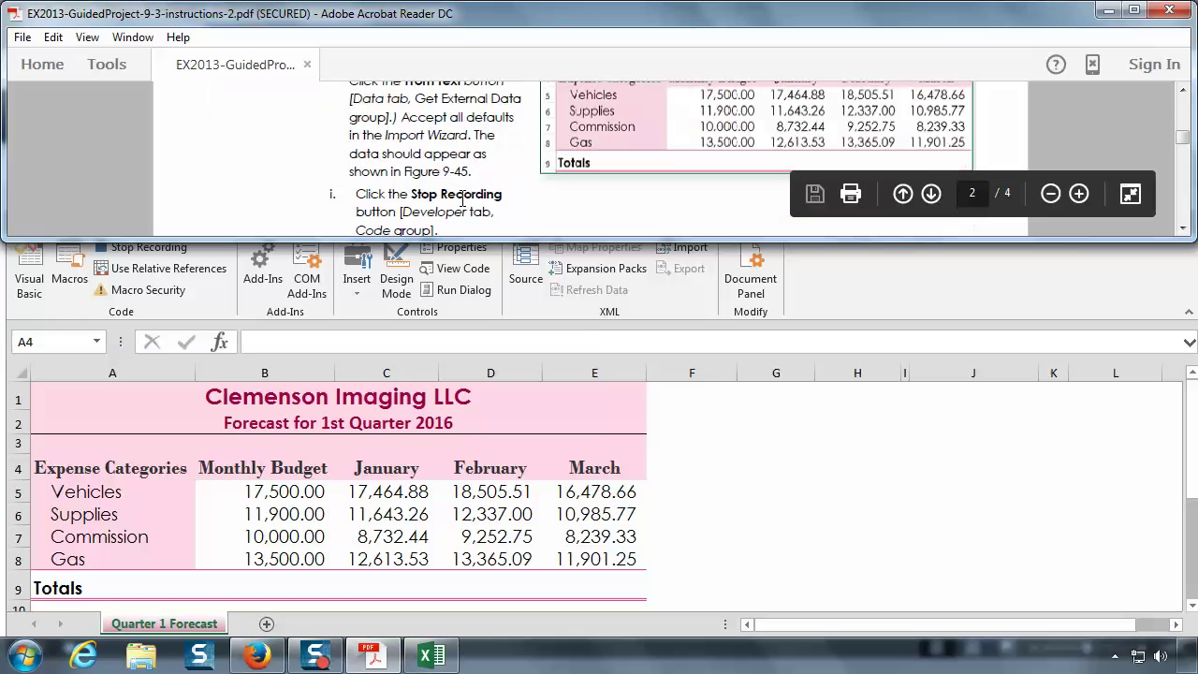
scroll(460, 196, down, 1)
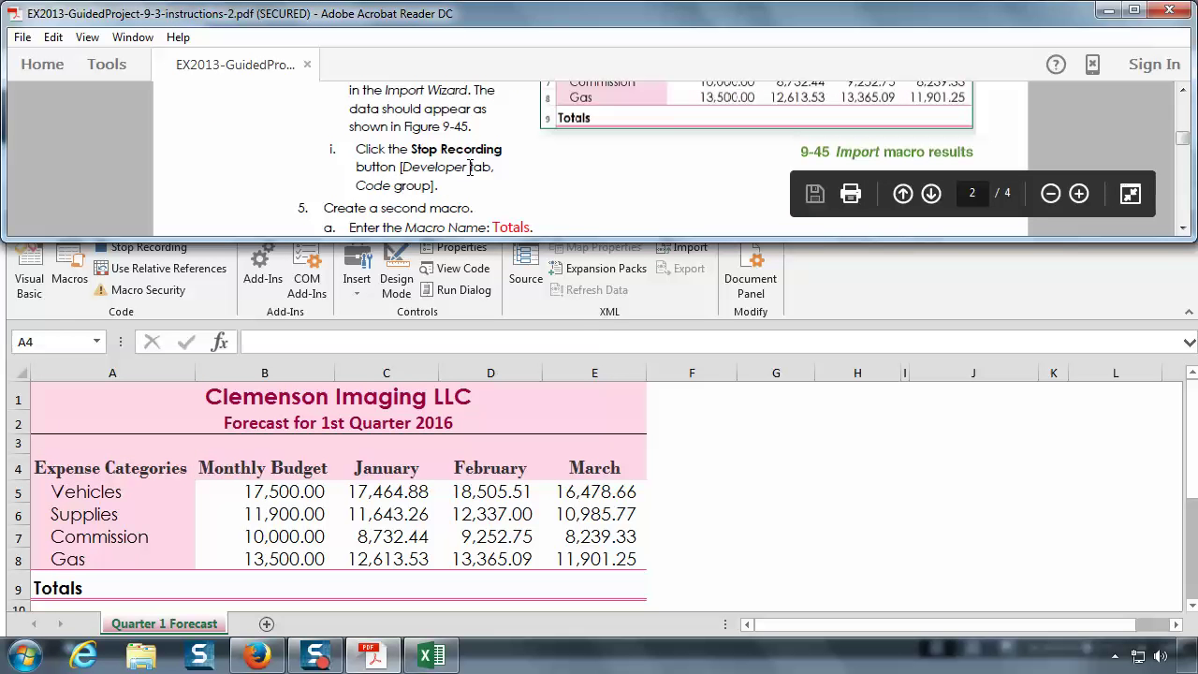
click(583, 335)
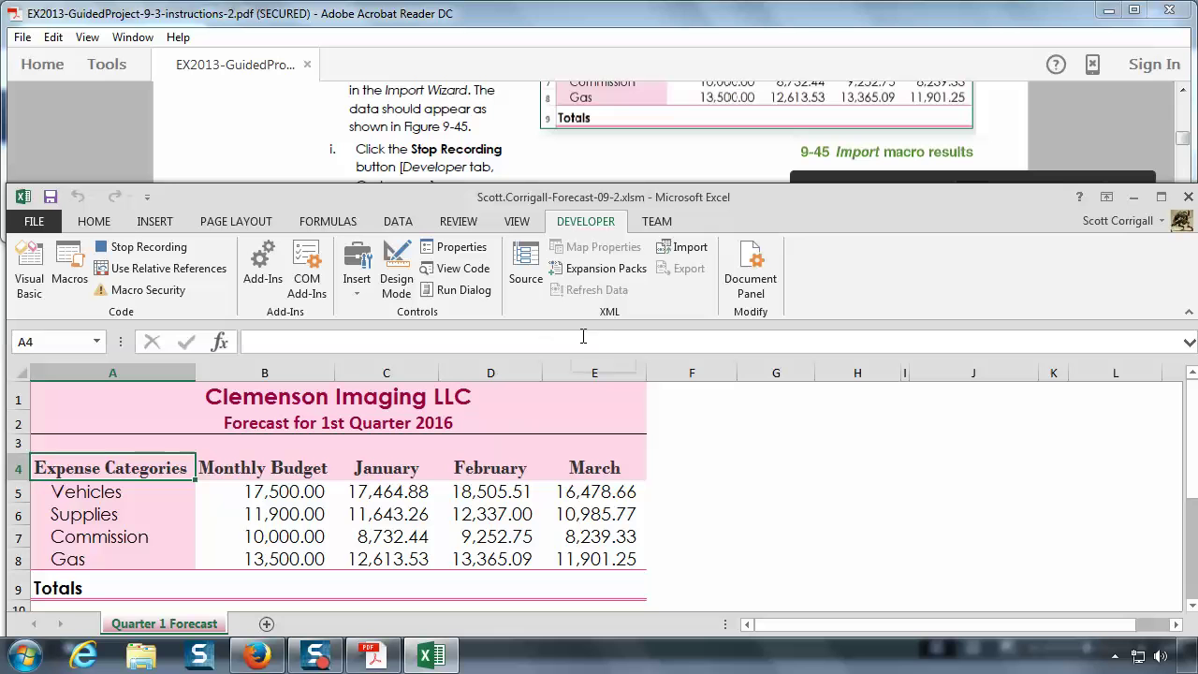
click(159, 249)
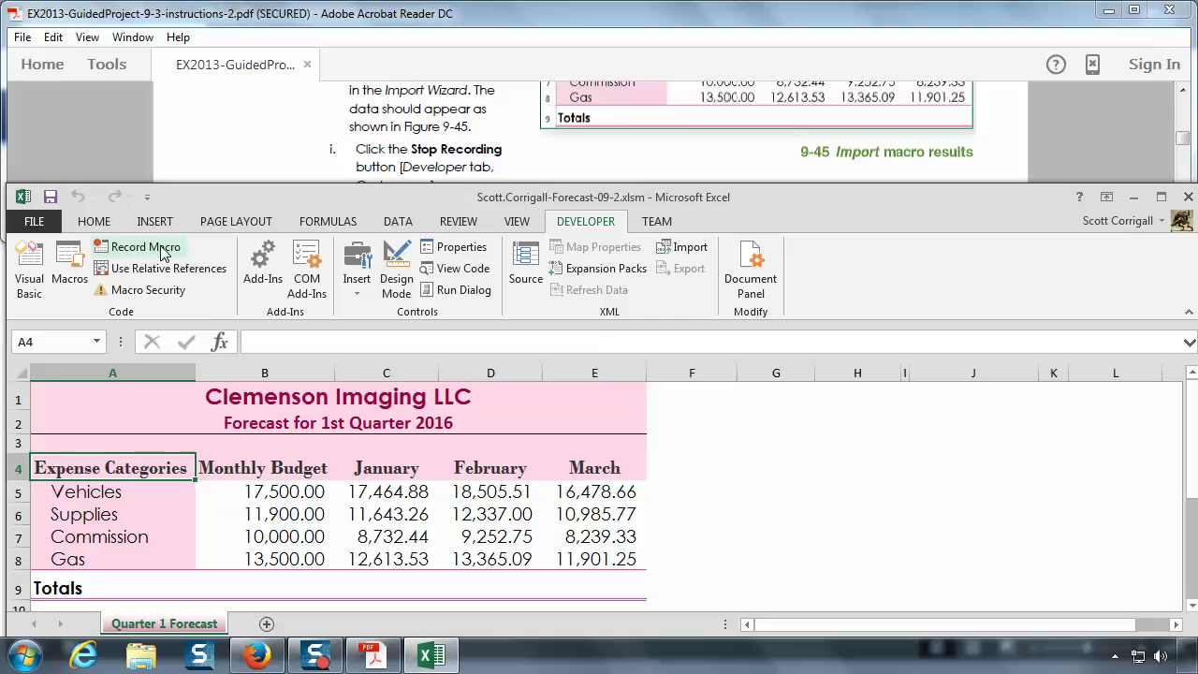
- Check the workbook's macro list for the Import macro and its description, and close the list
click(71, 262)
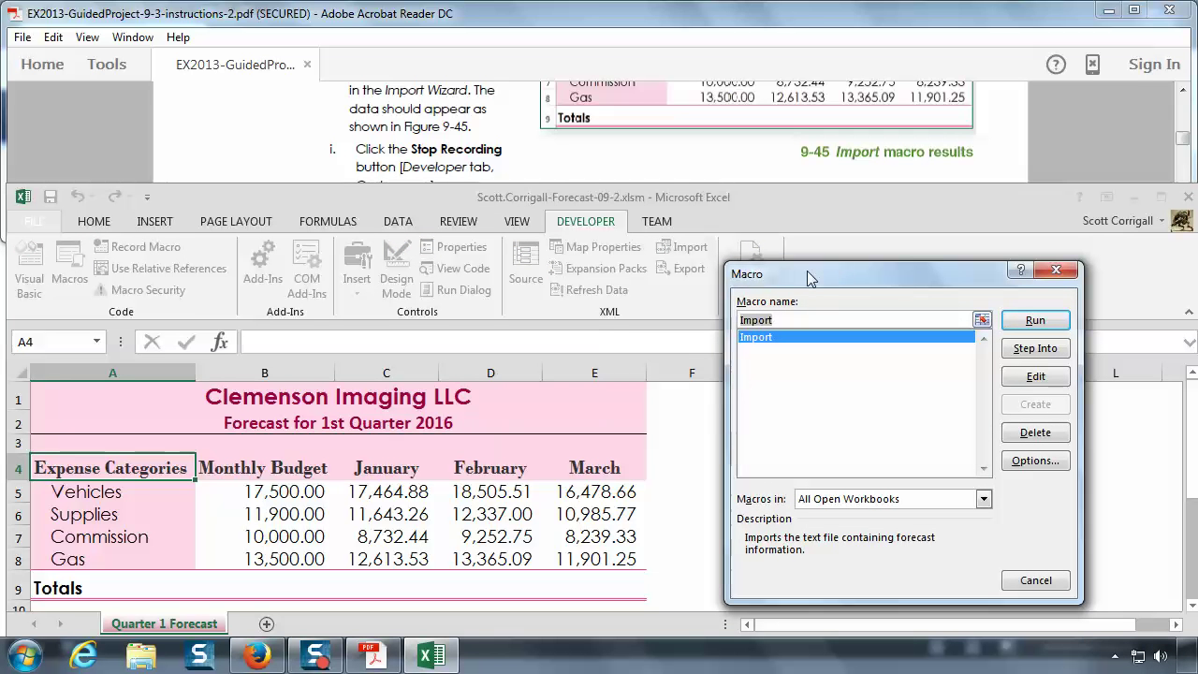
click(772, 346)
click(1056, 270)
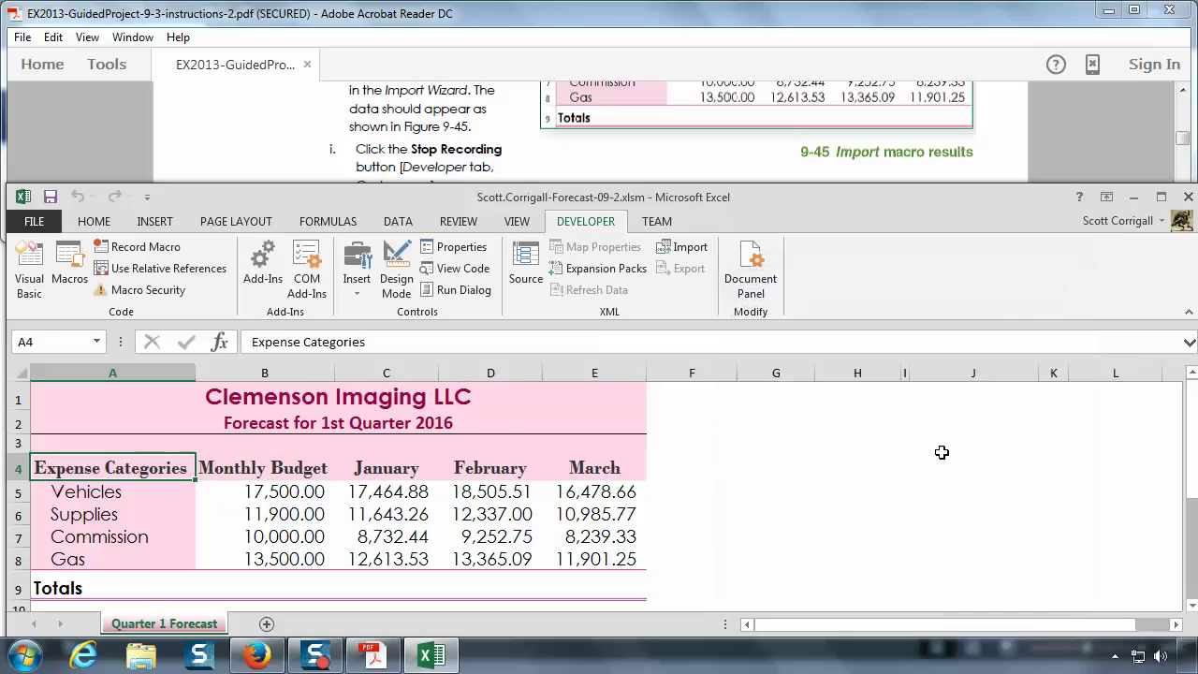
- Read instruction 5 for the second macro's name, shortcut key, description and SUM formula range
click(533, 150)
scroll(511, 134, down, 2)
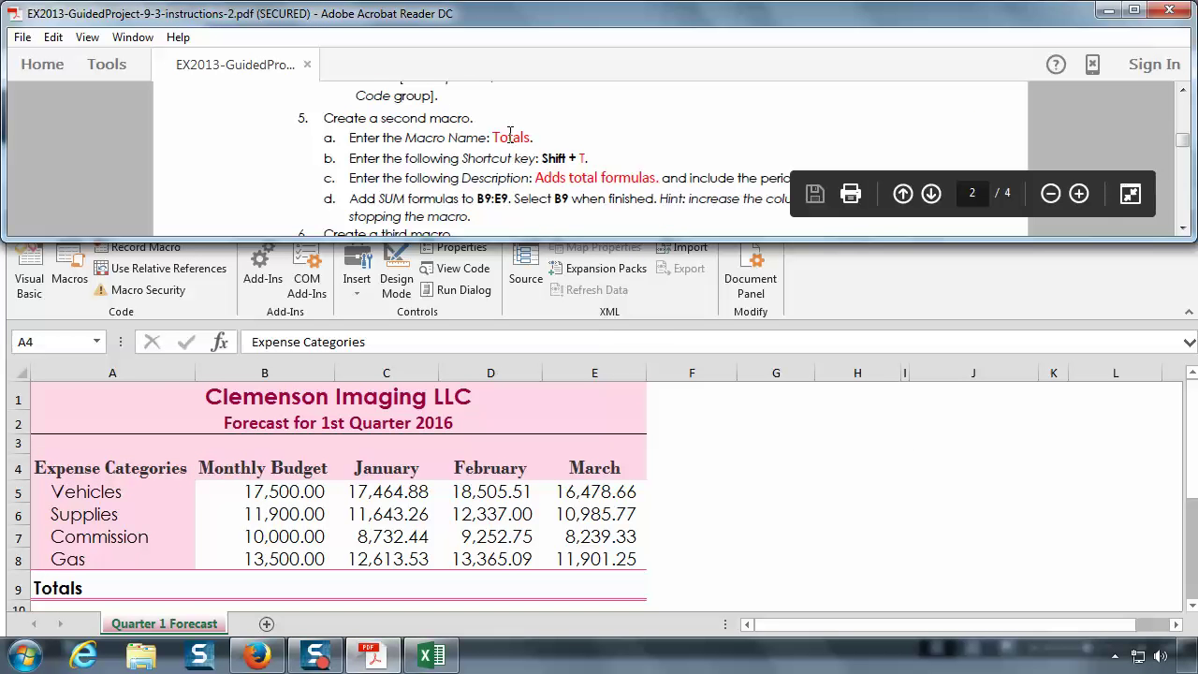
scroll(511, 134, down, 1)
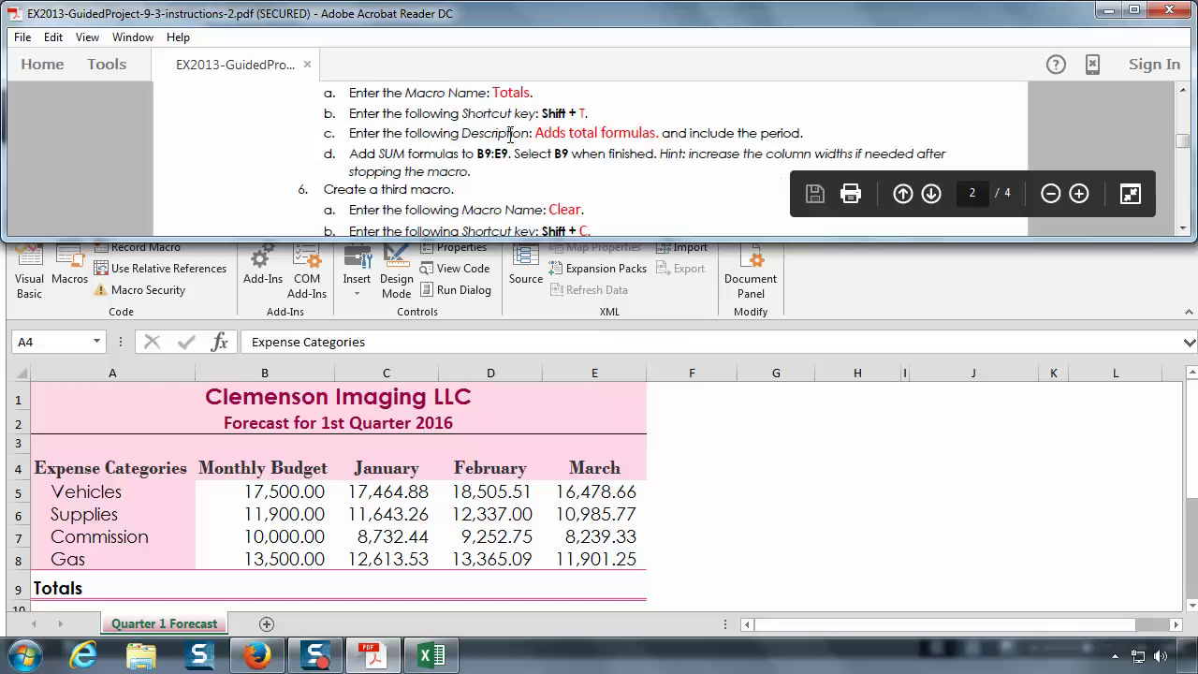
click(1183, 105)
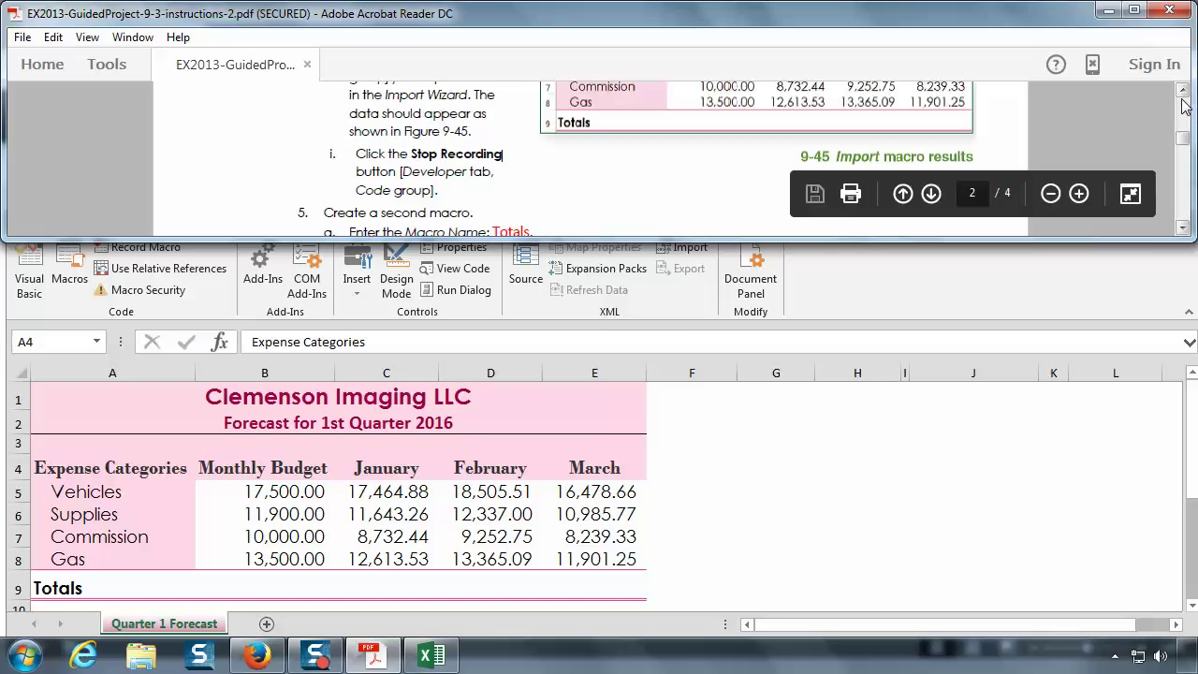
click(1182, 227)
click(1182, 228)
click(1182, 229)
click(1183, 229)
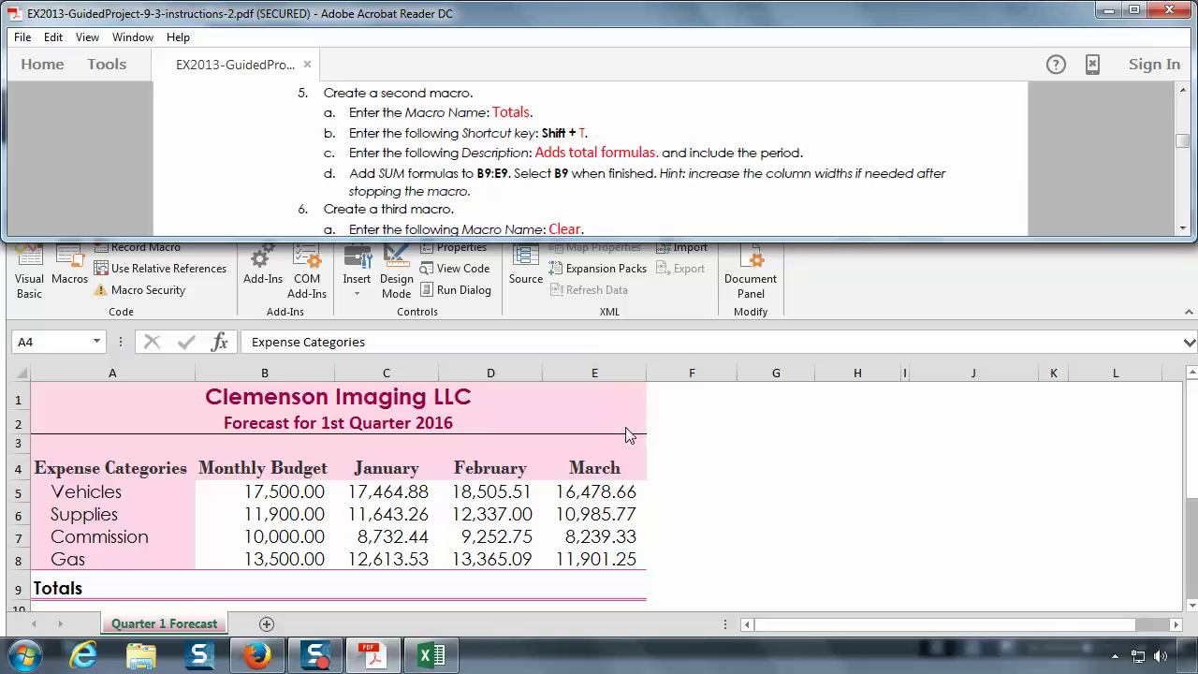
- In Excel, start recording a macro named Totals with shortcut Ctrl+Shift+T, stored in This Workbook, and the description "Adds total formulas."
click(180, 319)
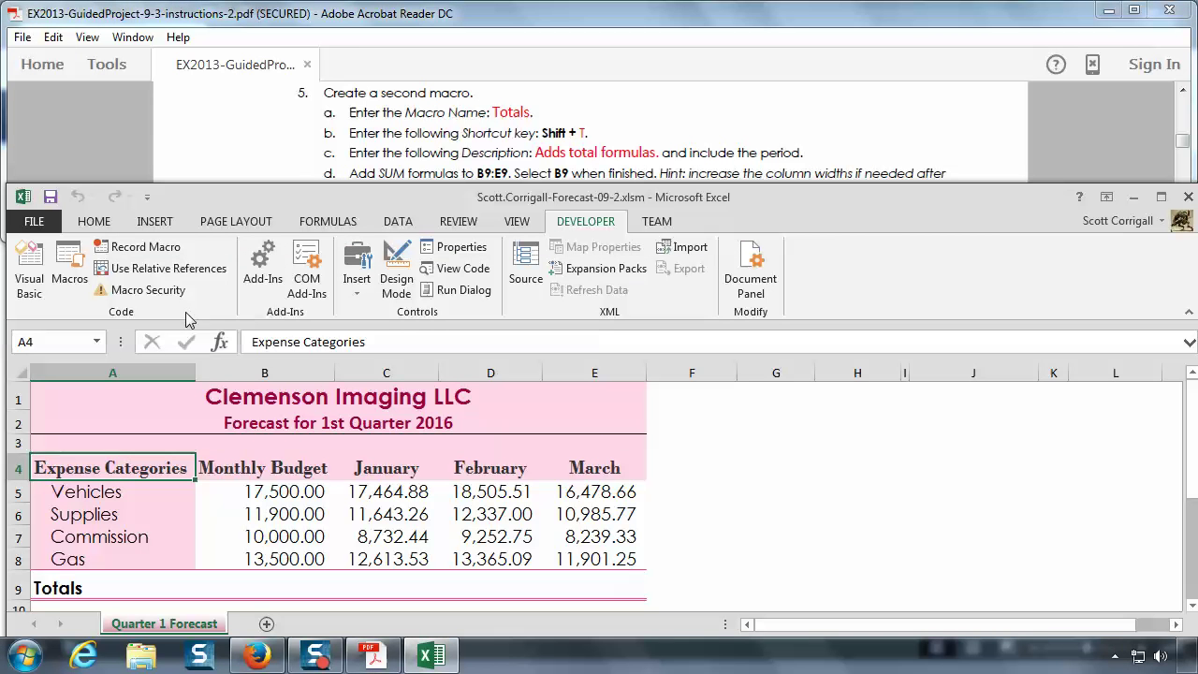
click(148, 247)
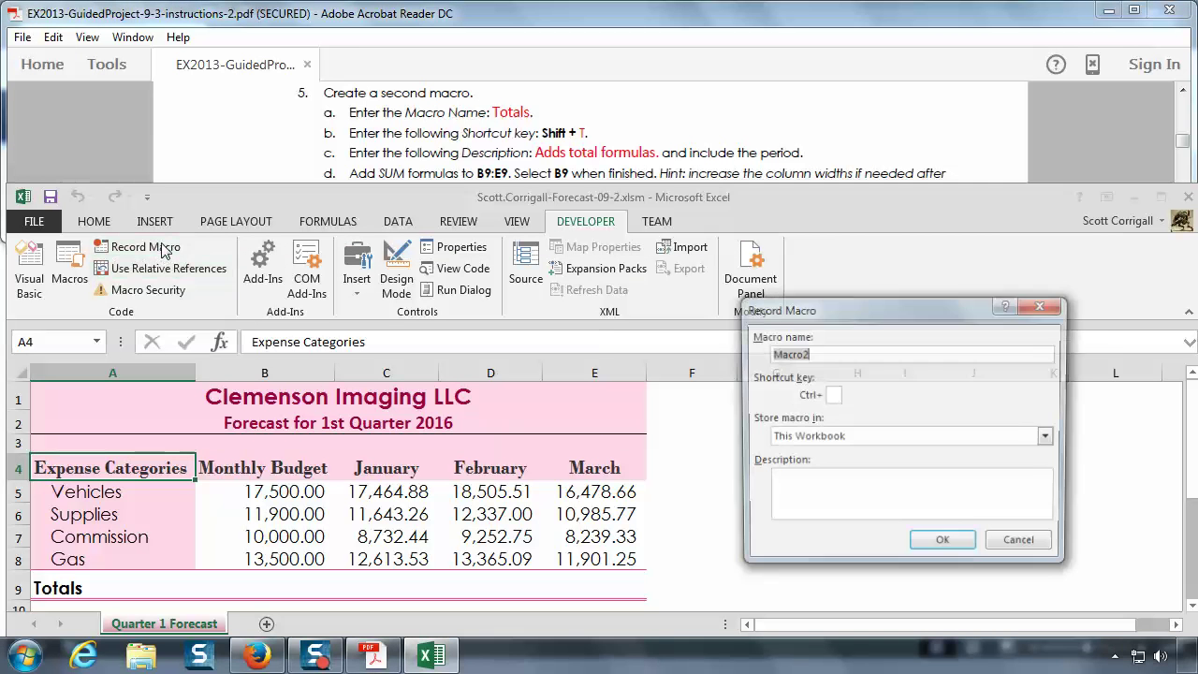
text(Totals)
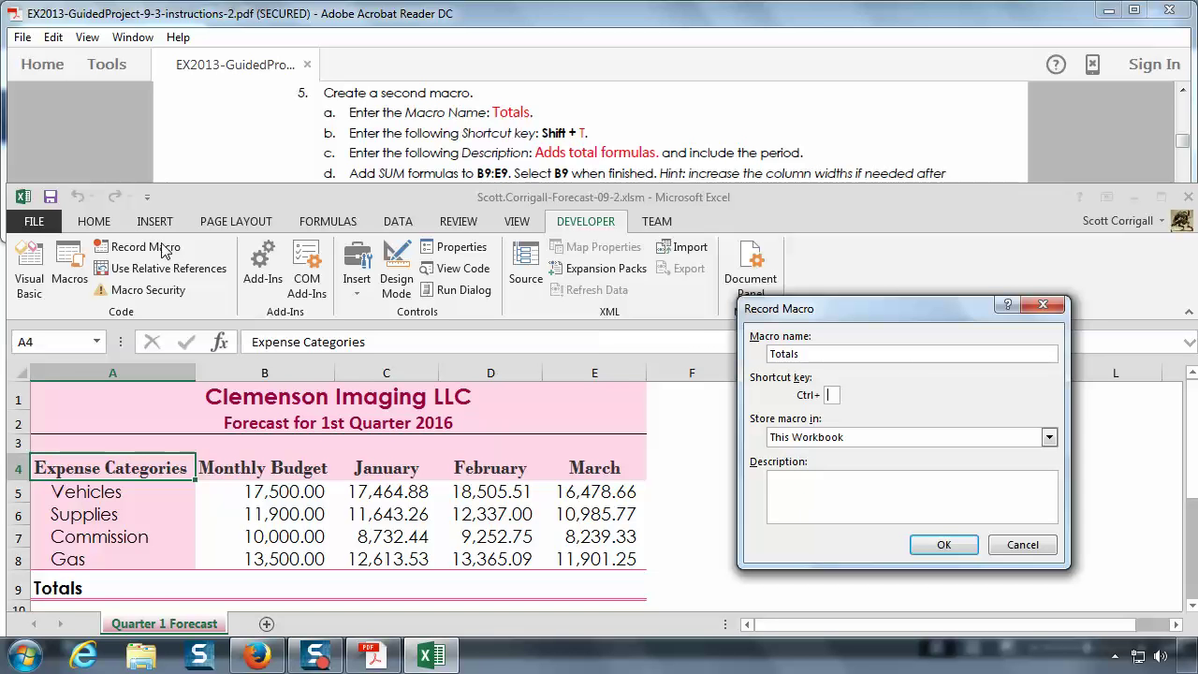
text(T)
key(Tab)
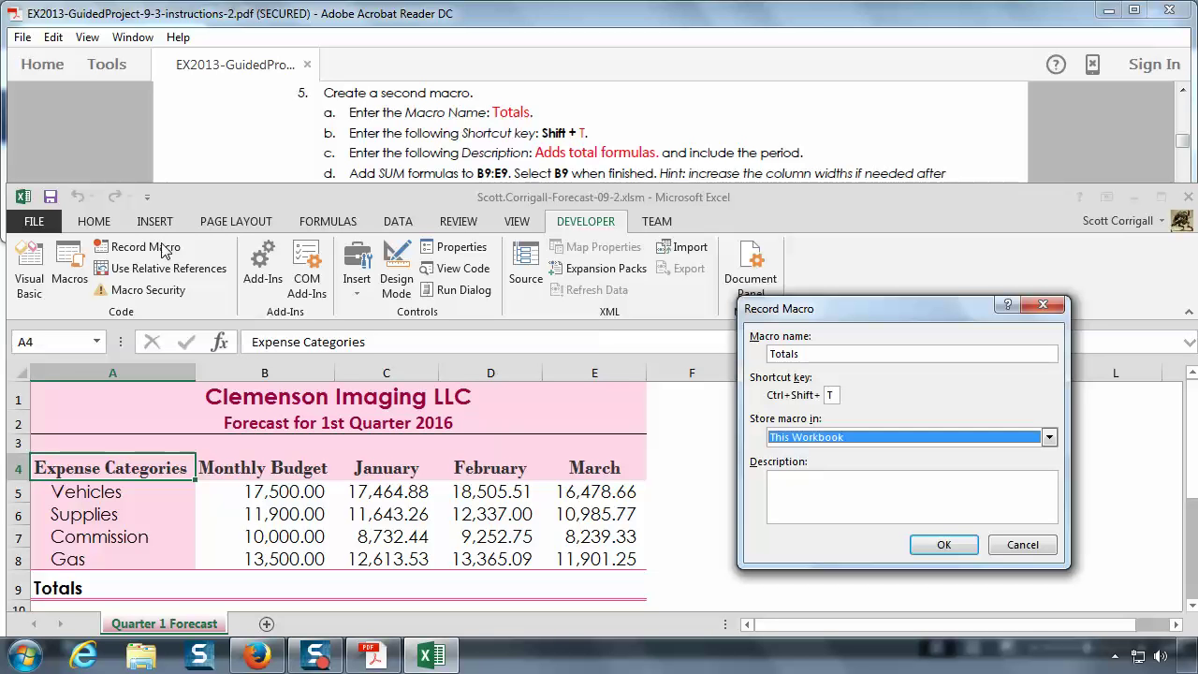
key(Tab)
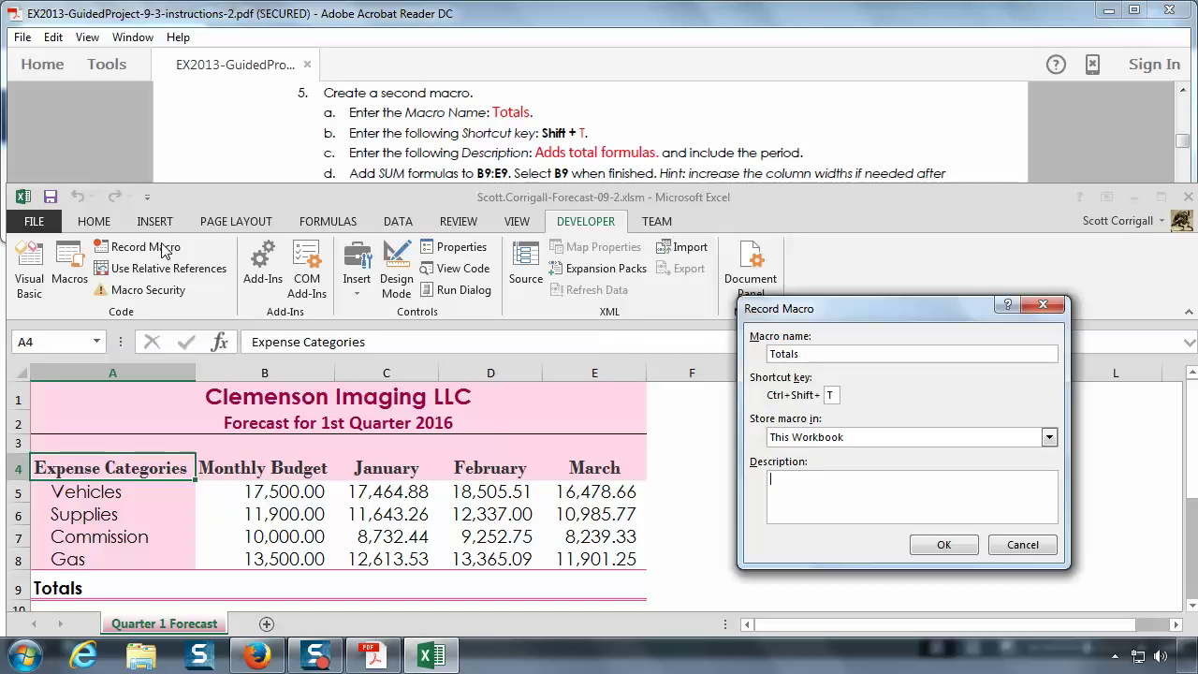
text(Adds total formulas.)
click(943, 547)
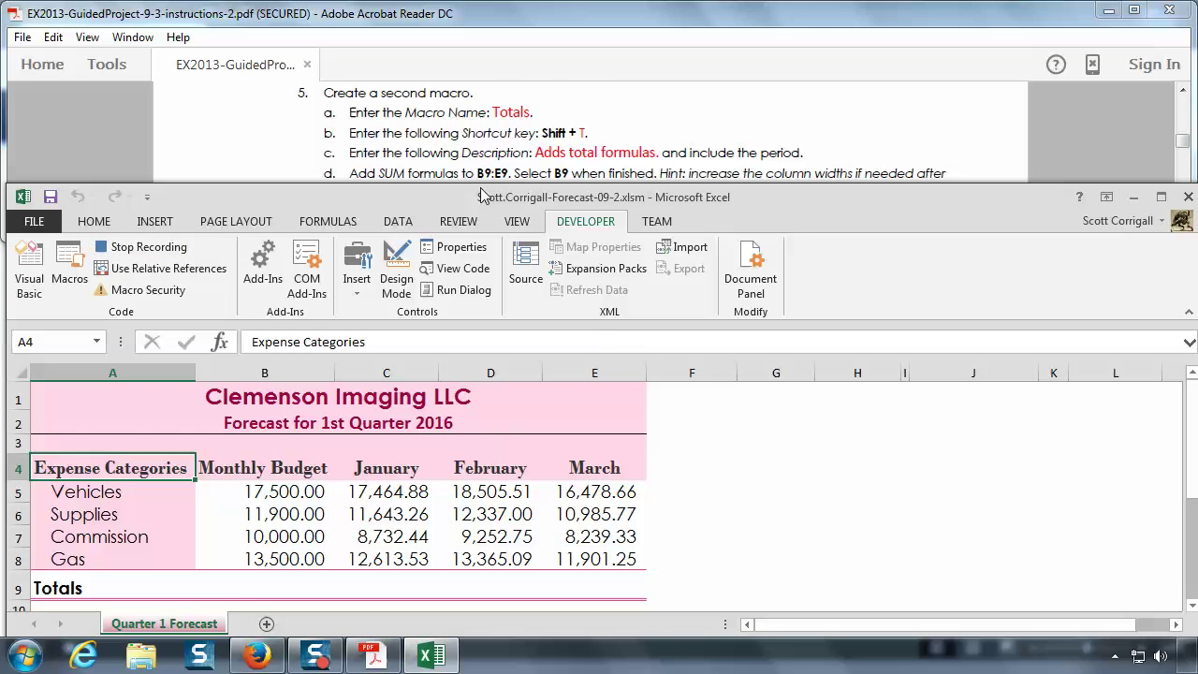
- Check instruction 5d in the PDF and enter the formula =SUM(B5:B8) in cell B9 of the forecast sheet
click(465, 152)
scroll(465, 153, down, 1)
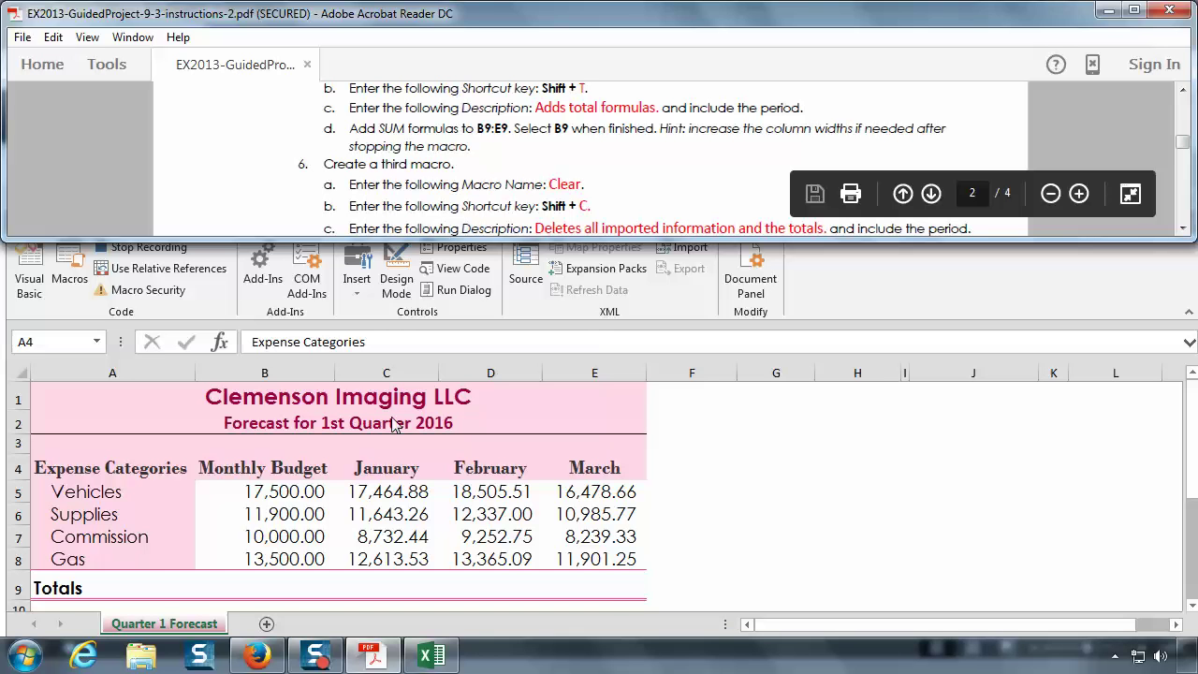
click(284, 585)
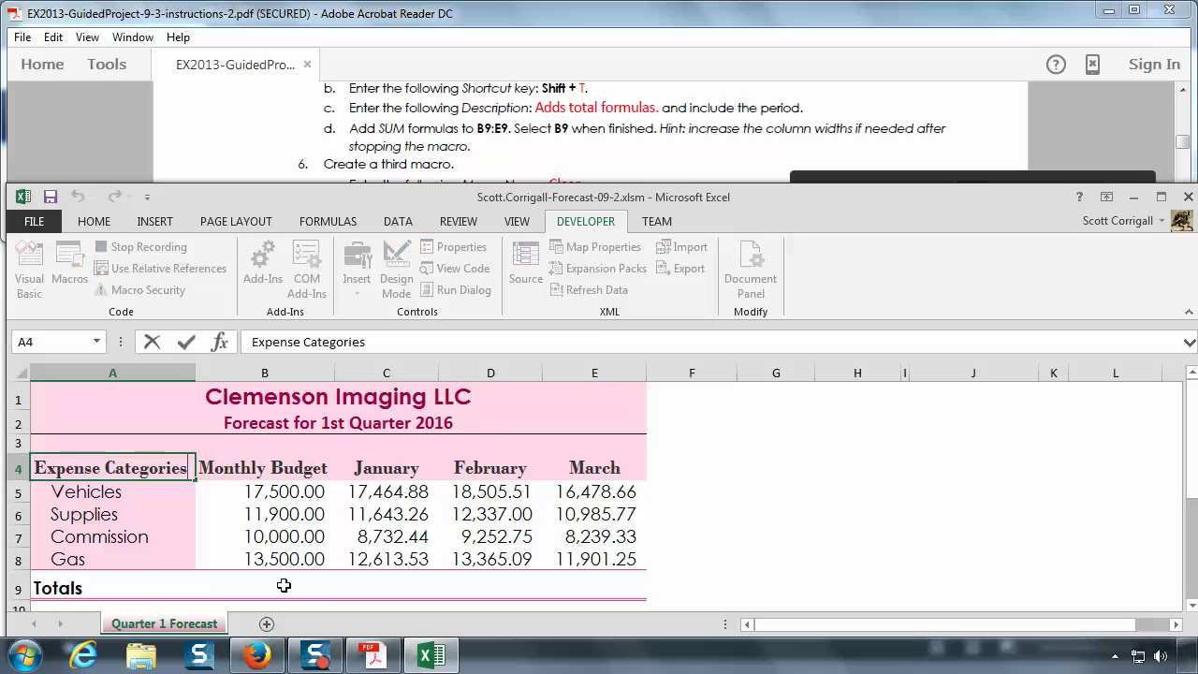
click(283, 585)
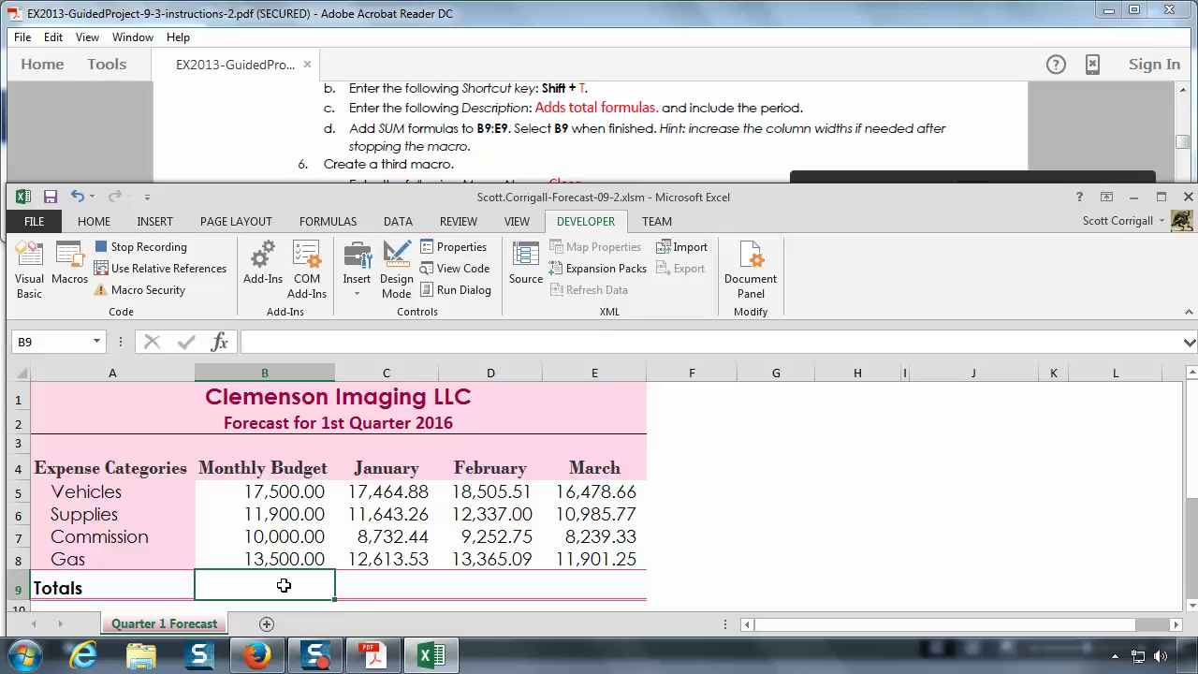
text(=)
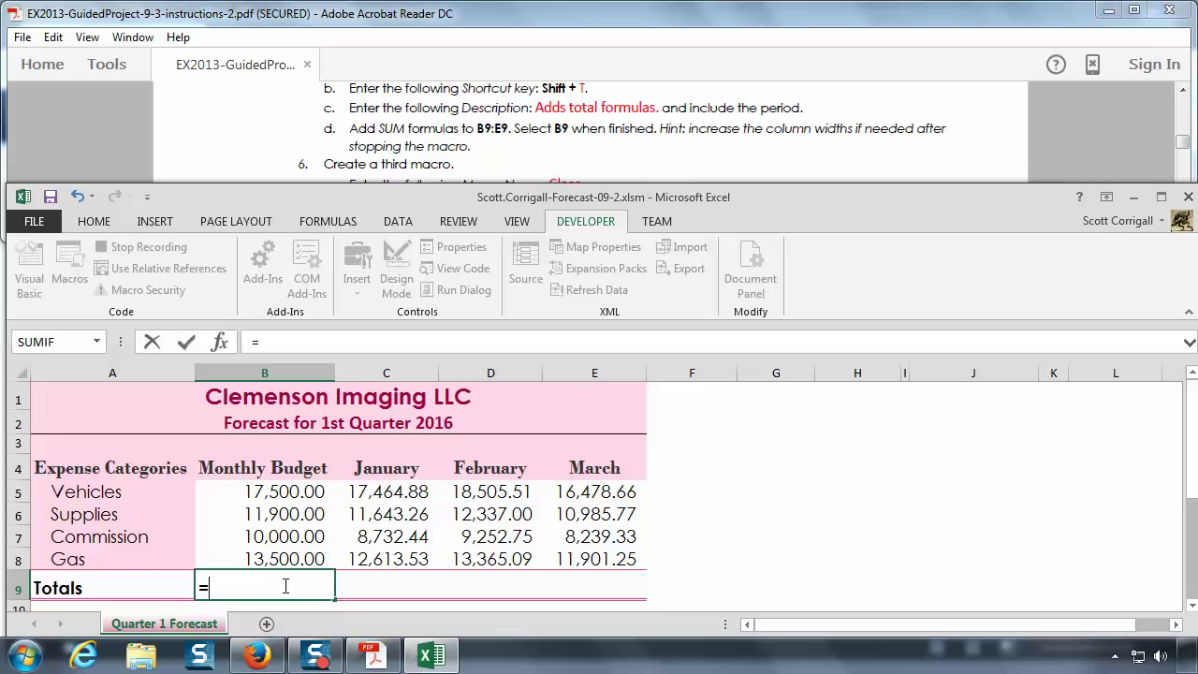
text(SUM)
key(Escape)
text(()
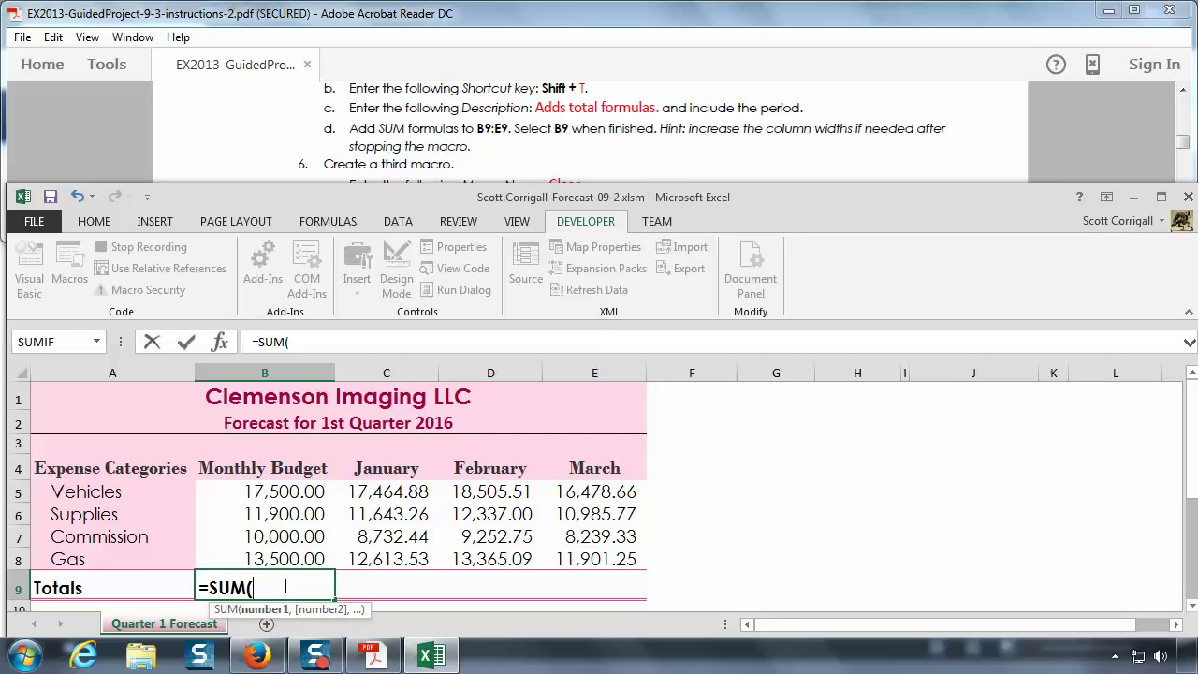
drag(288, 487, 291, 556)
text())
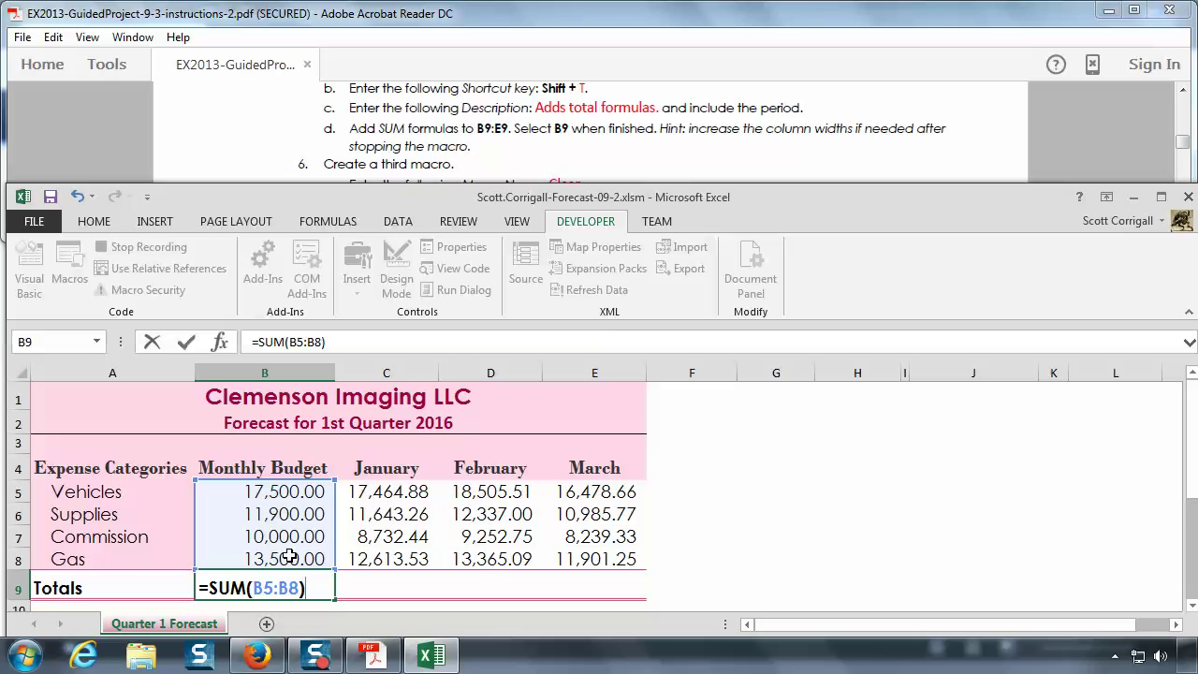
key(Return)
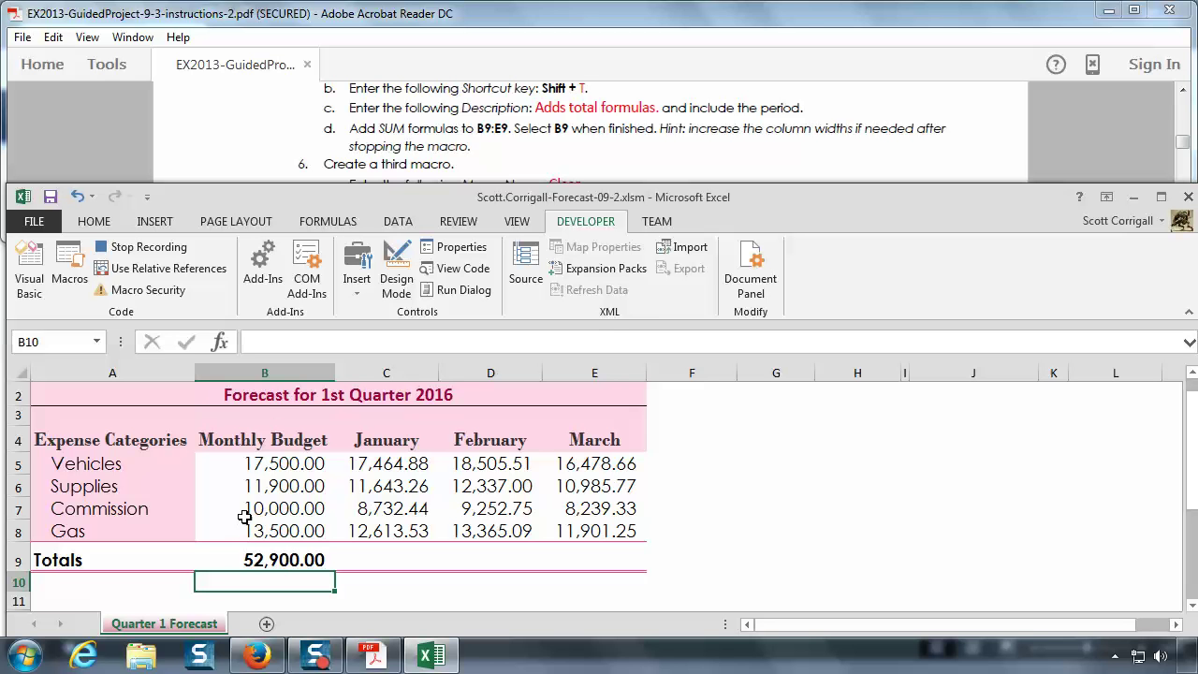
- Copy the SUM formula from B9 across to E9 and stop recording the Totals macro
click(282, 560)
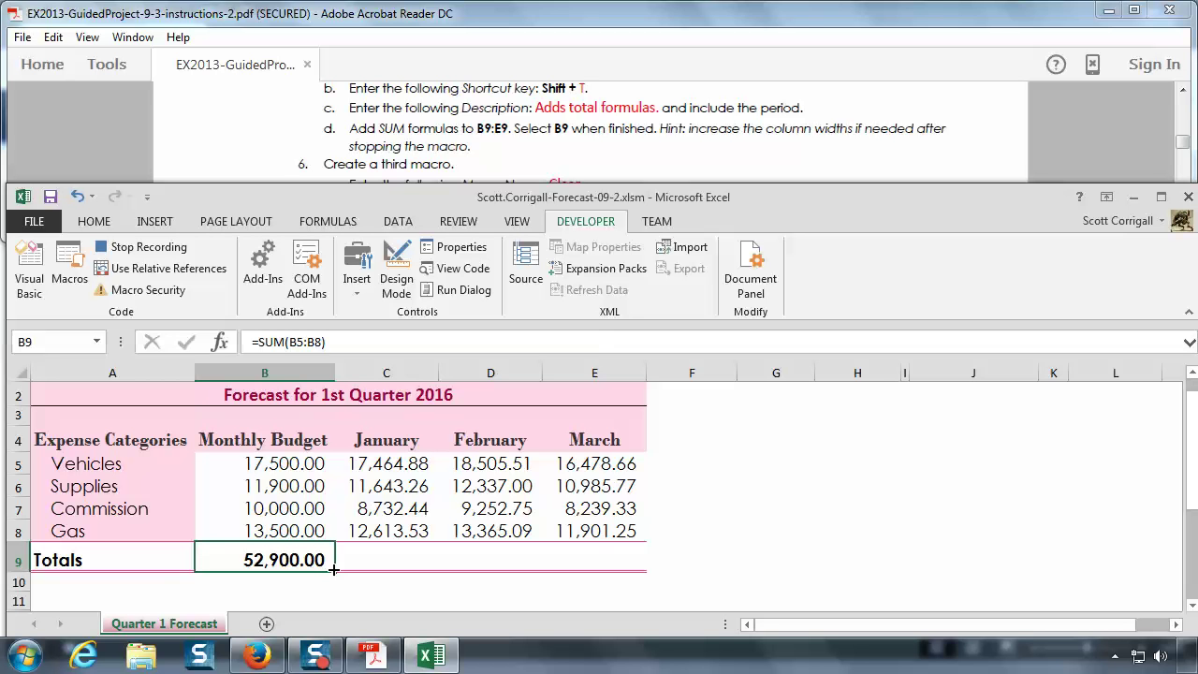
drag(333, 569, 622, 573)
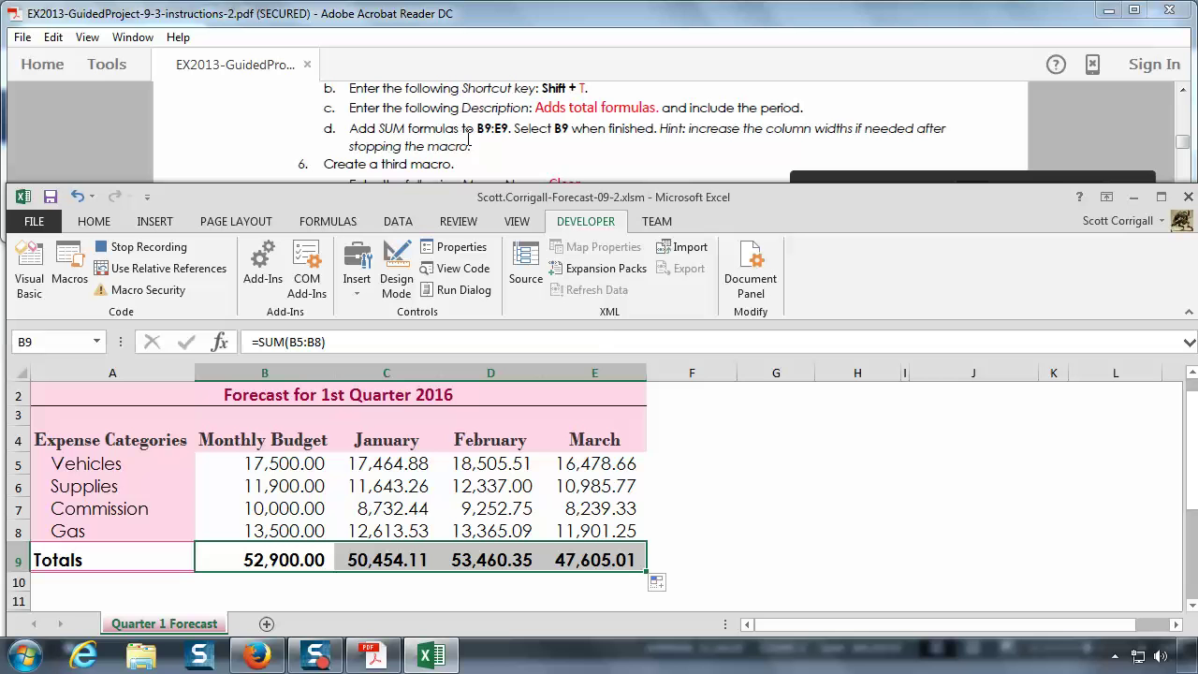
click(149, 247)
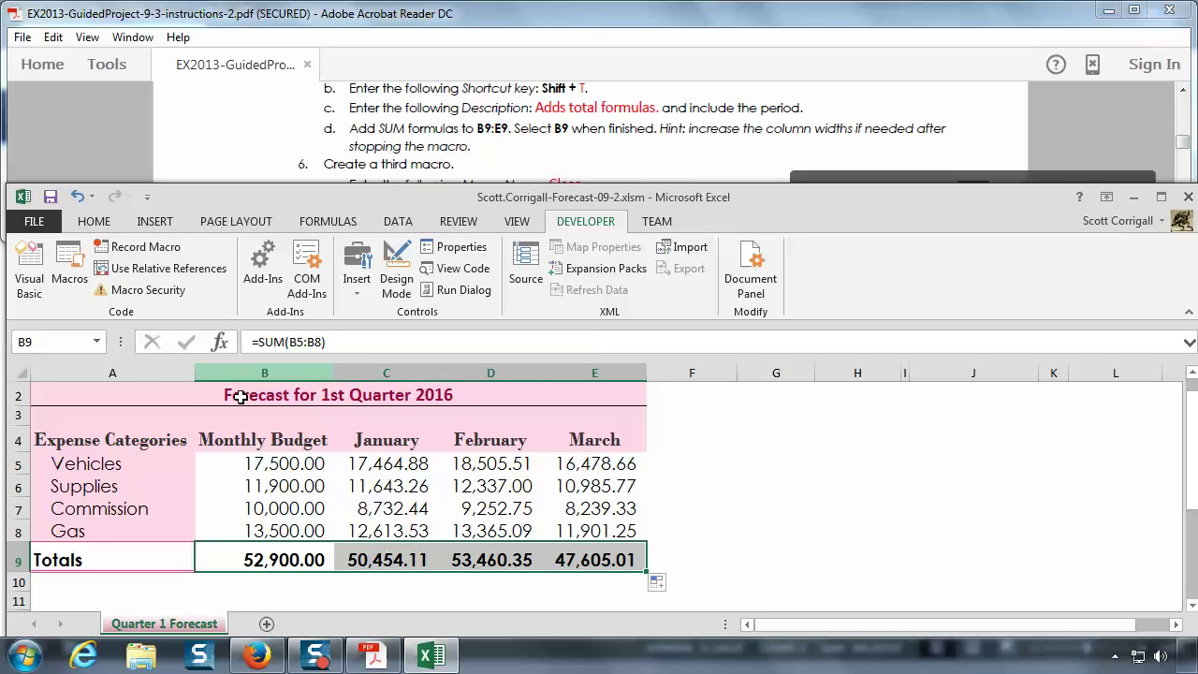
- Check the macro list for the Totals macro, and read instruction 6 in the PDF for the third macro's settings
click(75, 268)
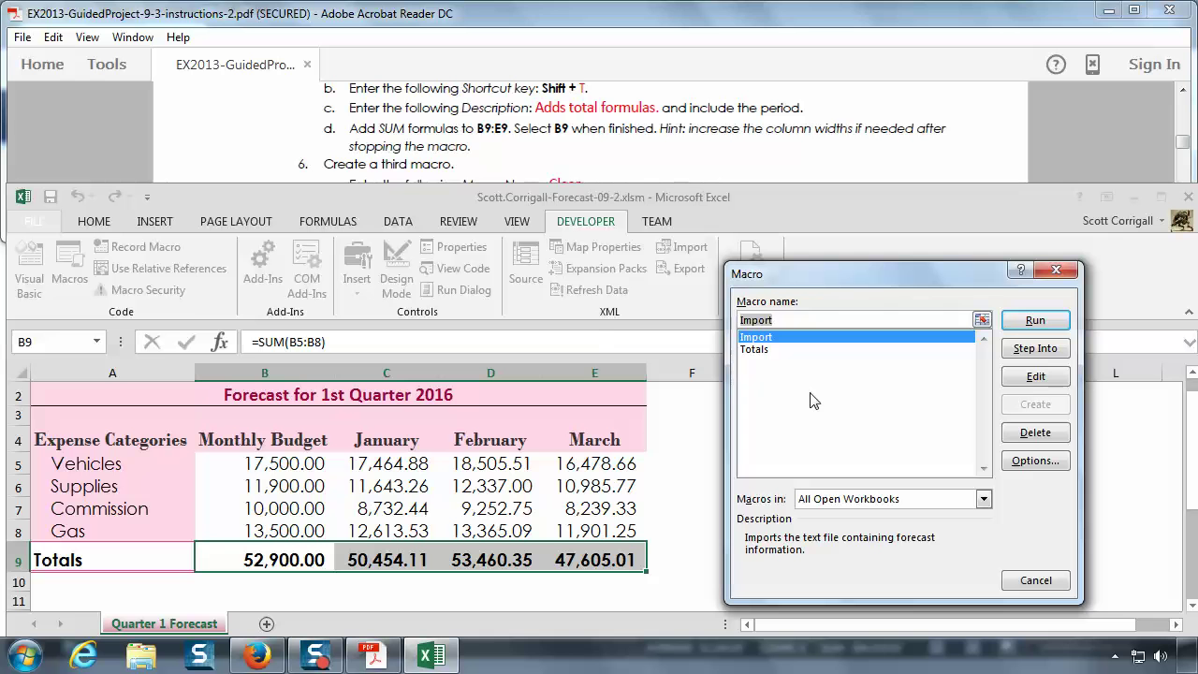
click(1072, 272)
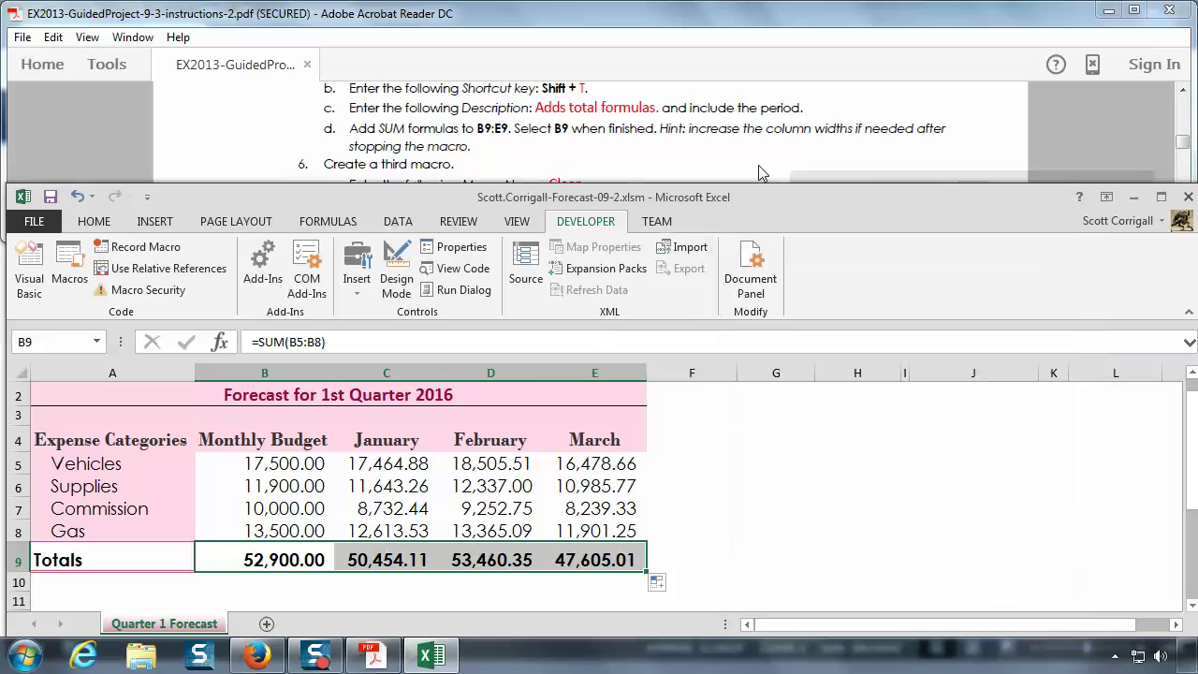
click(759, 165)
scroll(676, 150, down, 2)
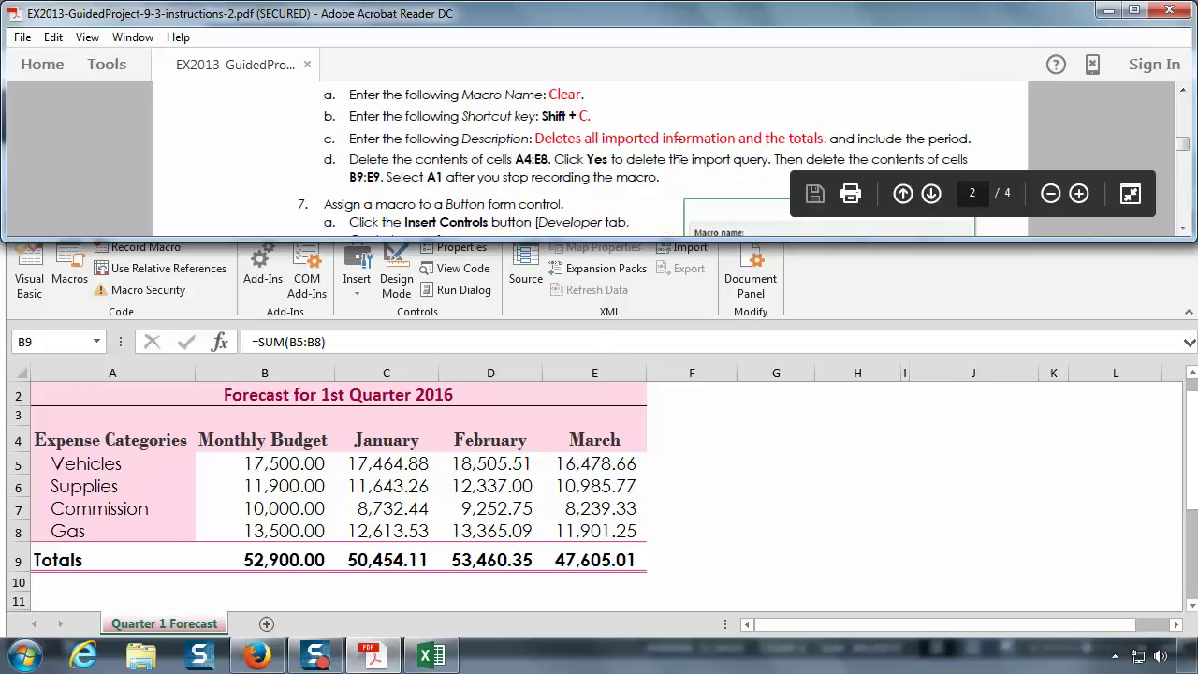
scroll(678, 150, up, 1)
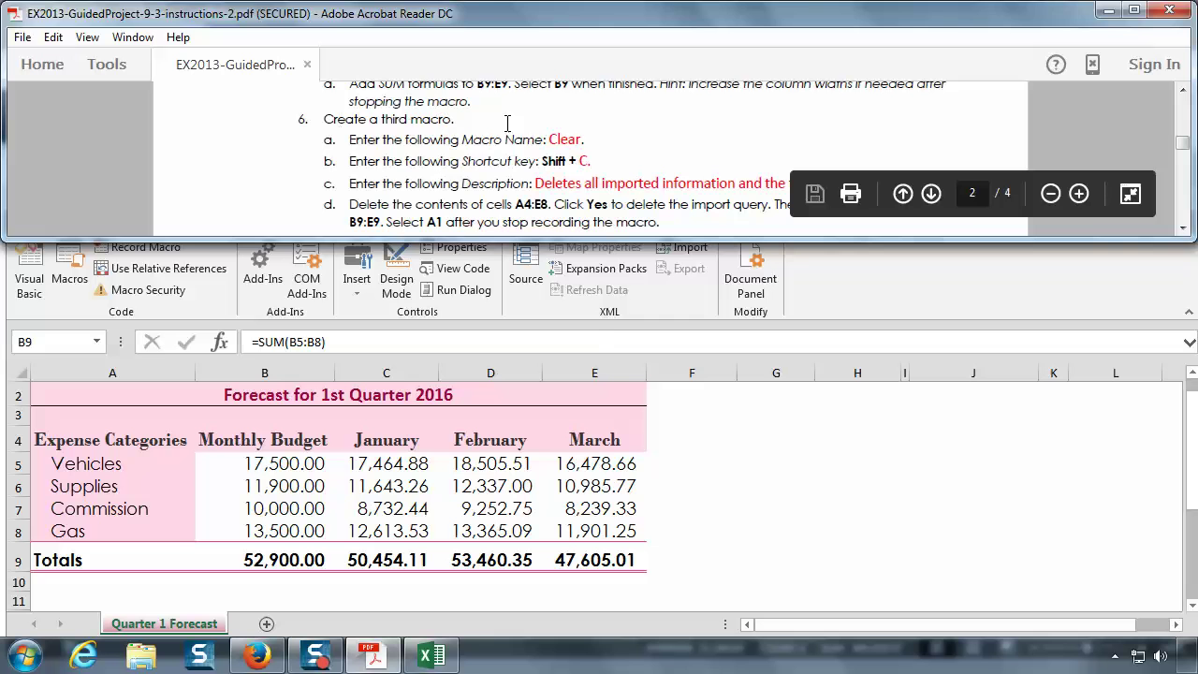
scroll(579, 108, down, 1)
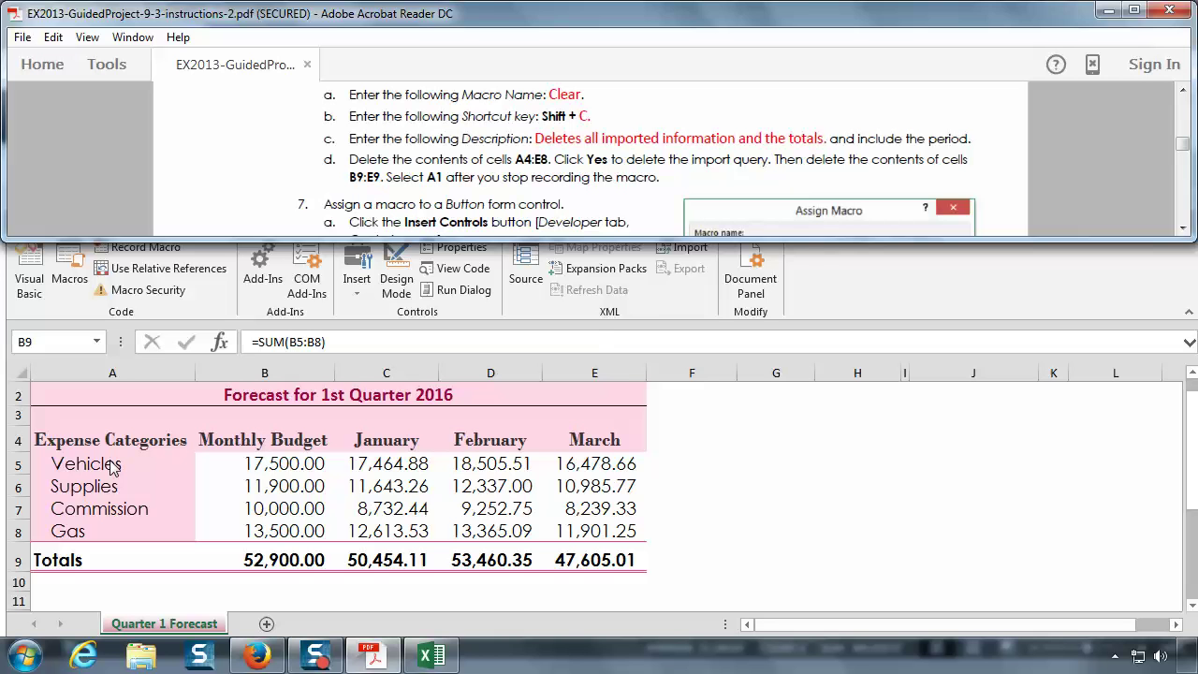
- In Excel, start recording a macro named Clear with shortcut Ctrl+Shift+C and the description "Deletes all imported information and the totals."
click(197, 310)
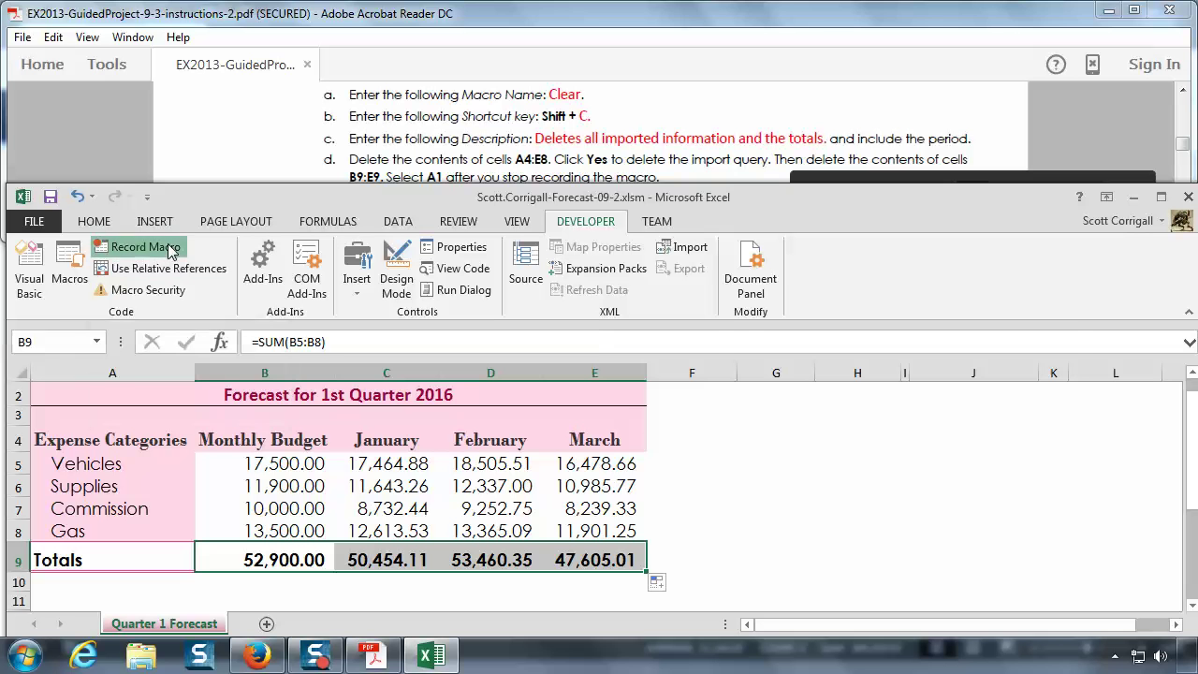
click(140, 247)
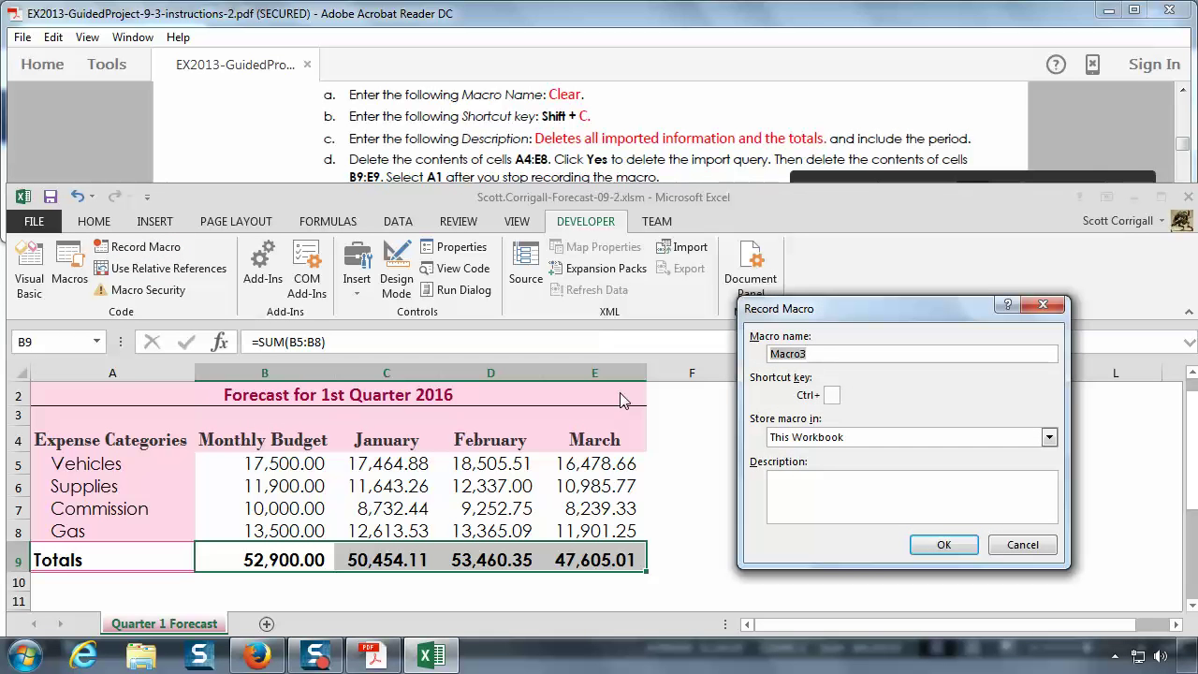
text(Clear)
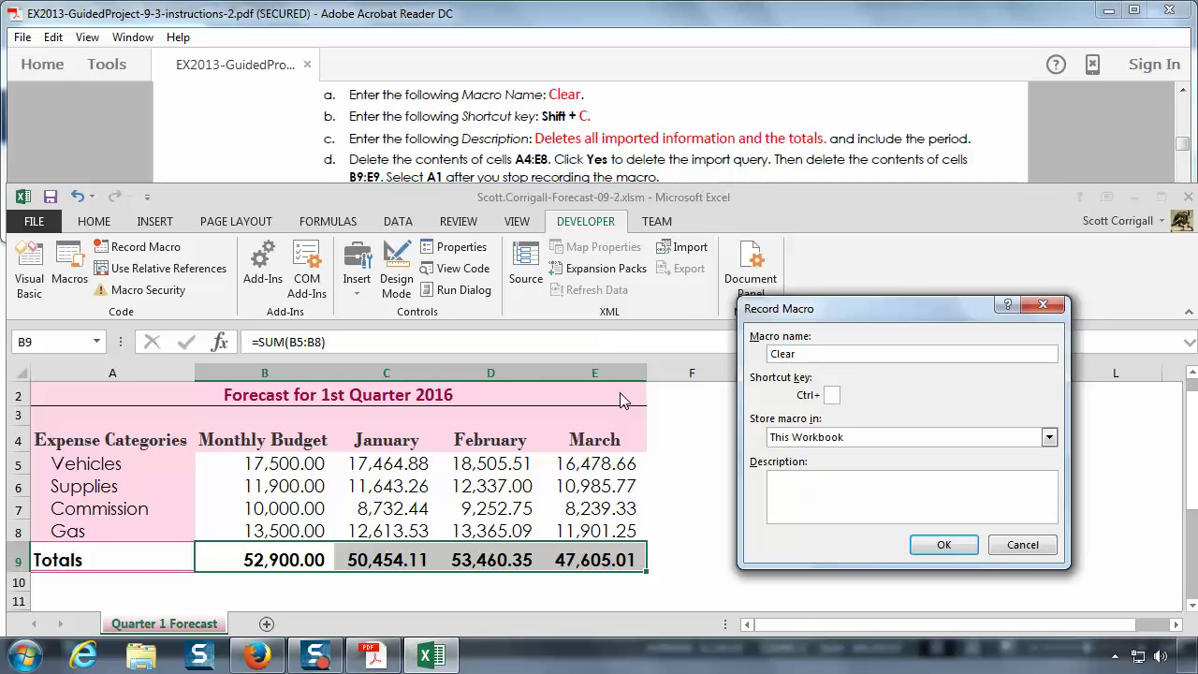
key(shift+c)
key(Tab)
key(Tab)
text(Deletes )
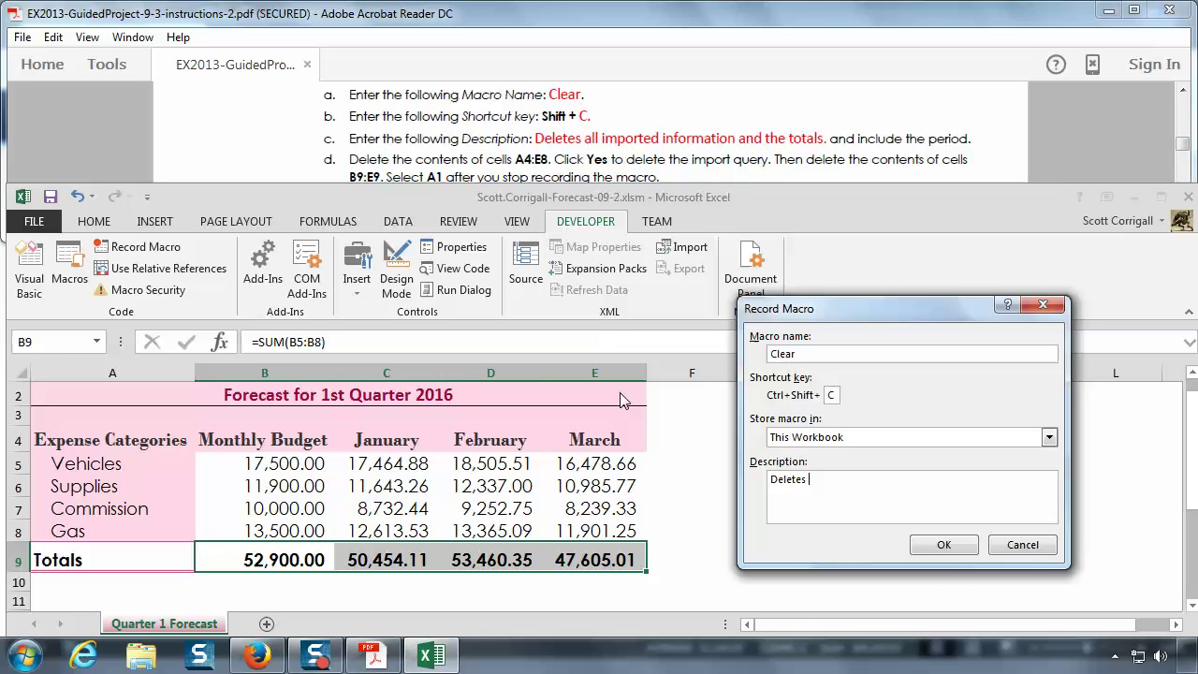
text(all imported information and the totals.)
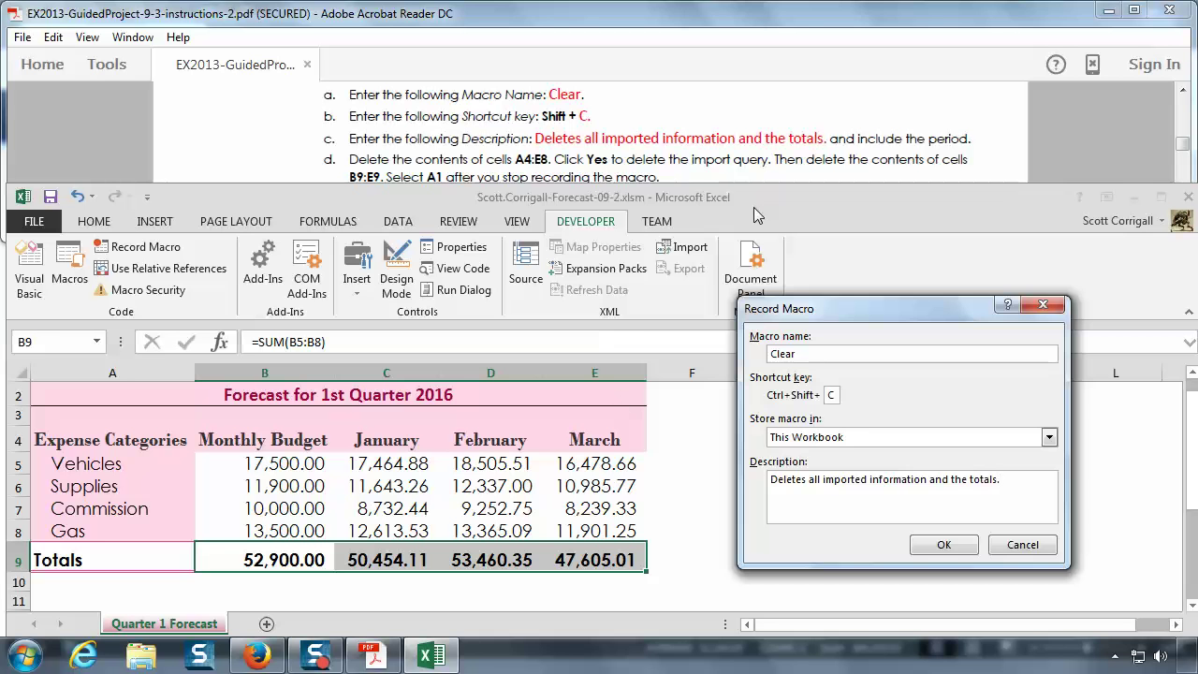
click(944, 546)
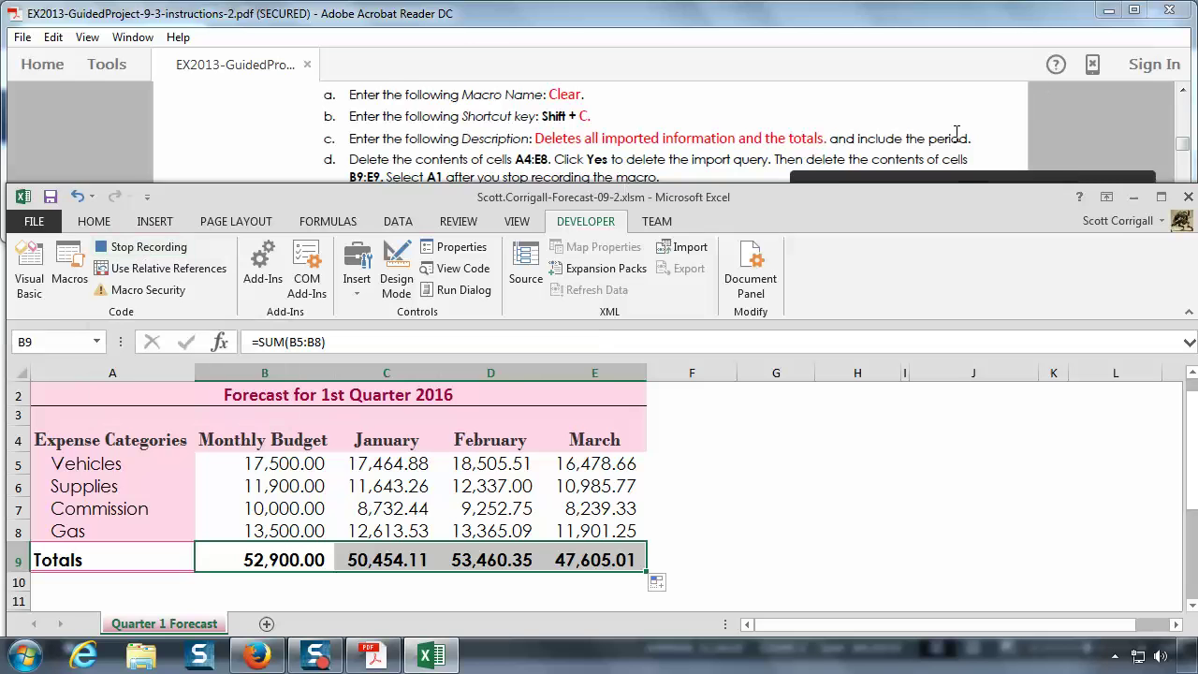
- Check instruction 6d in the PDF, and delete the contents of cells A4:E8 together with the associated import query
click(1010, 116)
scroll(955, 135, down, 1)
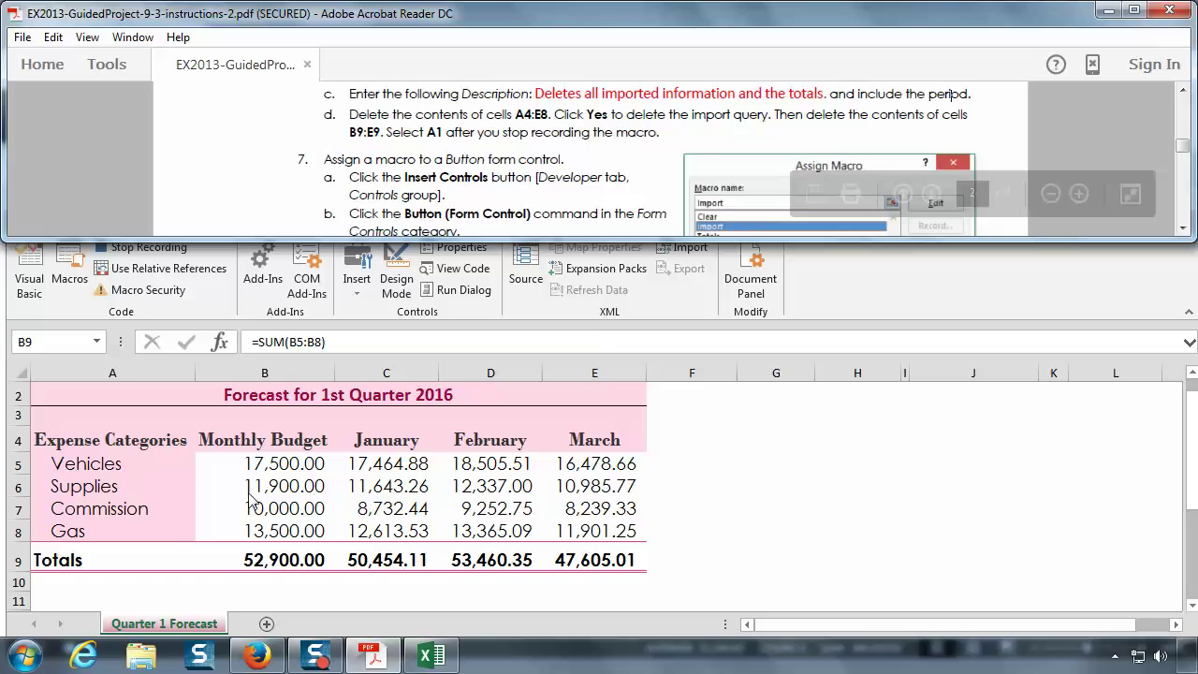
click(74, 438)
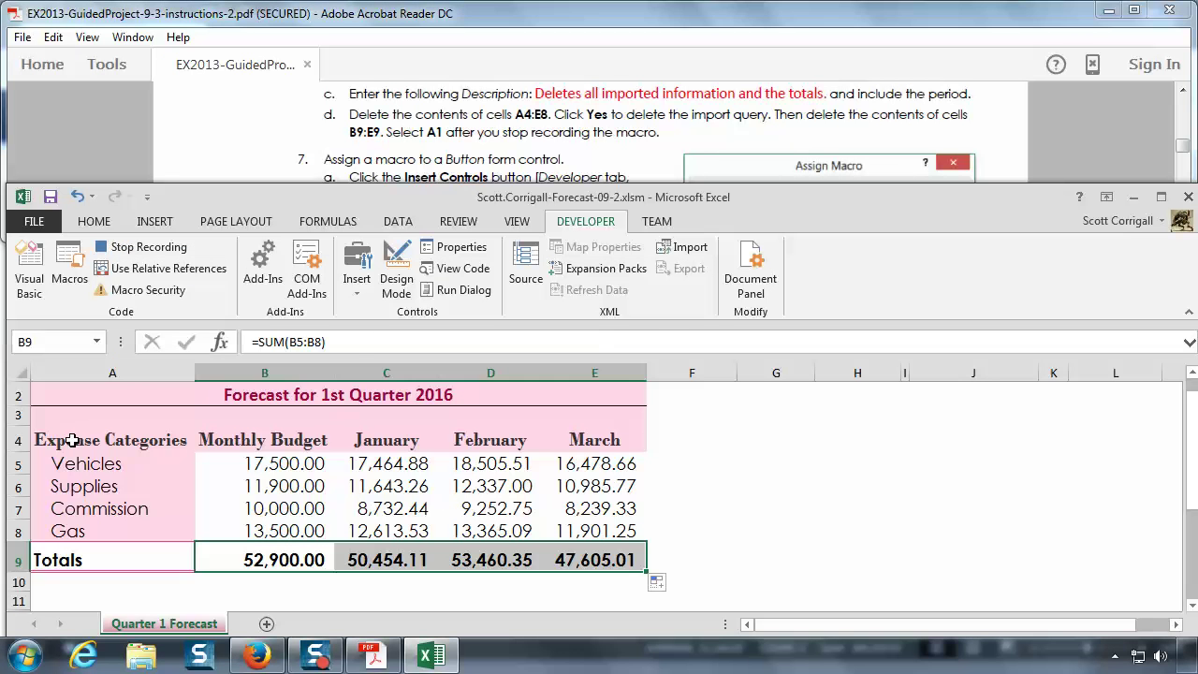
click(73, 439)
drag(72, 440, 614, 427)
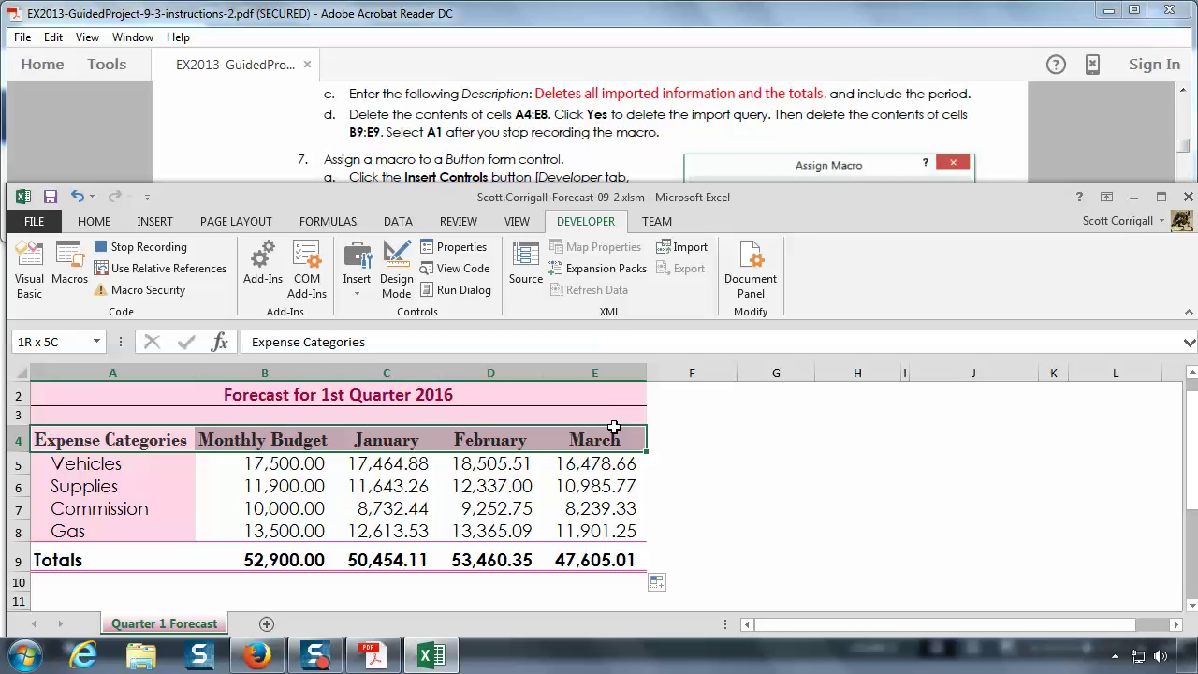
drag(614, 427, 622, 537)
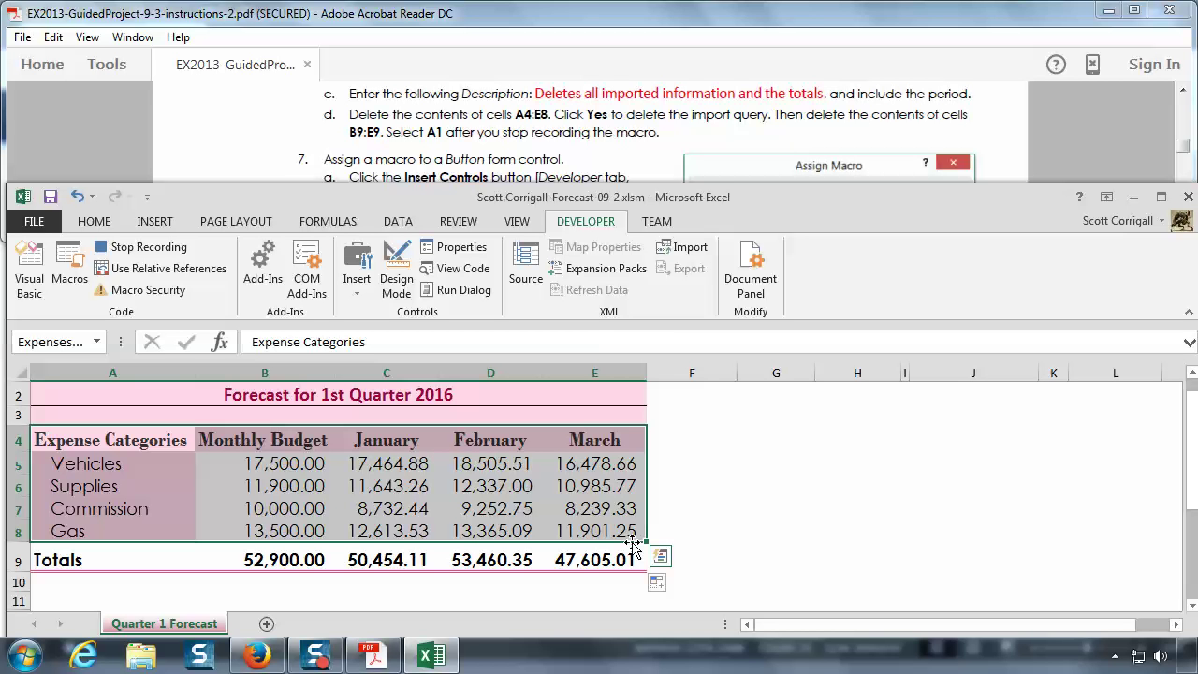
key(Delete)
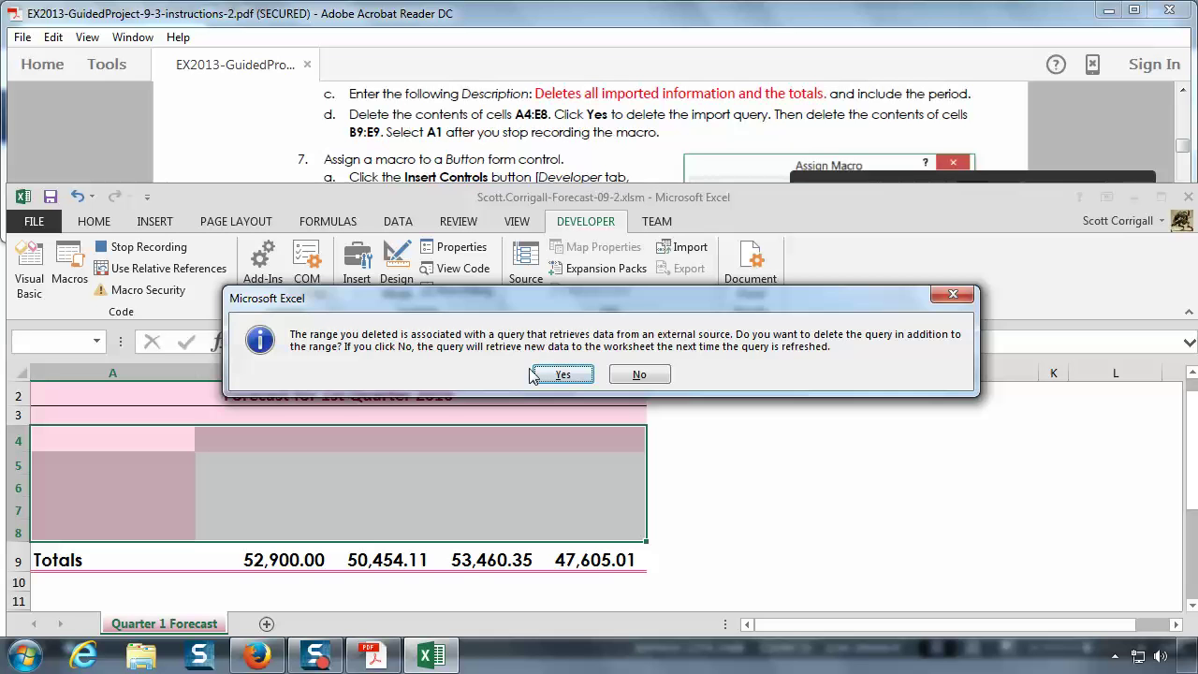
click(573, 373)
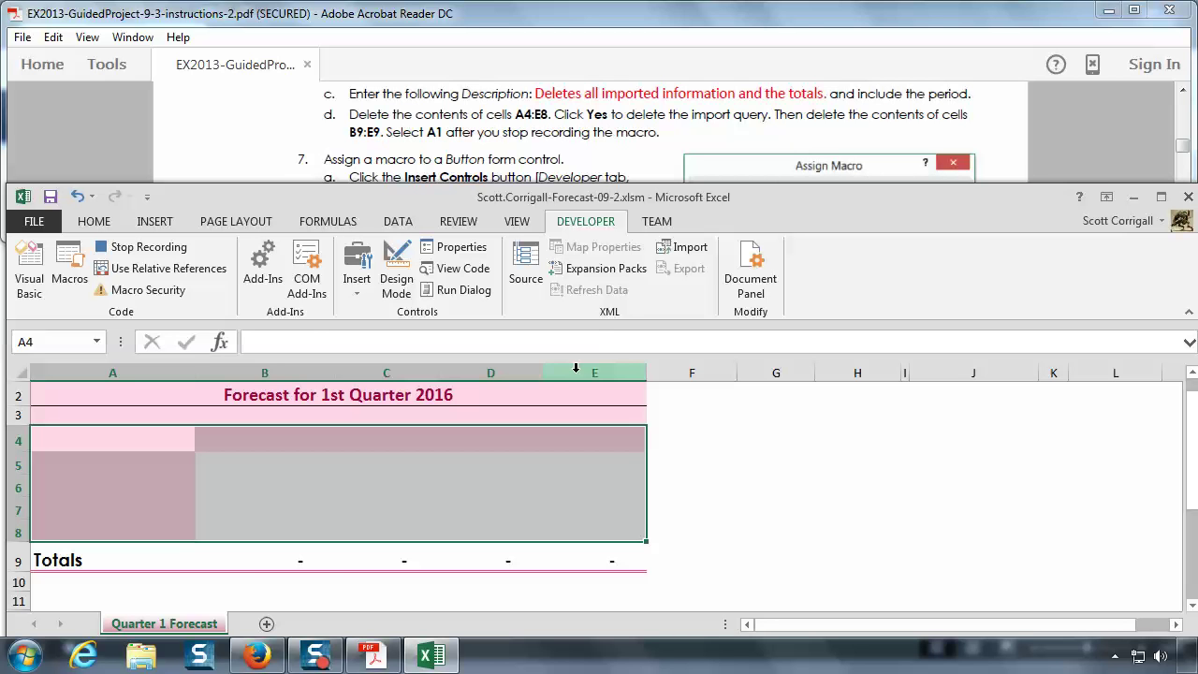
- Delete the contents of cells B9:E9 and stop recording the Clear macro
click(252, 560)
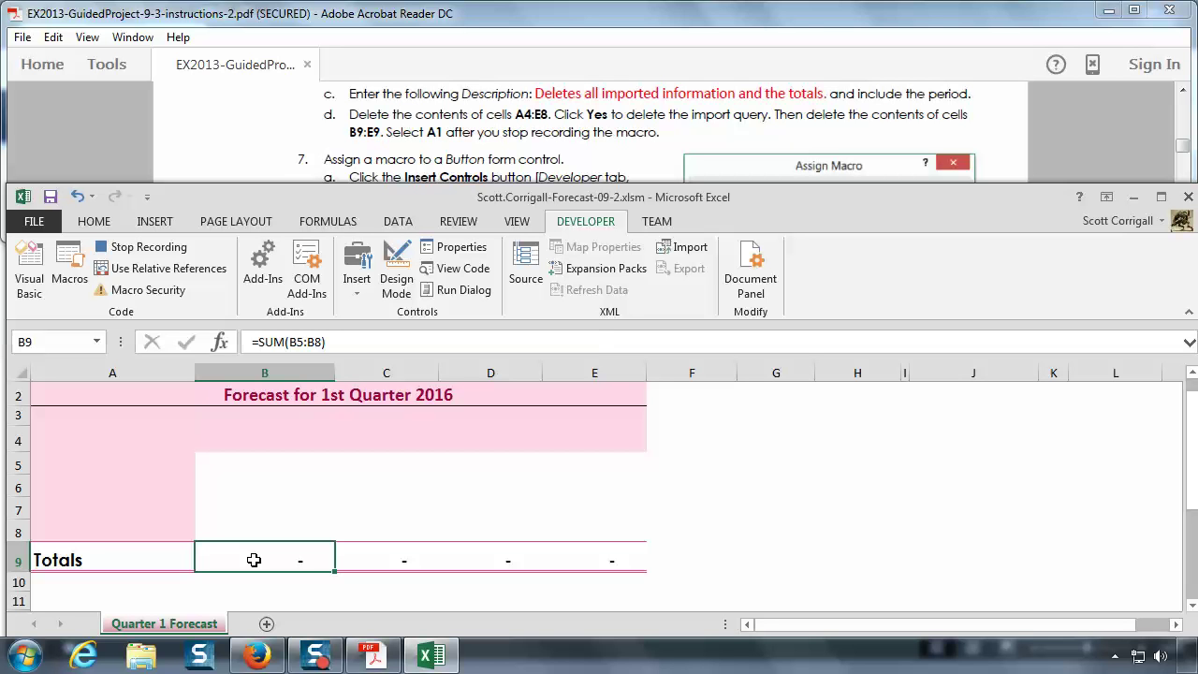
drag(252, 560, 572, 566)
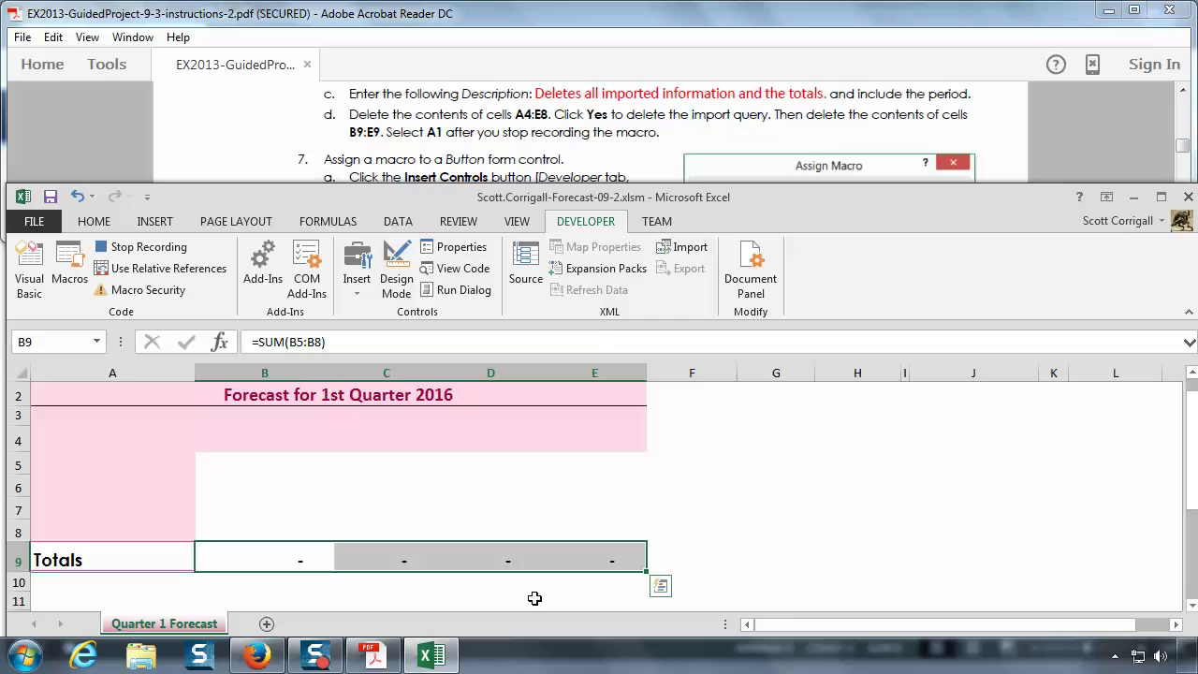
key(Delete)
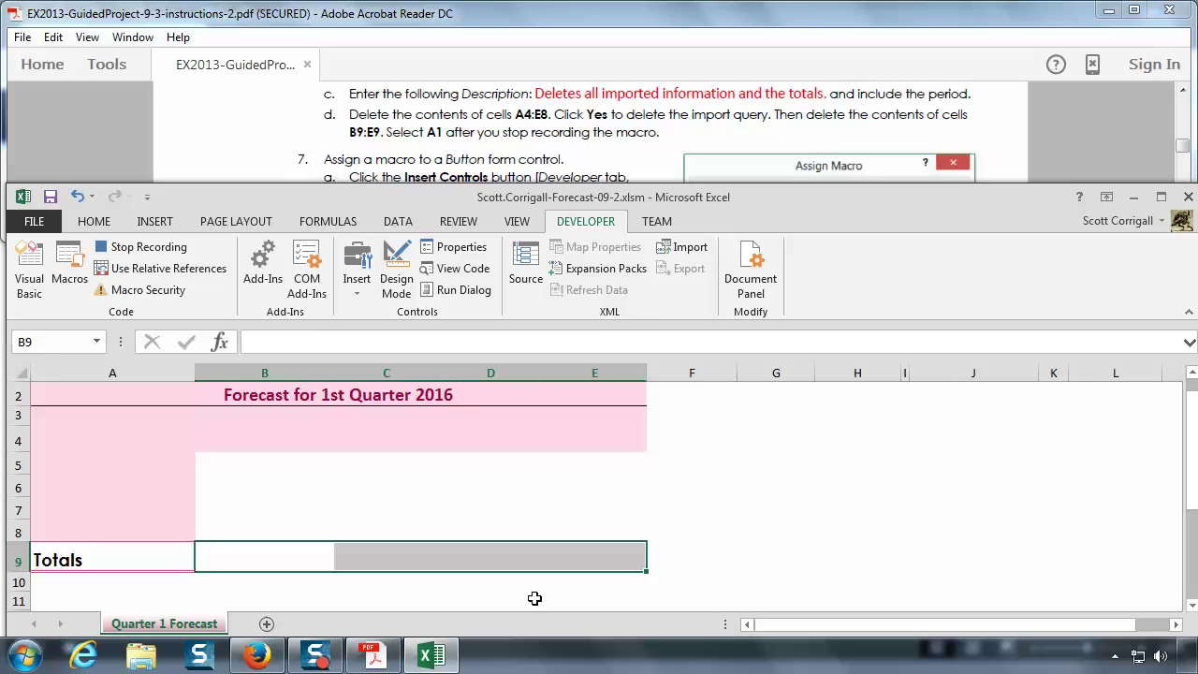
click(141, 247)
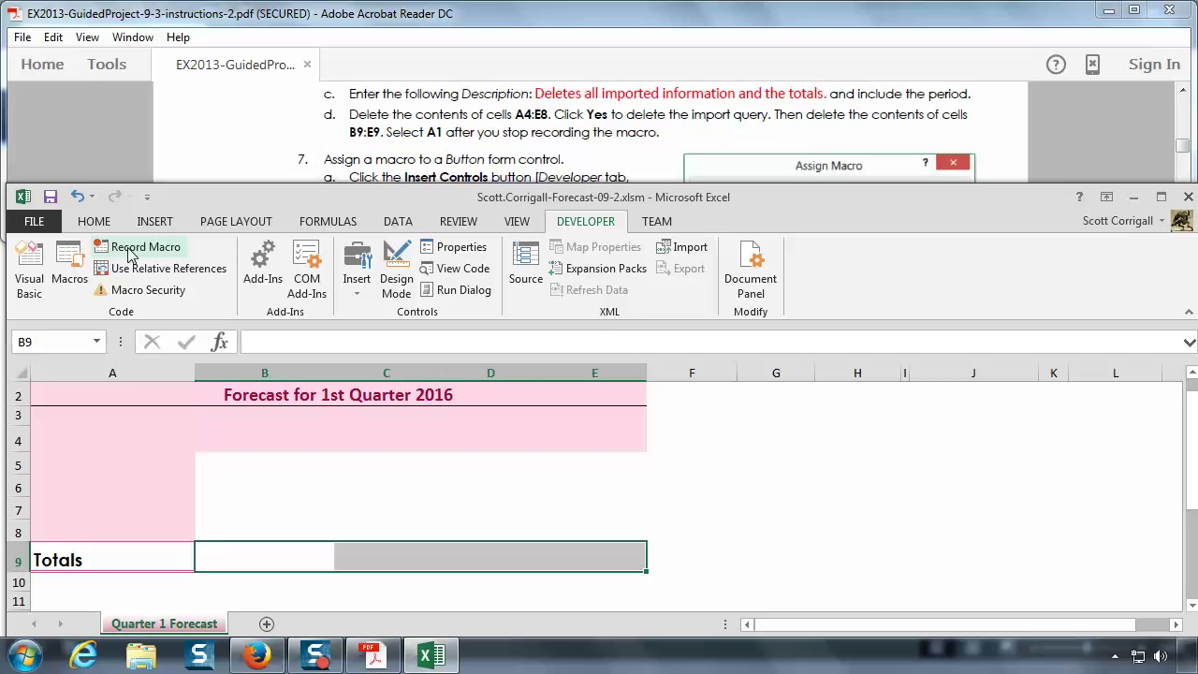
- Check the macro list for the Clear macro, and read instruction 7 in the PDF on assigning a macro to a button
click(70, 264)
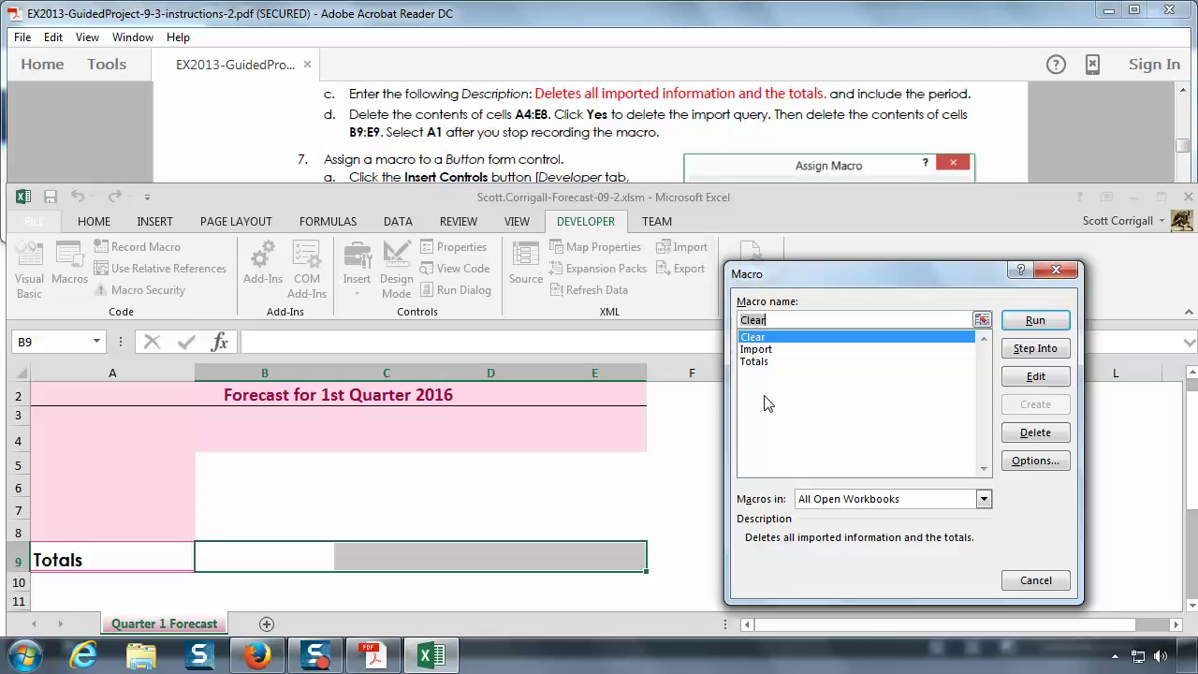
click(1055, 271)
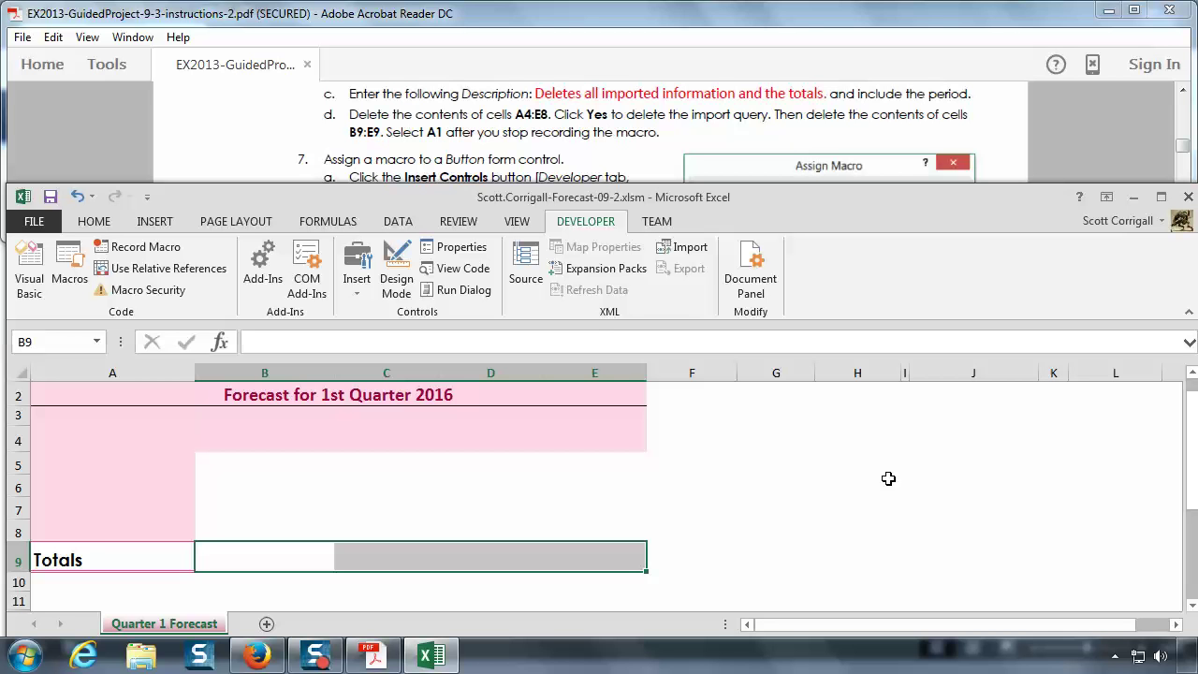
click(604, 152)
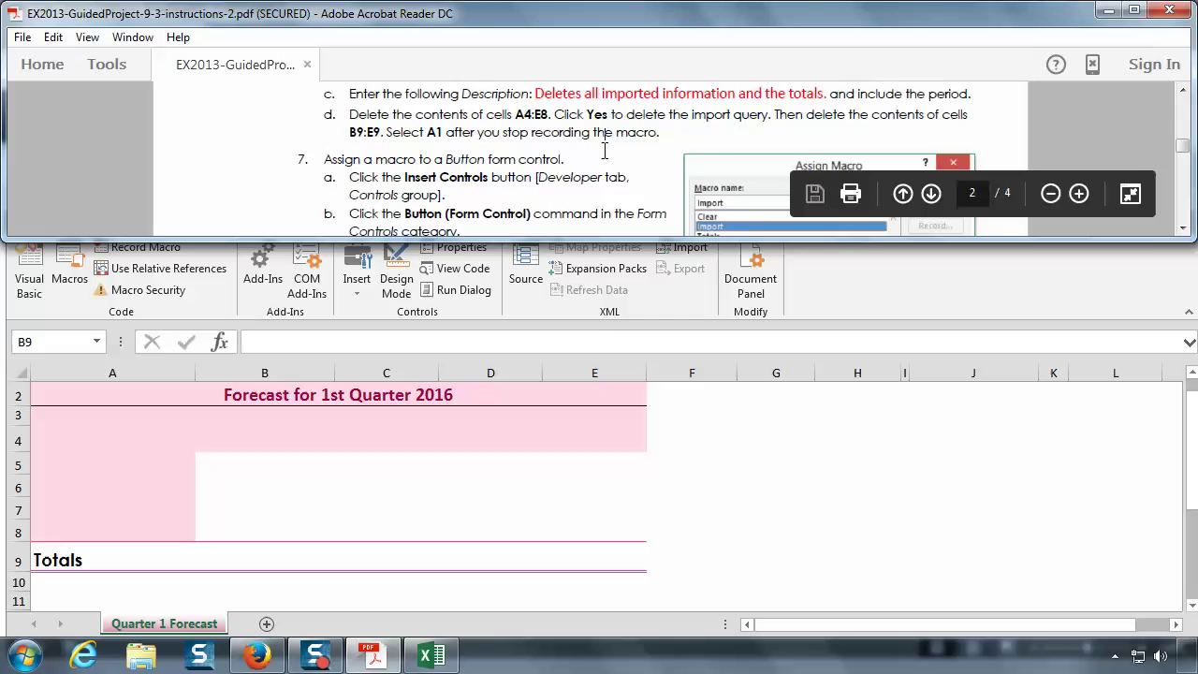
scroll(604, 150, down, 1)
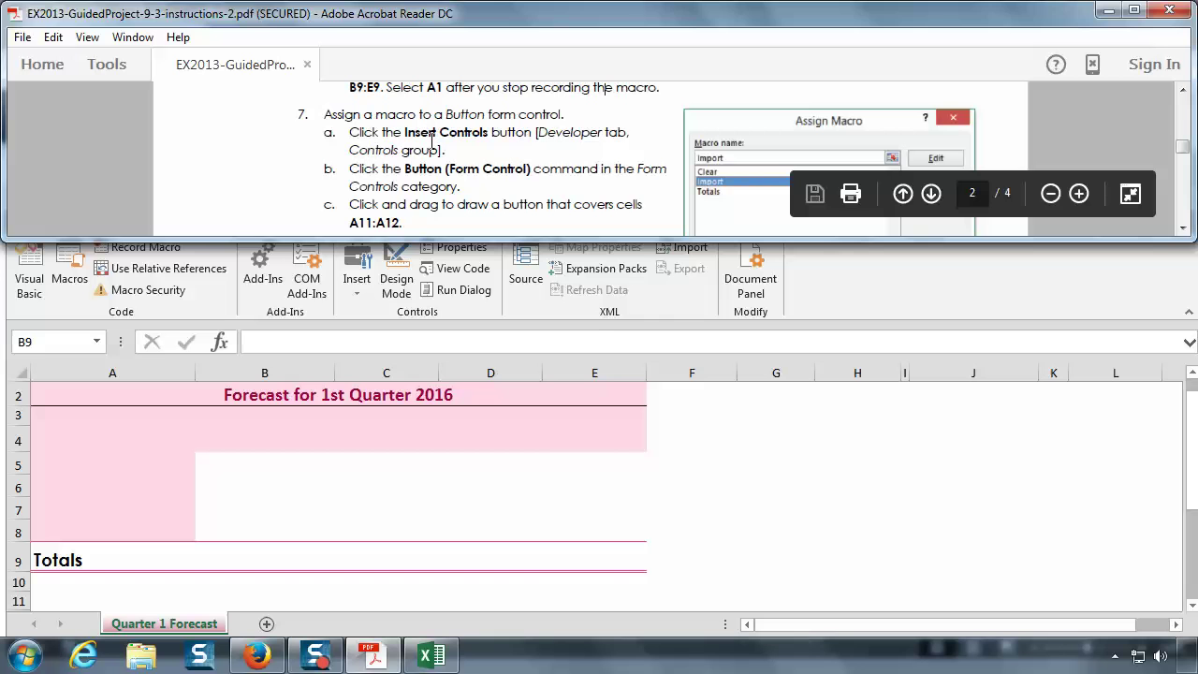
click(866, 293)
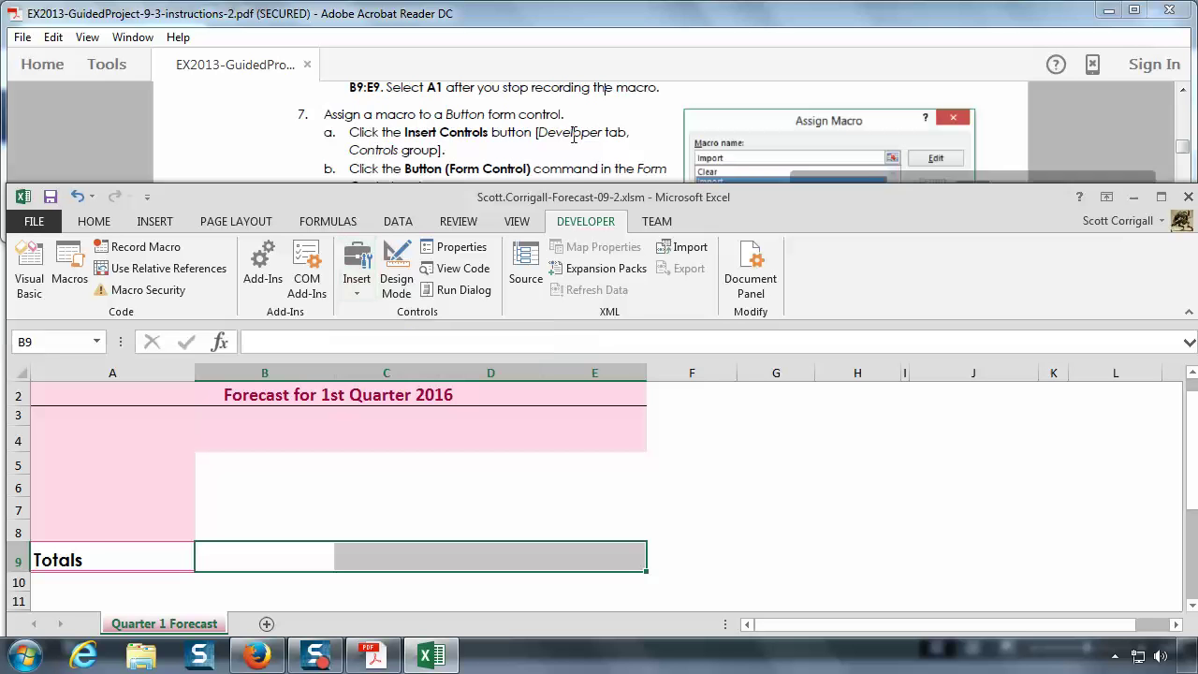
click(333, 174)
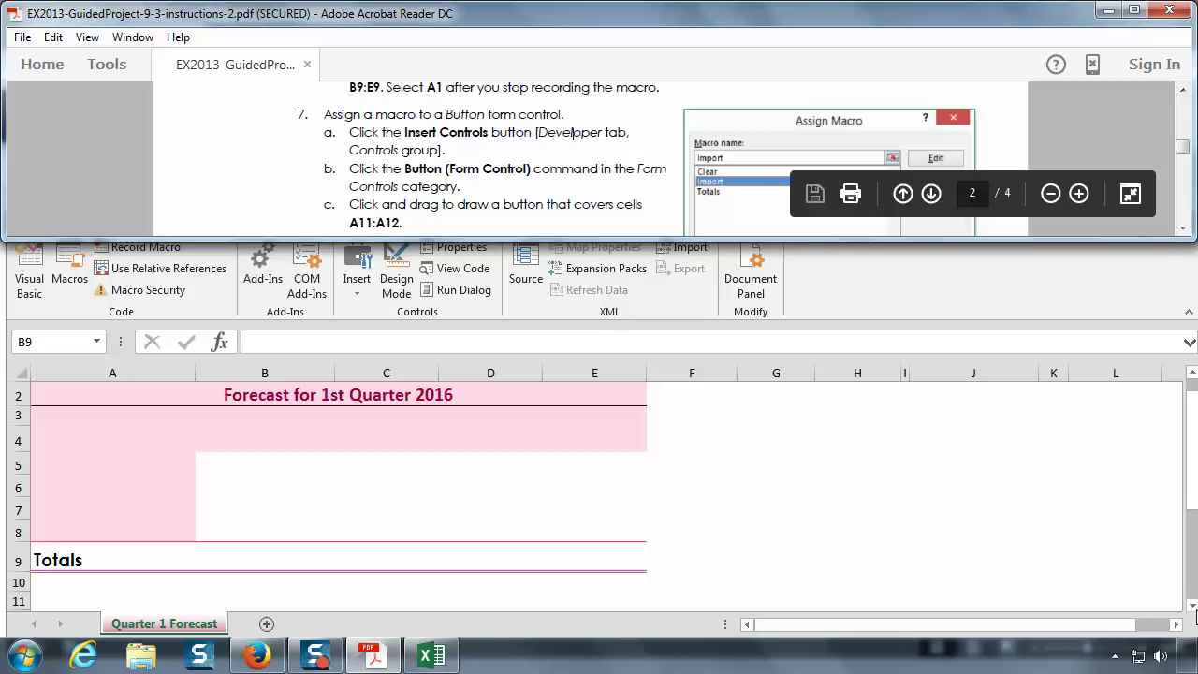
- In Excel, draw a Button form control over cells A11:A12 as instruction 7c asks, and assign the Import macro to it
click(1191, 606)
click(1192, 606)
click(1191, 607)
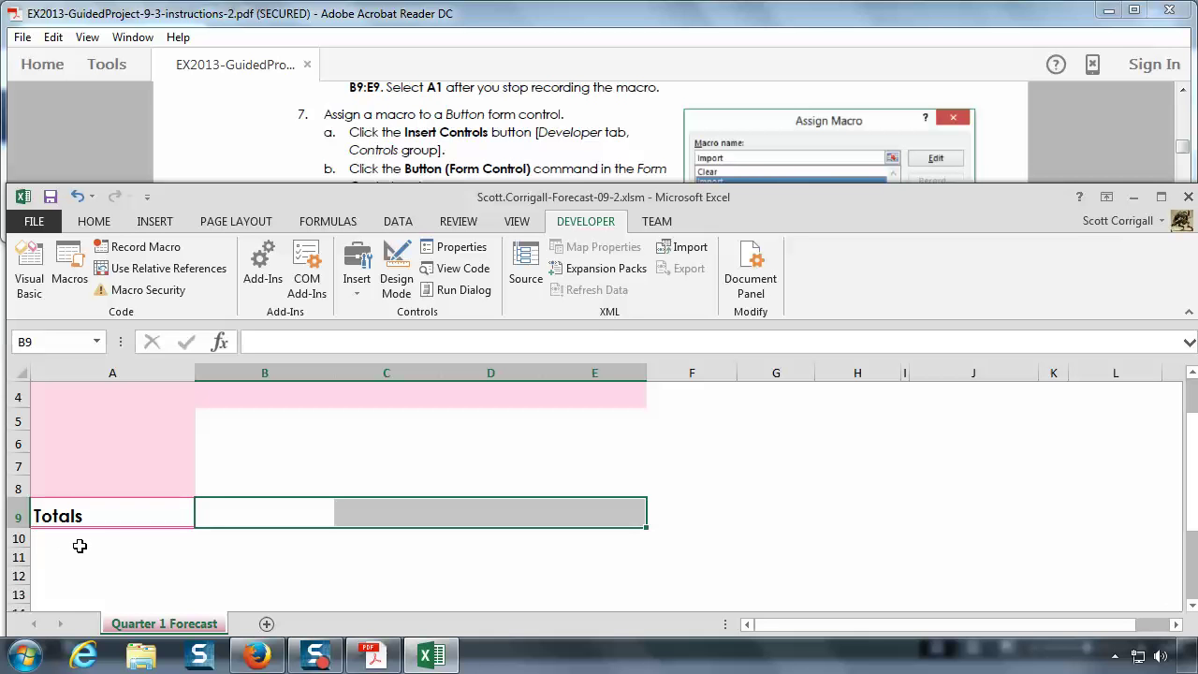
click(71, 597)
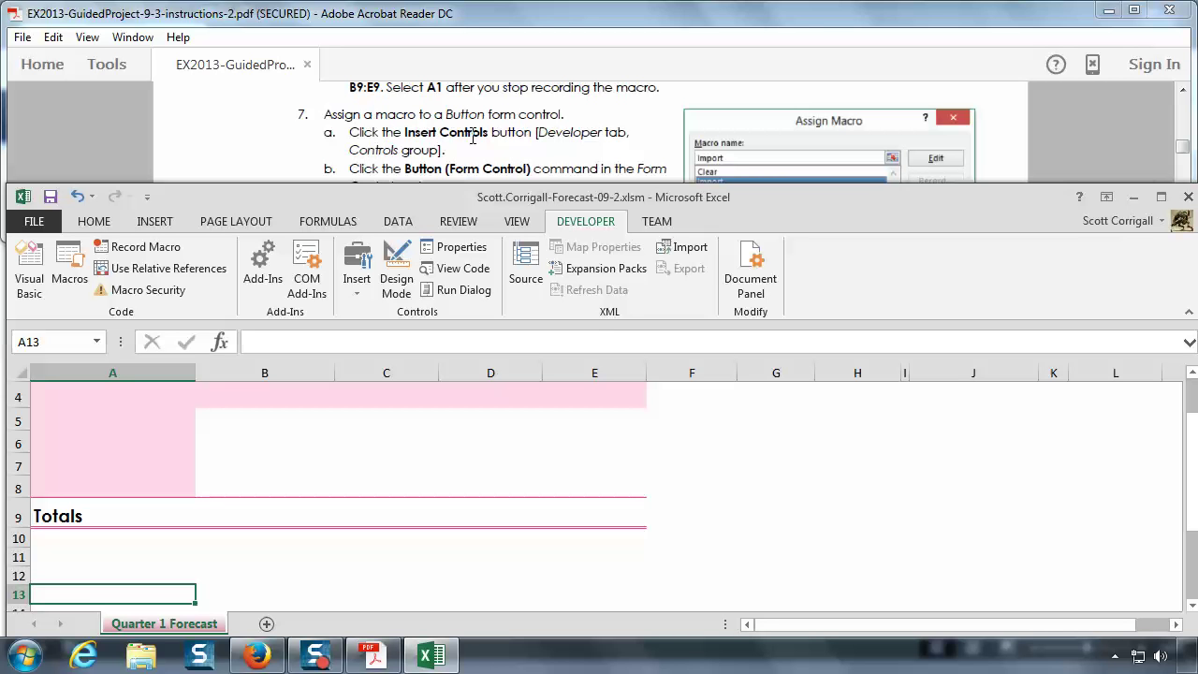
click(357, 274)
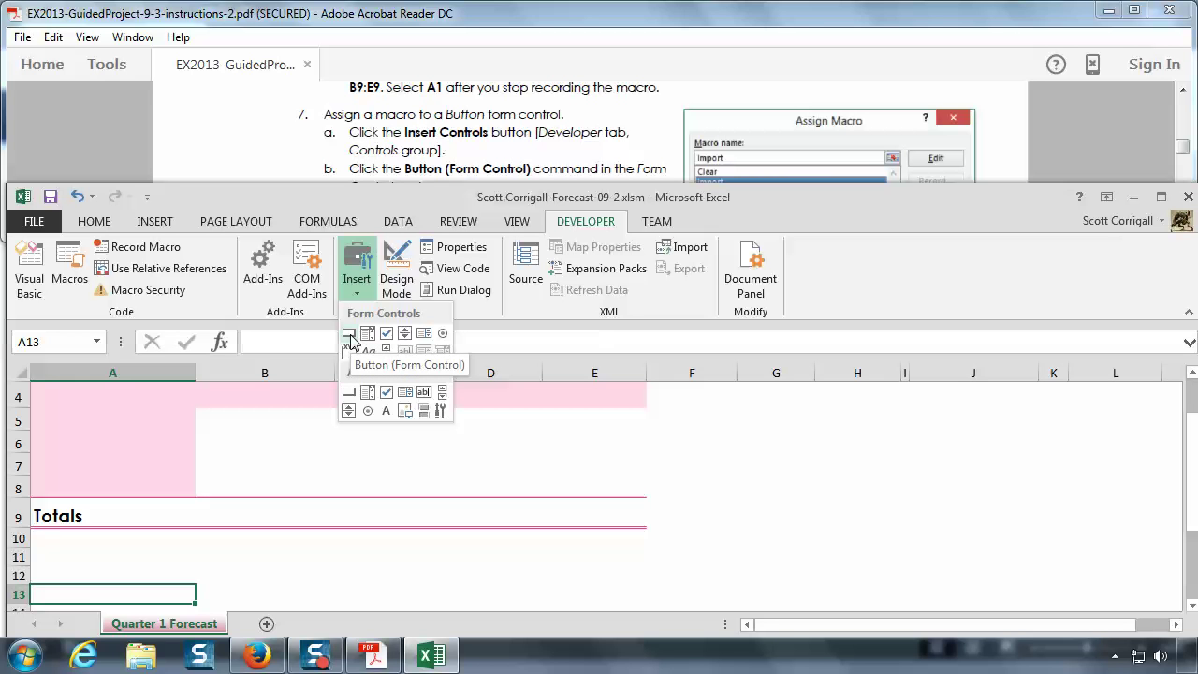
click(350, 335)
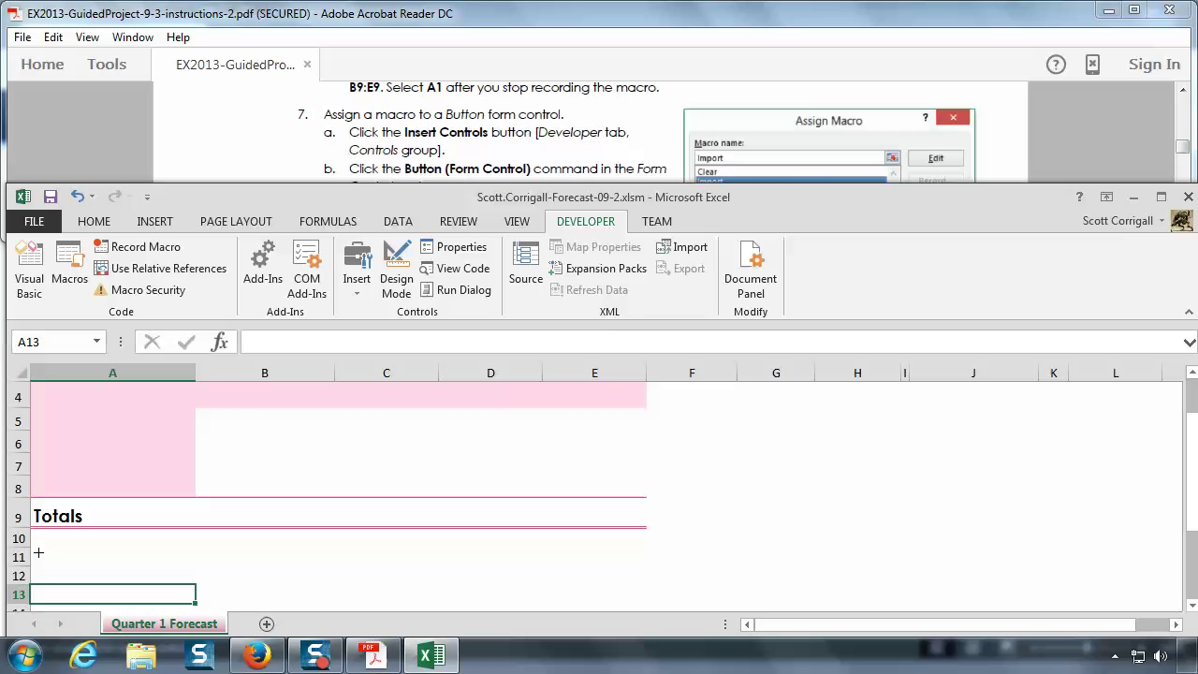
click(524, 141)
scroll(524, 159, down, 1)
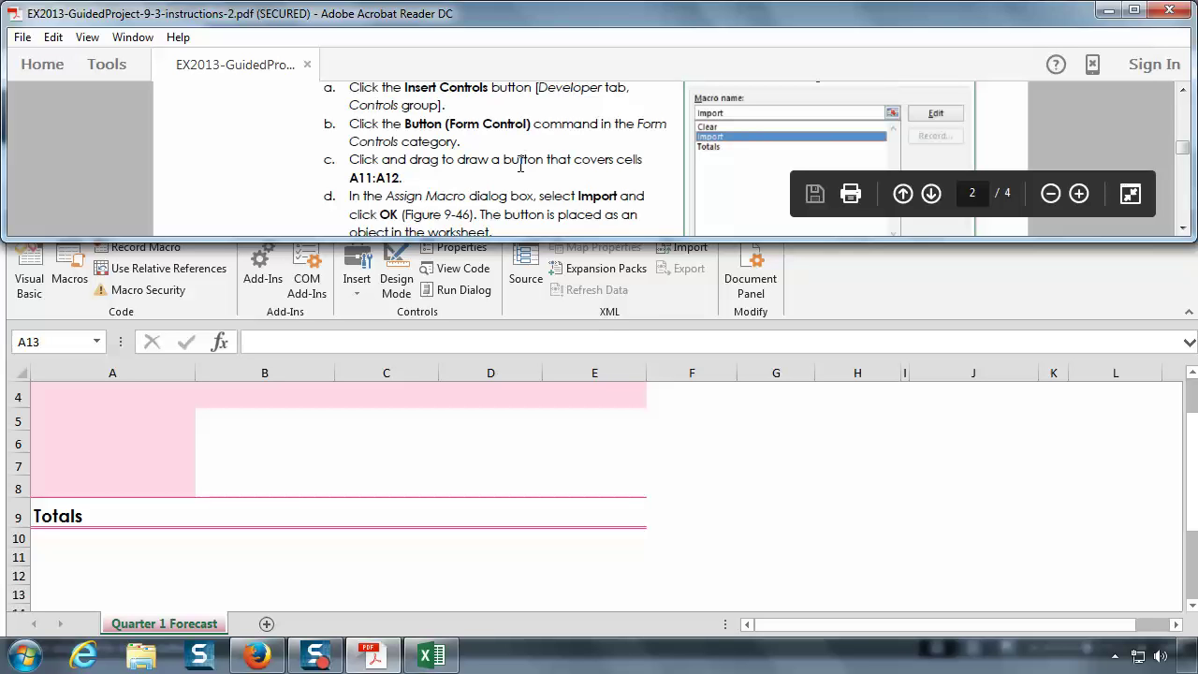
scroll(520, 164, down, 1)
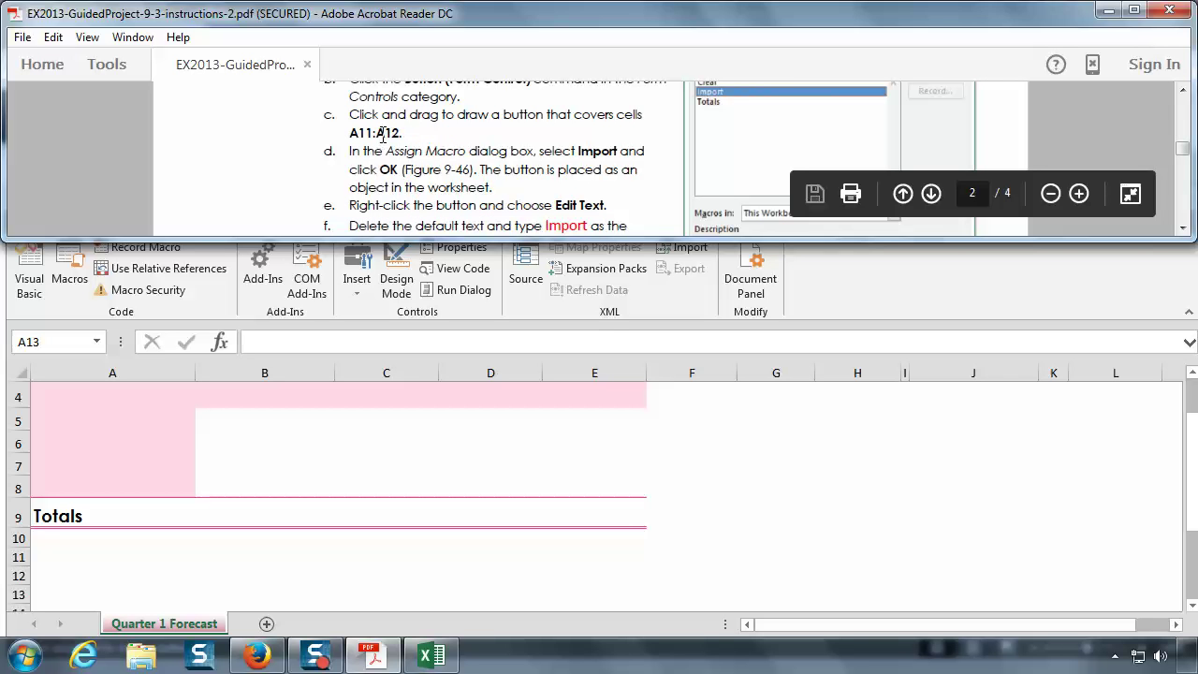
click(549, 308)
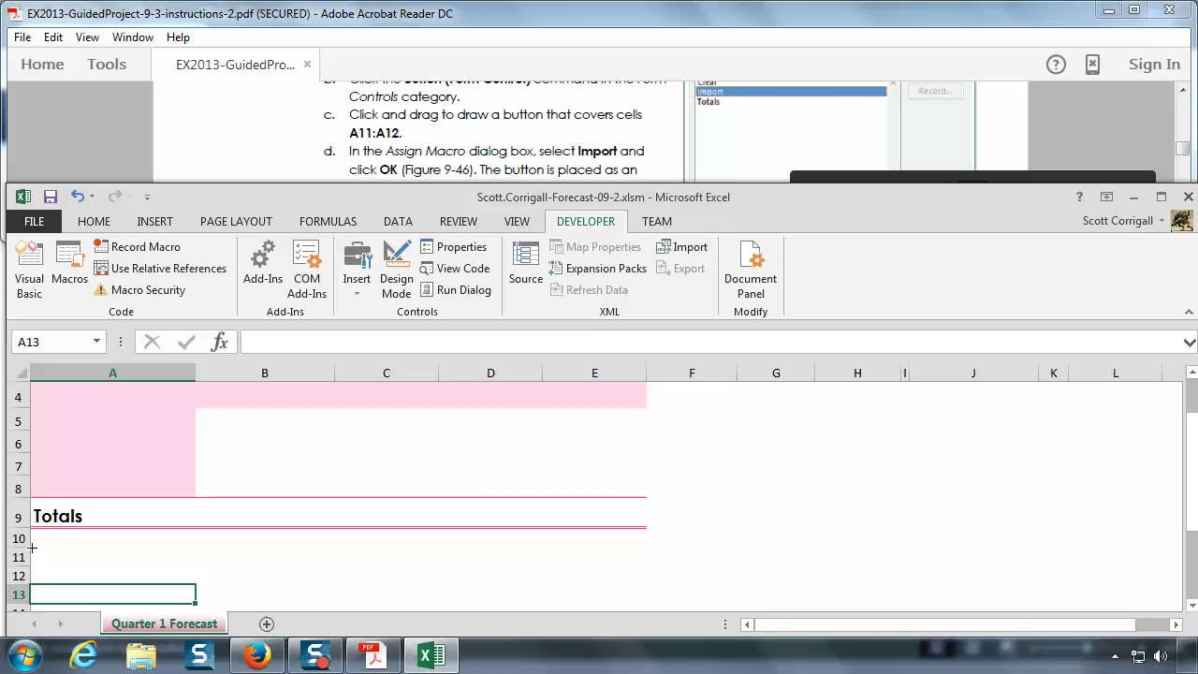
mouse_move(32, 548)
mouse_down()
mouse_move(91, 572)
mouse_move(195, 583)
mouse_up()
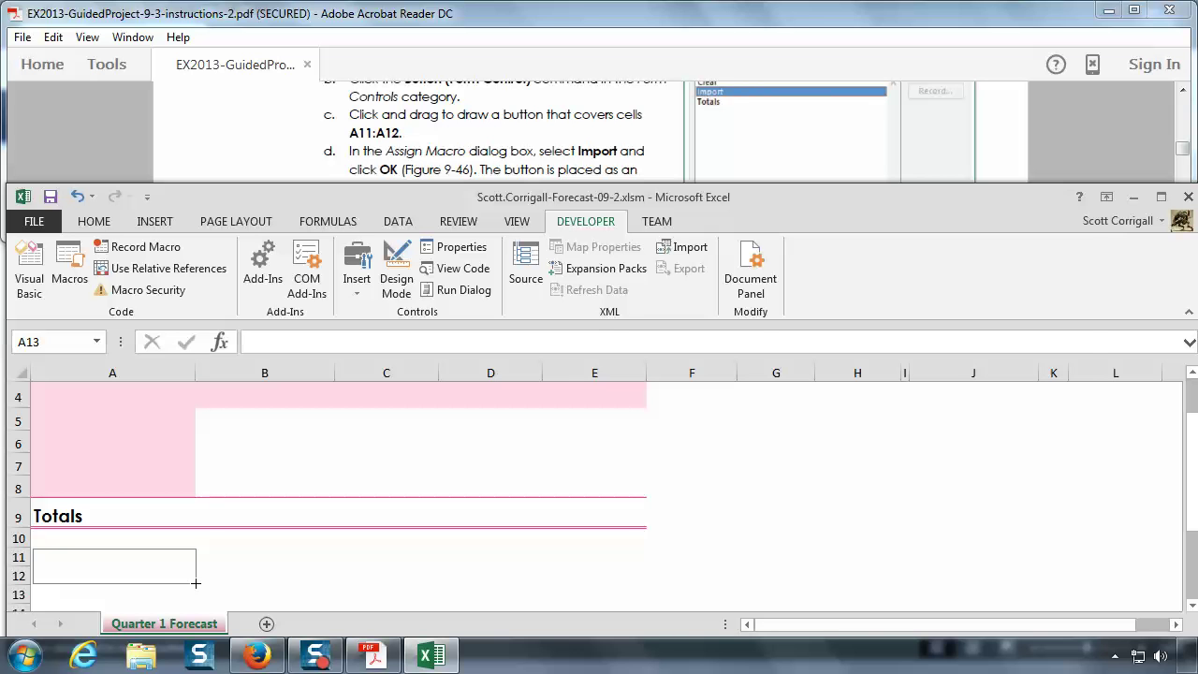
drag(196, 583, 196, 582)
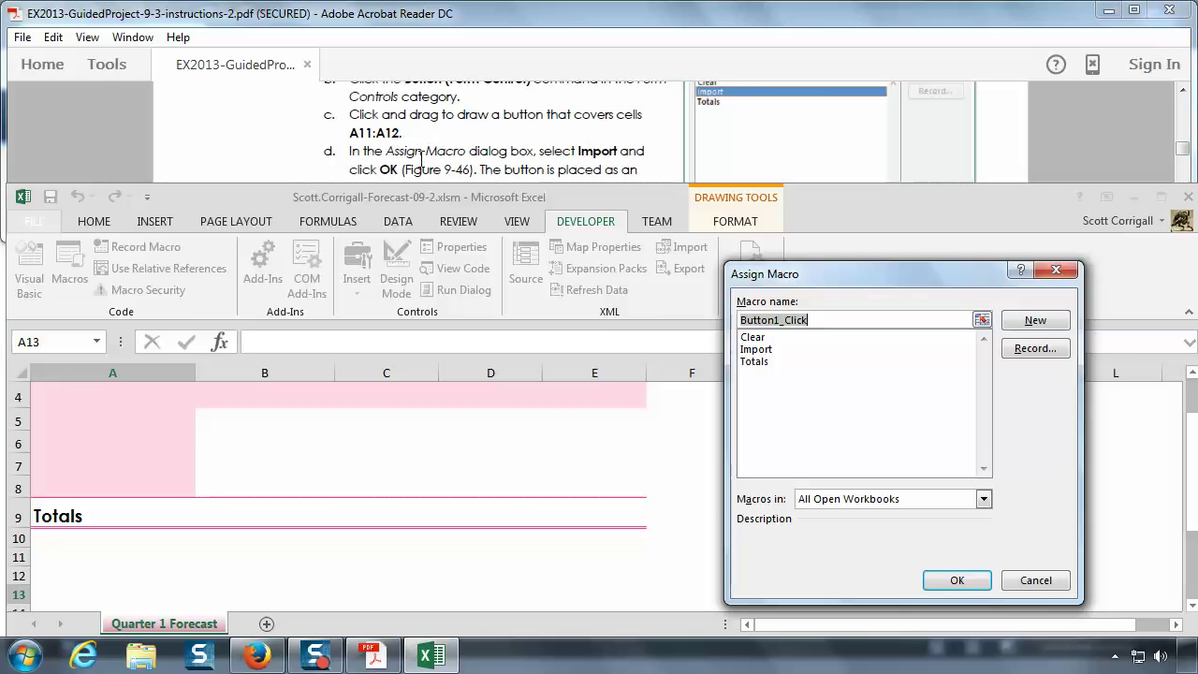
click(762, 352)
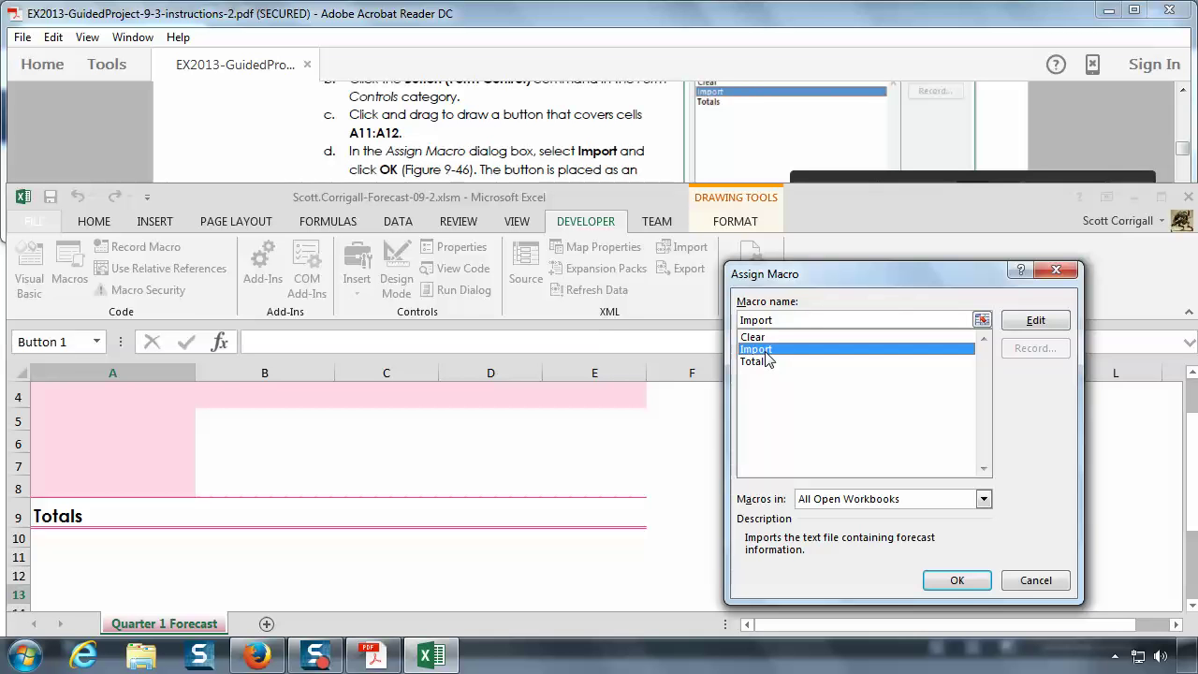
click(973, 580)
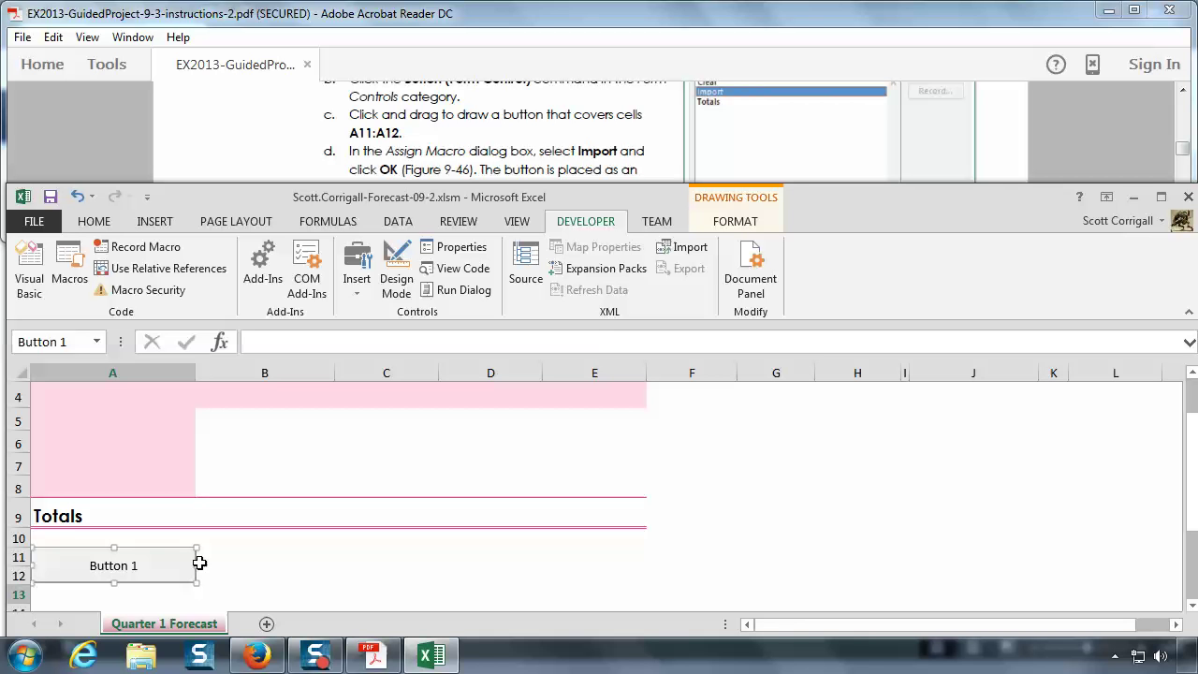
- Check instructions 7e to 7g in the PDF, replace the new button's default caption with Import, and deselect the button
click(567, 154)
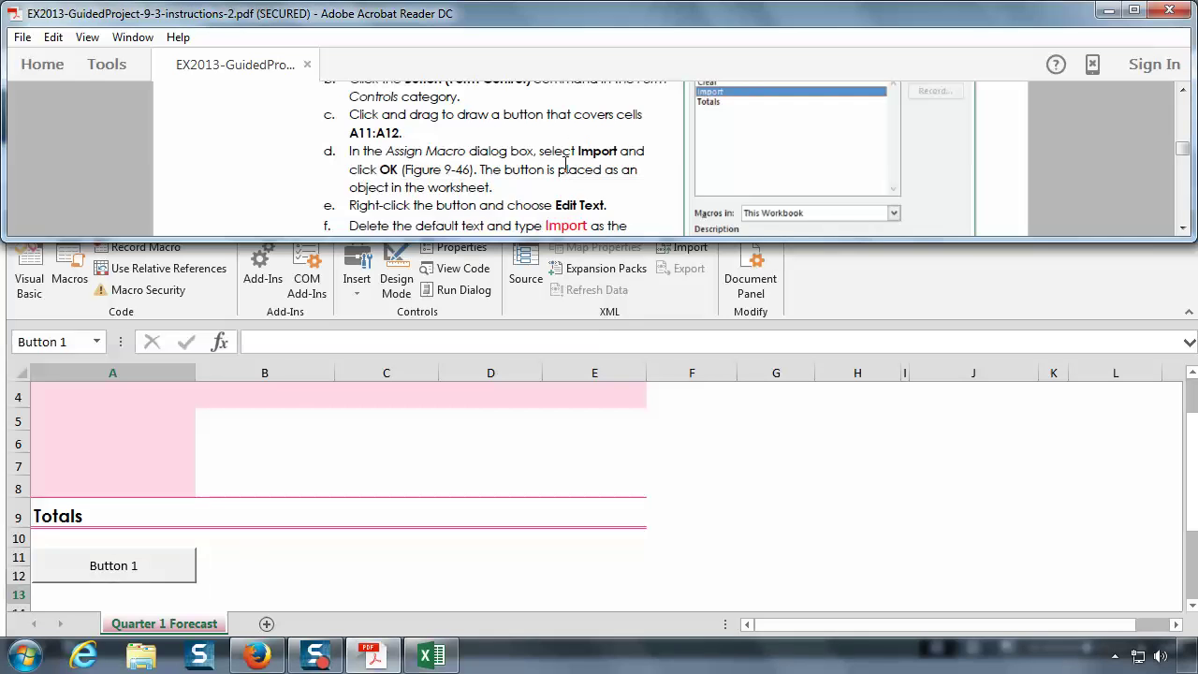
scroll(565, 166, down, 2)
scroll(566, 165, down, 1)
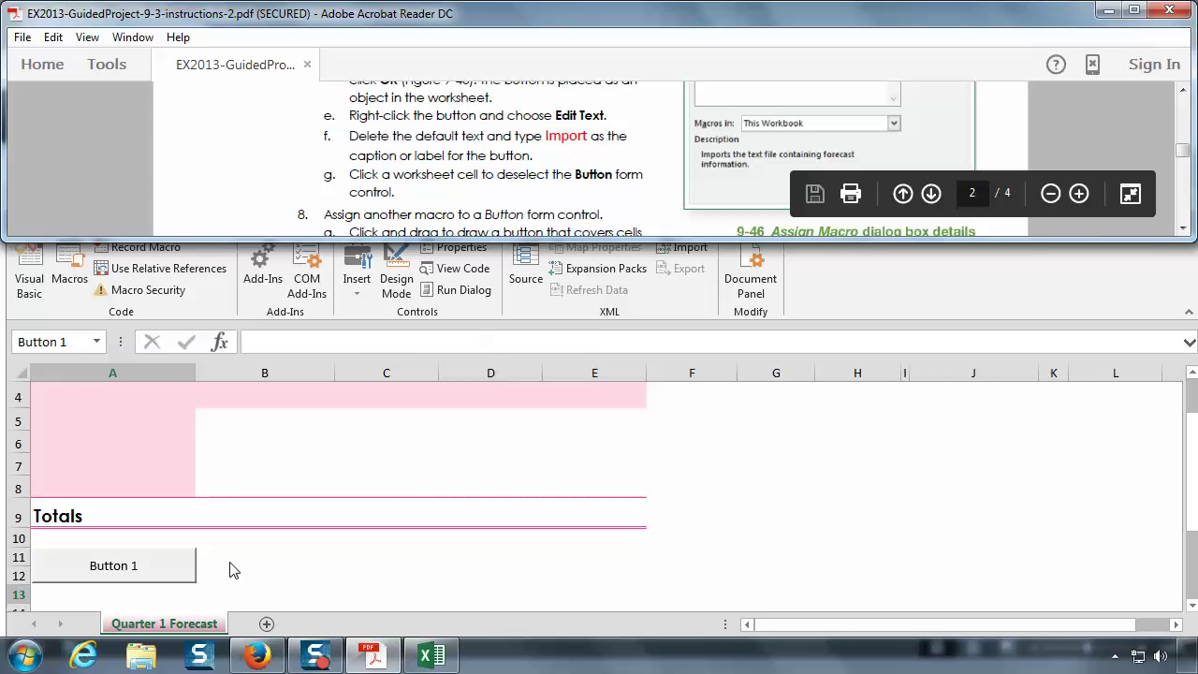
click(138, 571)
right_click(138, 570)
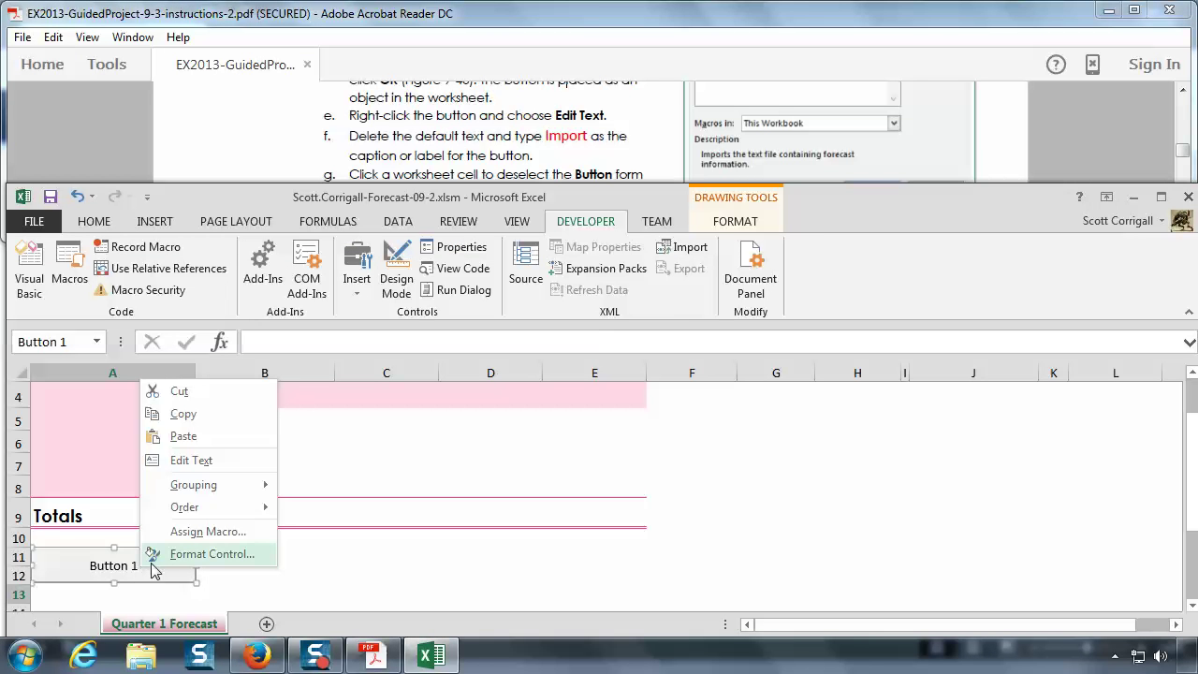
click(191, 461)
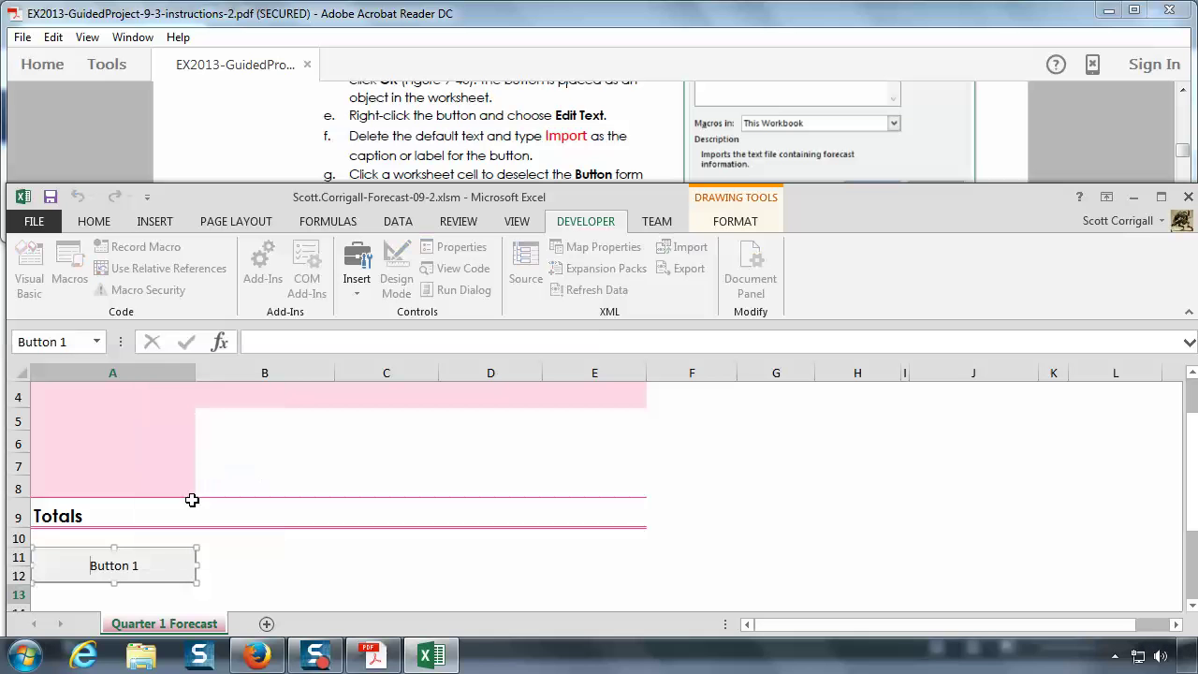
key(Delete)
key(Delete)
key(Delete)
key(Delete)
key(Delete)
key(Delete)
key(Delete)
key(Delete)
text(Import)
click(250, 556)
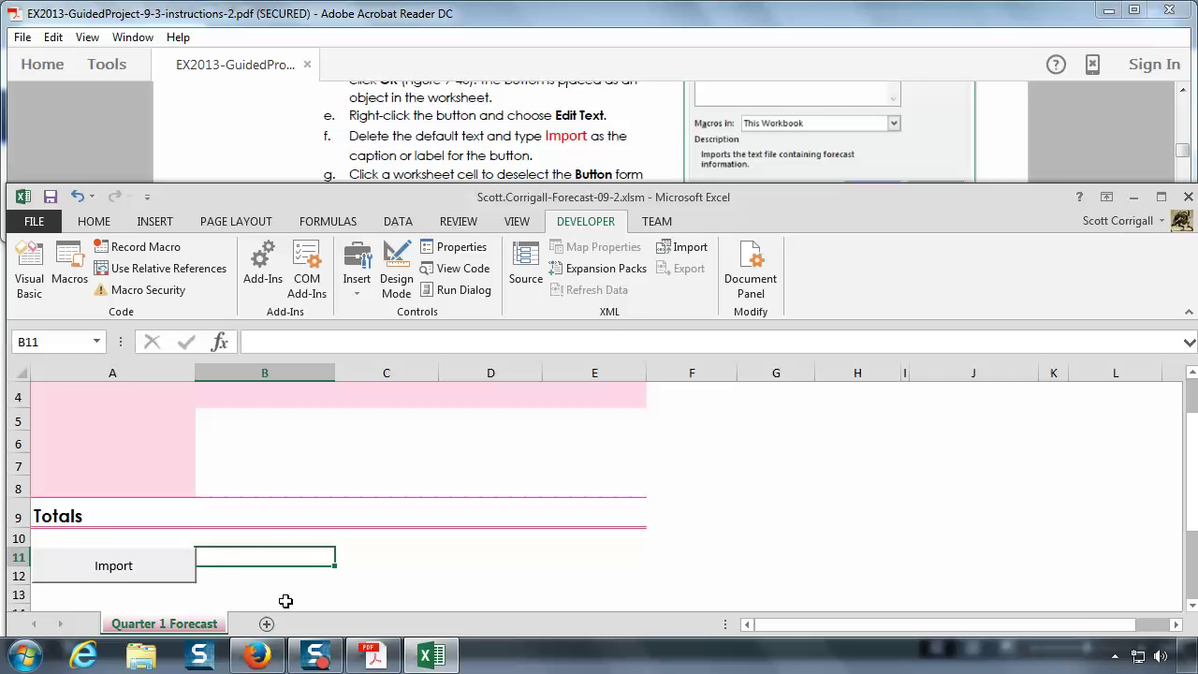
- Read instruction 8 in the PDF, and in Excel draw a Button form control over cells C11:C12 with the Totals macro assigned
click(496, 174)
scroll(578, 201, down, 1)
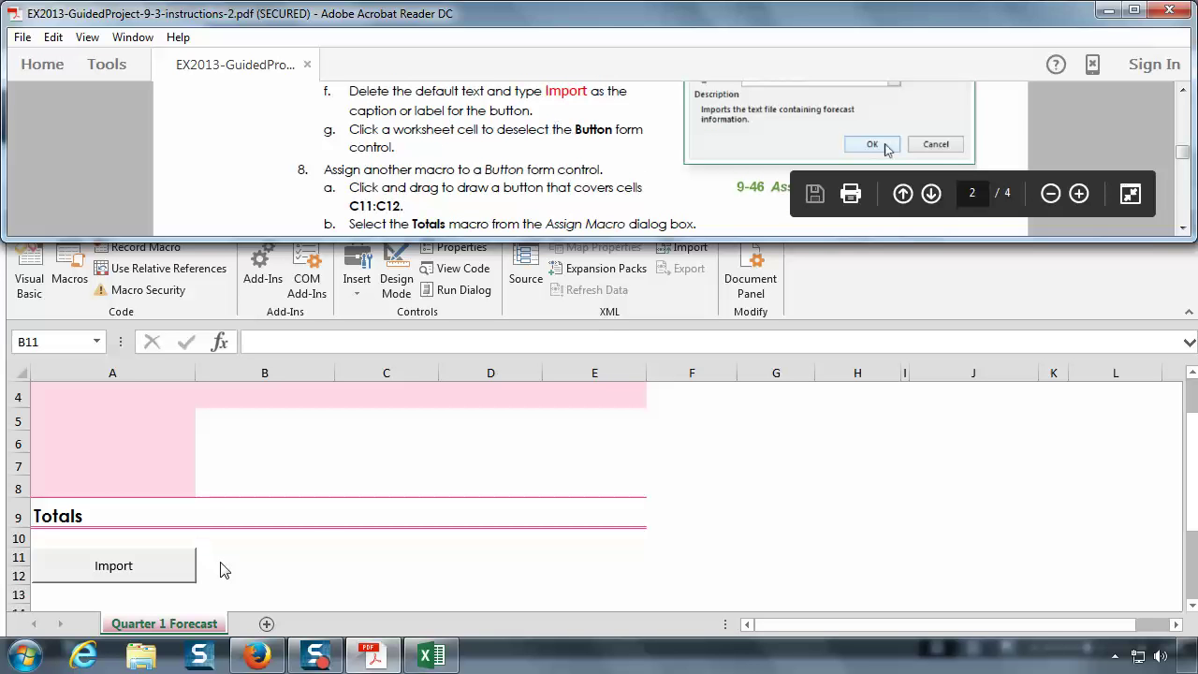
scroll(476, 157, down, 2)
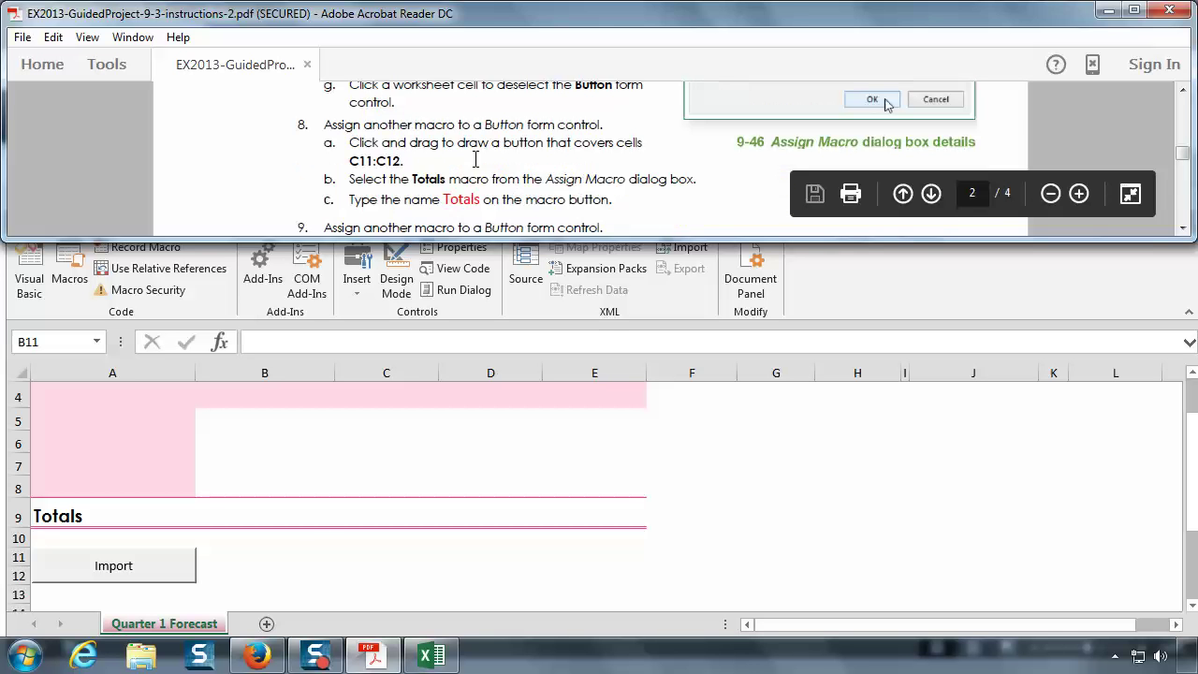
click(1183, 90)
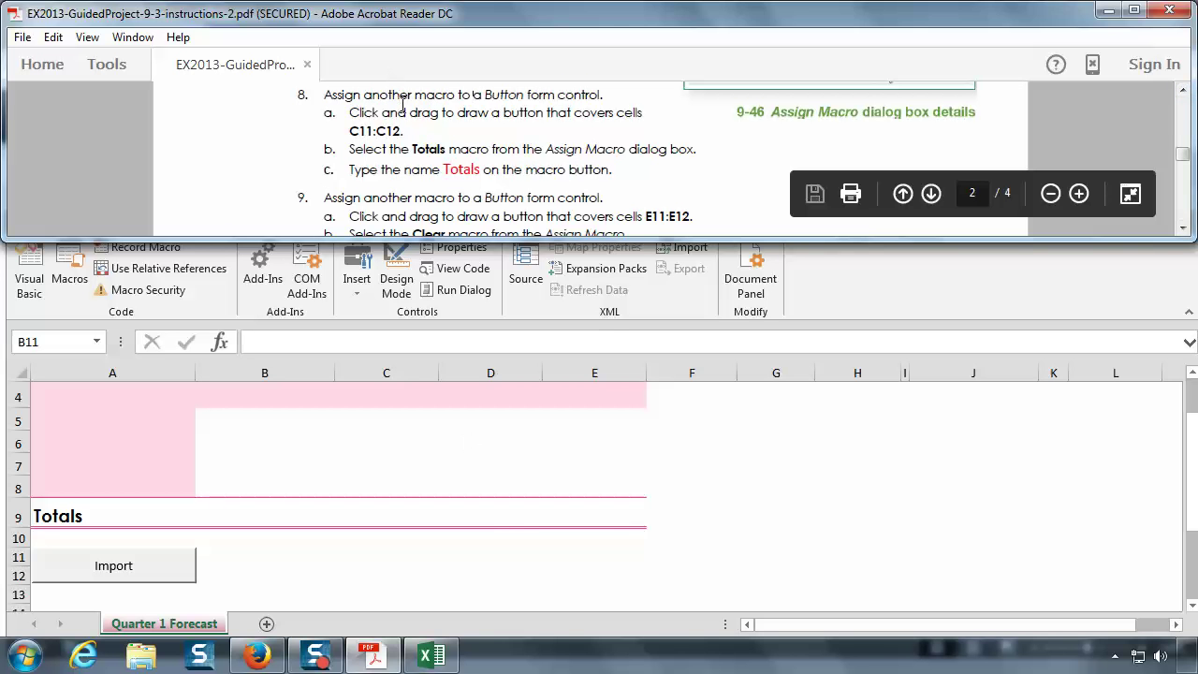
click(404, 537)
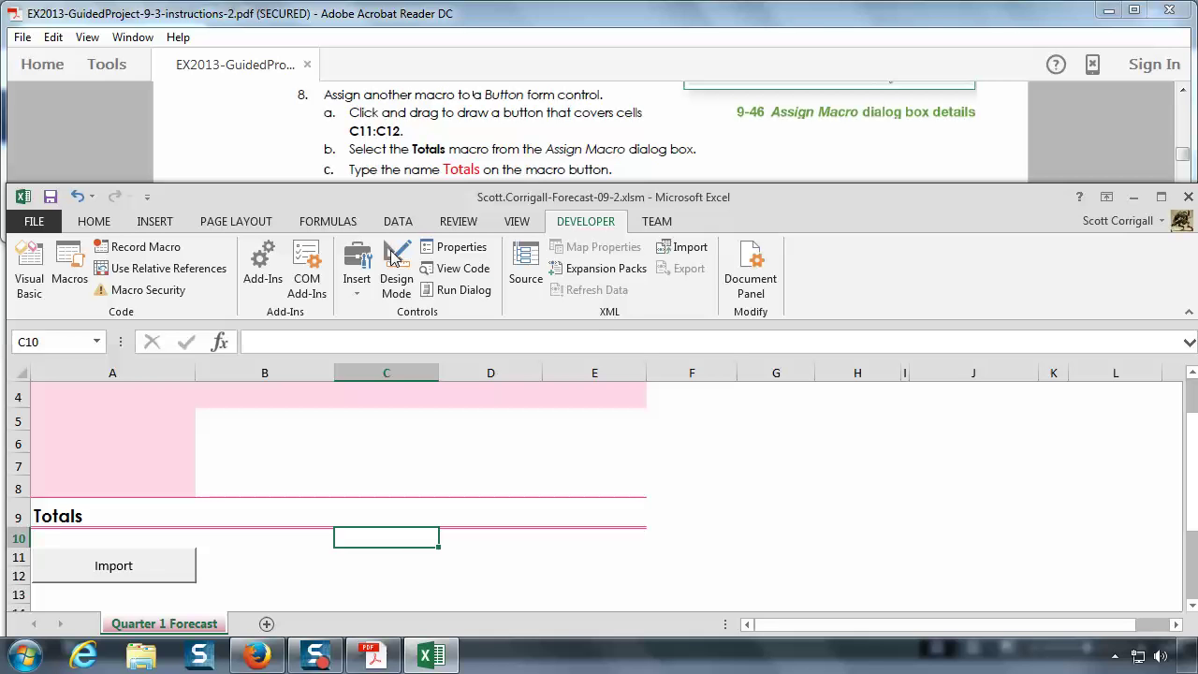
click(357, 280)
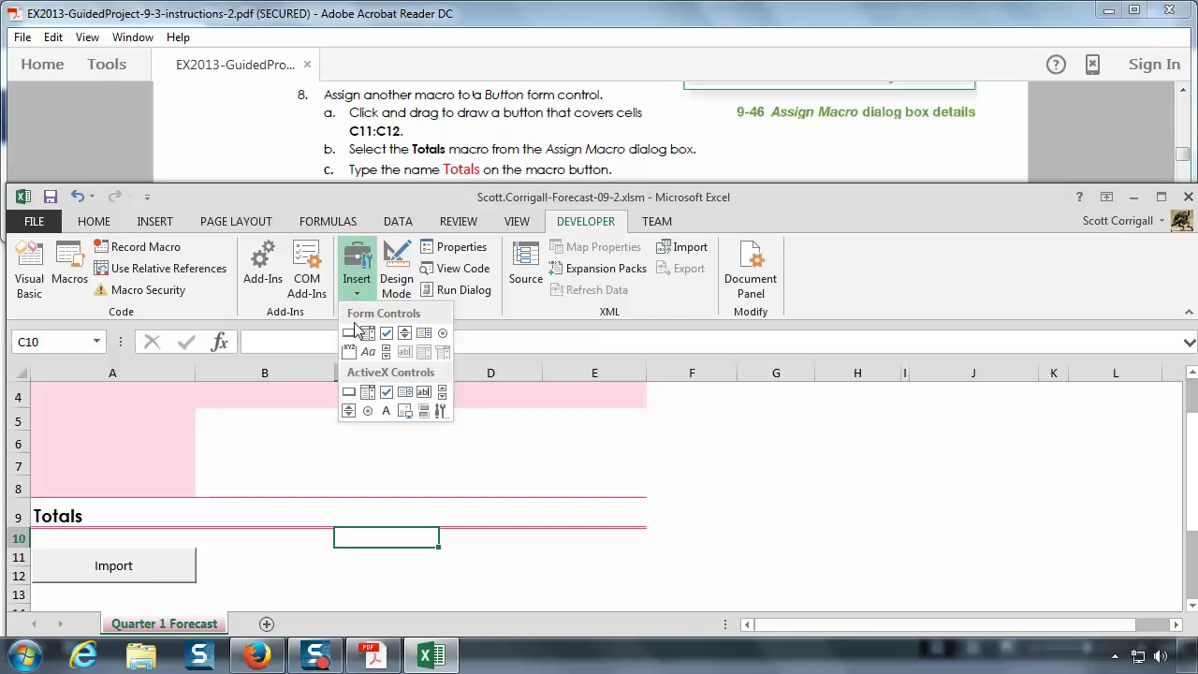
click(351, 333)
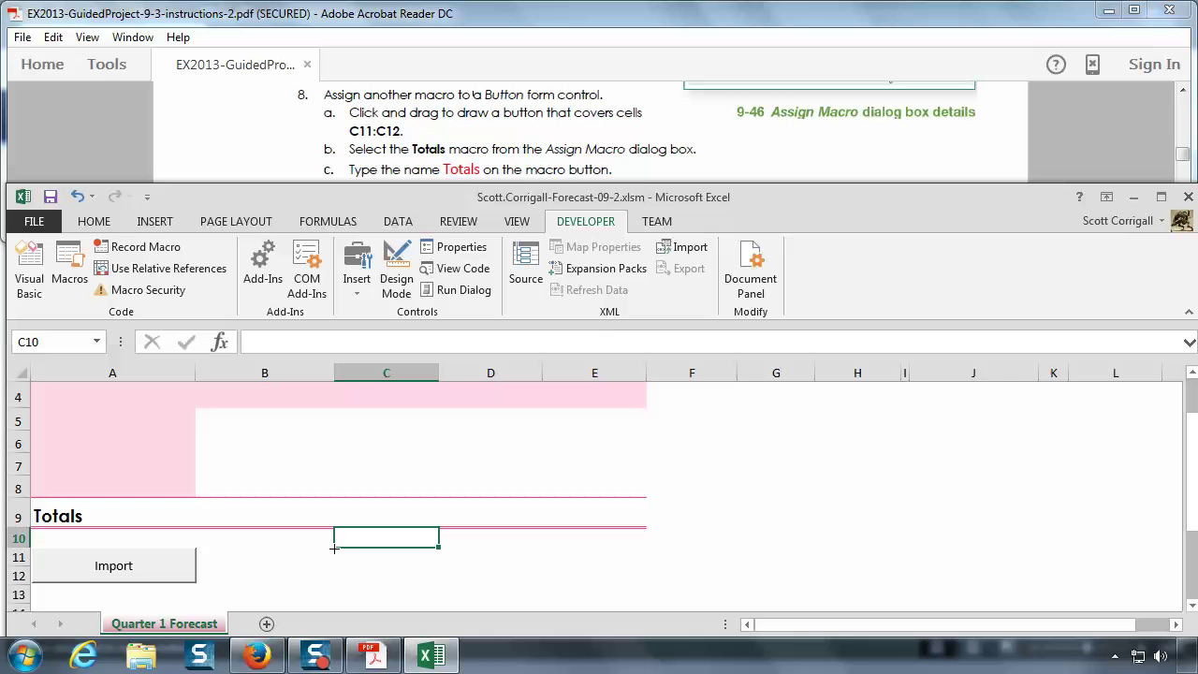
drag(334, 549, 443, 575)
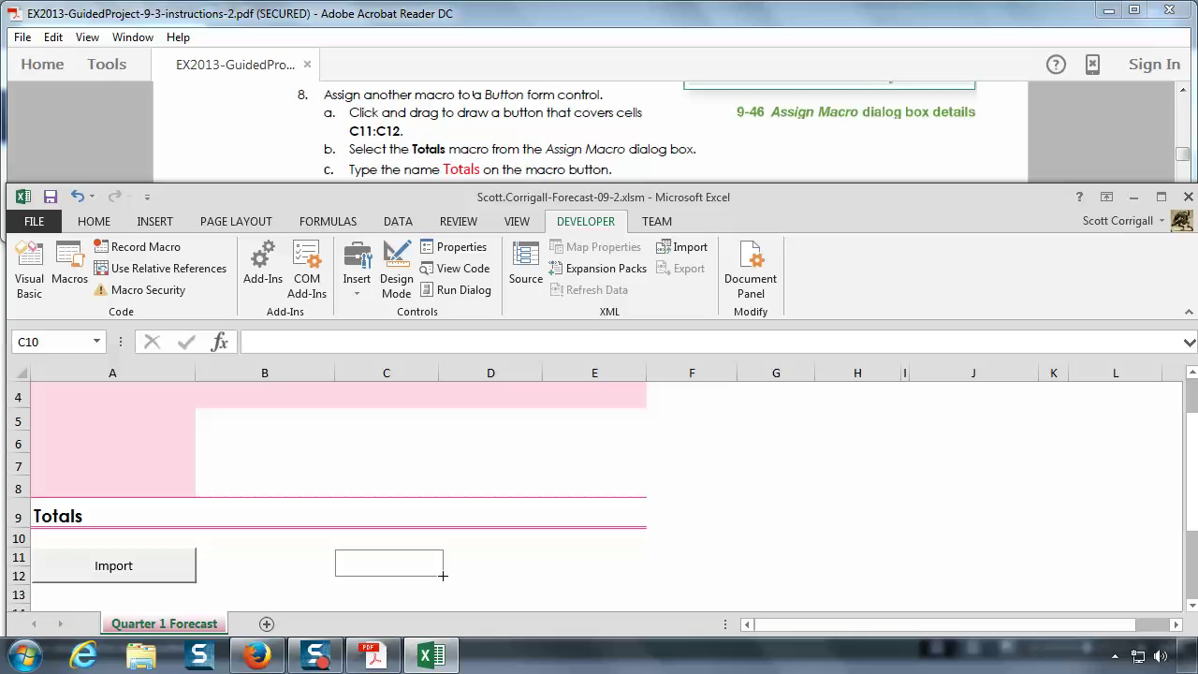
drag(443, 576, 441, 577)
drag(441, 577, 441, 576)
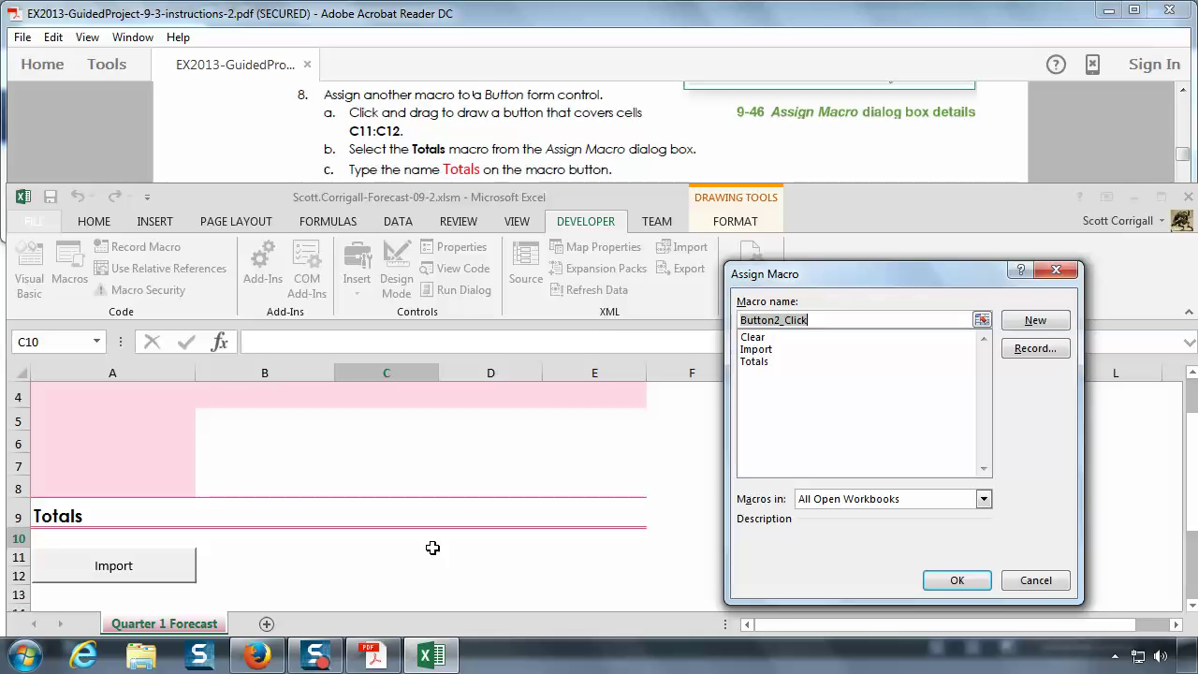
click(756, 362)
click(954, 582)
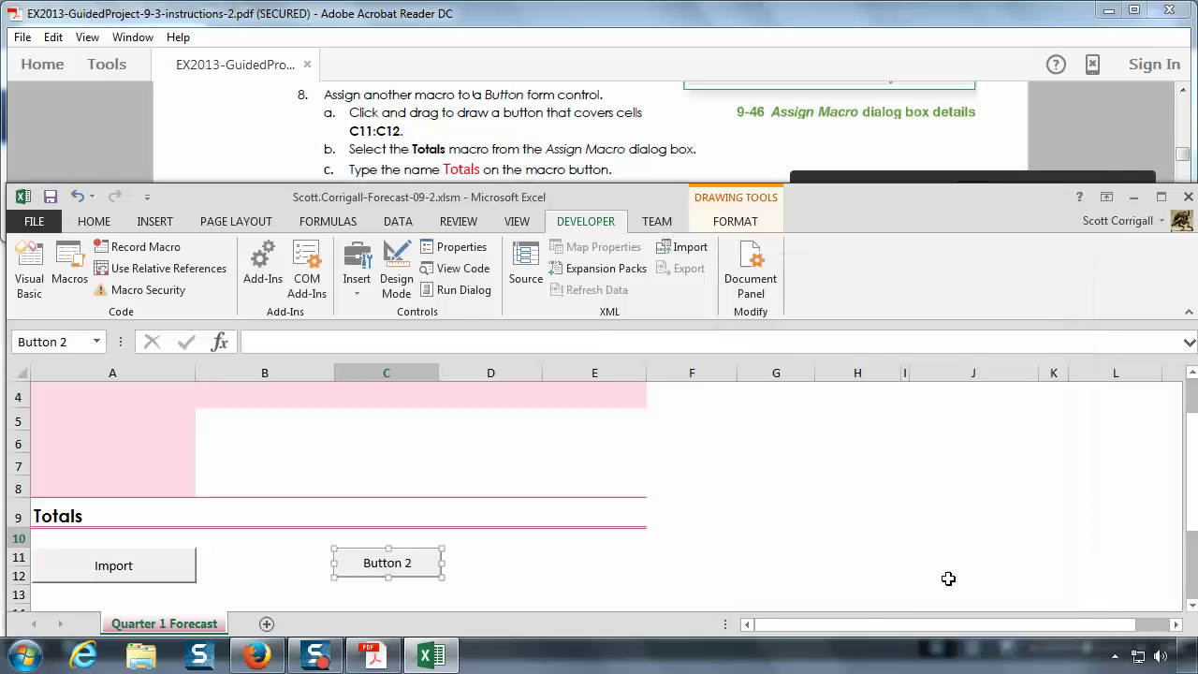
- Replace the default caption of the new button over C11:C12 with Totals, and deselect the button
click(409, 562)
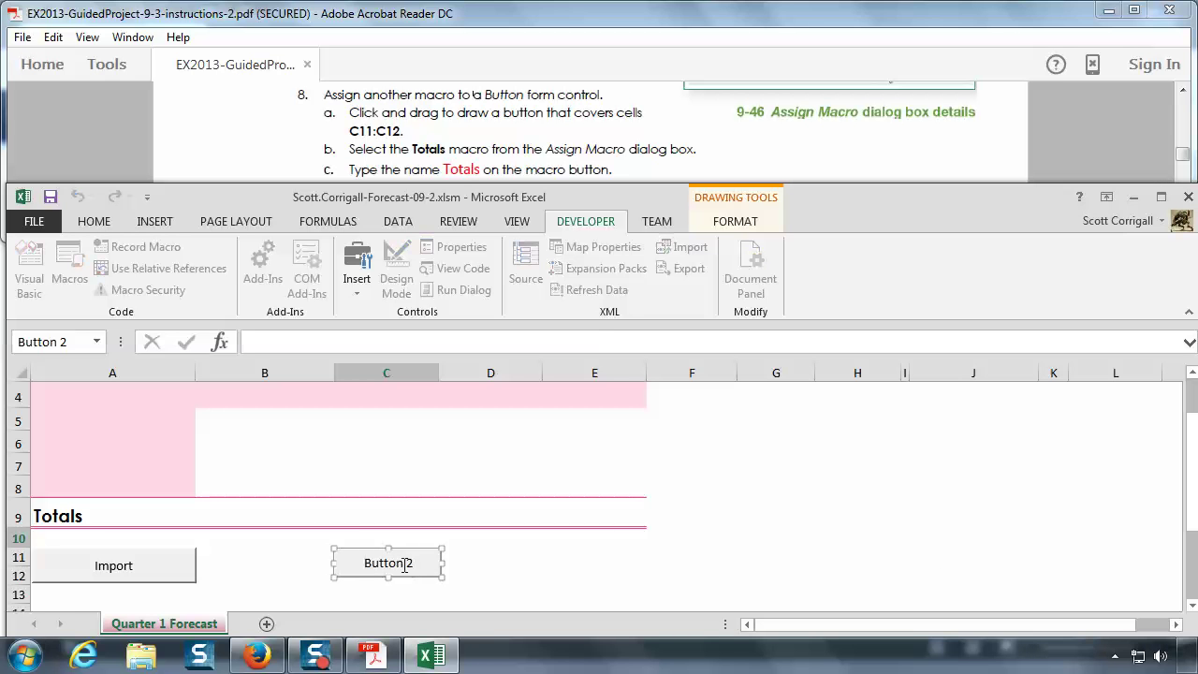
key(Delete)
key(Delete)
key(Delete)
key(Delete)
key(Delete)
key(Delete)
key(Delete)
key(Delete)
text(Totals)
click(460, 558)
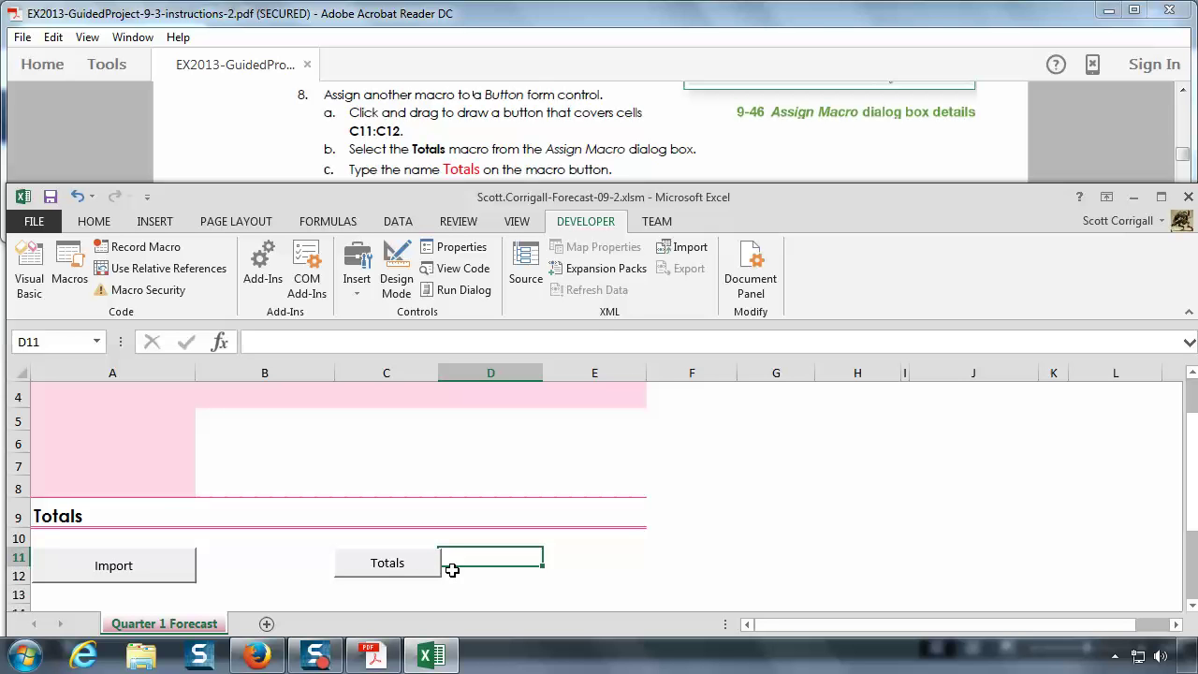
click(593, 542)
- Read instruction 9 in the PDF, and in Excel draw a Button form control over cells E11:E12 with the Clear macro assigned
click(535, 139)
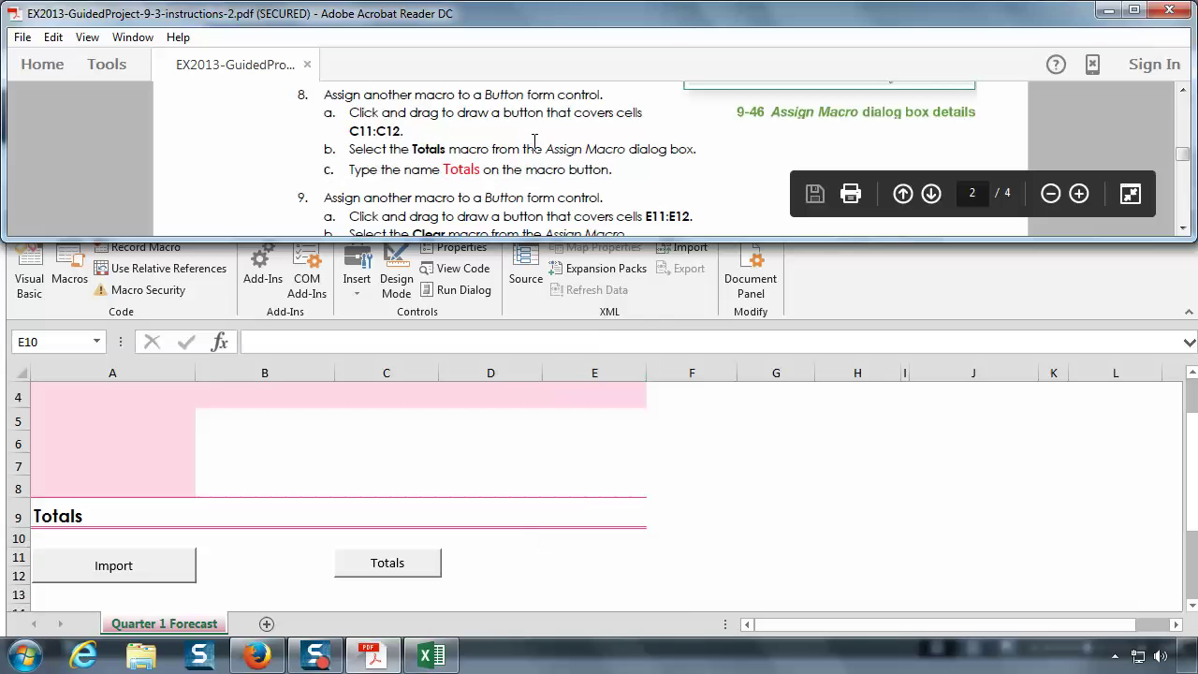
scroll(534, 141, down, 1)
scroll(534, 140, down, 1)
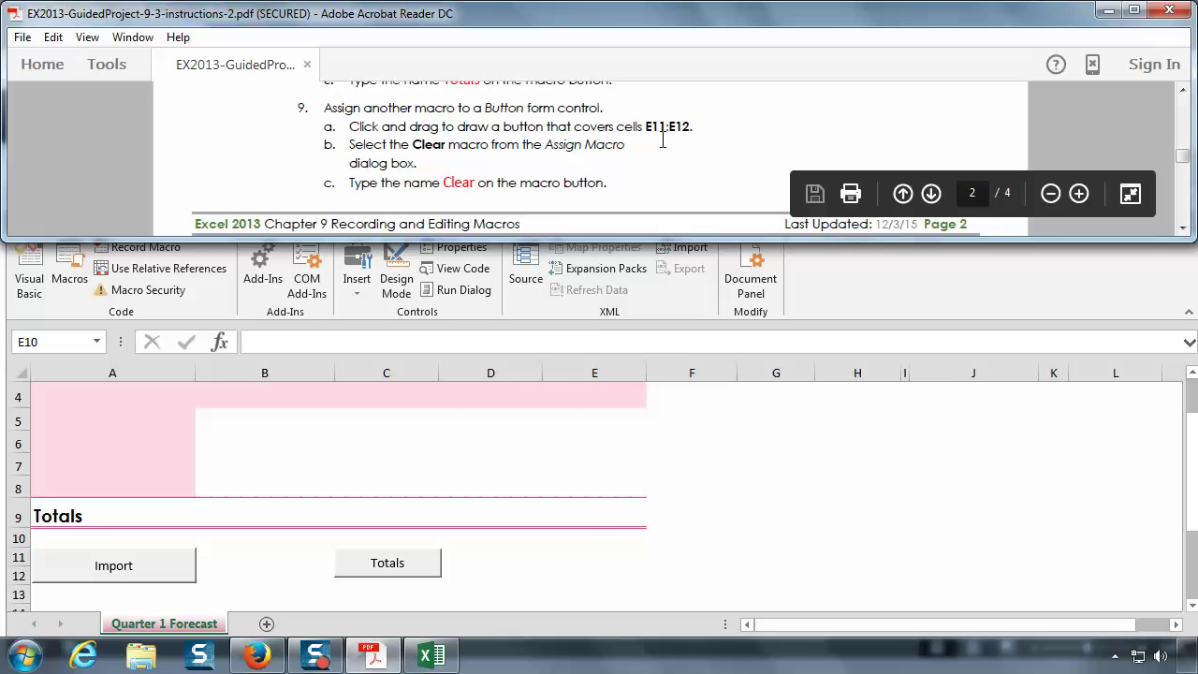
click(599, 538)
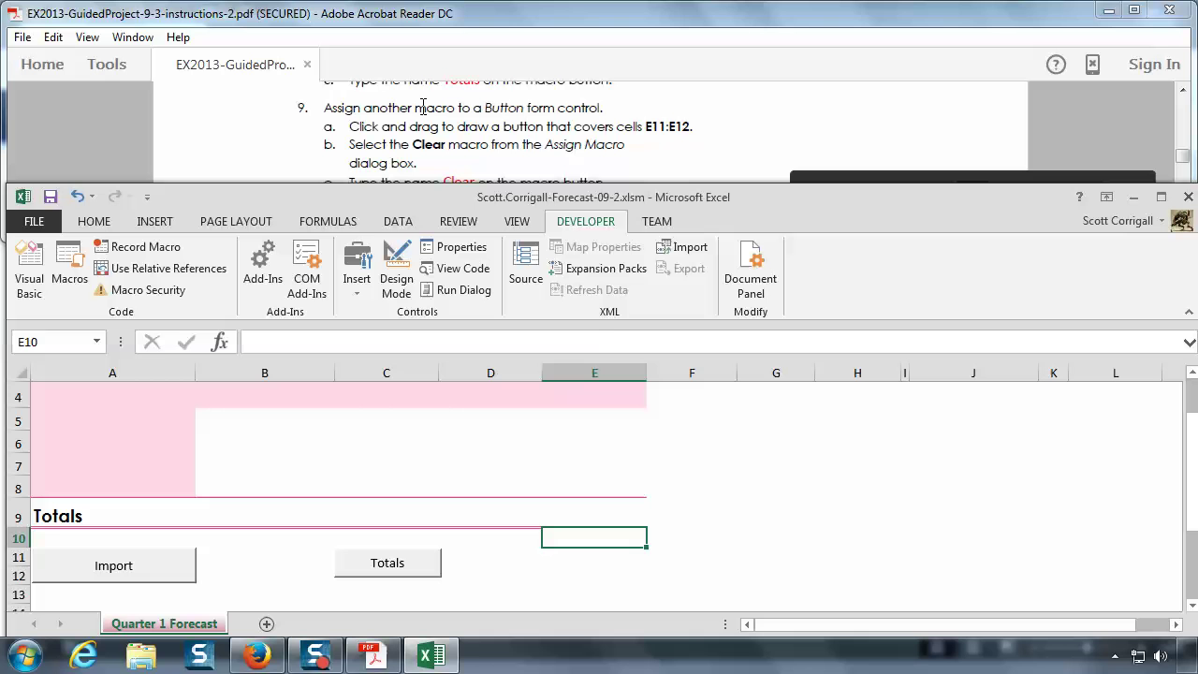
click(356, 292)
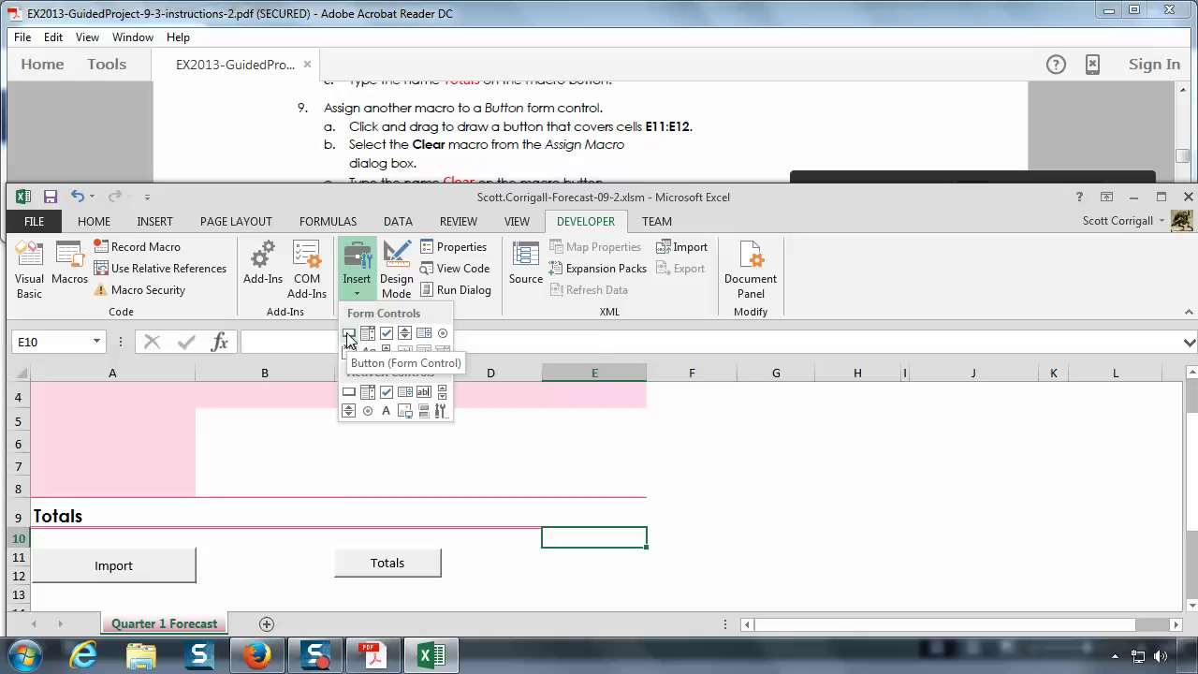
click(349, 335)
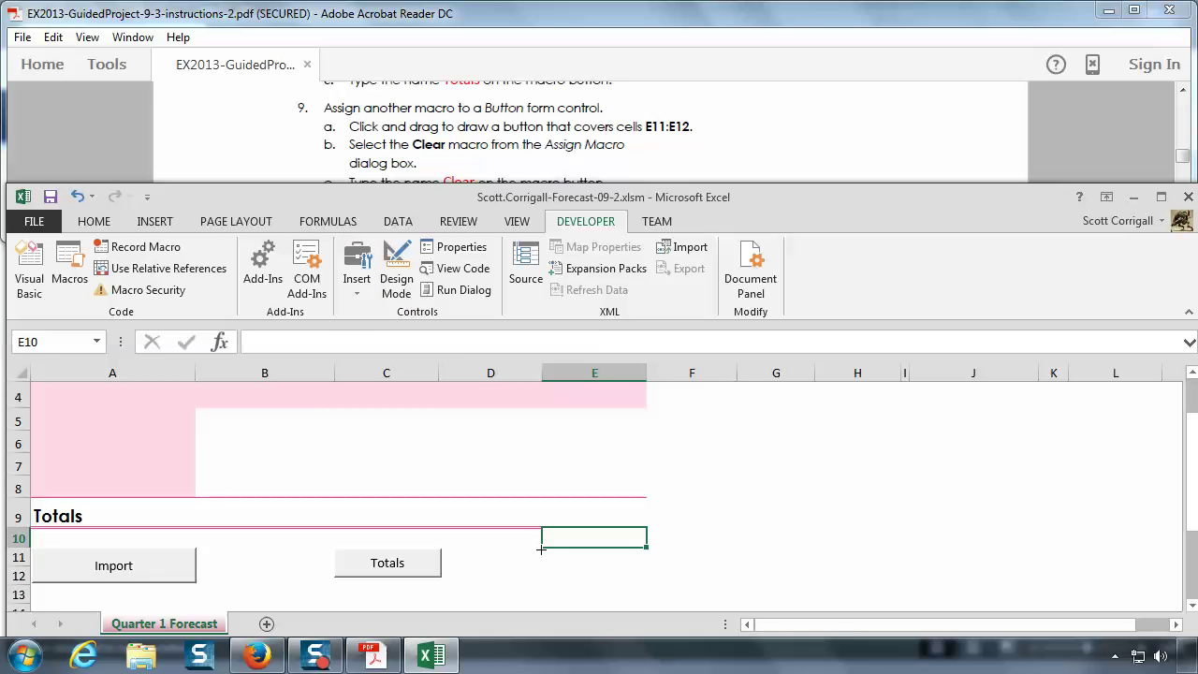
drag(541, 550, 646, 573)
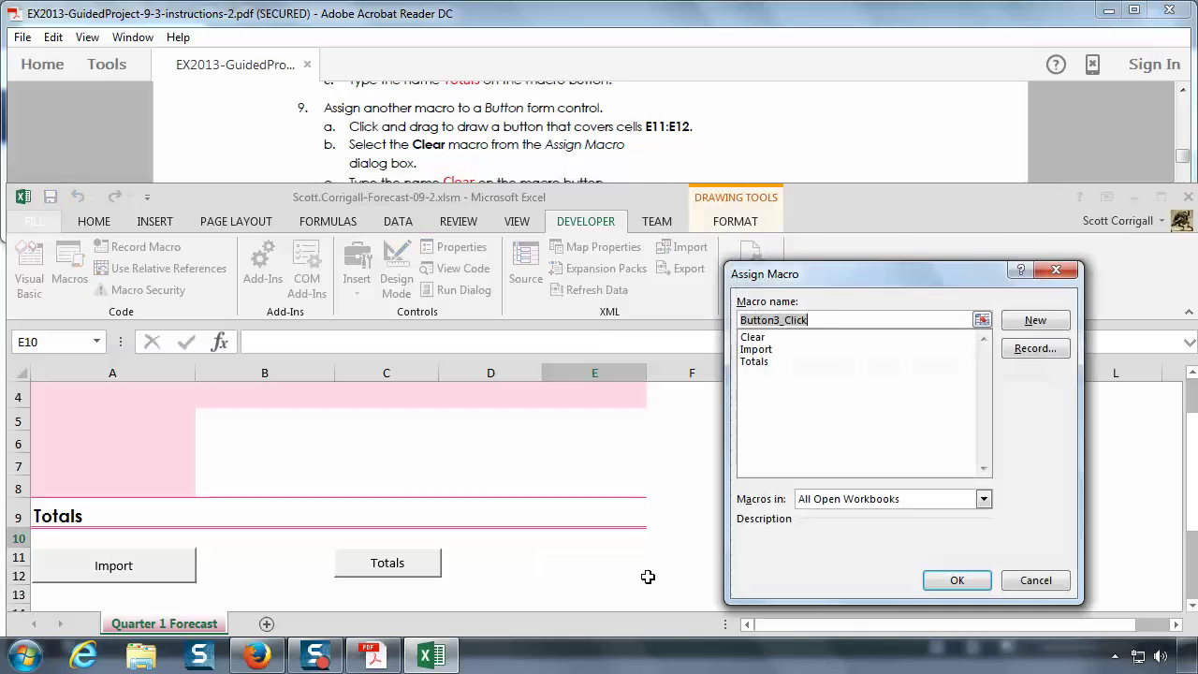
click(758, 337)
click(953, 579)
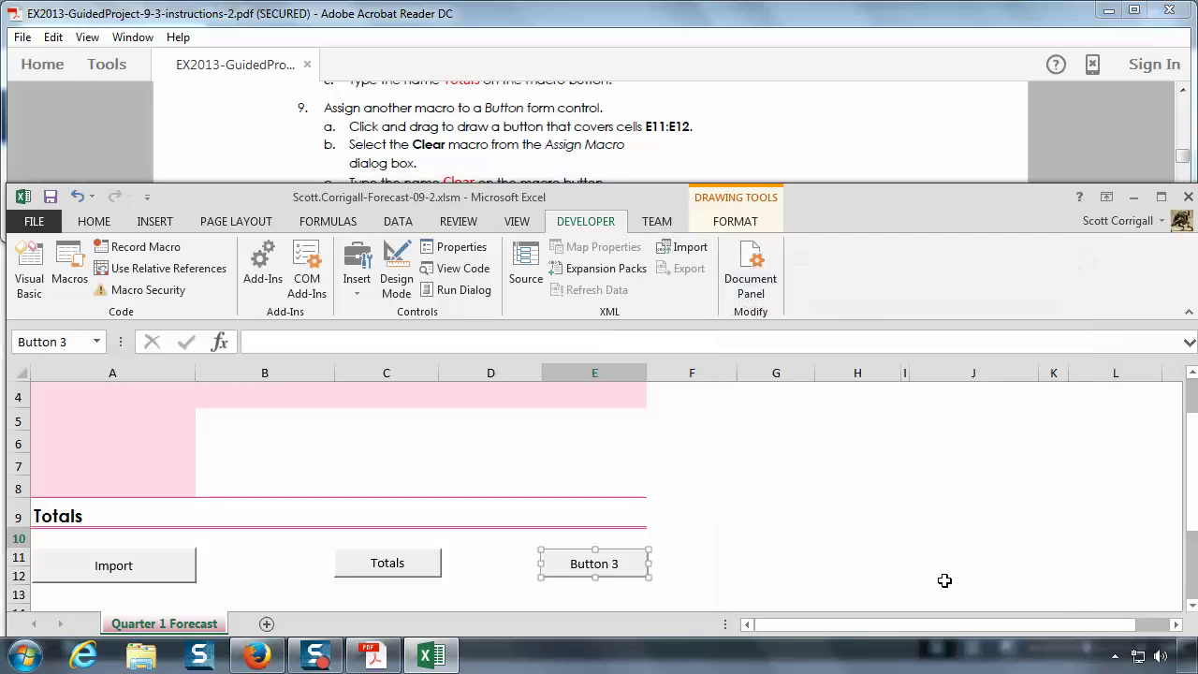
- Replace the default caption of the new button over E11:E12 with Clear, and deselect the button
click(618, 562)
key(Delete)
key(Delete)
key(Delete)
key(Delete)
key(Delete)
key(Delete)
key(Delete)
text(Clear)
click(680, 564)
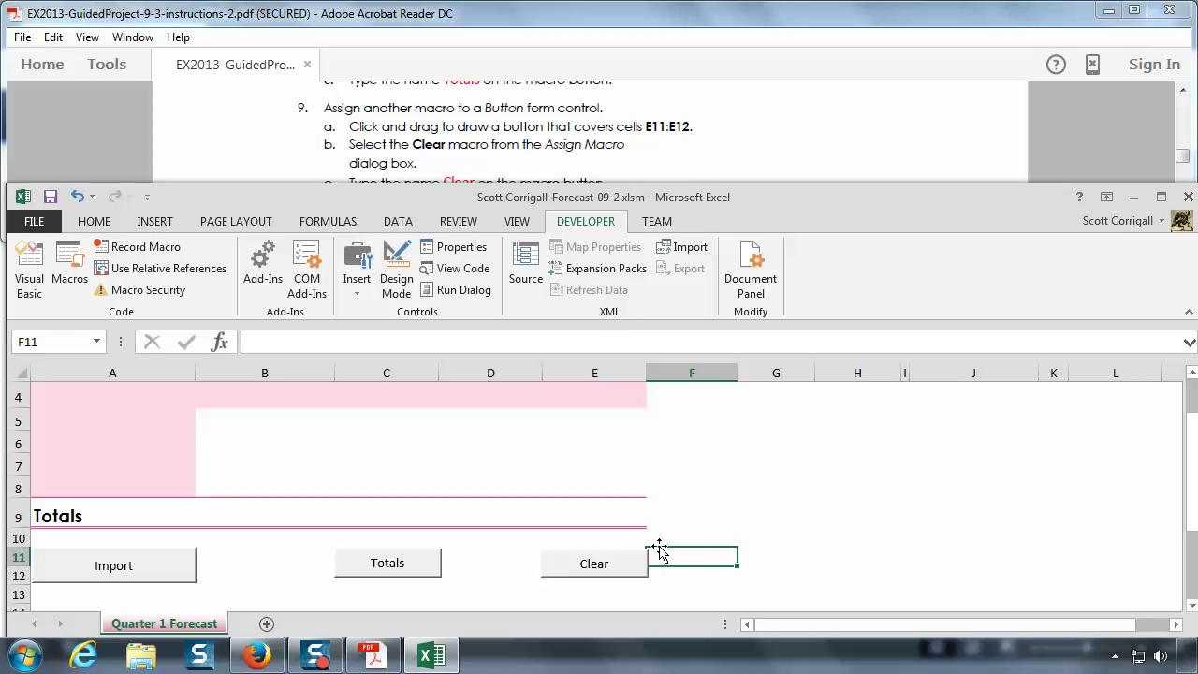
- Read instruction 10 in the PDF, and in Excel narrow the Import button slightly so it fits inside column A
click(510, 156)
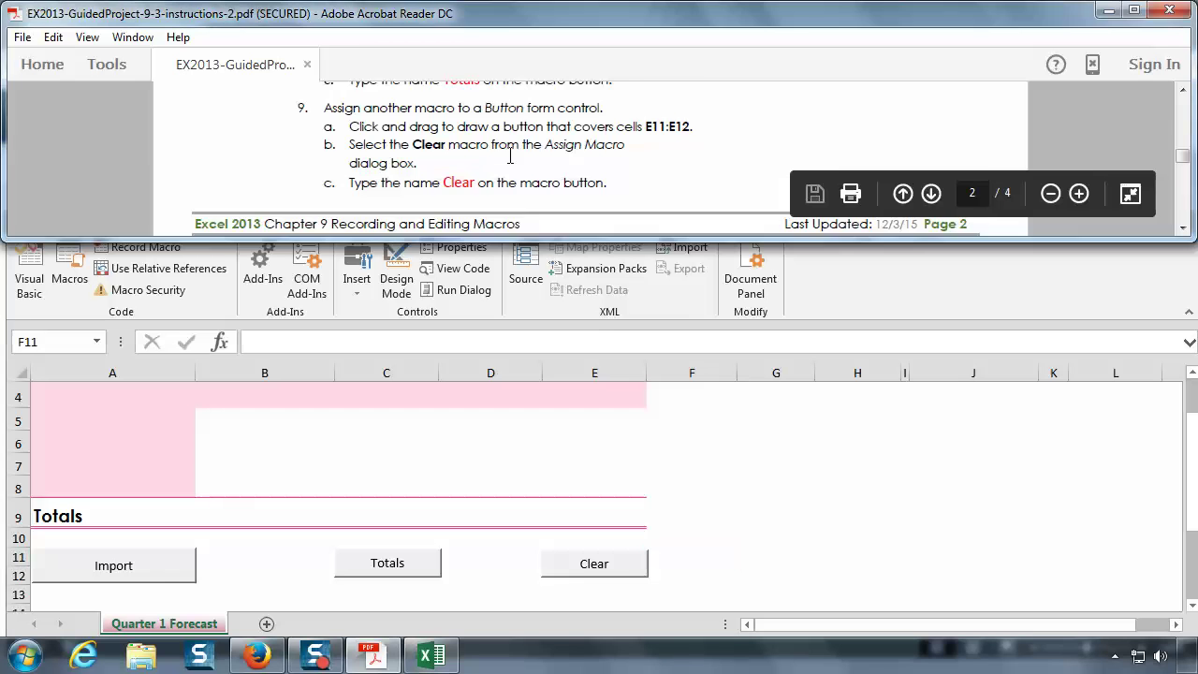
scroll(510, 156, down, 1)
scroll(452, 141, down, 3)
scroll(451, 141, down, 2)
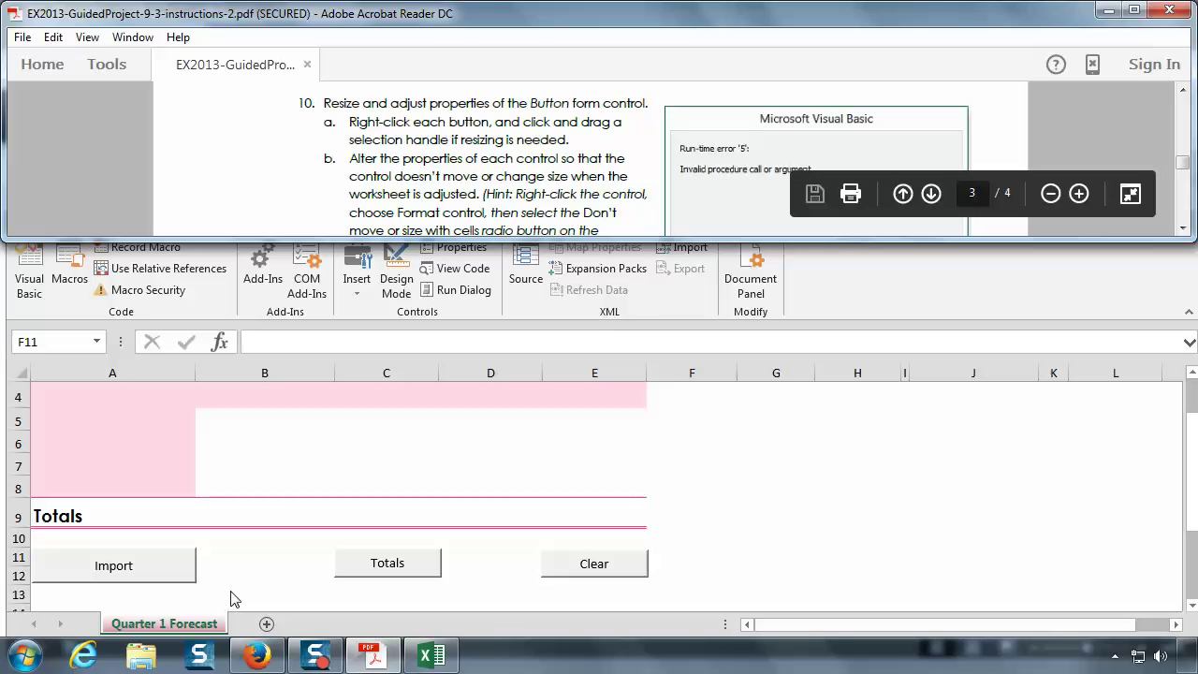
click(219, 557)
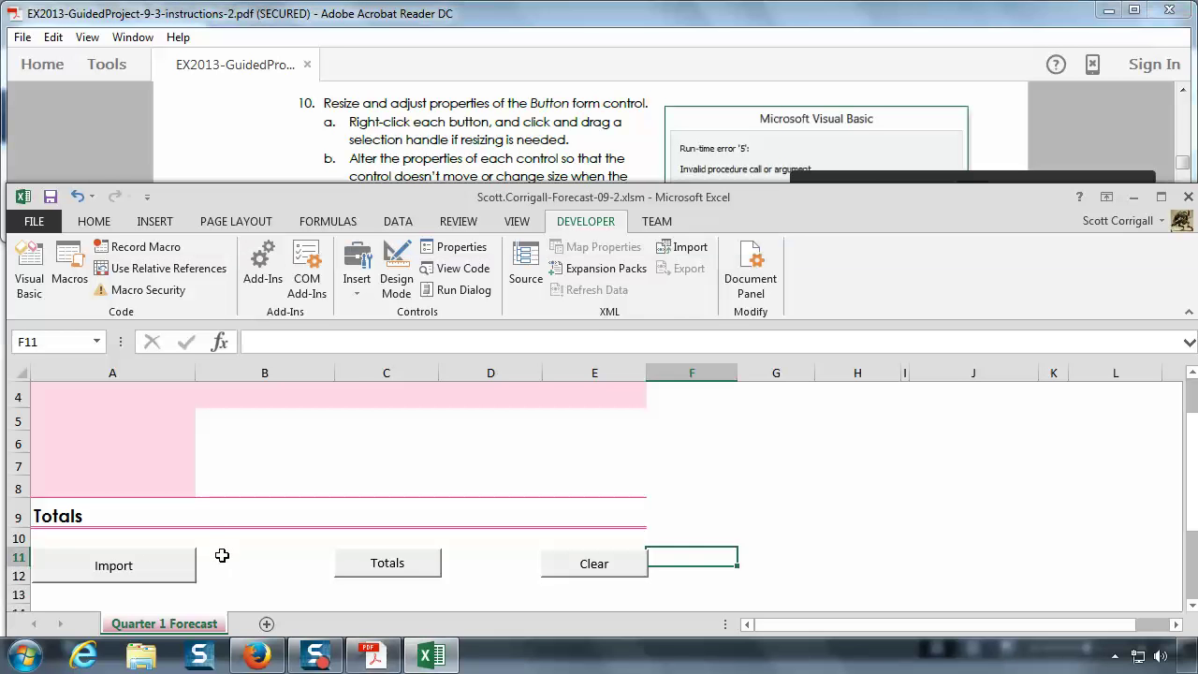
right_click(164, 575)
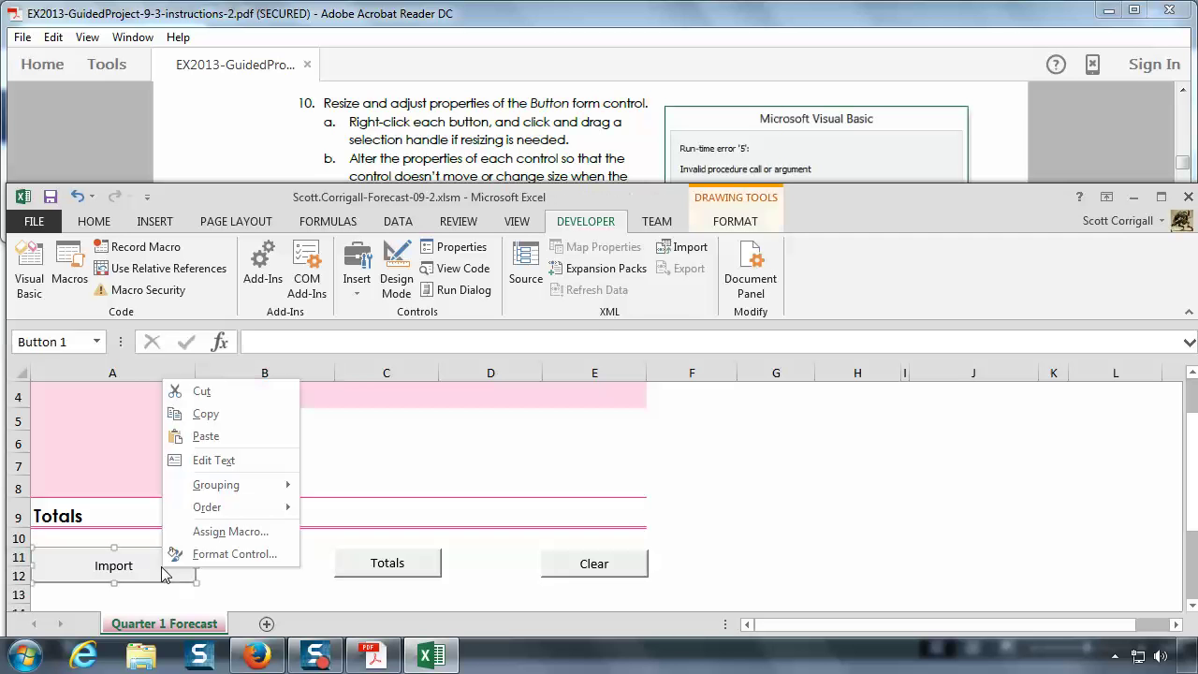
click(222, 580)
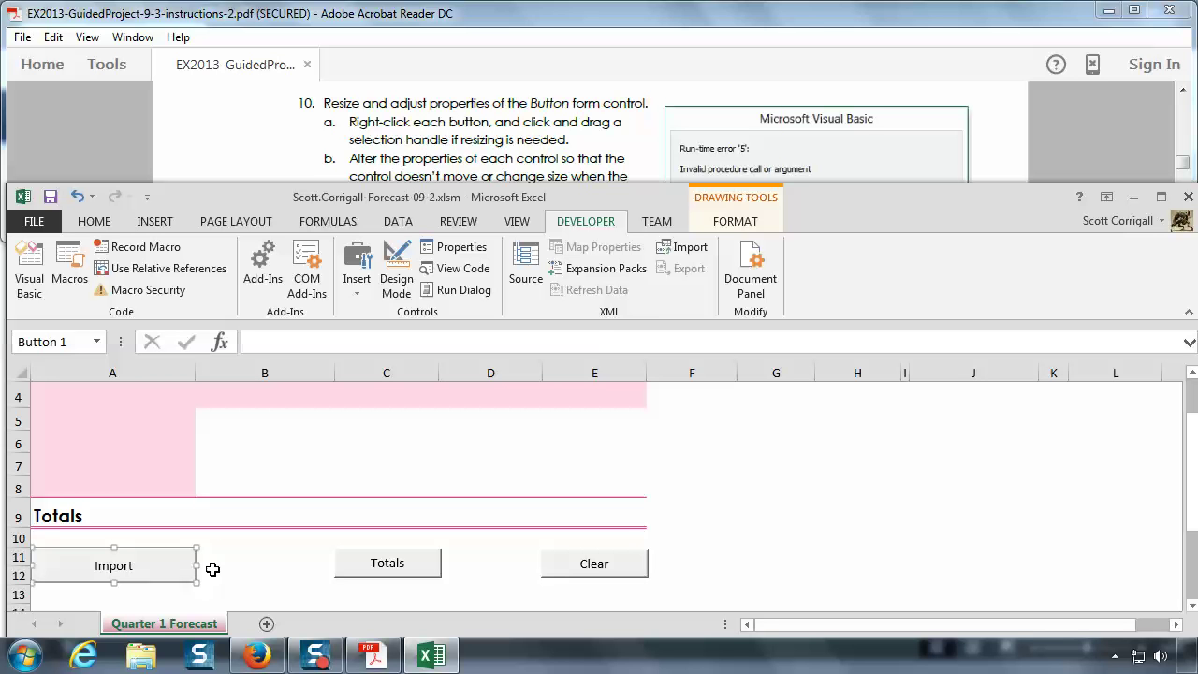
drag(196, 566, 191, 566)
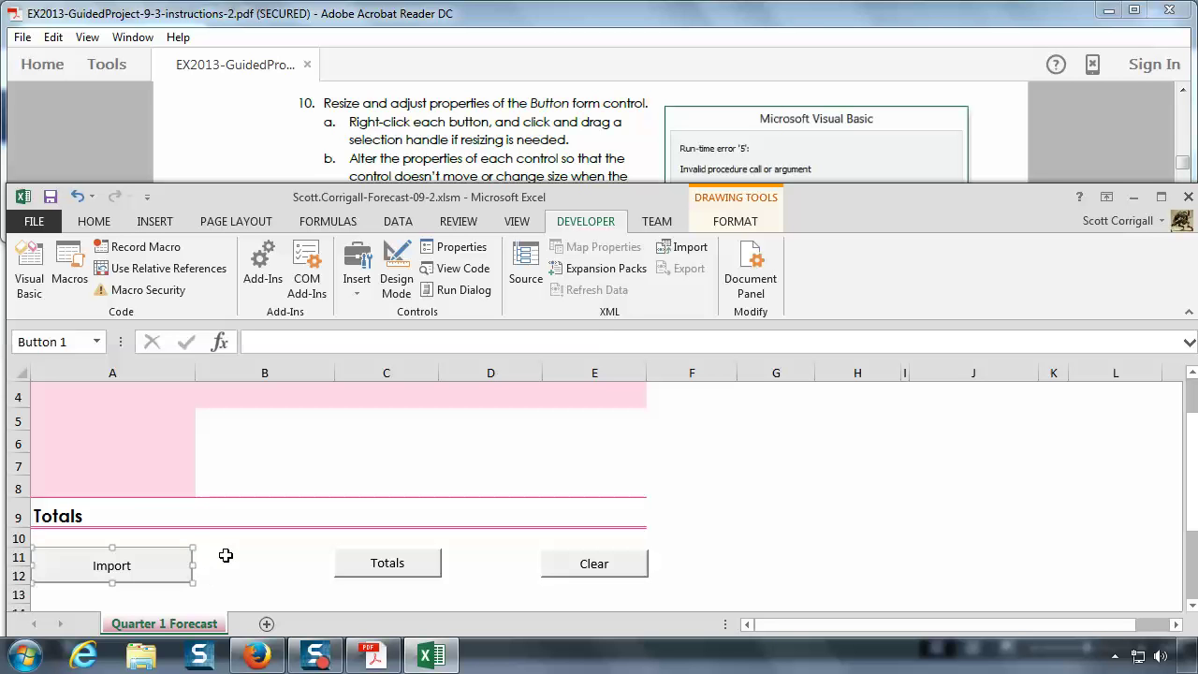
click(225, 556)
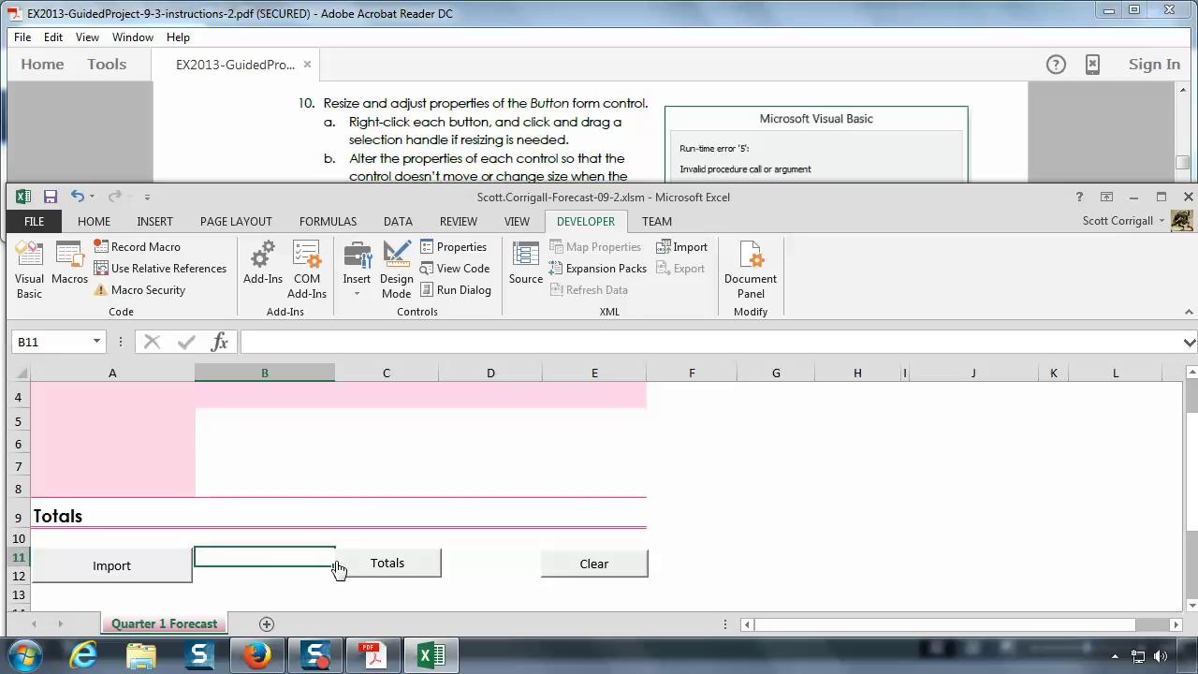
- Narrow the Totals button slightly on both sides so it fits within column C, and deselect it
click(476, 555)
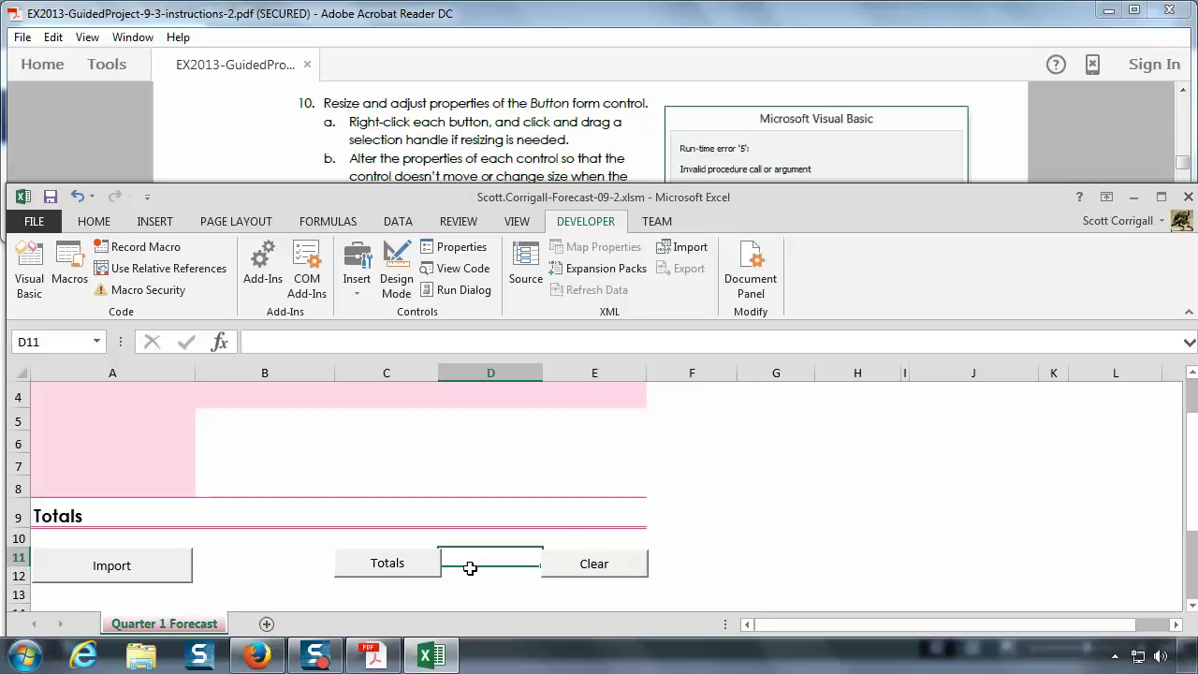
right_click(428, 567)
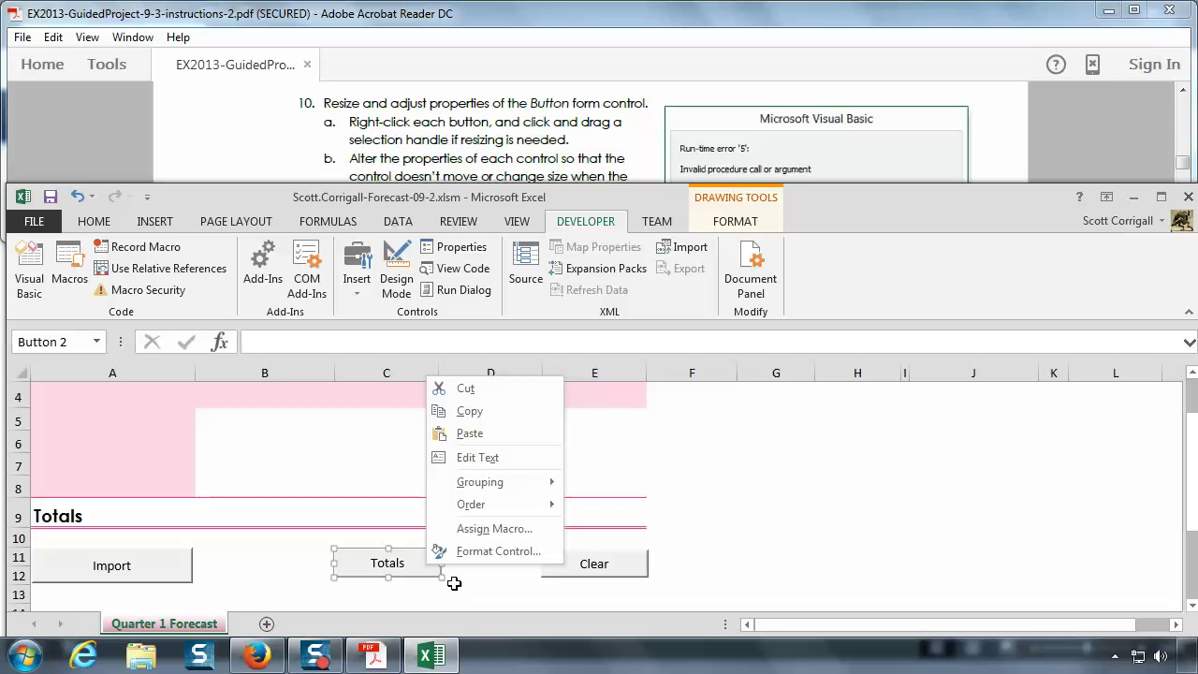
key(Escape)
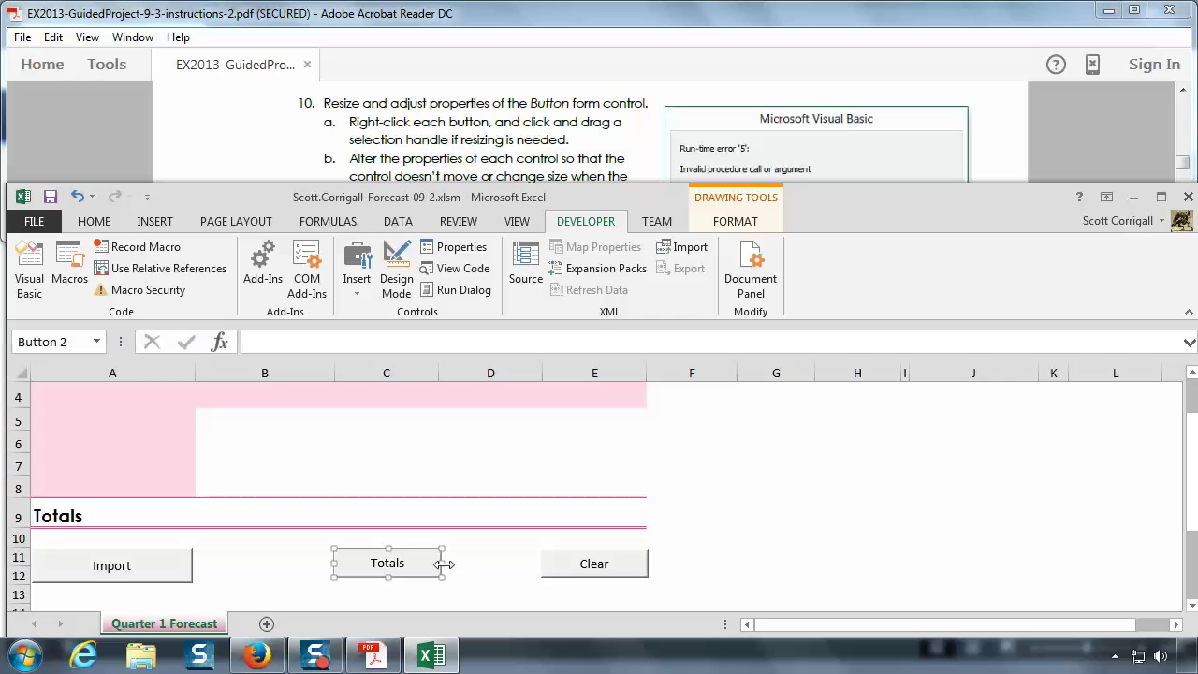
drag(445, 562, 437, 564)
drag(333, 561, 338, 562)
click(458, 558)
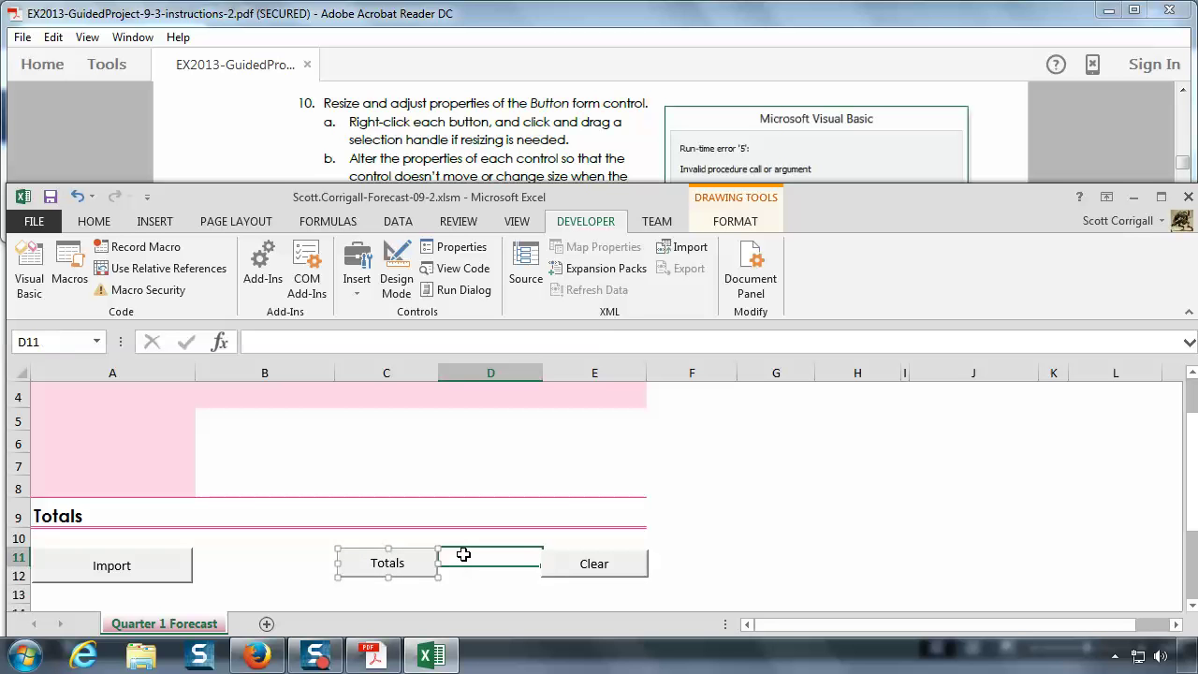
click(324, 558)
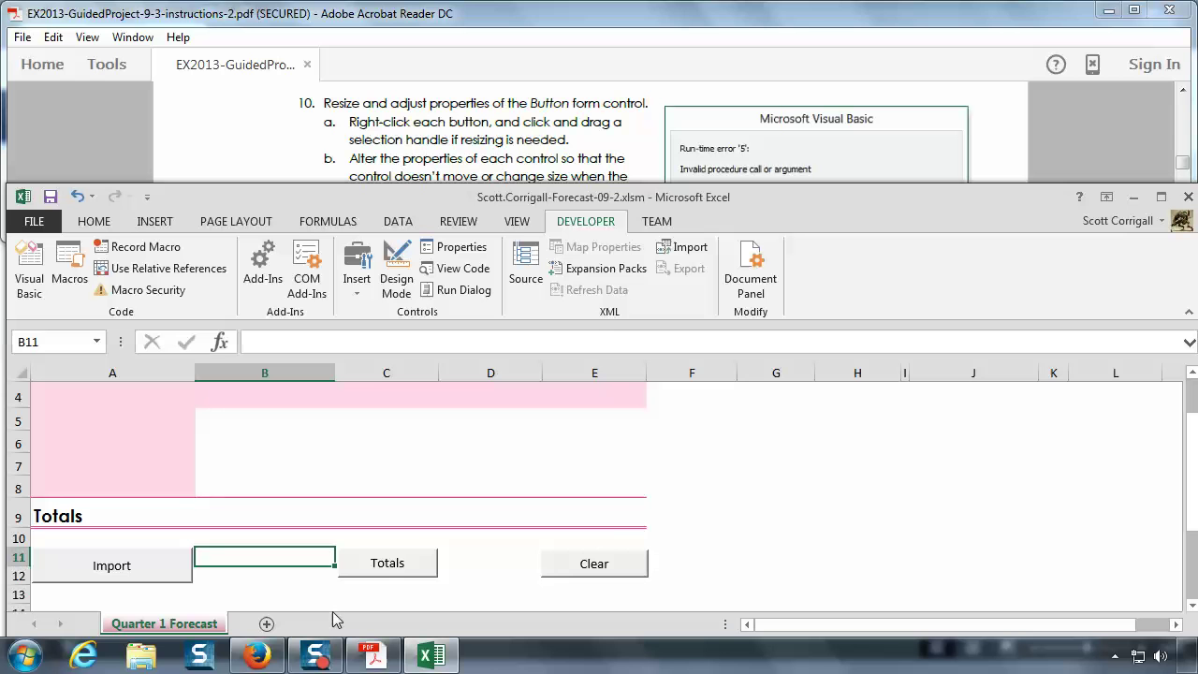
- Pull the left edge of the Clear button slightly inward so it starts inside column E, and deselect it
click(525, 562)
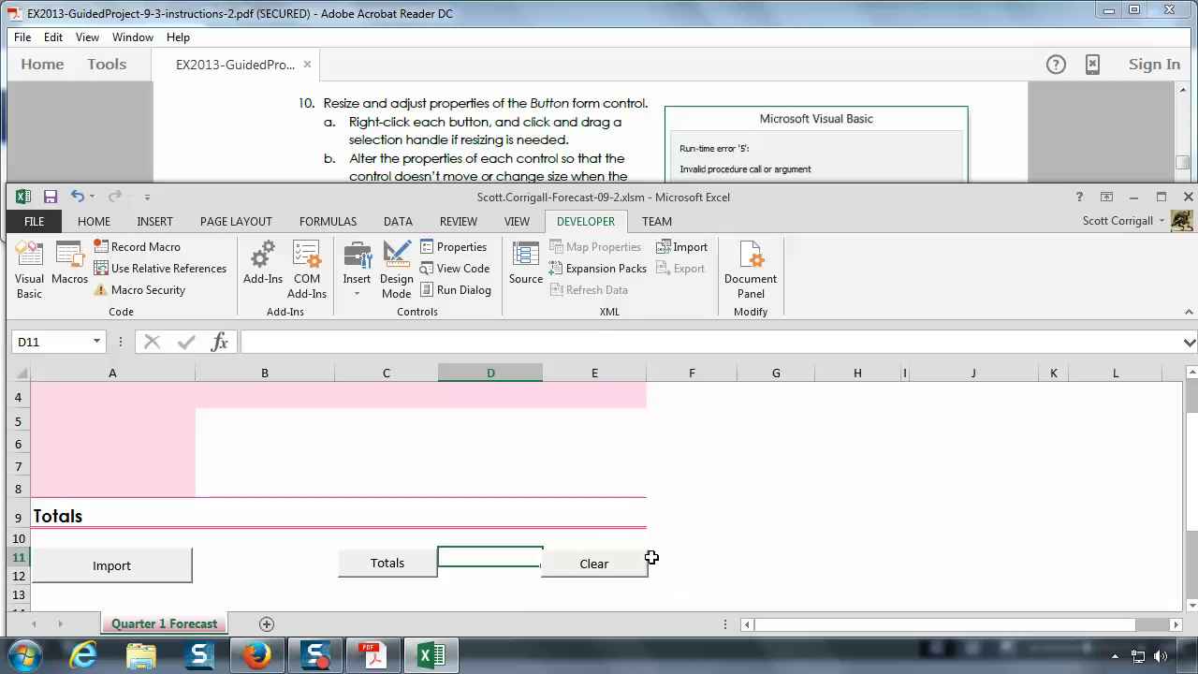
click(613, 539)
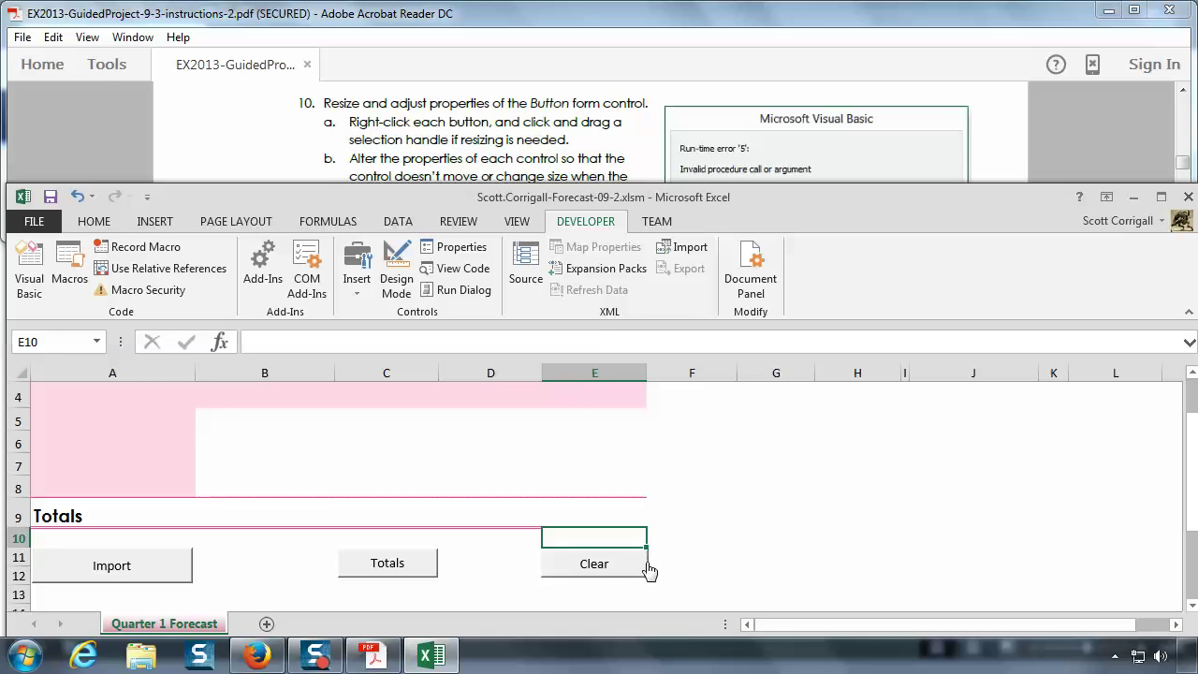
click(520, 563)
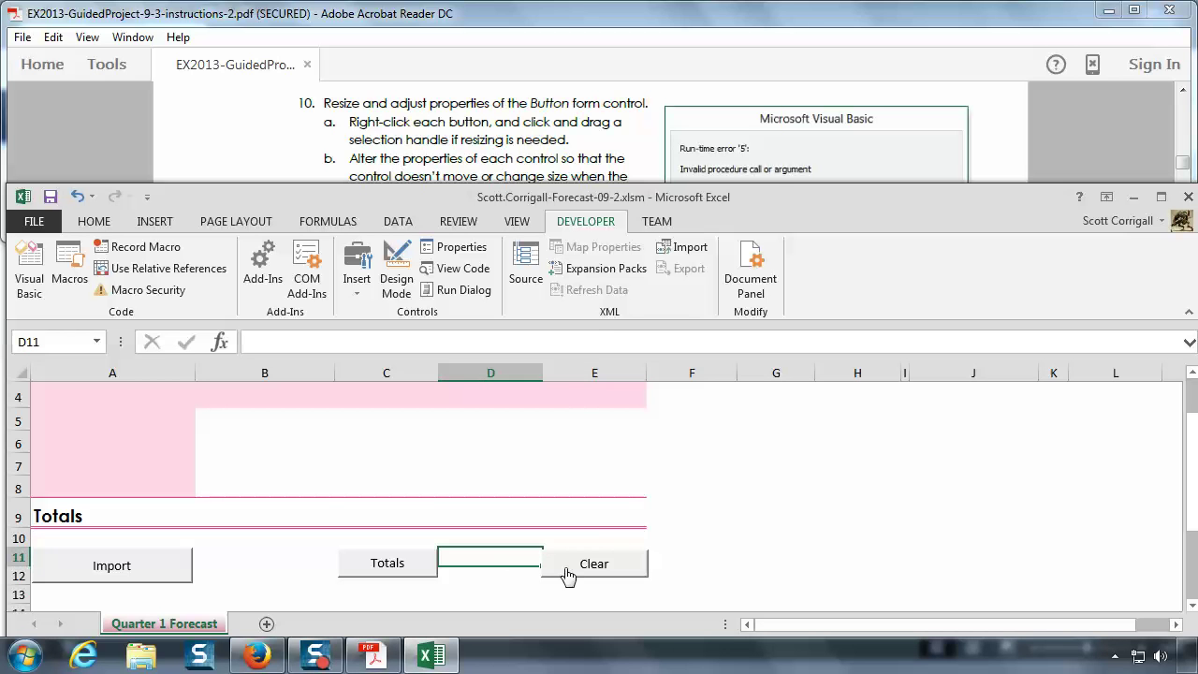
right_click(561, 567)
key(Escape)
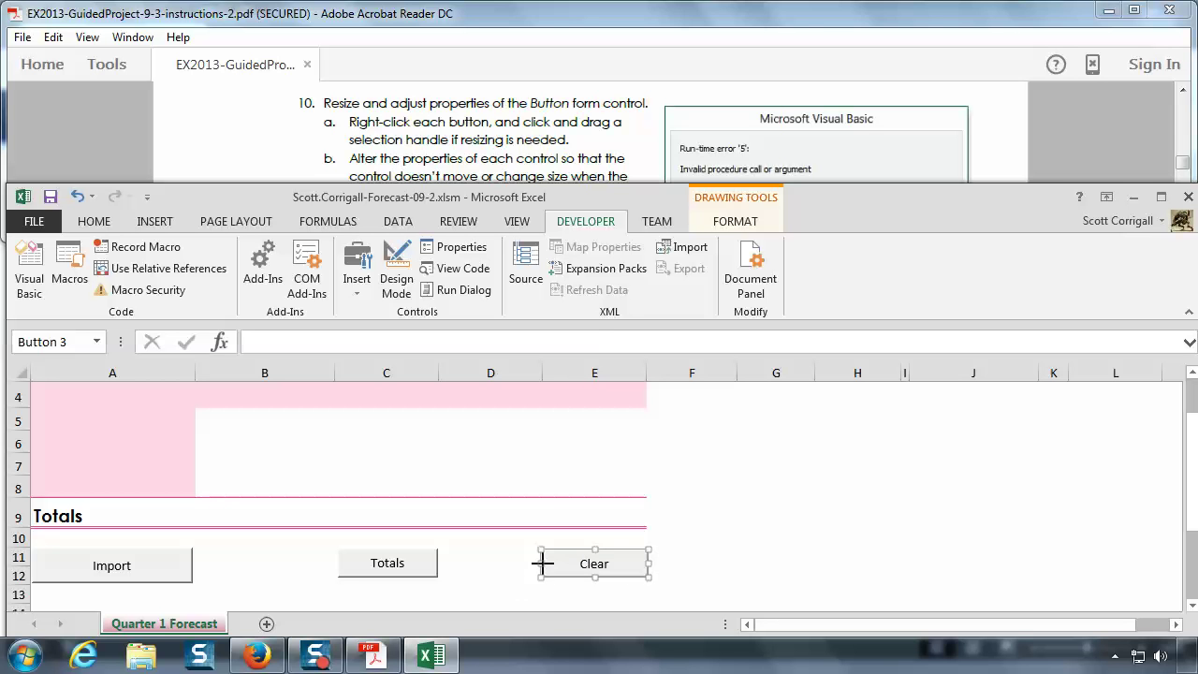
drag(543, 562, 543, 564)
click(499, 567)
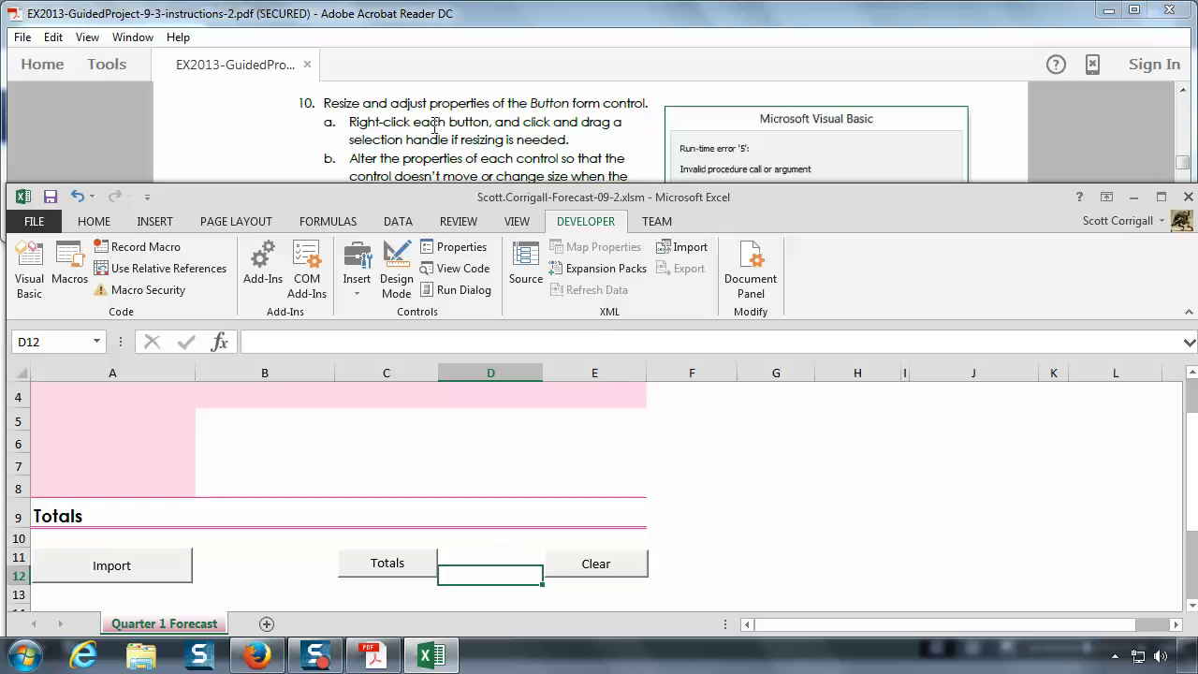
- Read instructions 10b and 10c in the PDF on control properties, and look at the Import button's Format Control dialog in Excel
click(385, 131)
scroll(385, 131, down, 2)
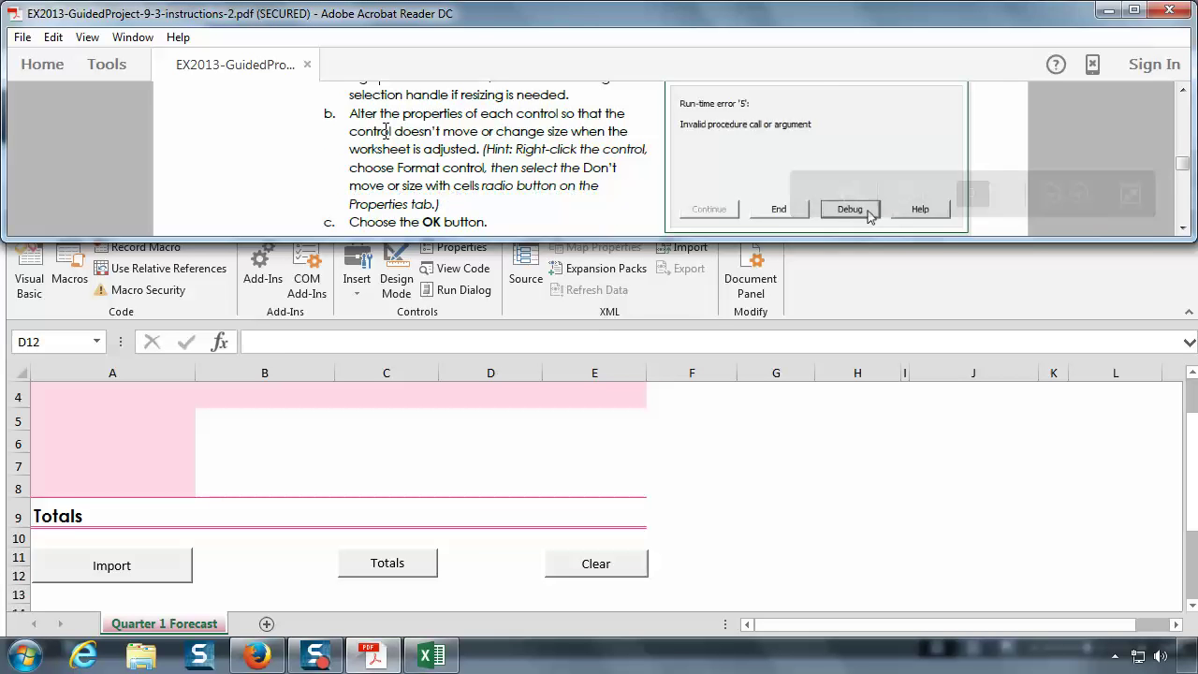
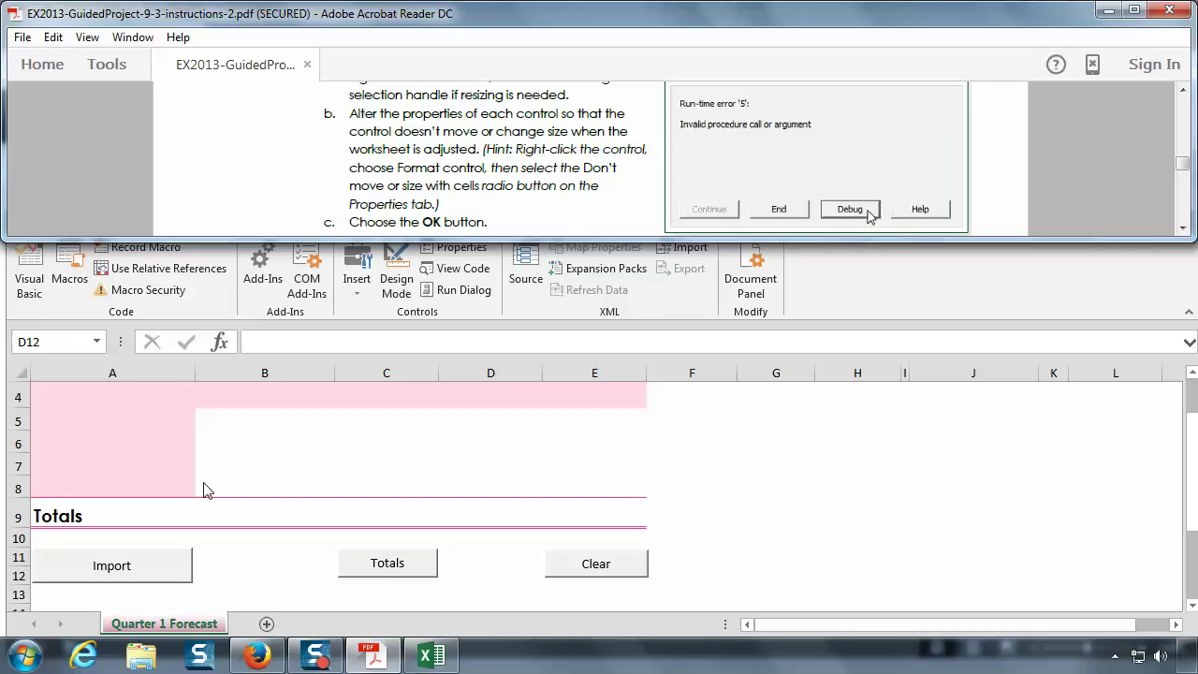
right_click(175, 571)
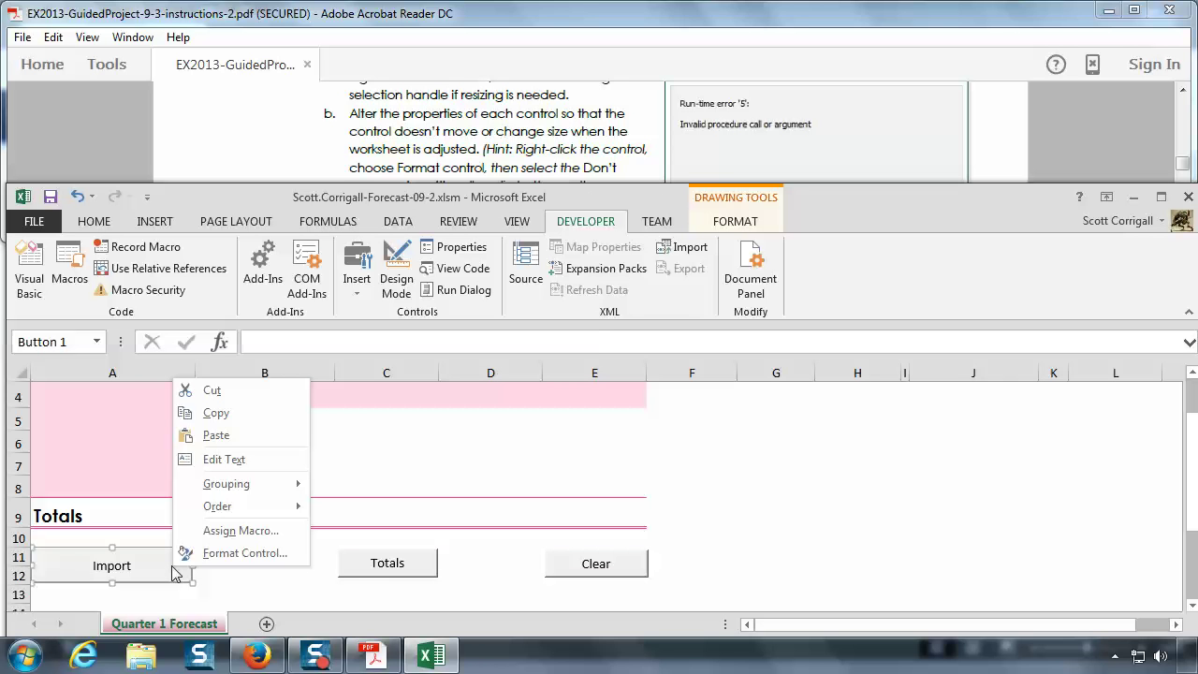
click(237, 557)
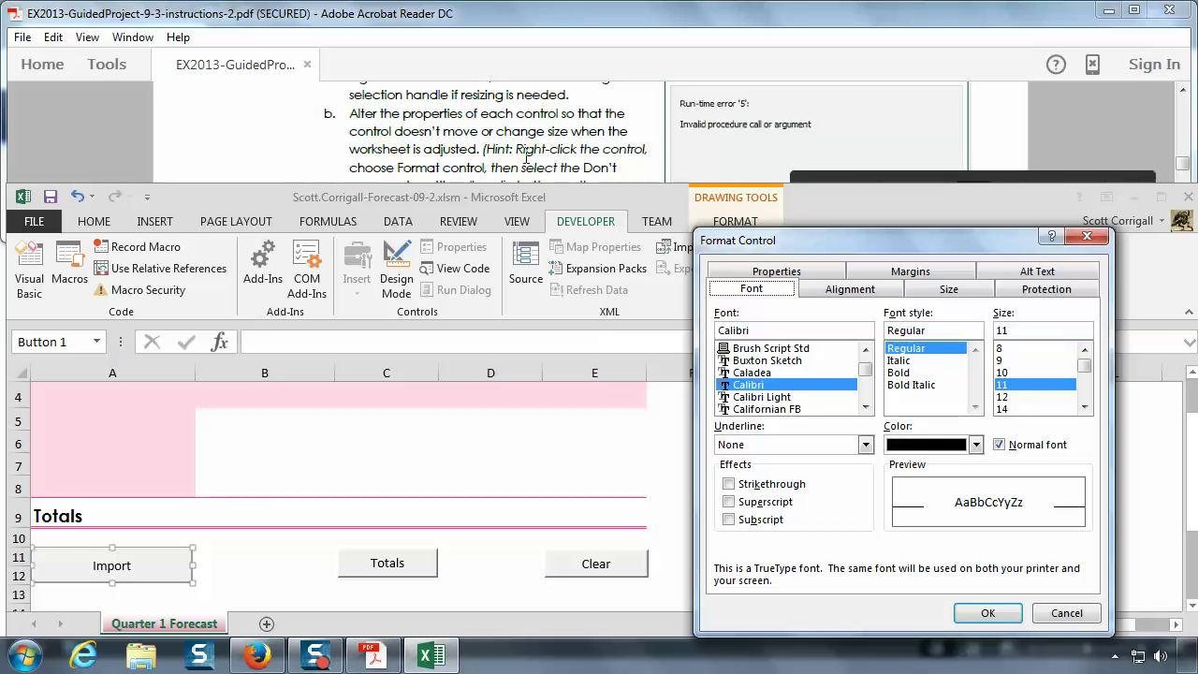
click(528, 159)
scroll(528, 159, down, 1)
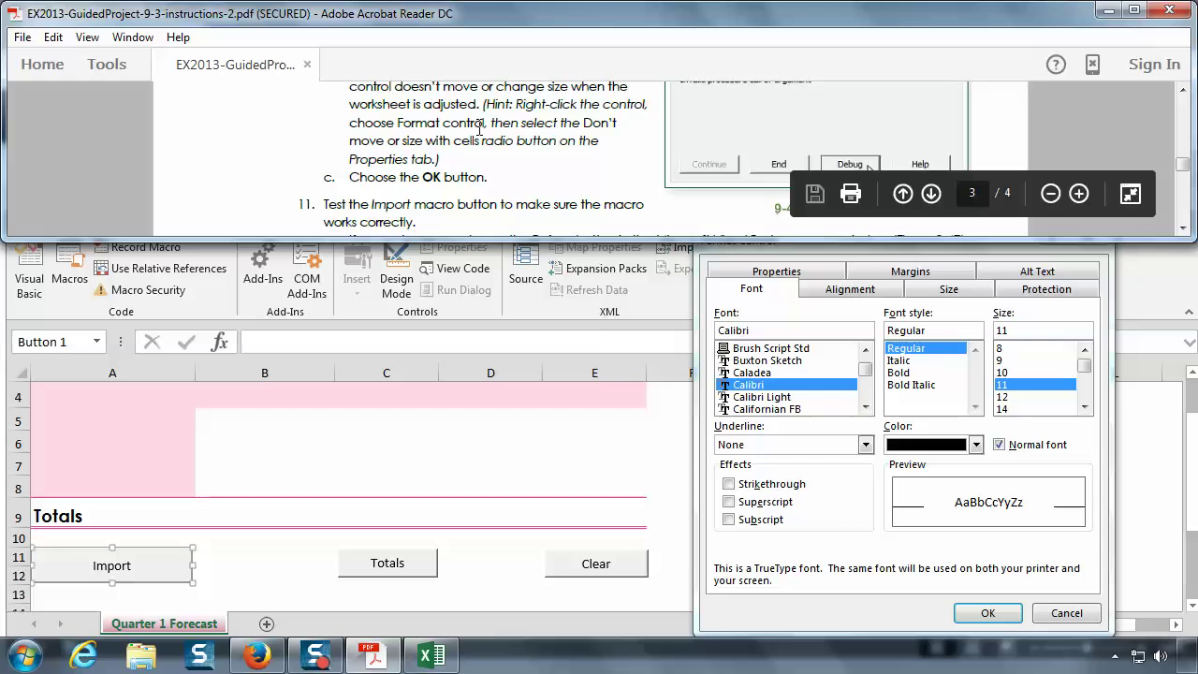
click(1067, 613)
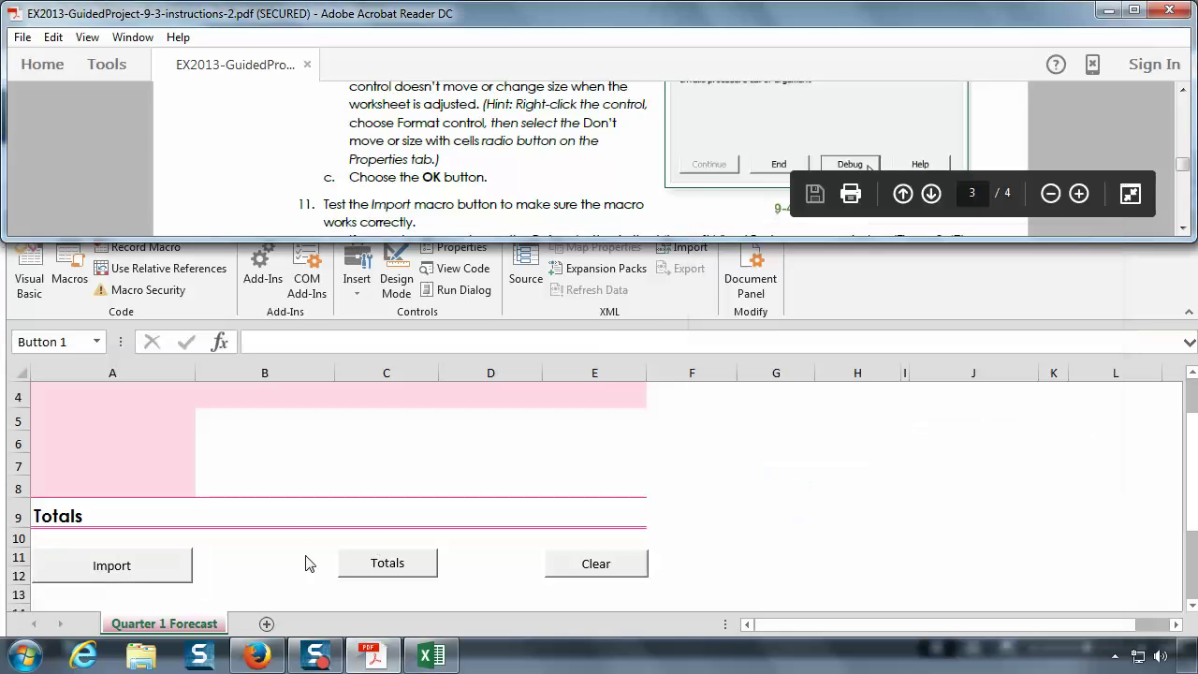
- Set the Import button's object positioning to Don't move or size with cells
click(156, 566)
right_click(157, 566)
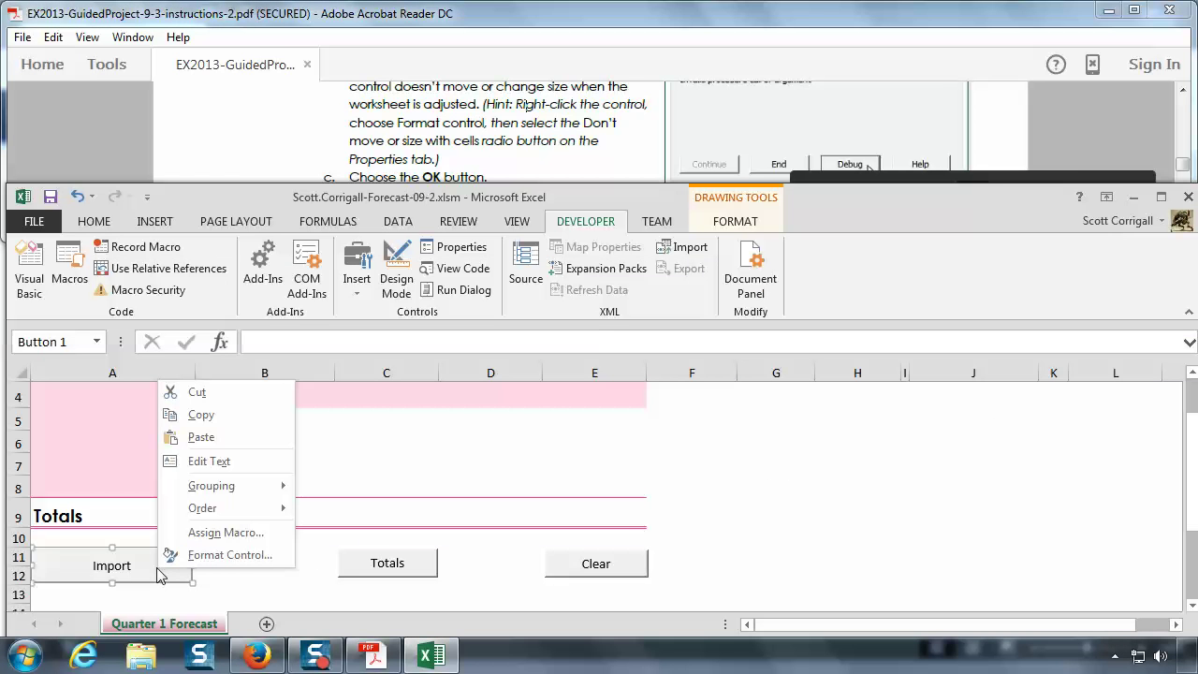
click(234, 556)
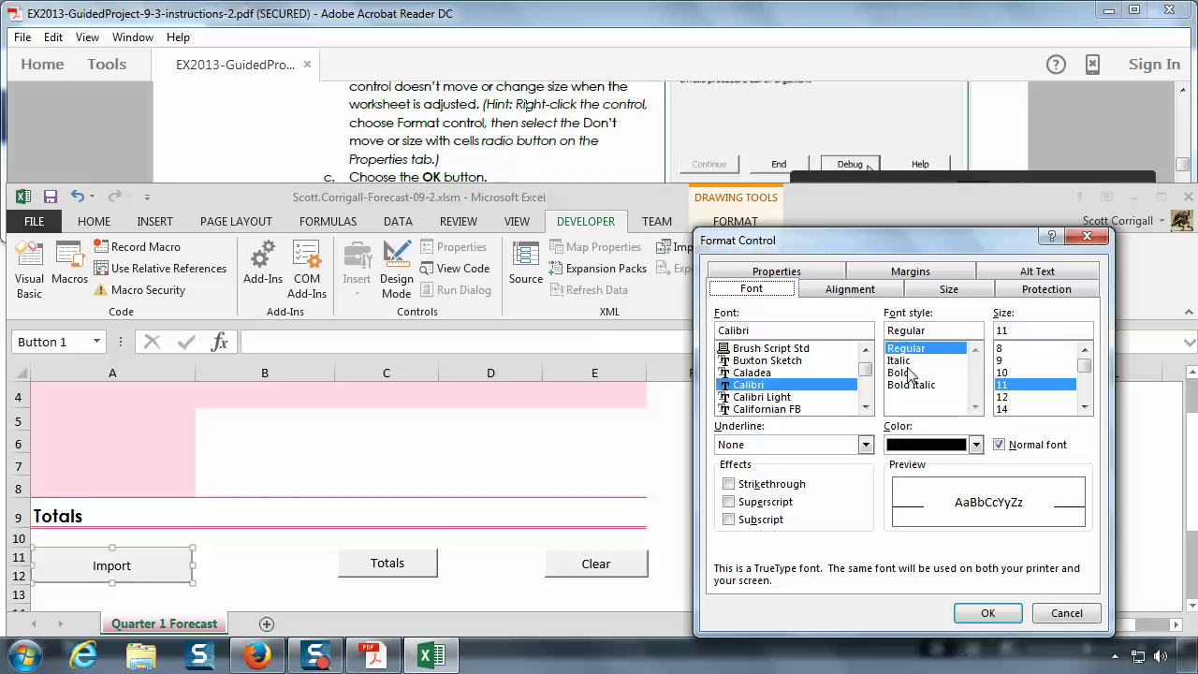
click(784, 273)
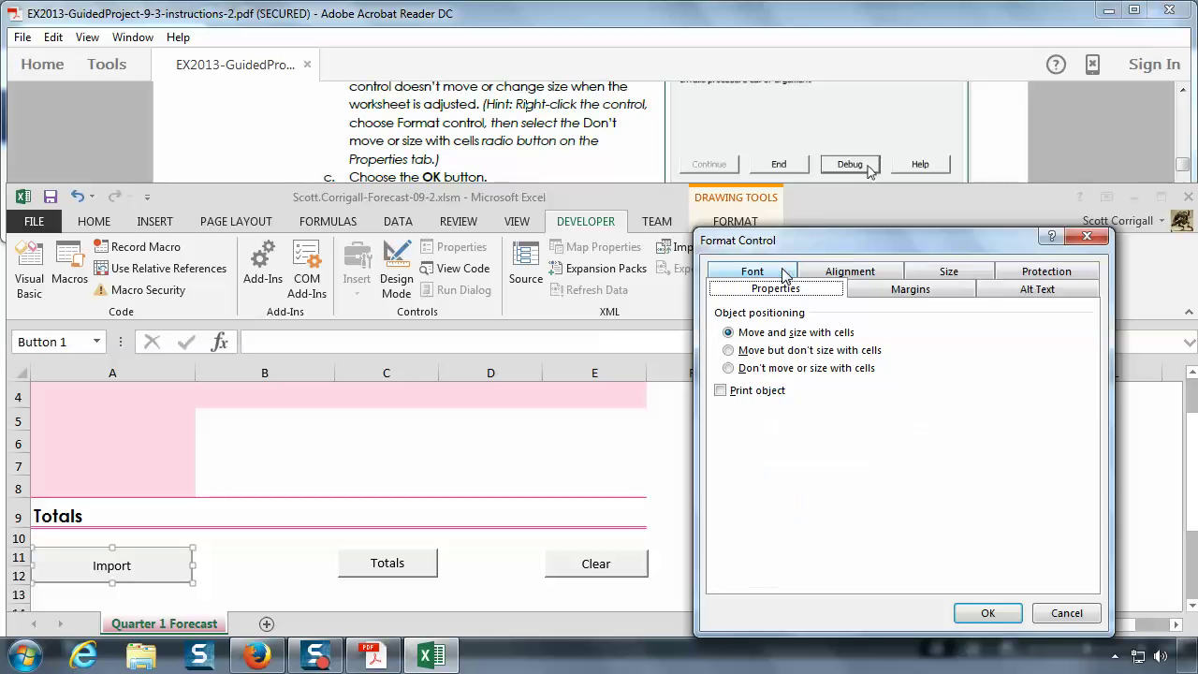
click(730, 369)
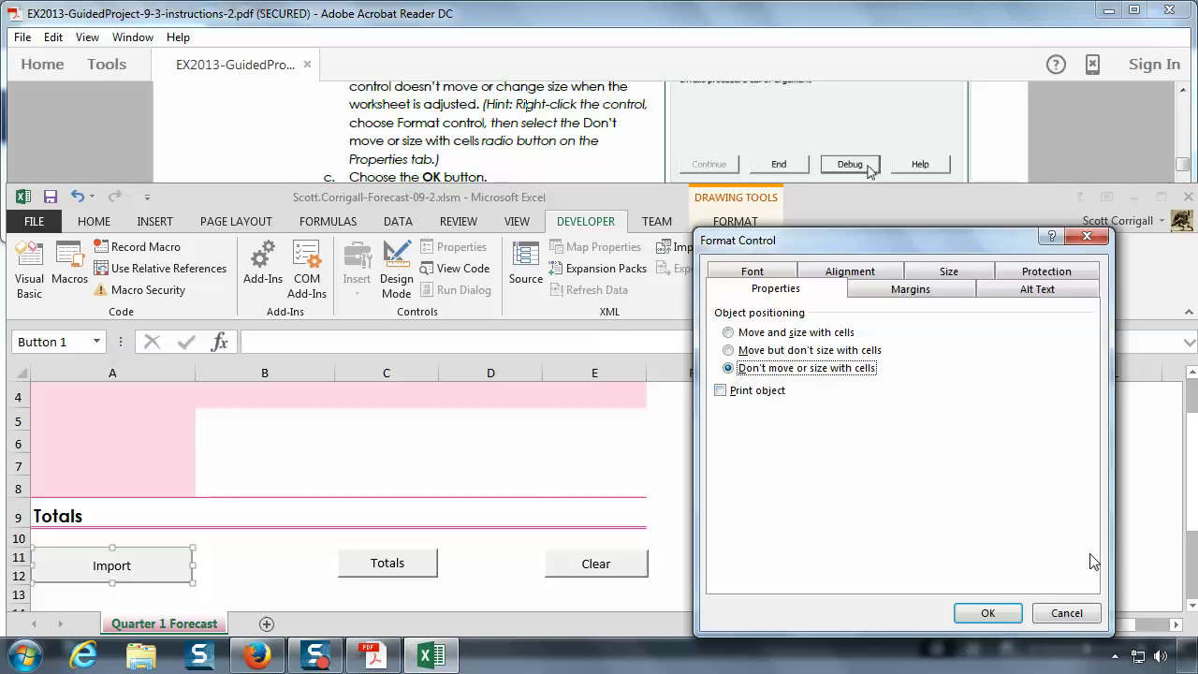
click(1016, 616)
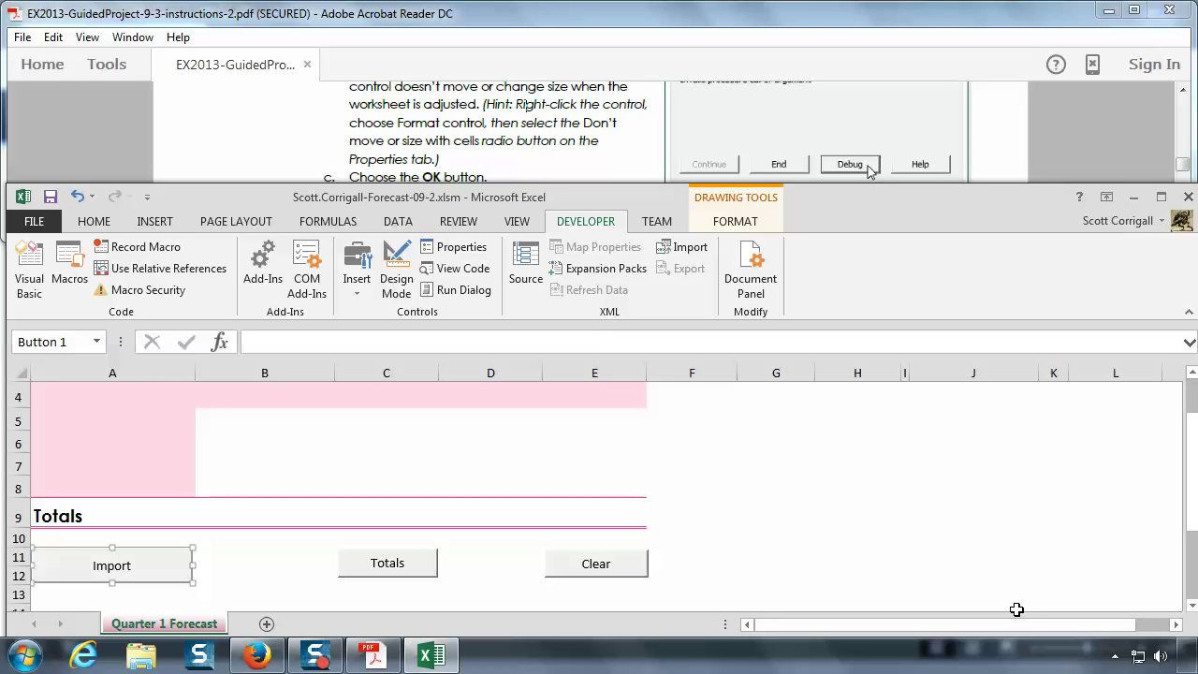
- Set the Totals button's object positioning to Don't move or size with cells
right_click(418, 561)
click(466, 540)
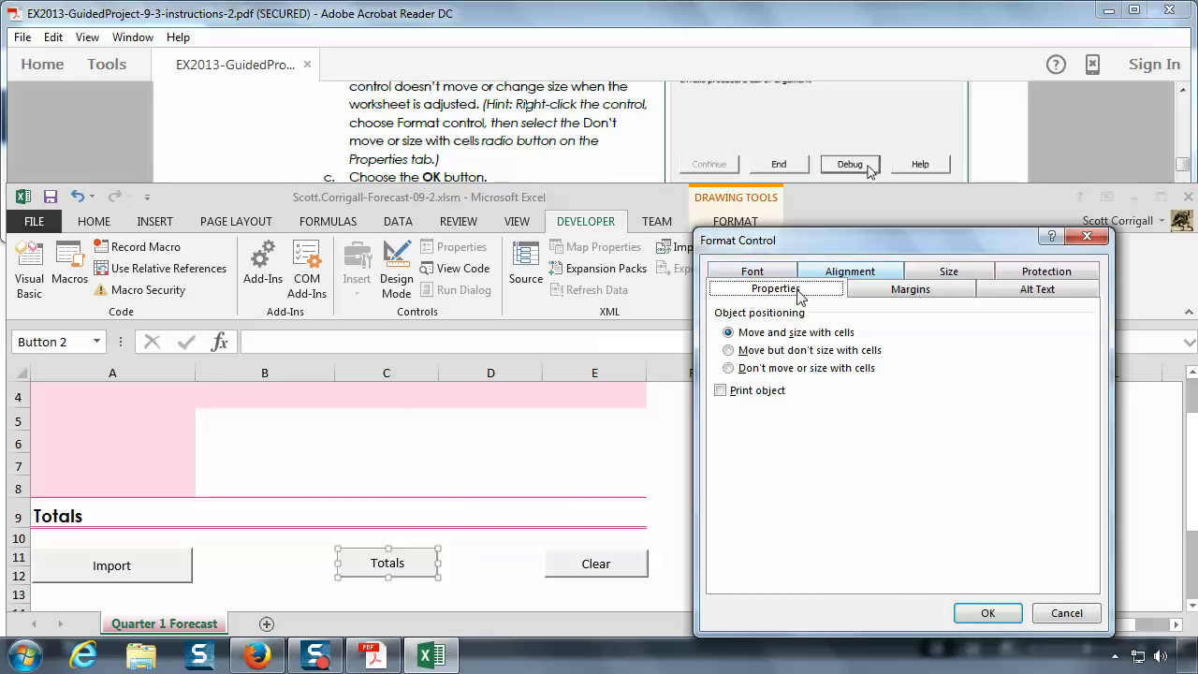
click(728, 367)
click(981, 613)
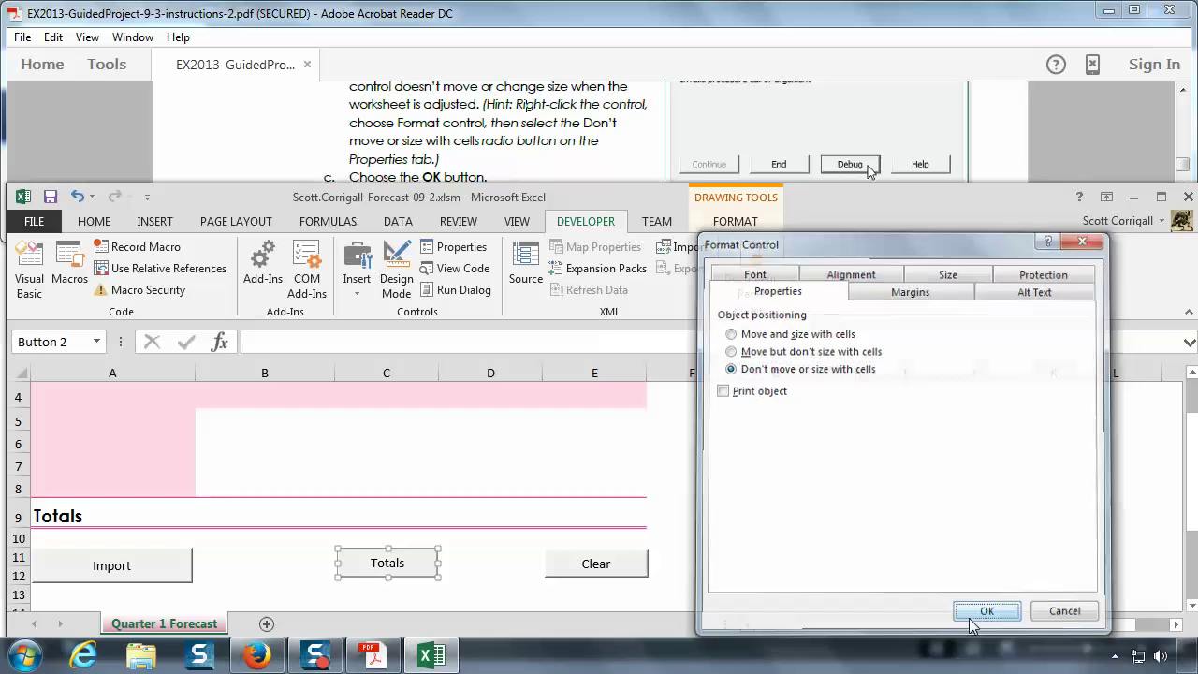
- Set the Clear button's object positioning to Don't move or size with cells
right_click(612, 567)
click(670, 549)
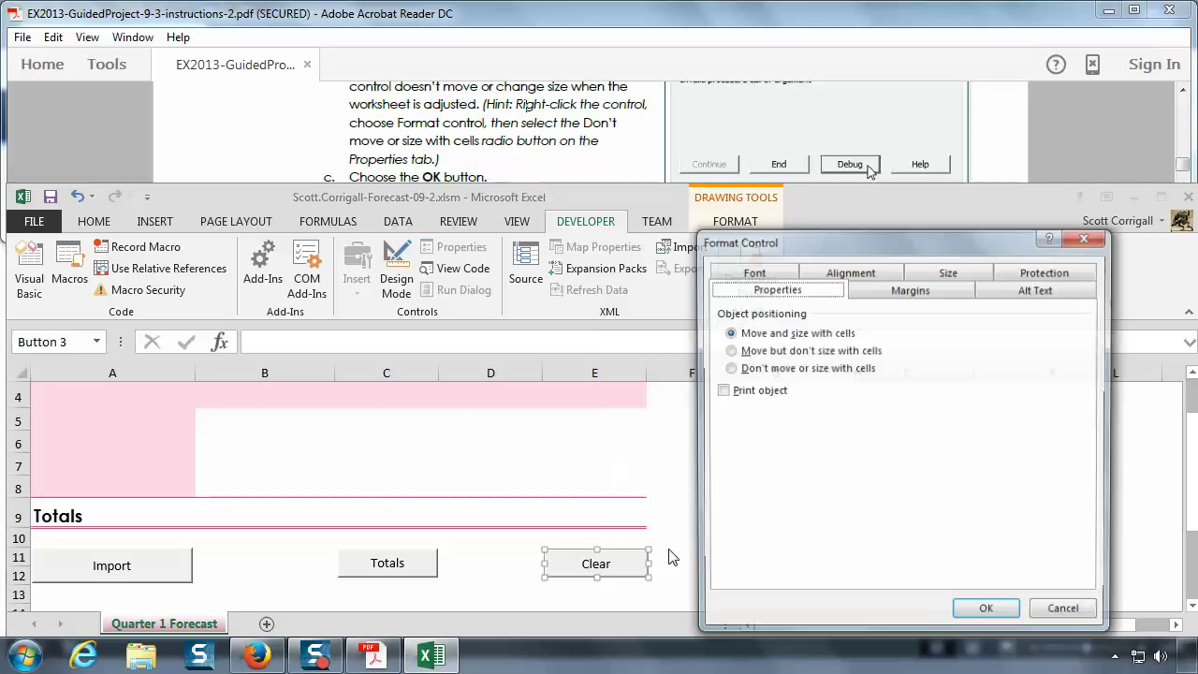
click(729, 368)
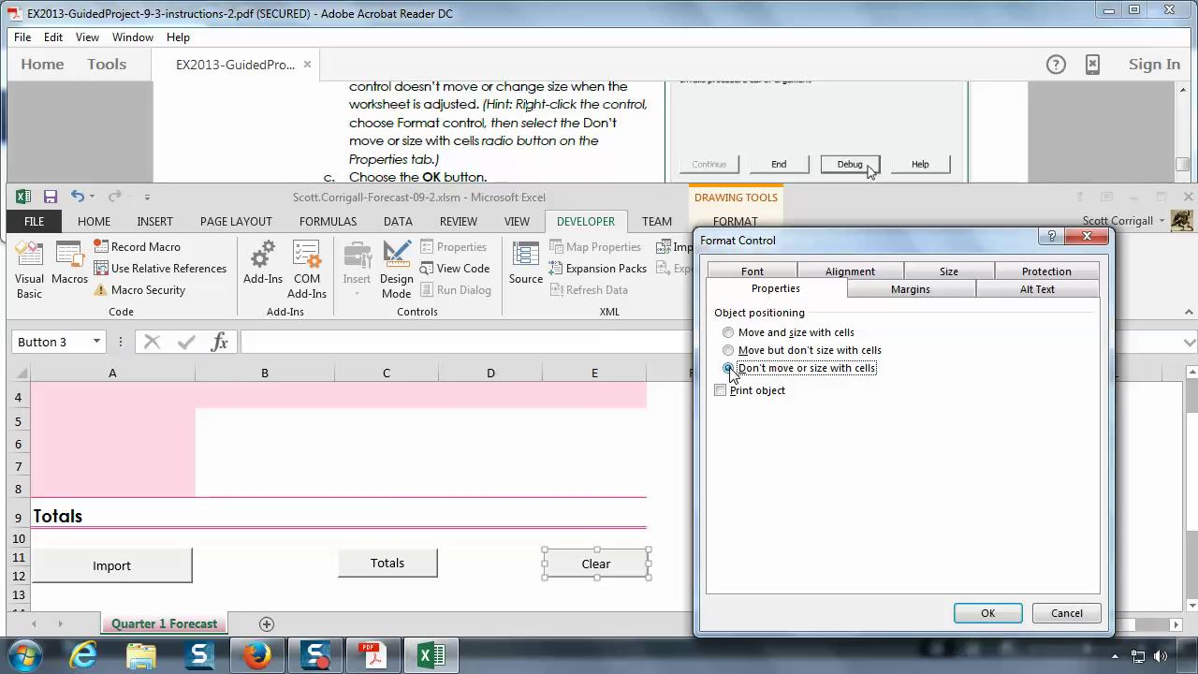
click(987, 613)
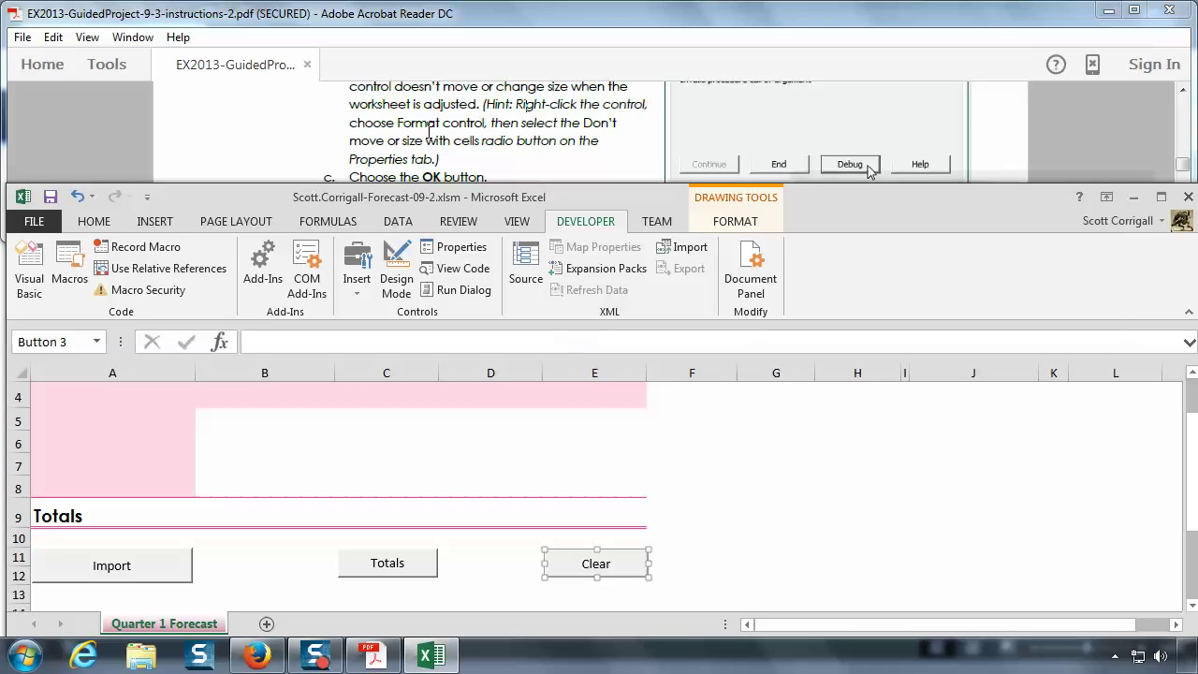
- Read instruction 11 in the PDF, and in Excel test the Import macro by running its worksheet button
click(433, 129)
scroll(492, 161, up, 2)
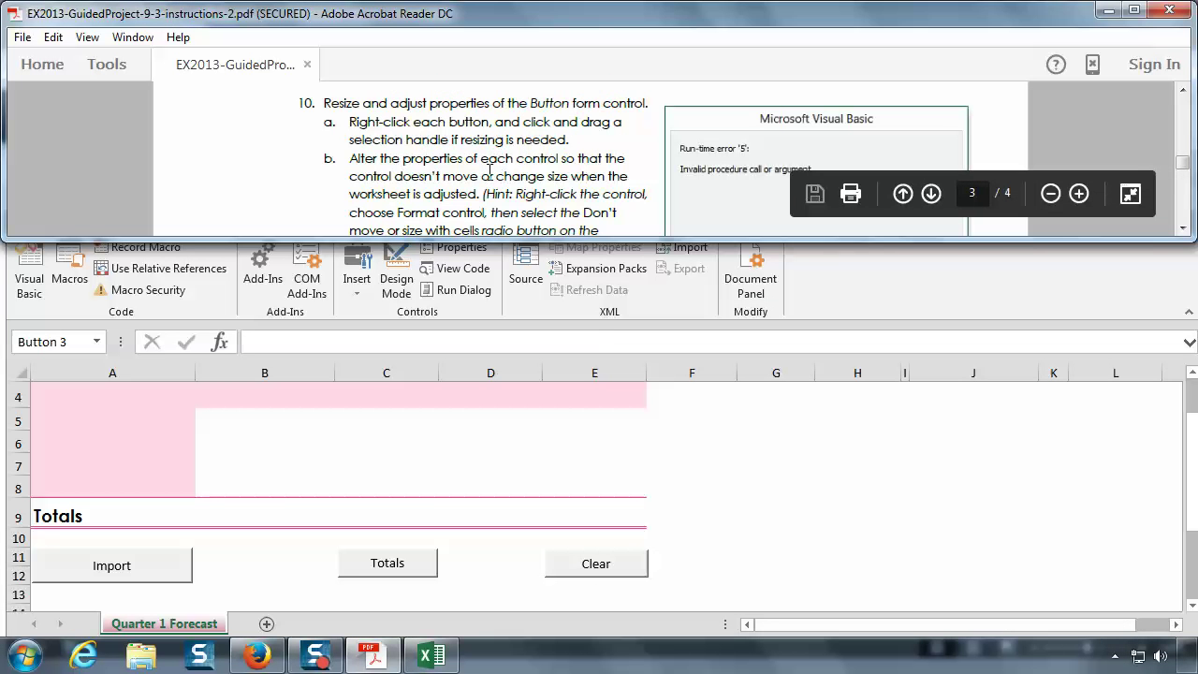
scroll(488, 172, down, 1)
scroll(489, 173, down, 3)
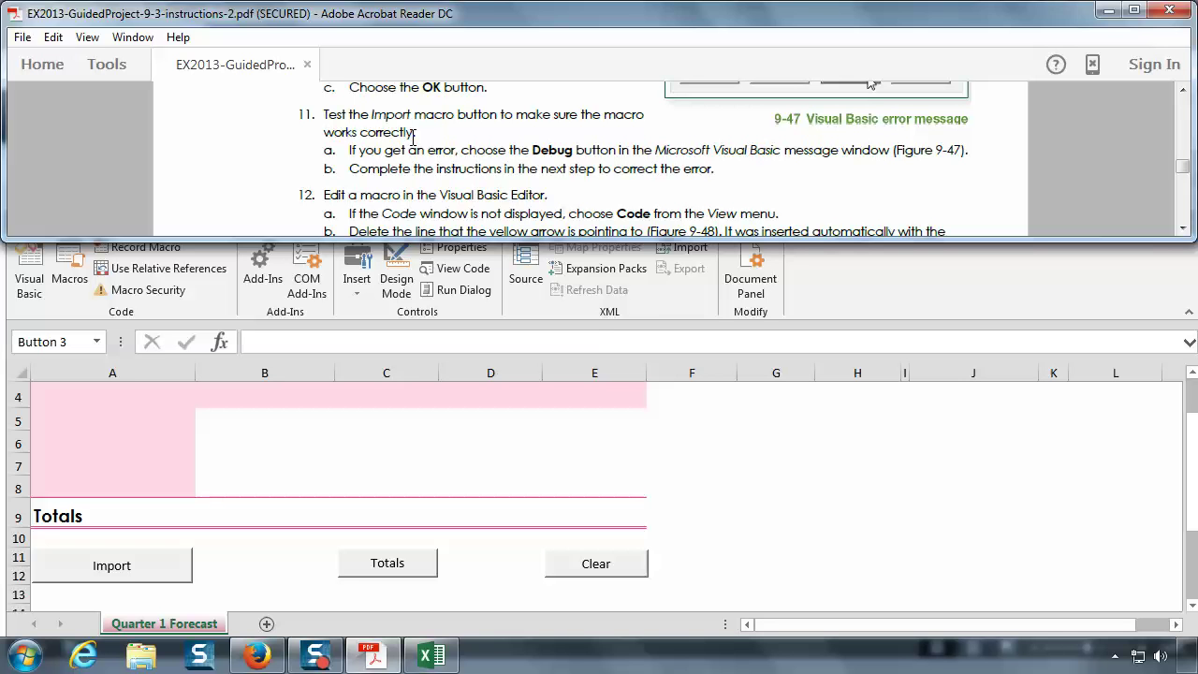
click(811, 475)
scroll(792, 477, up, 1)
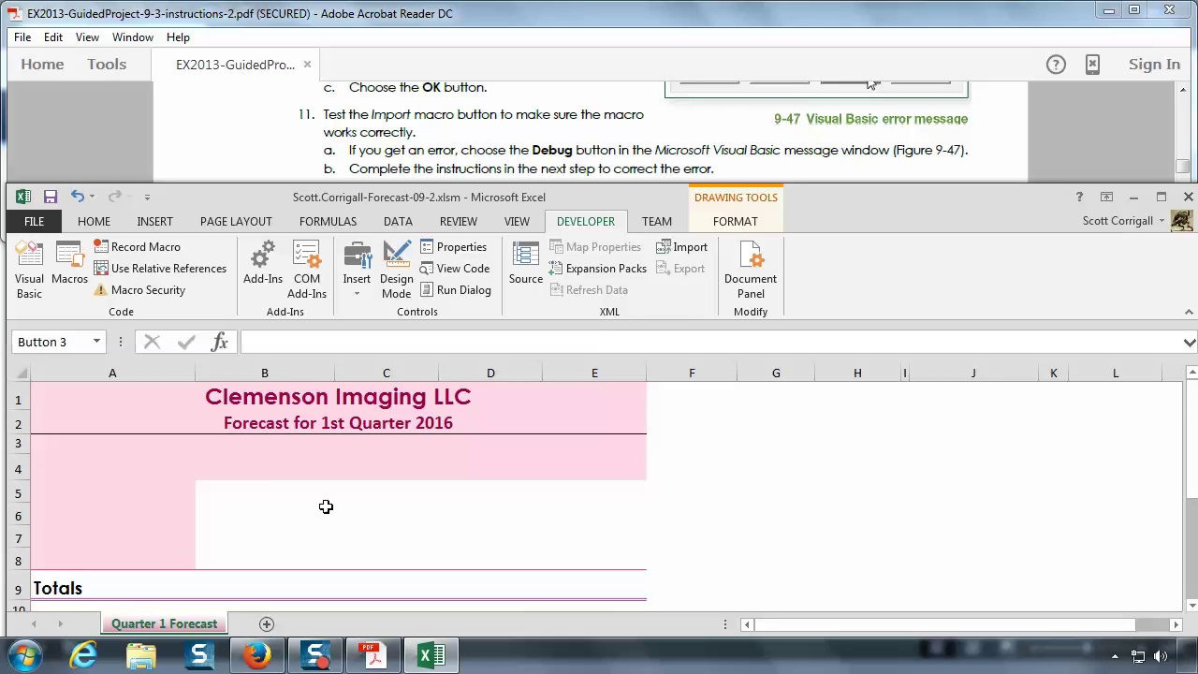
scroll(326, 473, down, 1)
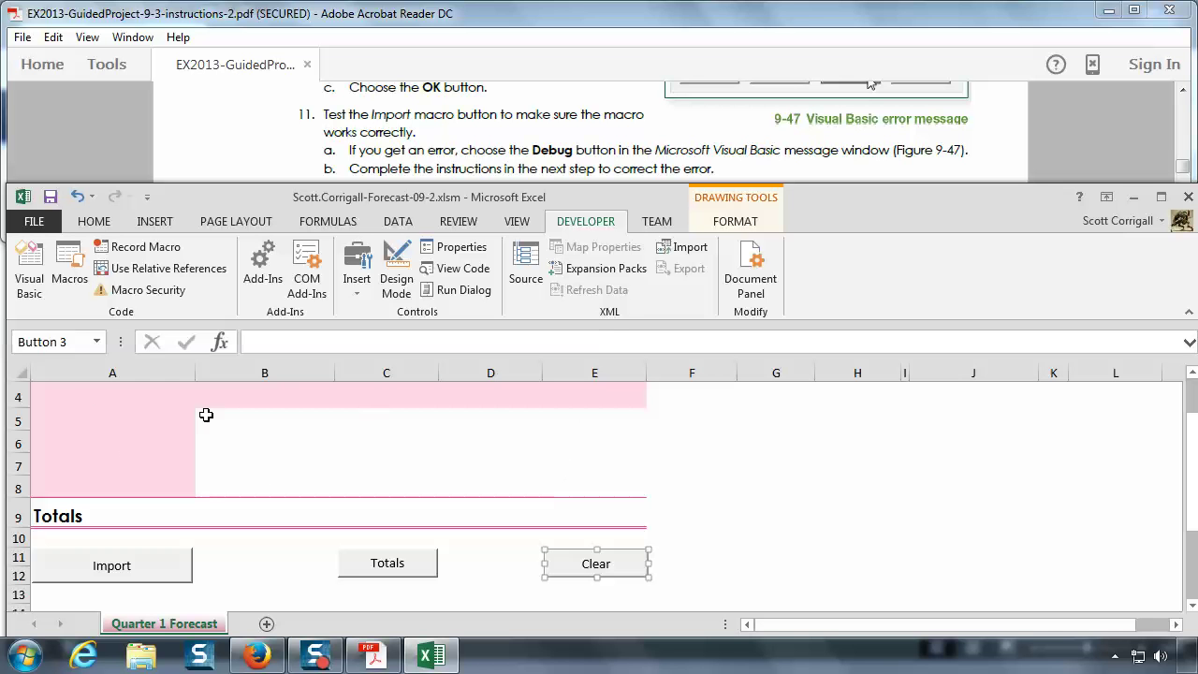
click(136, 573)
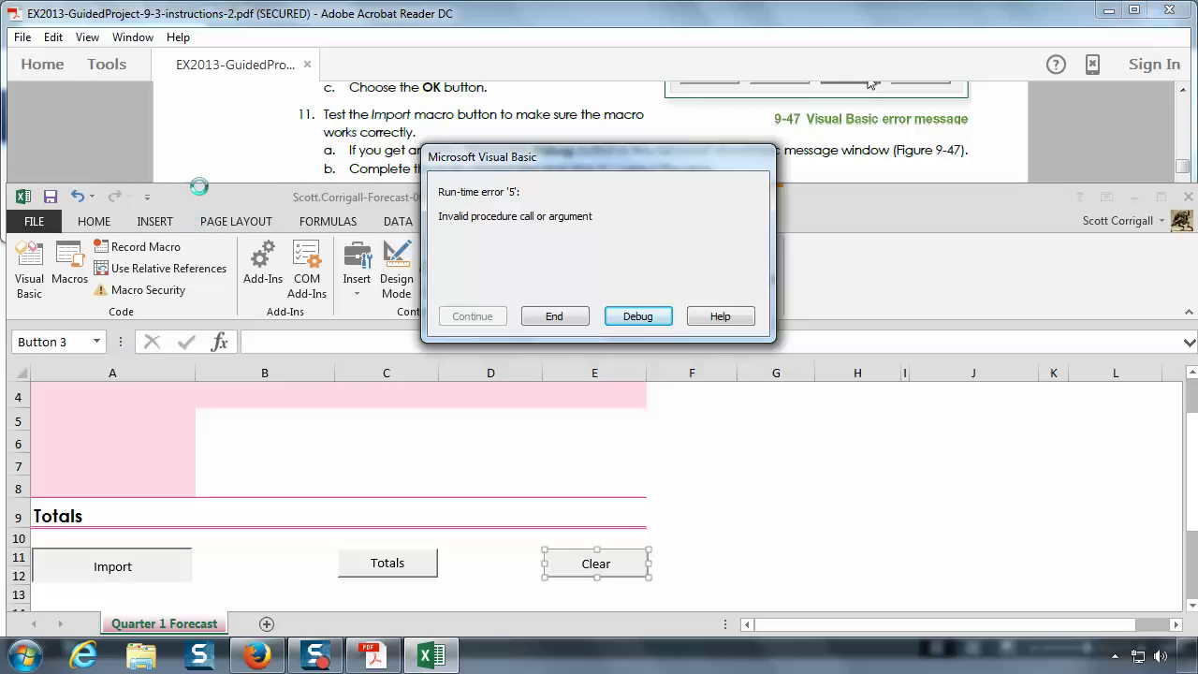
- Check instructions 11a and 11b in the PDF, debug the Import macro's run-time error in the Visual Basic Editor, and enlarge the code window
click(212, 142)
scroll(213, 143, down, 1)
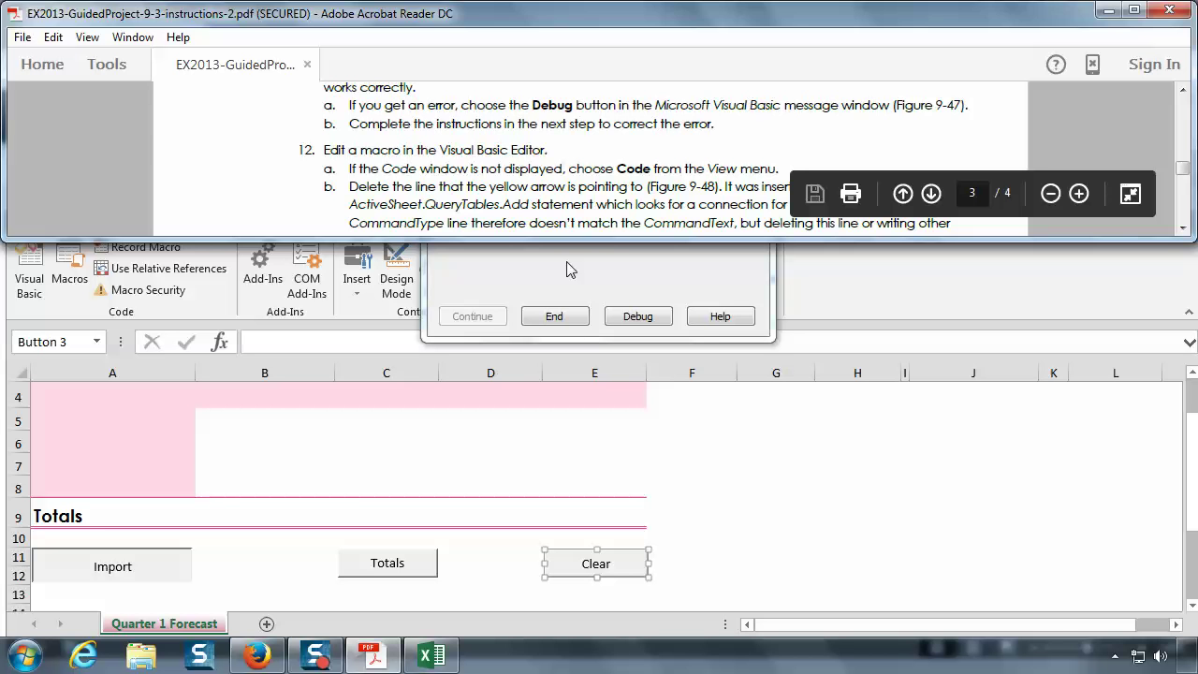
click(646, 316)
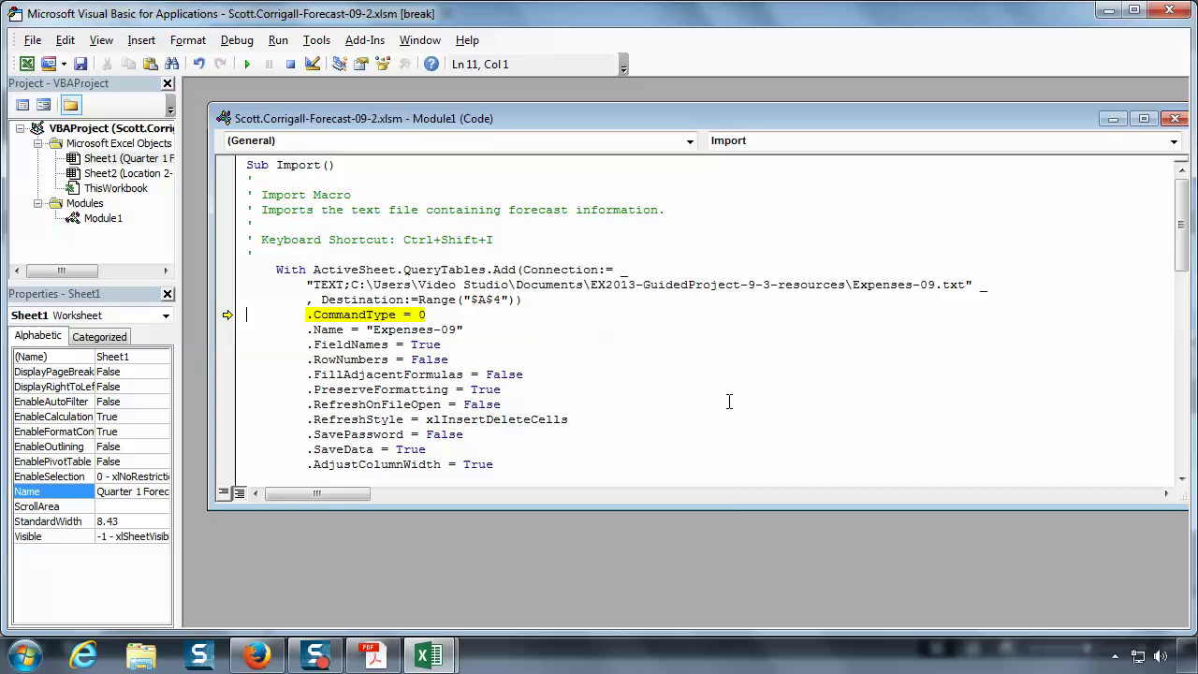
drag(728, 507, 719, 627)
- Examine the recorded VBA code of the Import, Totals and Clear macros in Module1
scroll(836, 402, down, 1)
scroll(837, 403, down, 1)
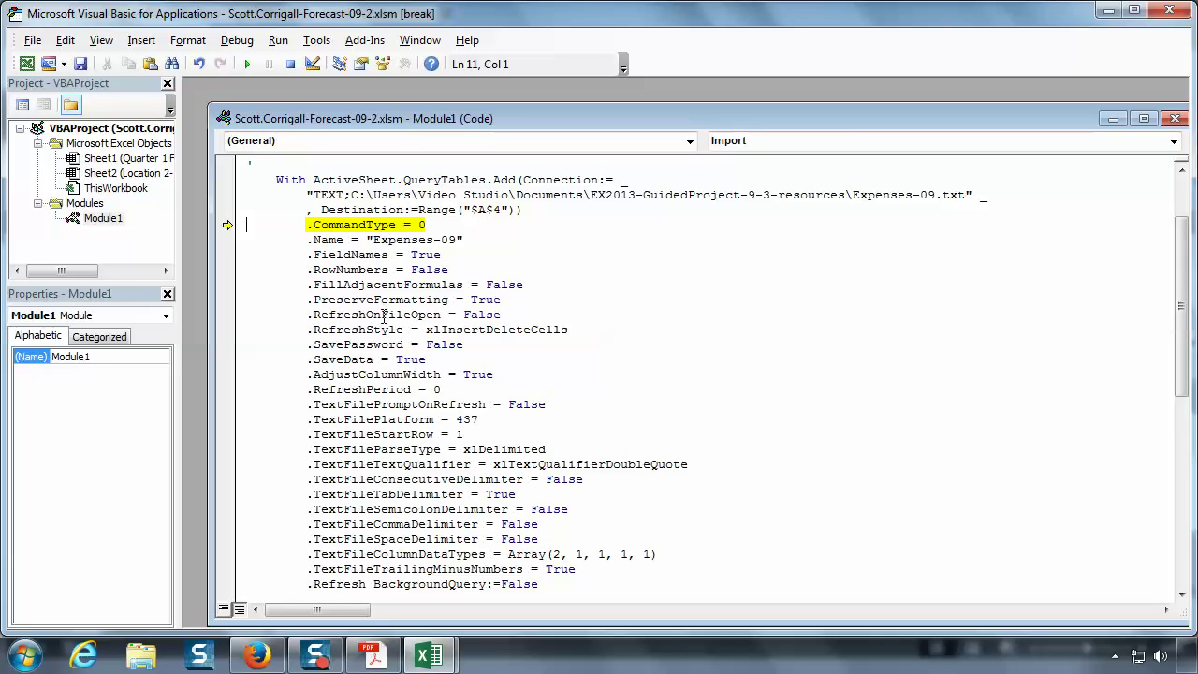
mouse_move(543, 449)
scroll(597, 328, down, 1)
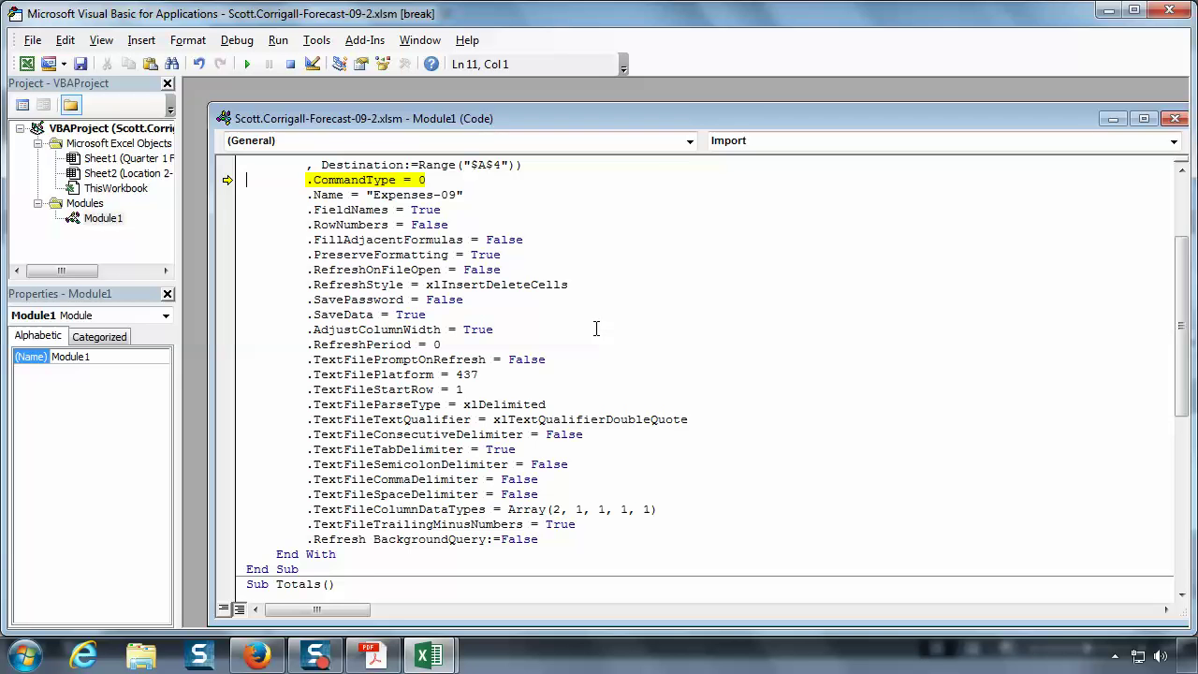
scroll(596, 329, down, 7)
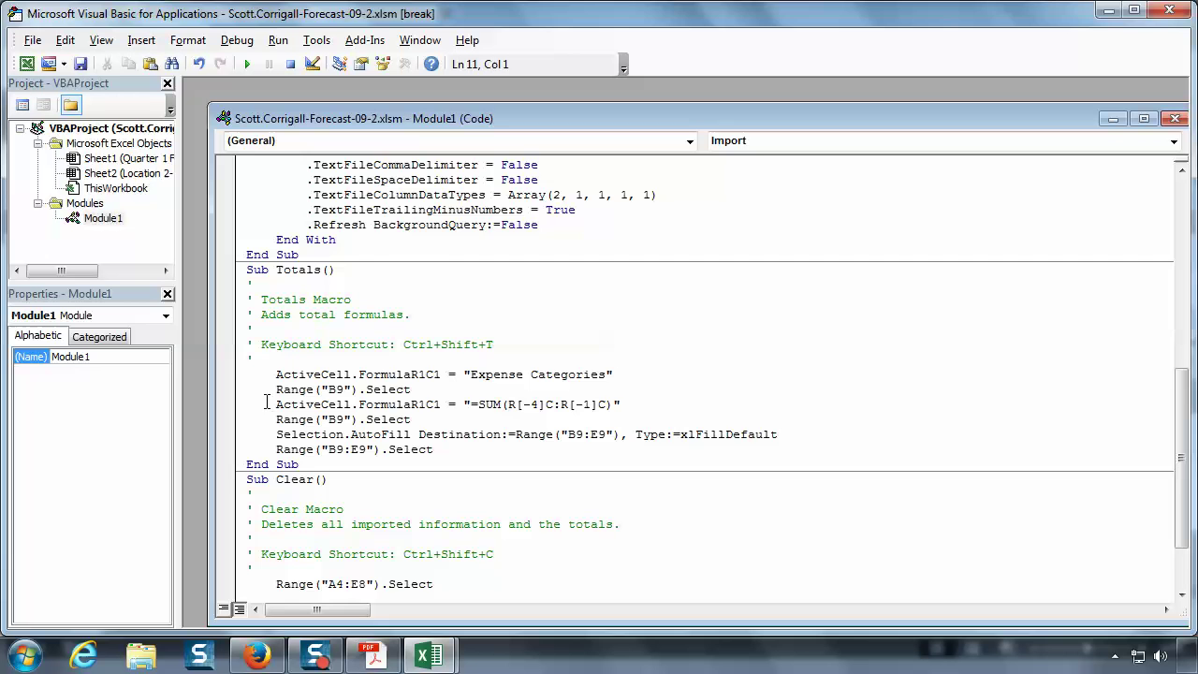
scroll(499, 326, down, 2)
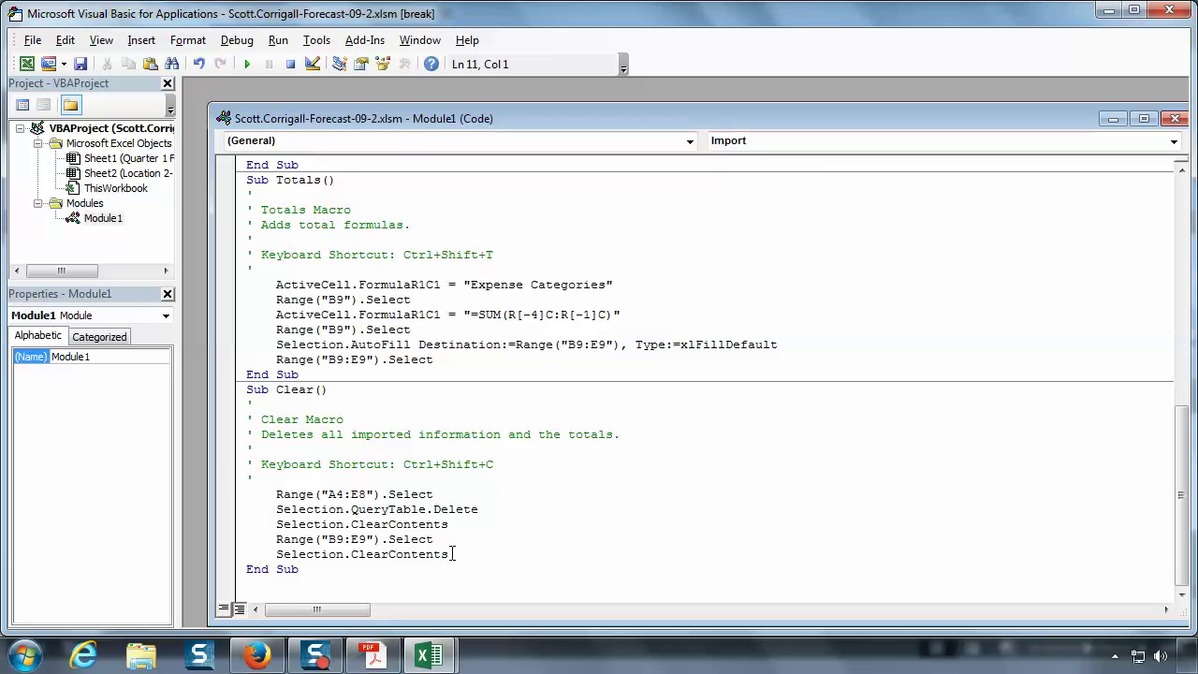
scroll(415, 293, up, 4)
scroll(414, 293, up, 7)
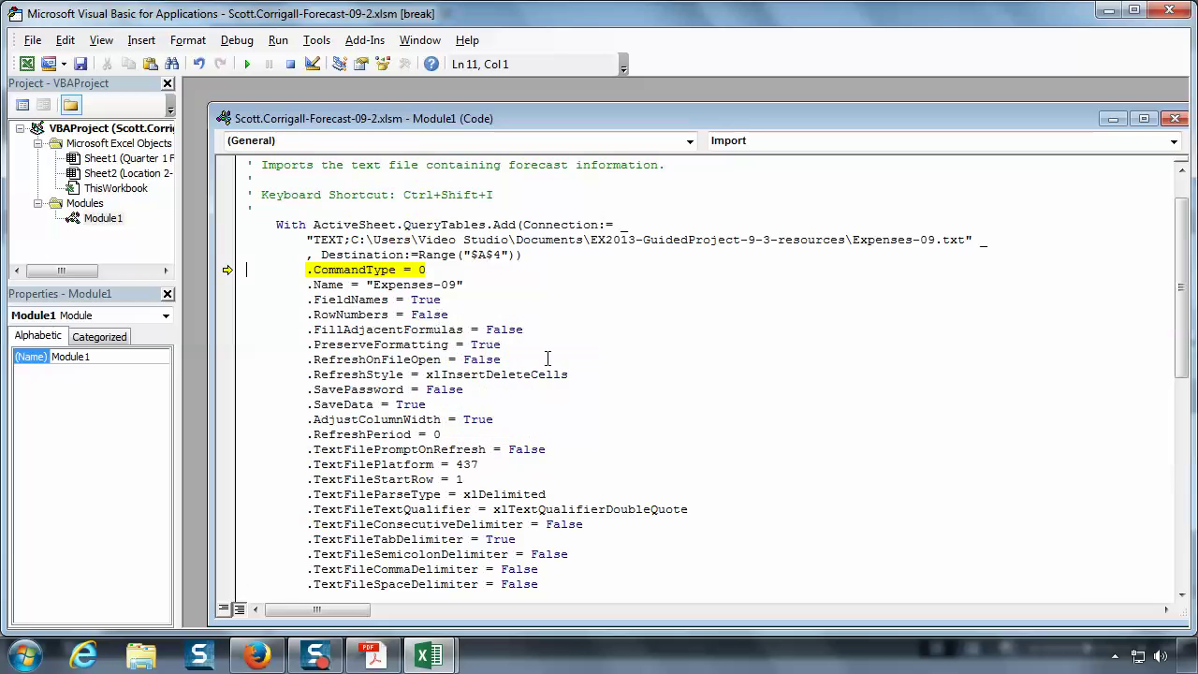
- Read instruction 12 and its figure in the PDF to see which line of the Import macro needs deleting
click(377, 655)
click(377, 655)
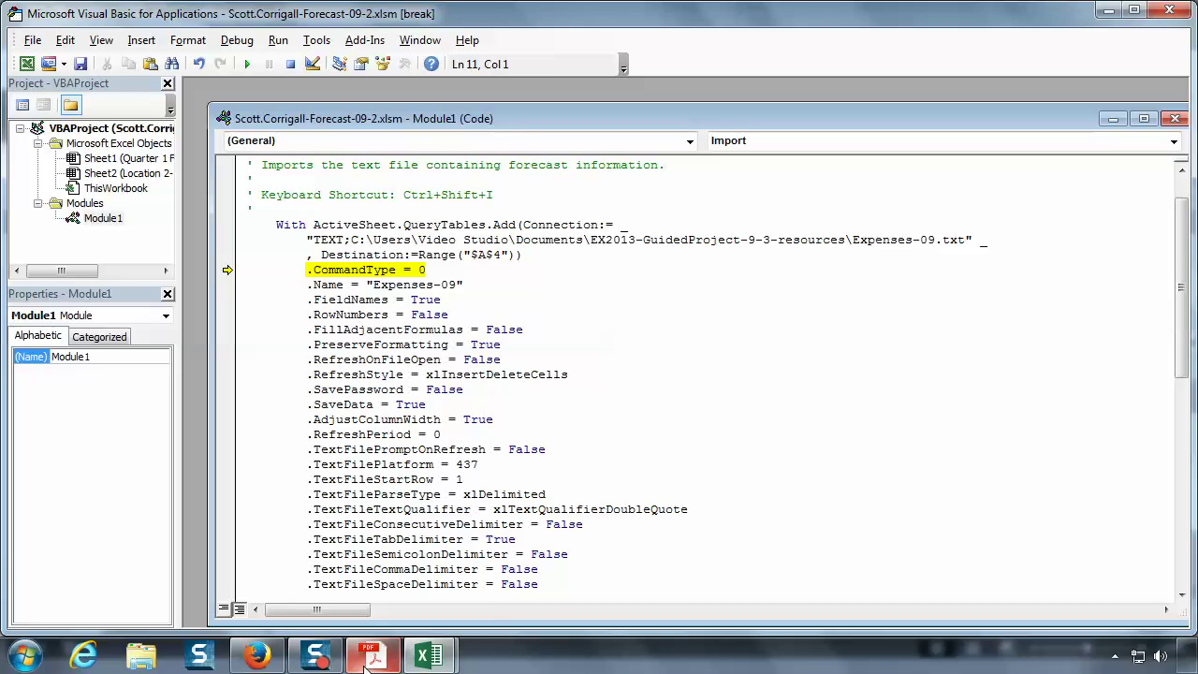
mouse_move(367, 662)
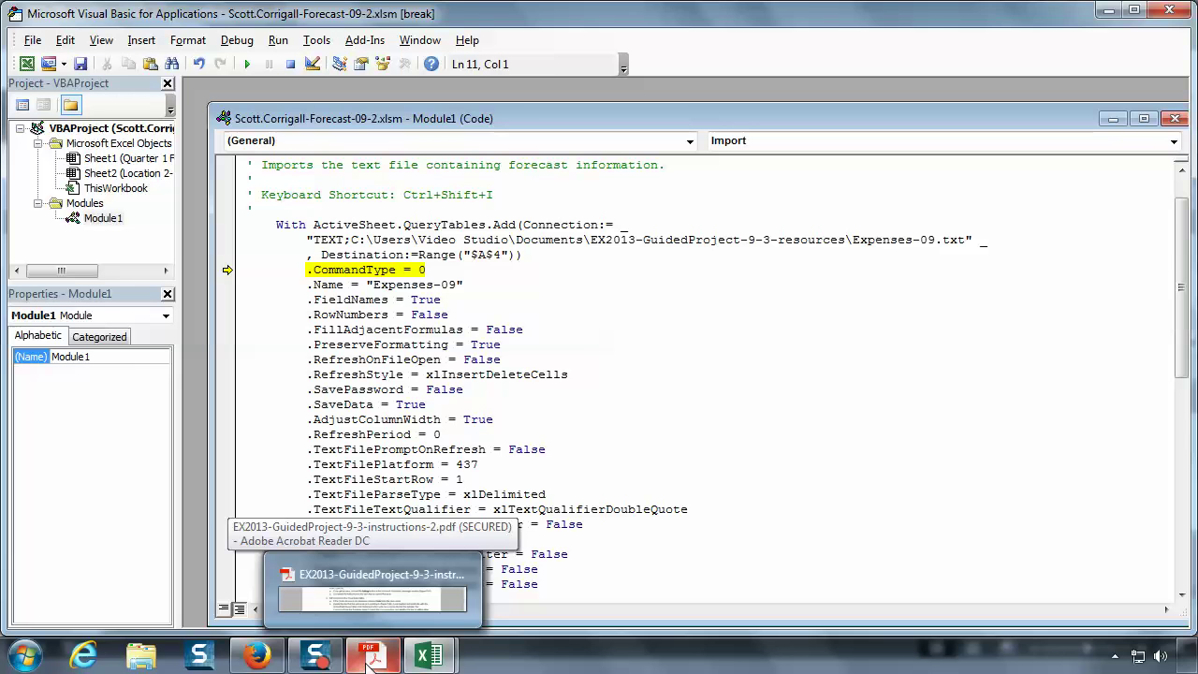
click(369, 661)
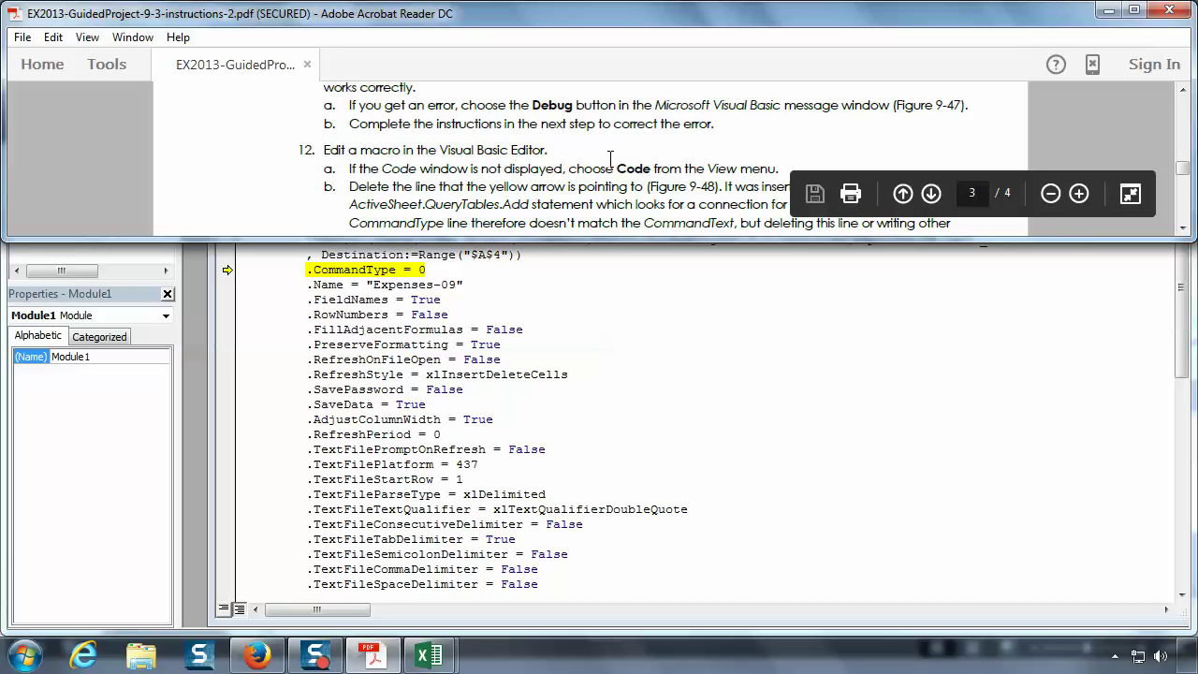
scroll(610, 160, down, 1)
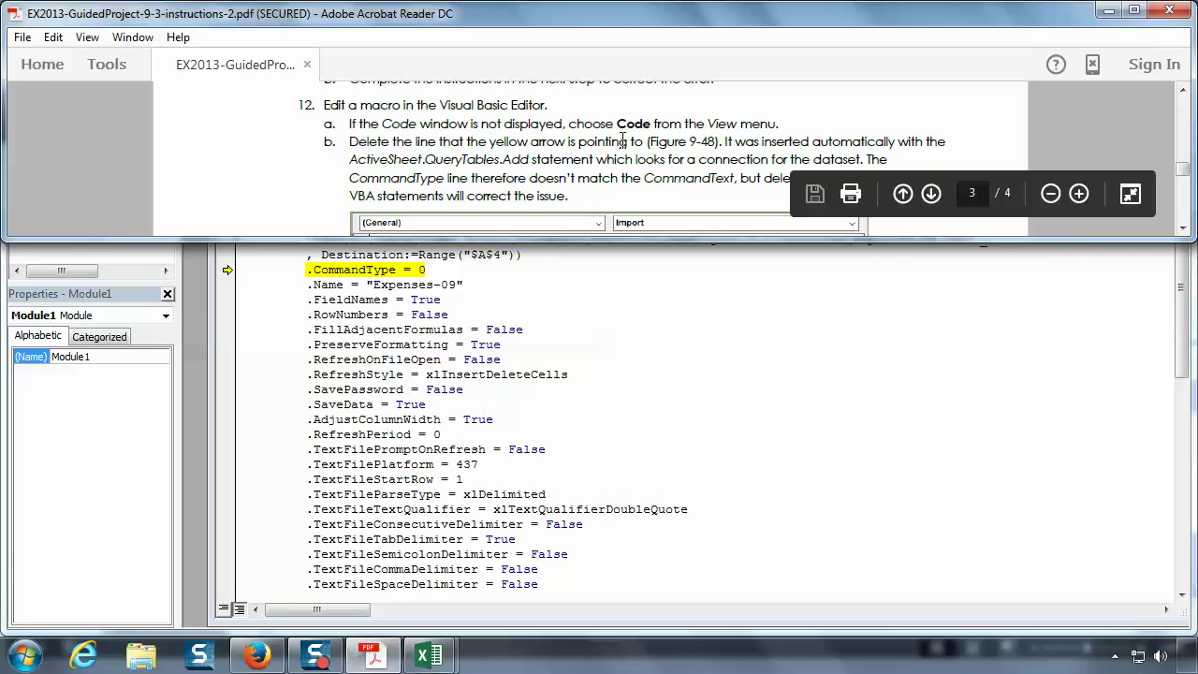
click(658, 342)
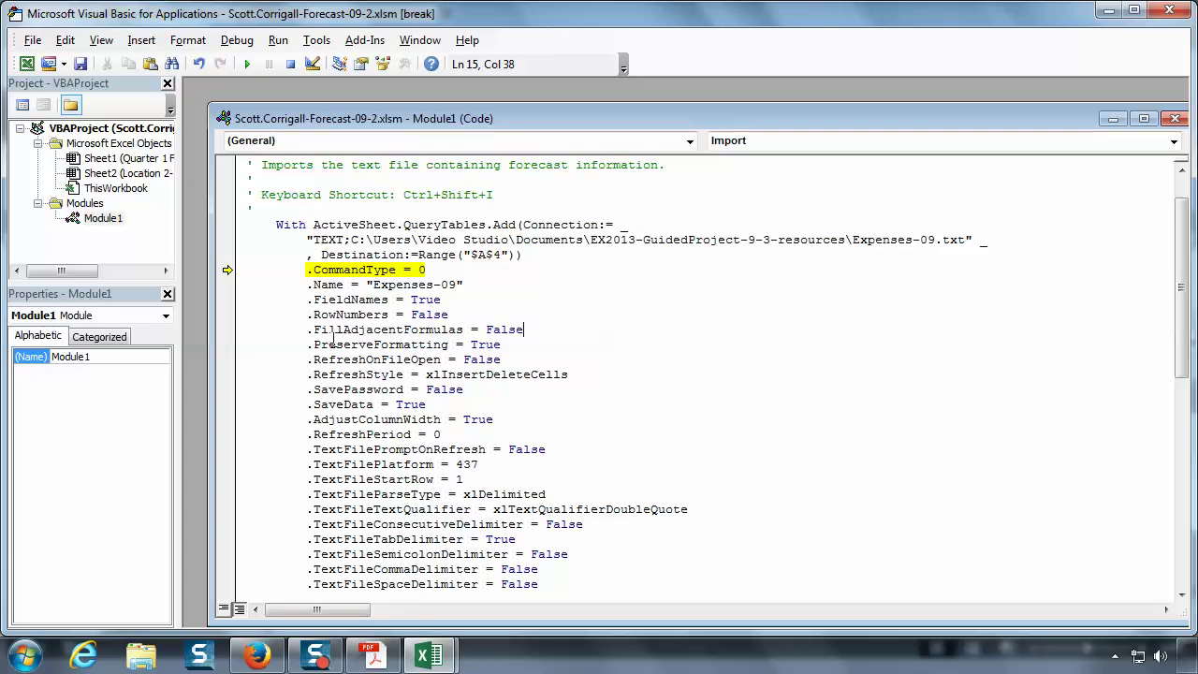
click(370, 657)
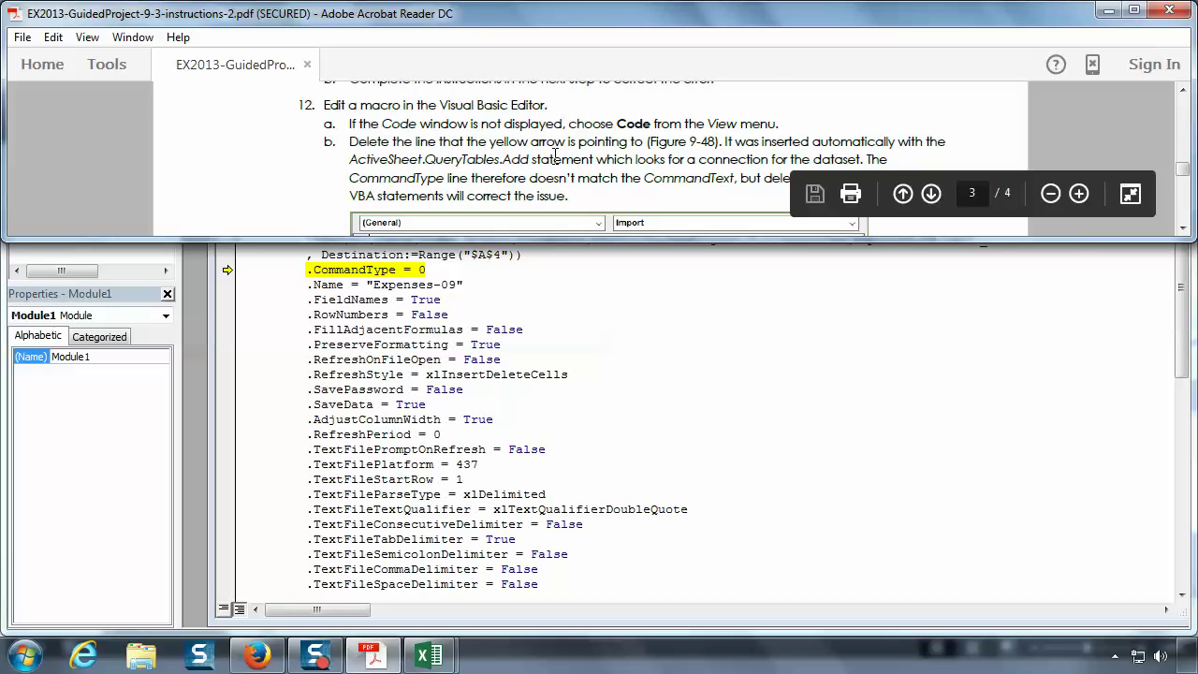
scroll(556, 155, down, 5)
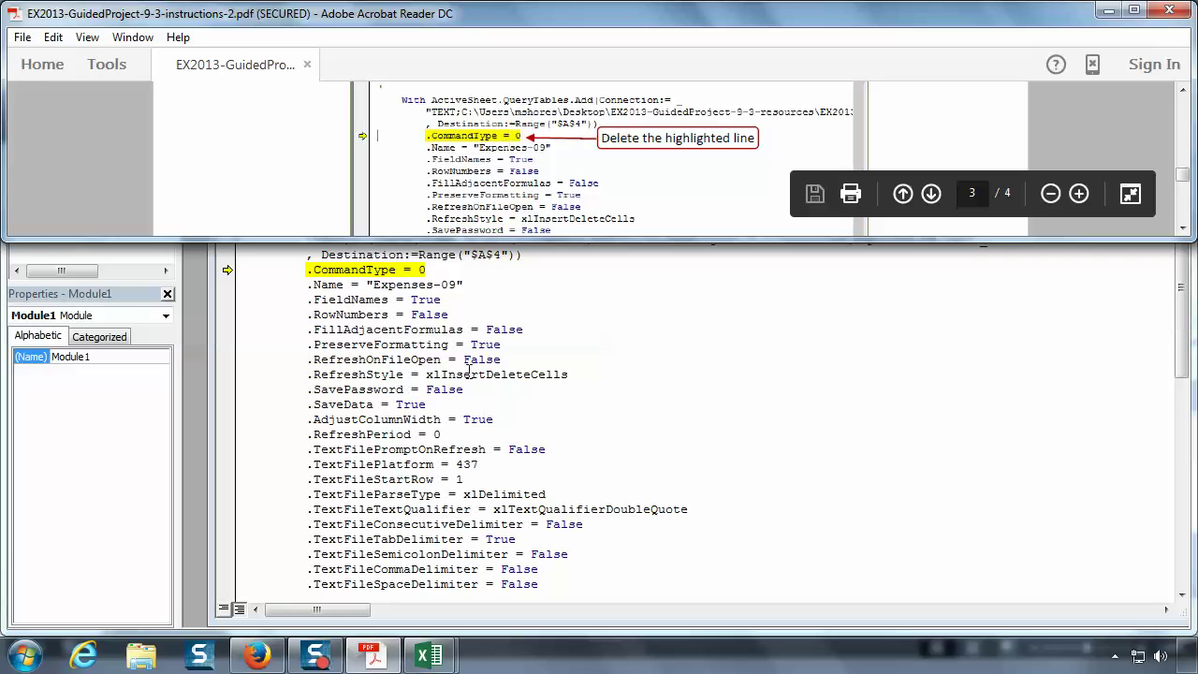
- In the Visual Basic Editor, delete the entire .CommandType = 0 line from the Import macro without leaving a blank line
click(321, 609)
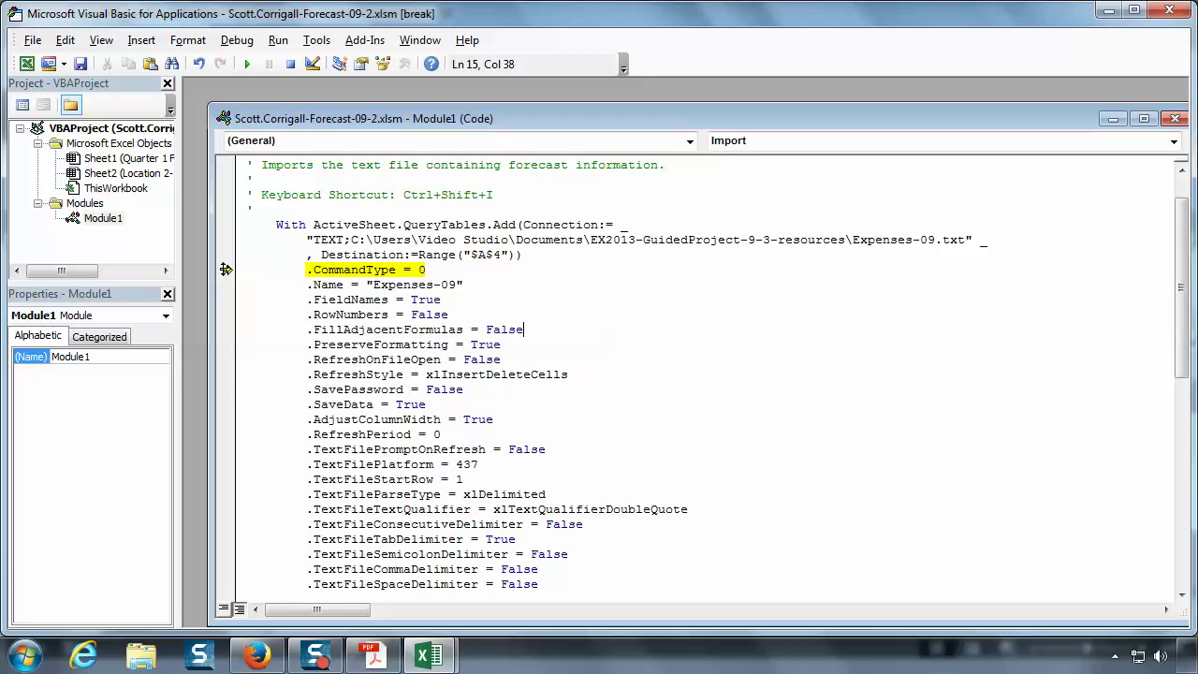
click(436, 269)
key(BackSpace)
key(BackSpace)
key(BackSpace)
key(BackSpace)
key(BackSpace)
key(BackSpace)
key(BackSpace)
key(BackSpace)
key(BackSpace)
key(BackSpace)
key(BackSpace)
key(BackSpace)
key(BackSpace)
key(BackSpace)
key(BackSpace)
key(BackSpace)
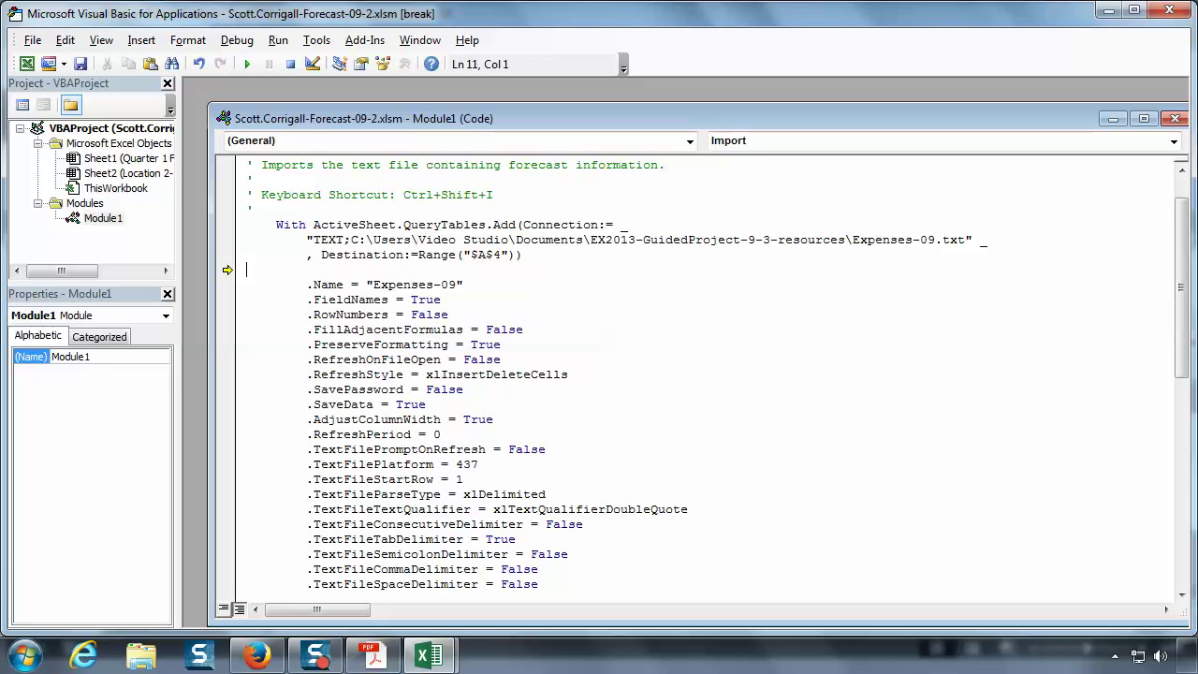
key(BackSpace)
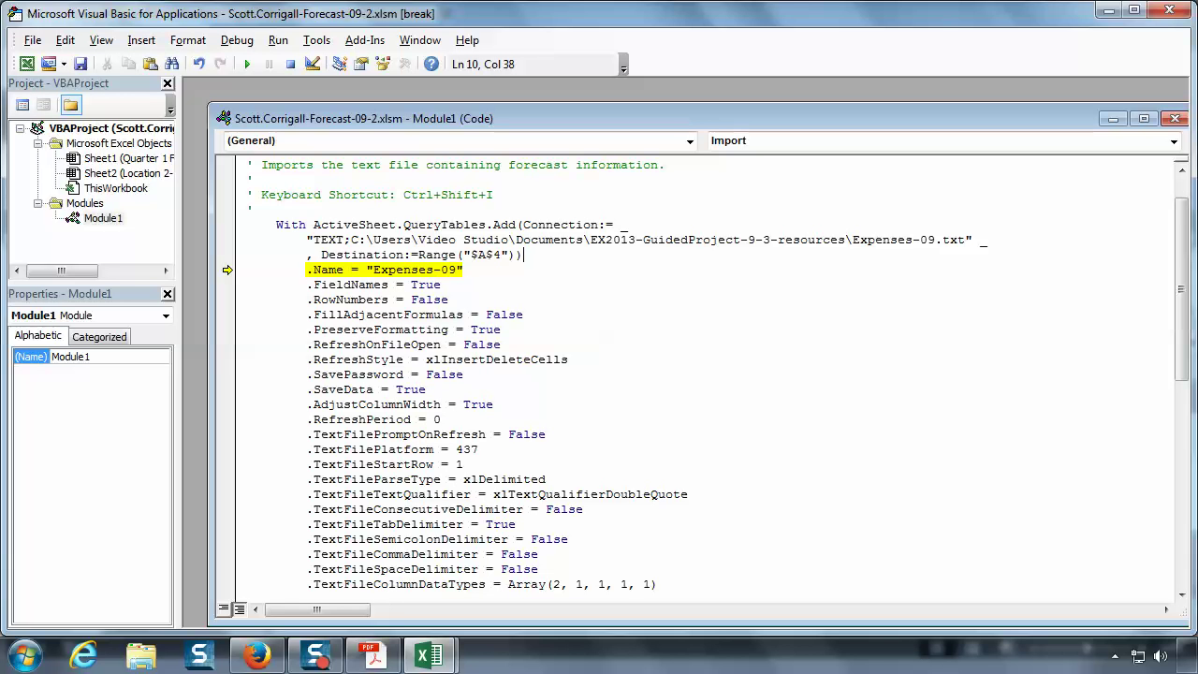
- Close the Visual Basic Editor as instructions 12c and 12d in the PDF direct, accepting that the debugger stops
click(1171, 16)
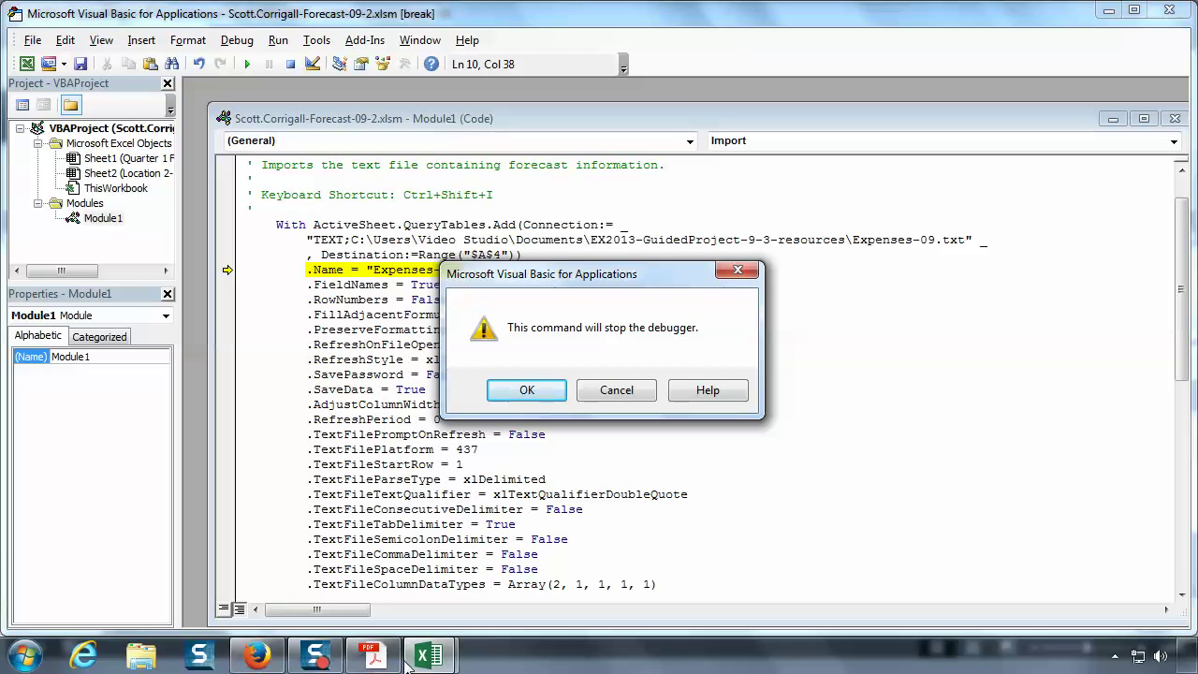
click(374, 657)
scroll(560, 176, down, 3)
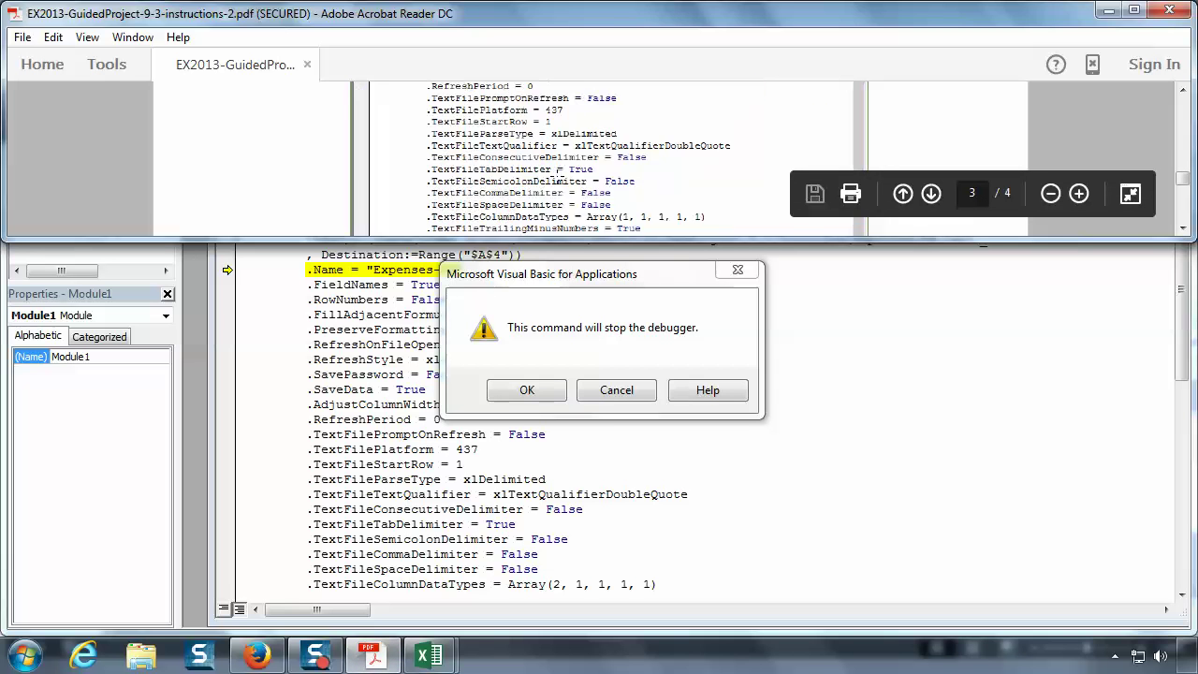
scroll(560, 178, down, 3)
scroll(473, 188, down, 1)
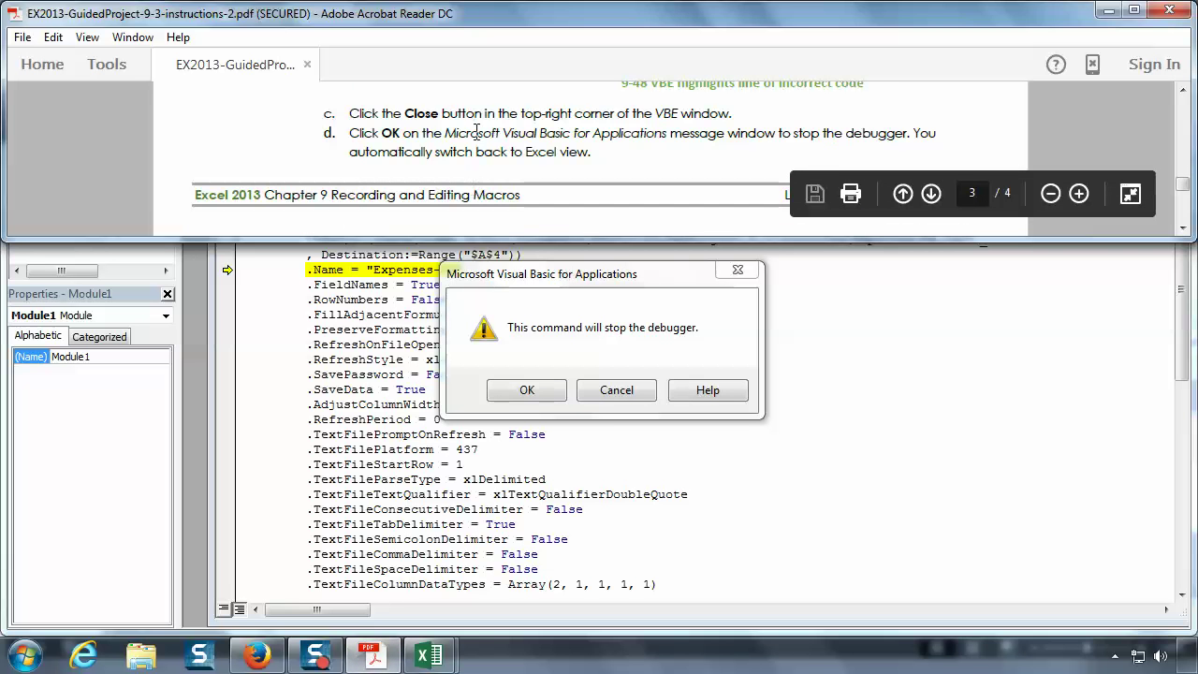
scroll(477, 133, down, 1)
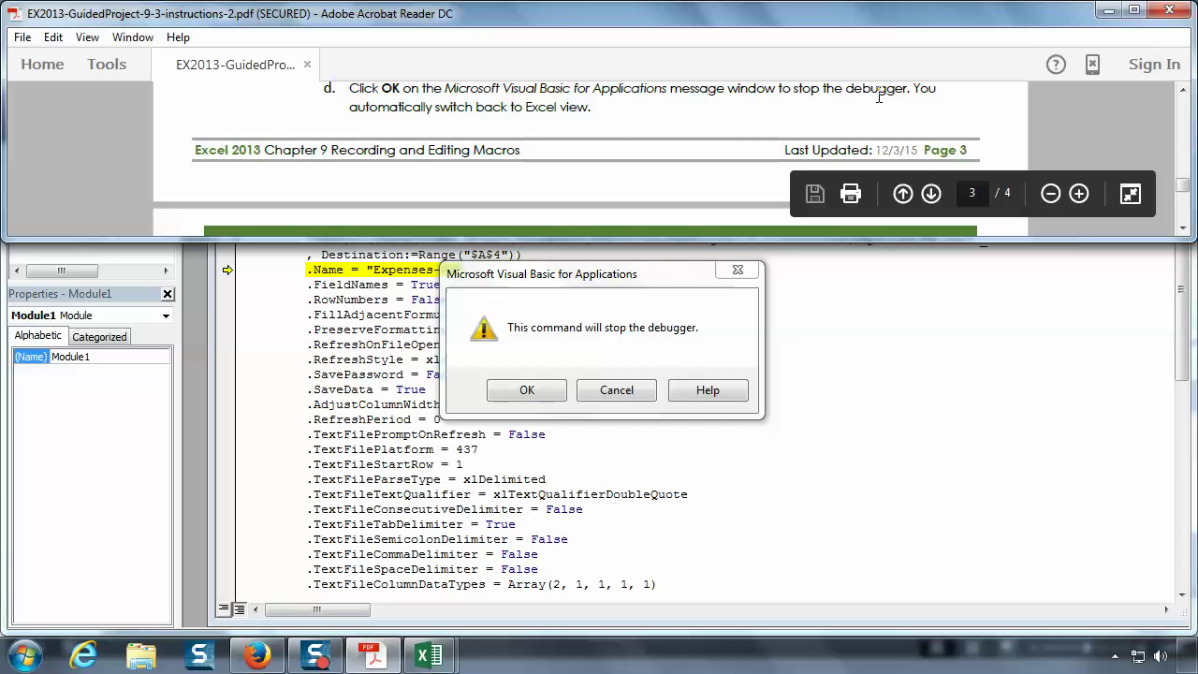
click(613, 283)
click(525, 389)
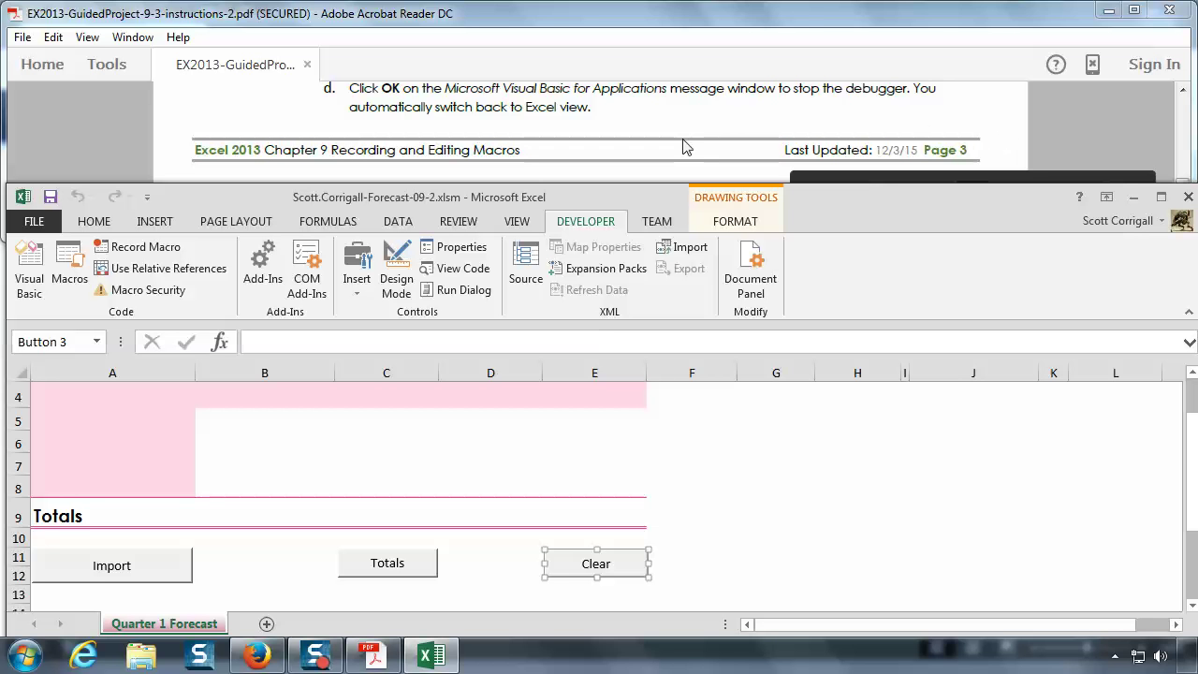
- Check instruction 13 in the PDF and test the Import, Totals and Clear macro buttons on the Quarter 1 Forecast sheet
scroll(684, 147, down, 1)
scroll(683, 147, up, 1)
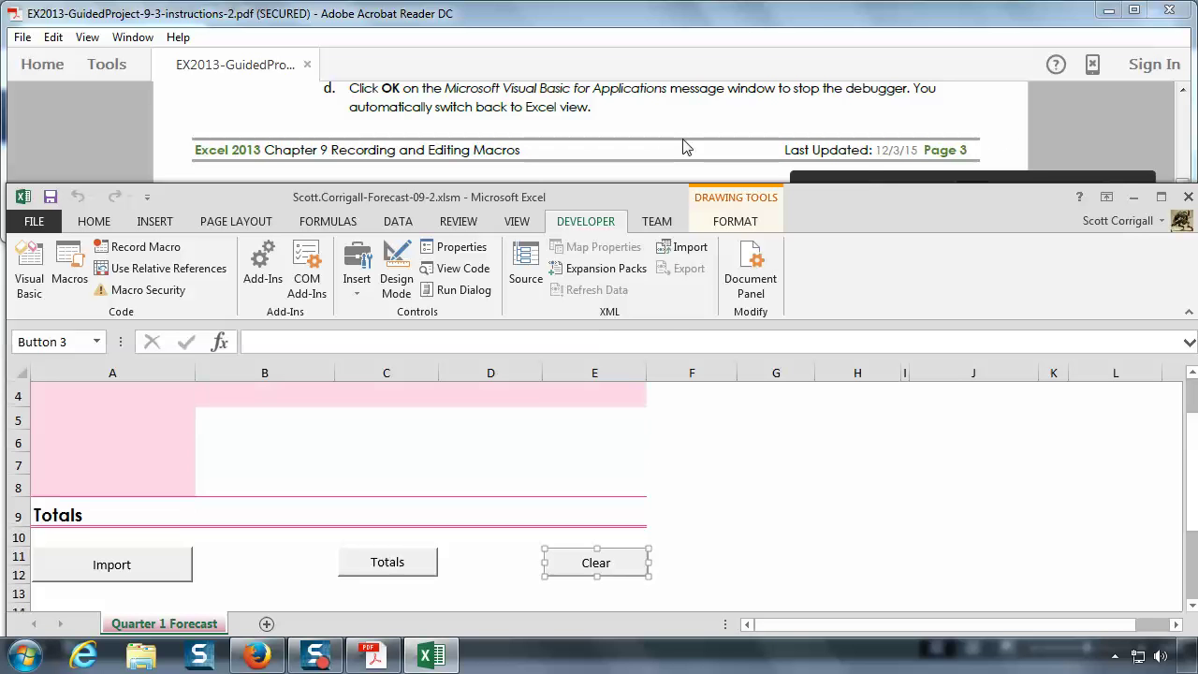
click(684, 147)
scroll(684, 147, down, 2)
scroll(682, 147, down, 1)
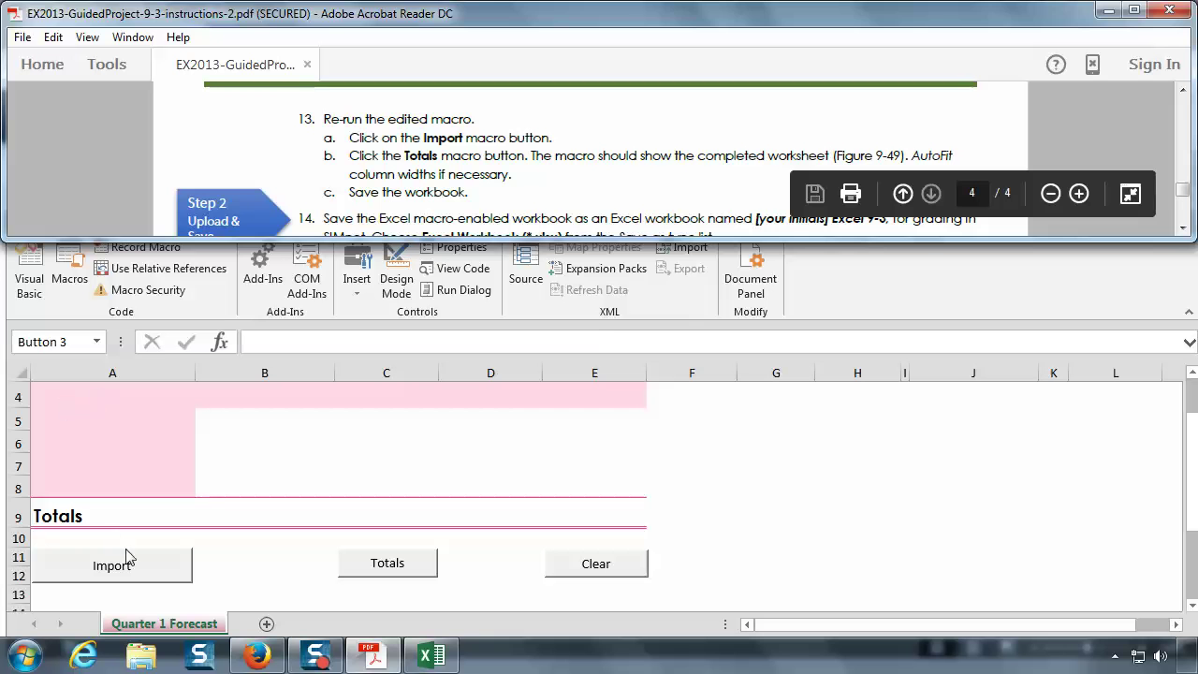
click(119, 576)
click(119, 575)
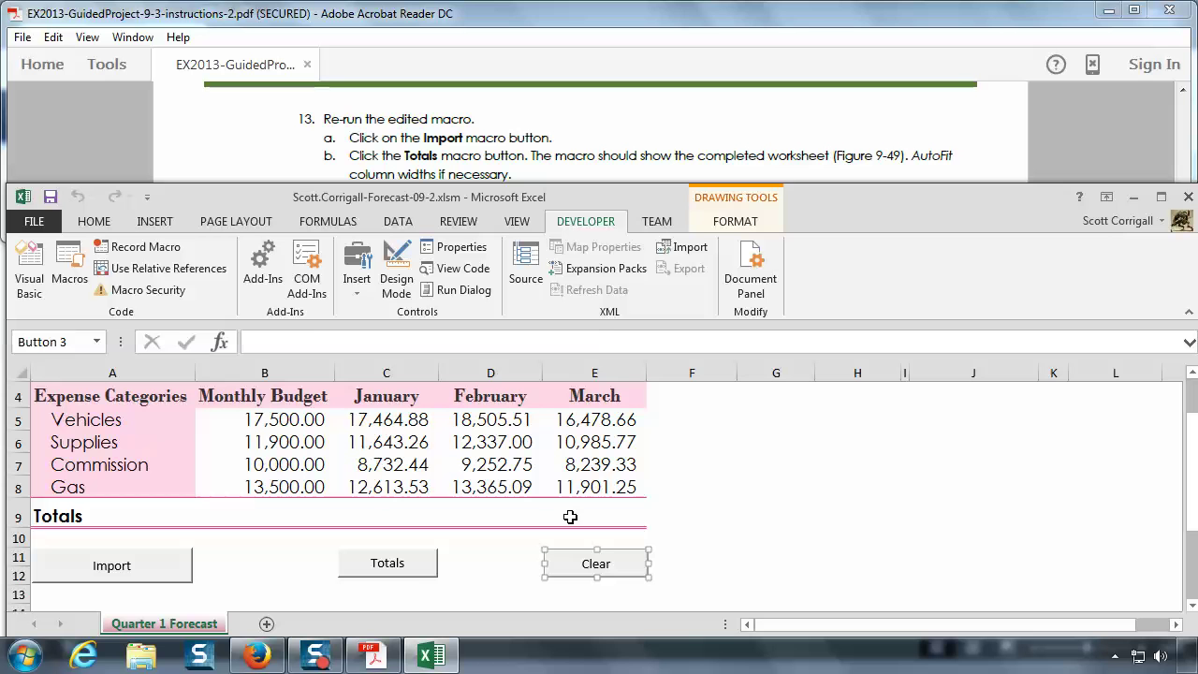
click(401, 565)
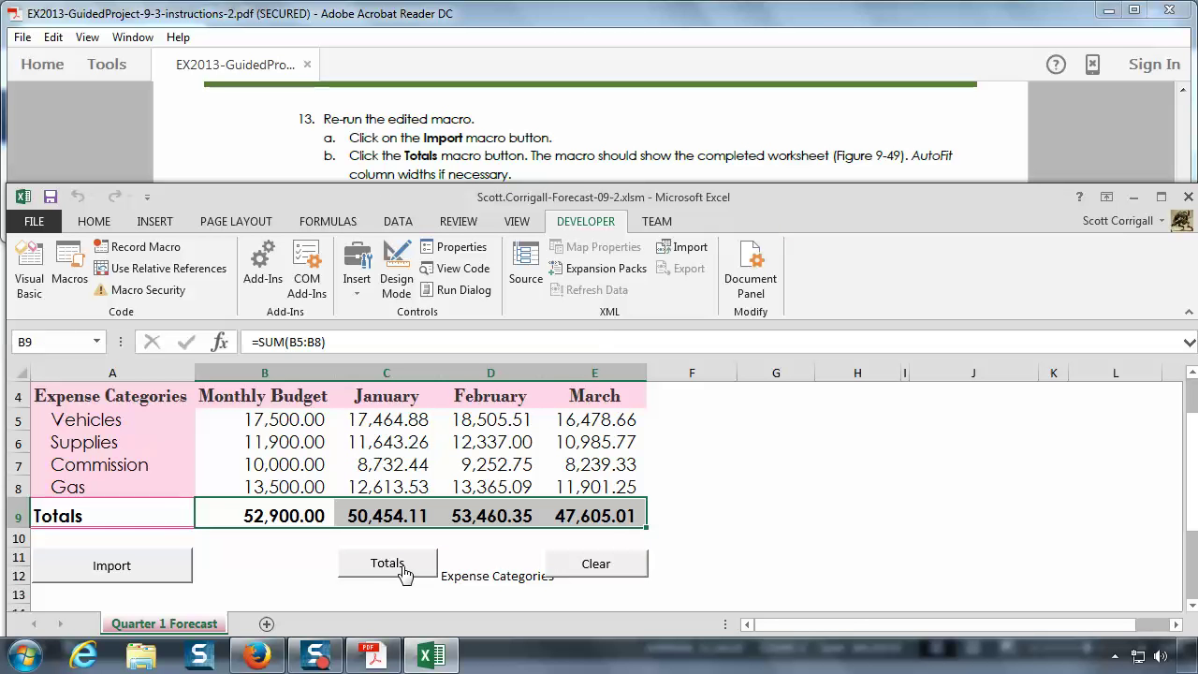
click(592, 573)
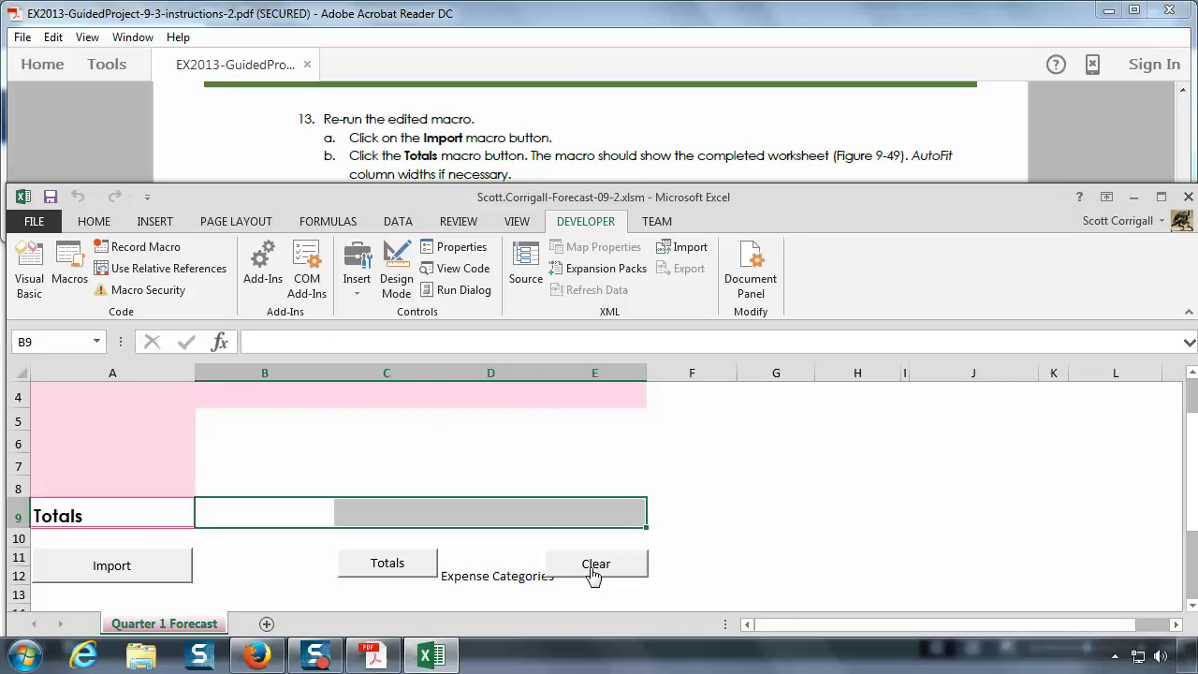
scroll(592, 574, down, 3)
scroll(592, 574, up, 4)
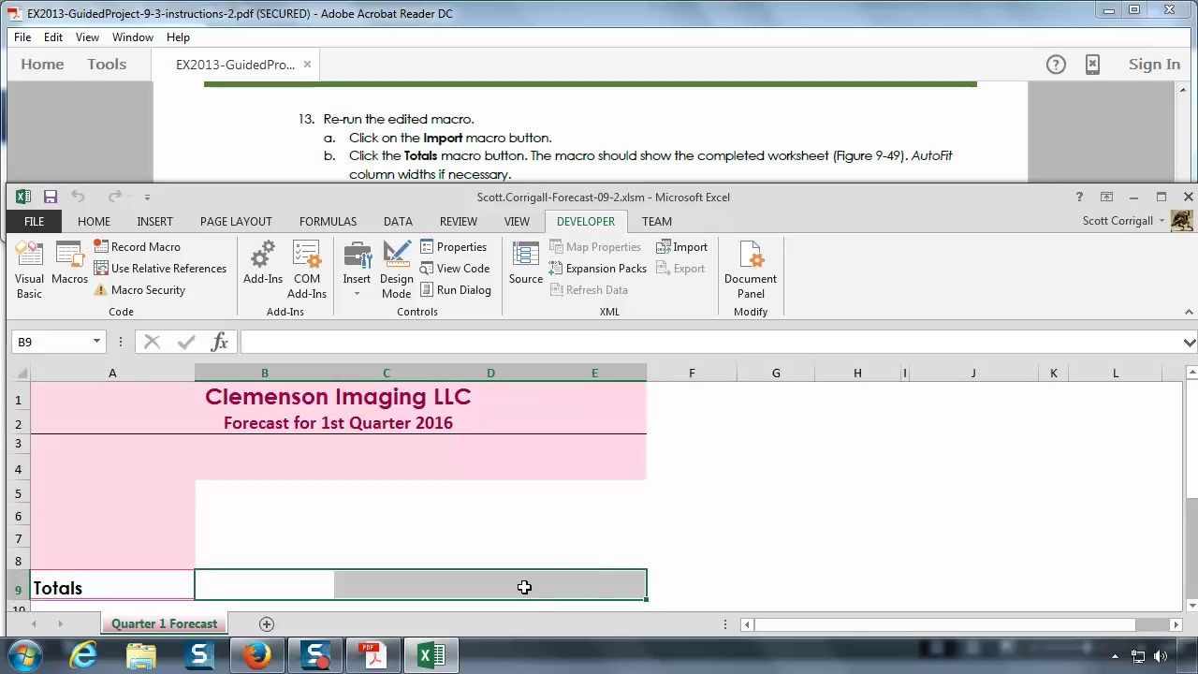
scroll(524, 587, down, 1)
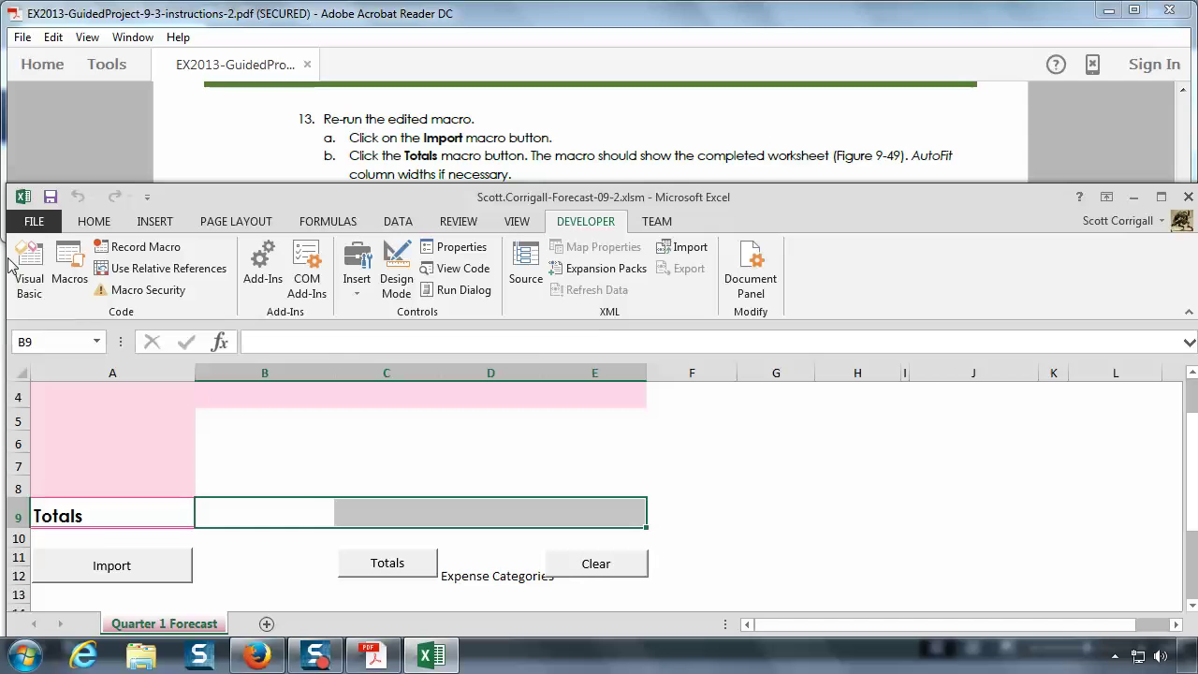
- In the Visual Basic Editor, delete the ActiveCell.FormulaR1C1 = "Expense Categories" line from the Totals macro, save, and return to the worksheet
click(38, 258)
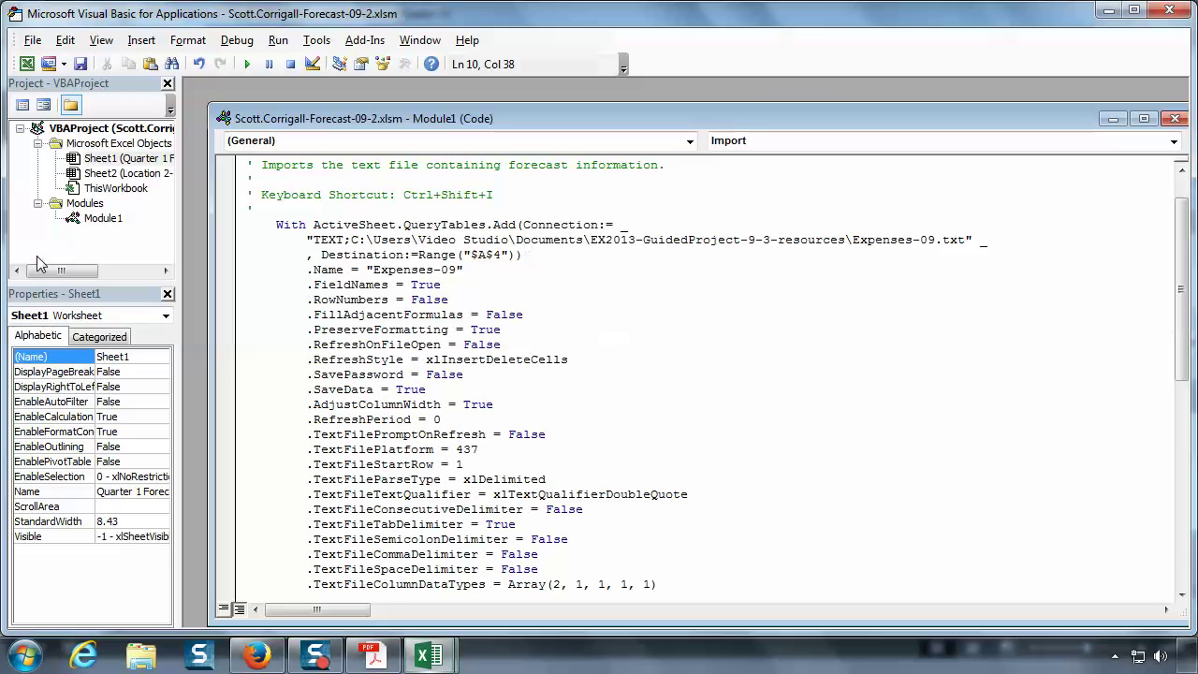
scroll(986, 483, down, 7)
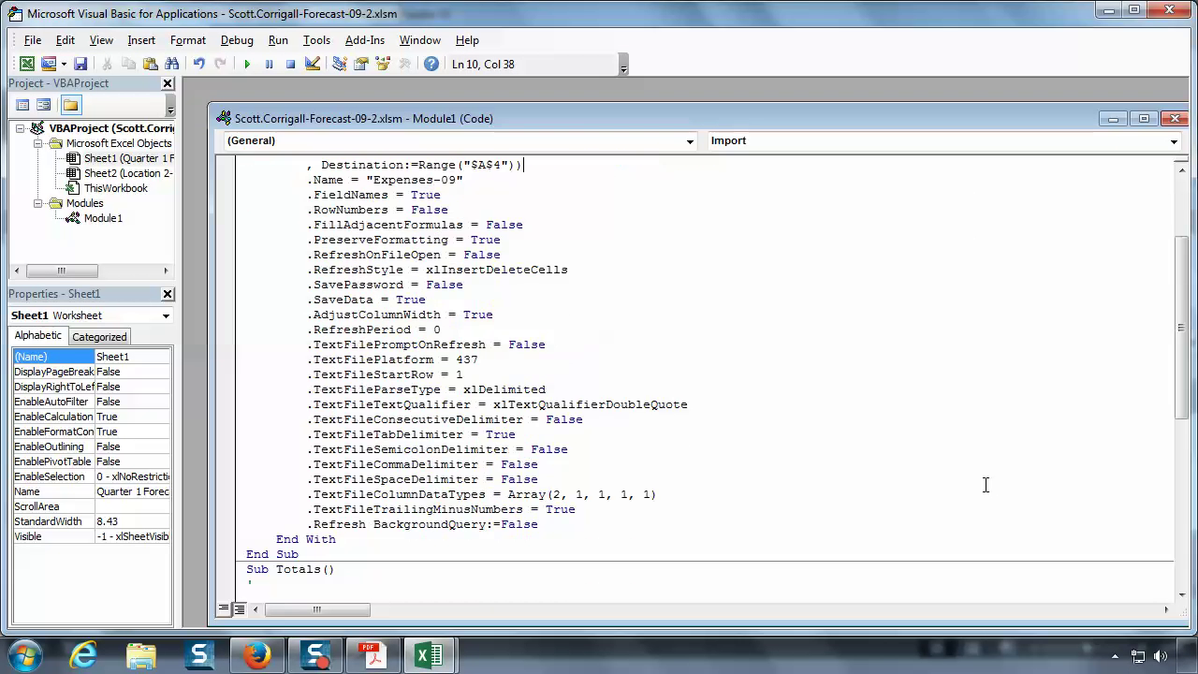
scroll(985, 484, down, 2)
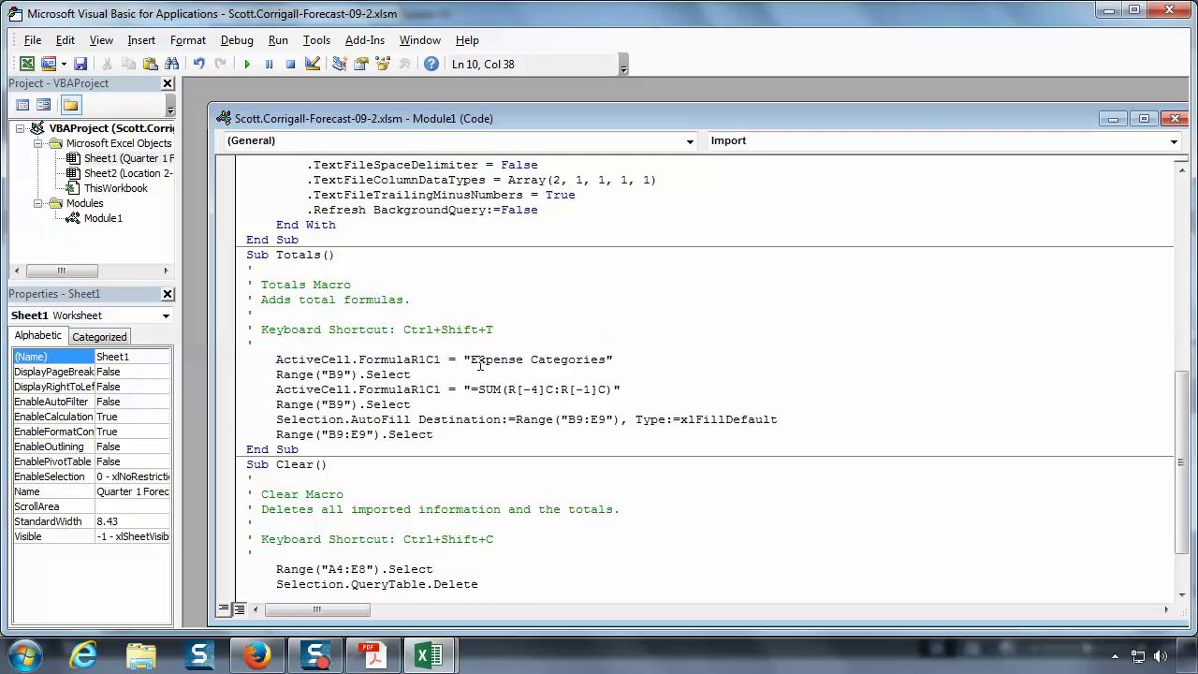
scroll(480, 365, down, 1)
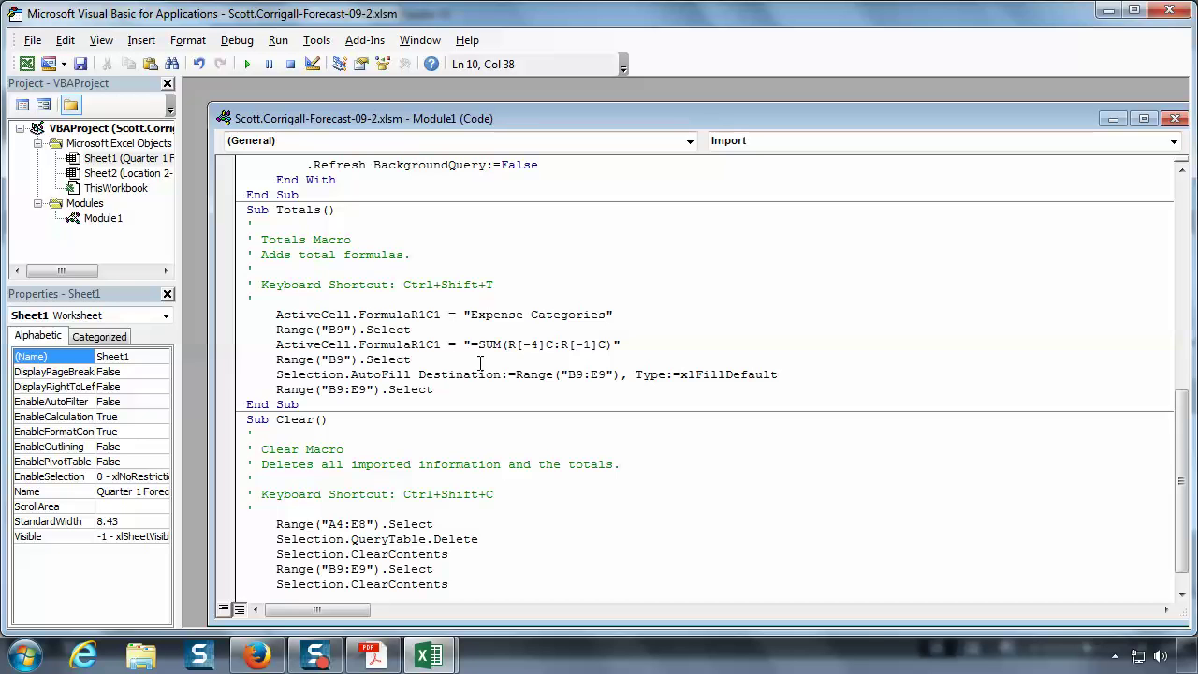
scroll(480, 363, down, 1)
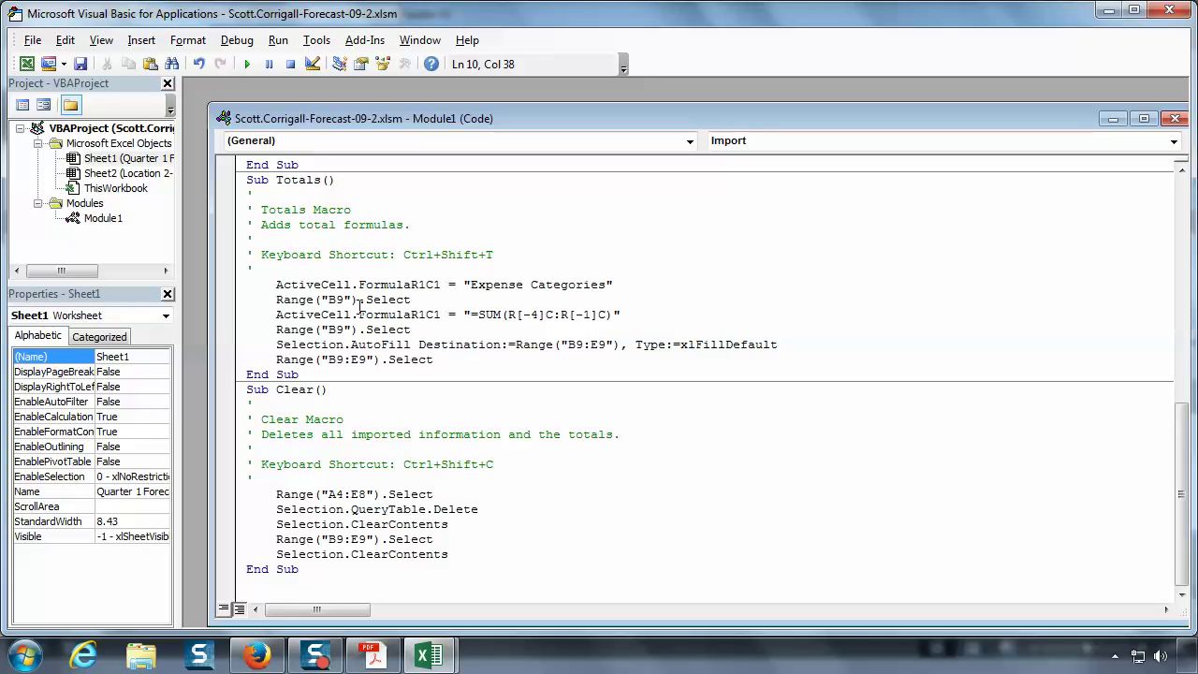
click(237, 289)
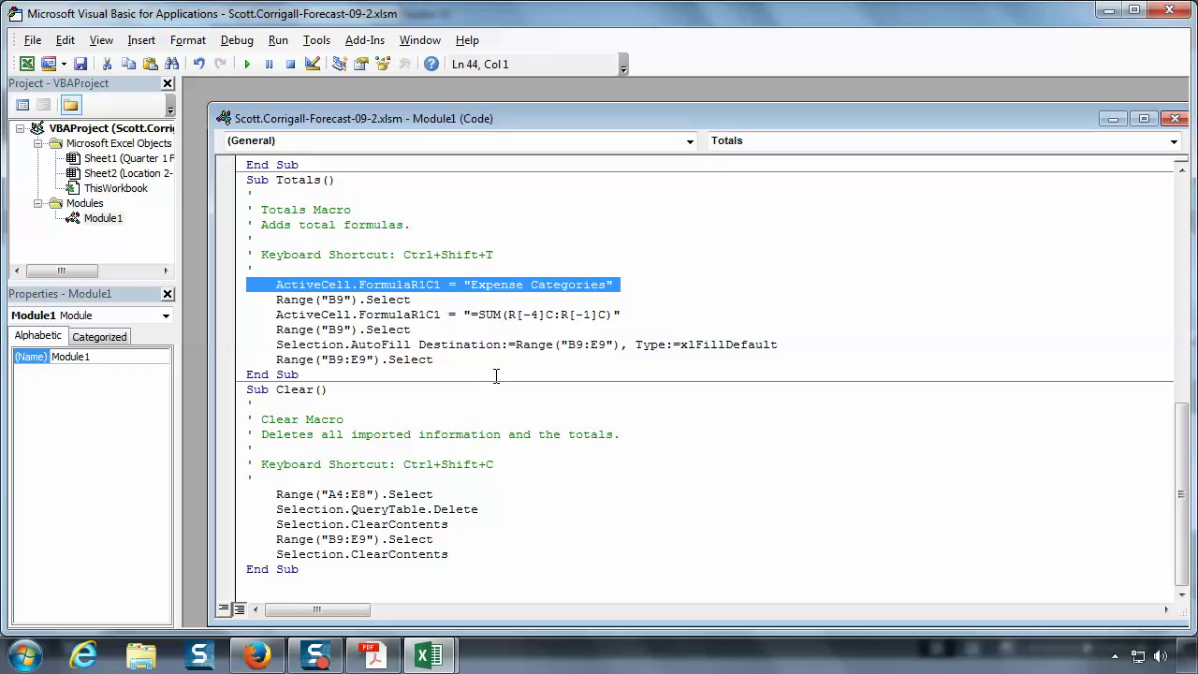
key(Delete)
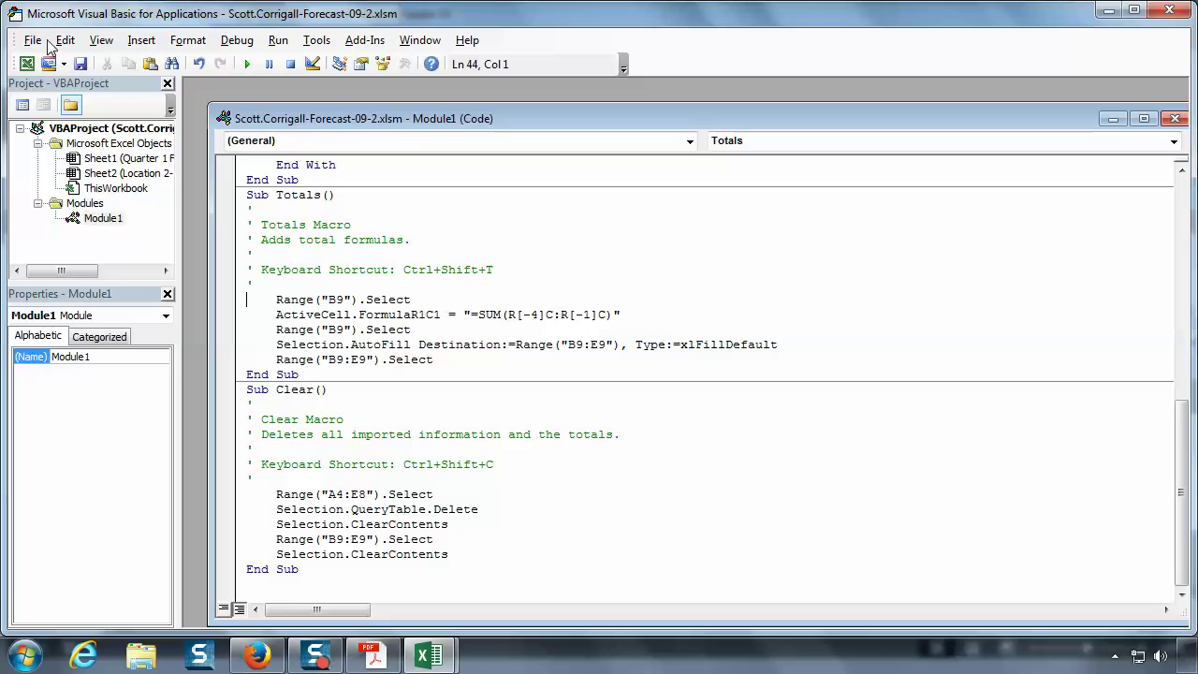
click(80, 64)
click(1171, 11)
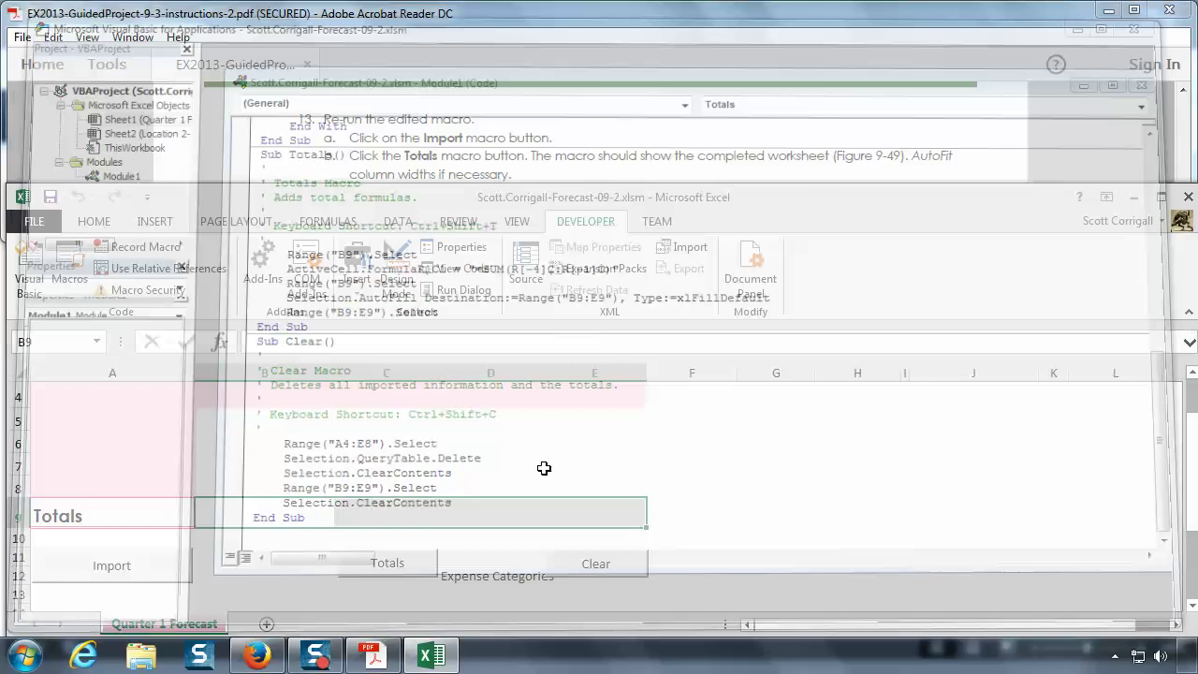
- Clear the stray Expense Categories text from cell D12
click(468, 575)
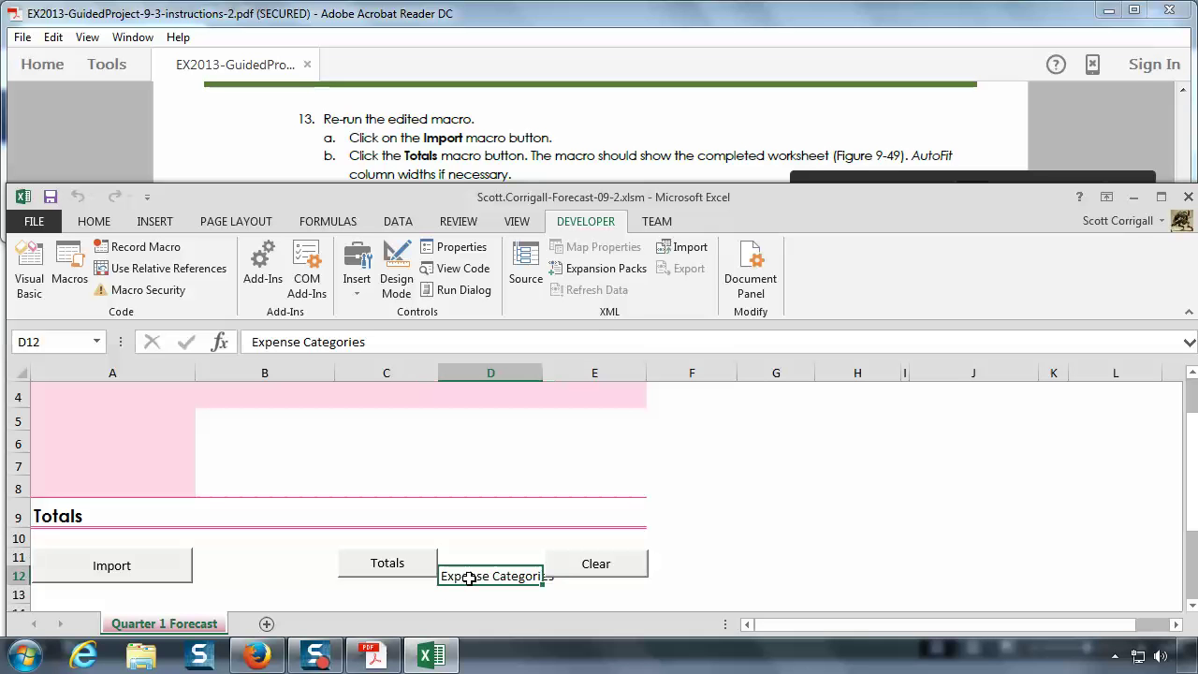
click(371, 341)
drag(356, 342, 147, 343)
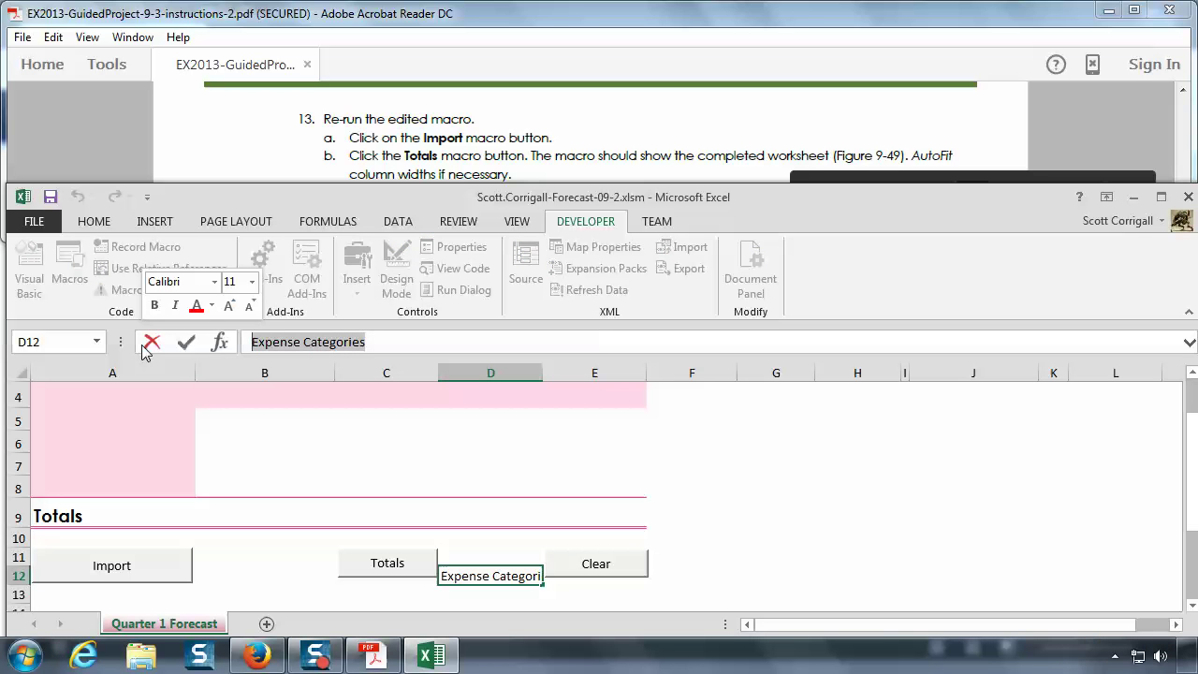
key(BackSpace)
key(Return)
- With cell A4 selected, run the Import and Totals macros, and review the edited Totals code in the Visual Basic Editor
click(96, 396)
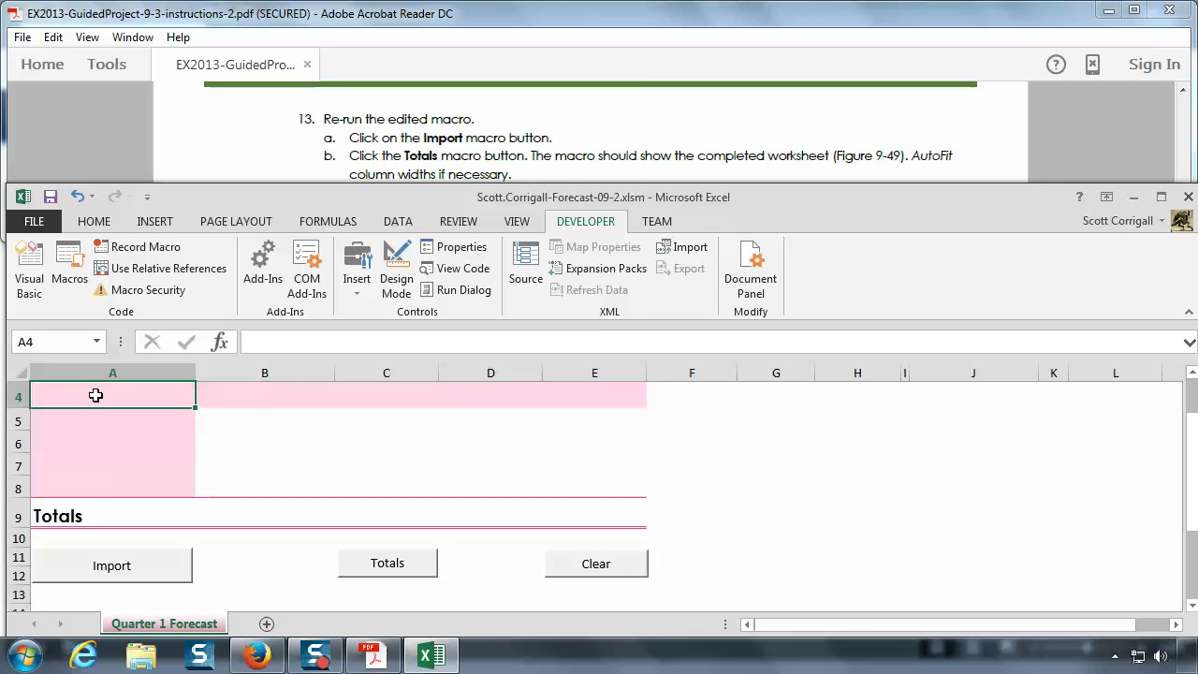
click(131, 573)
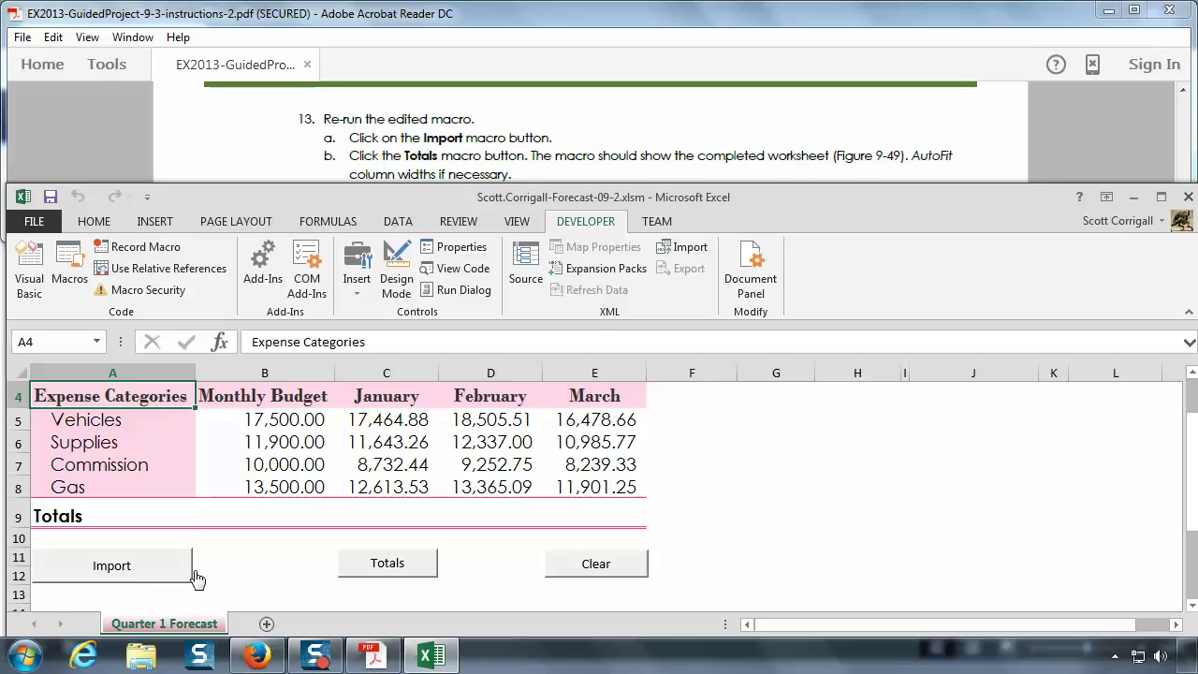
click(394, 571)
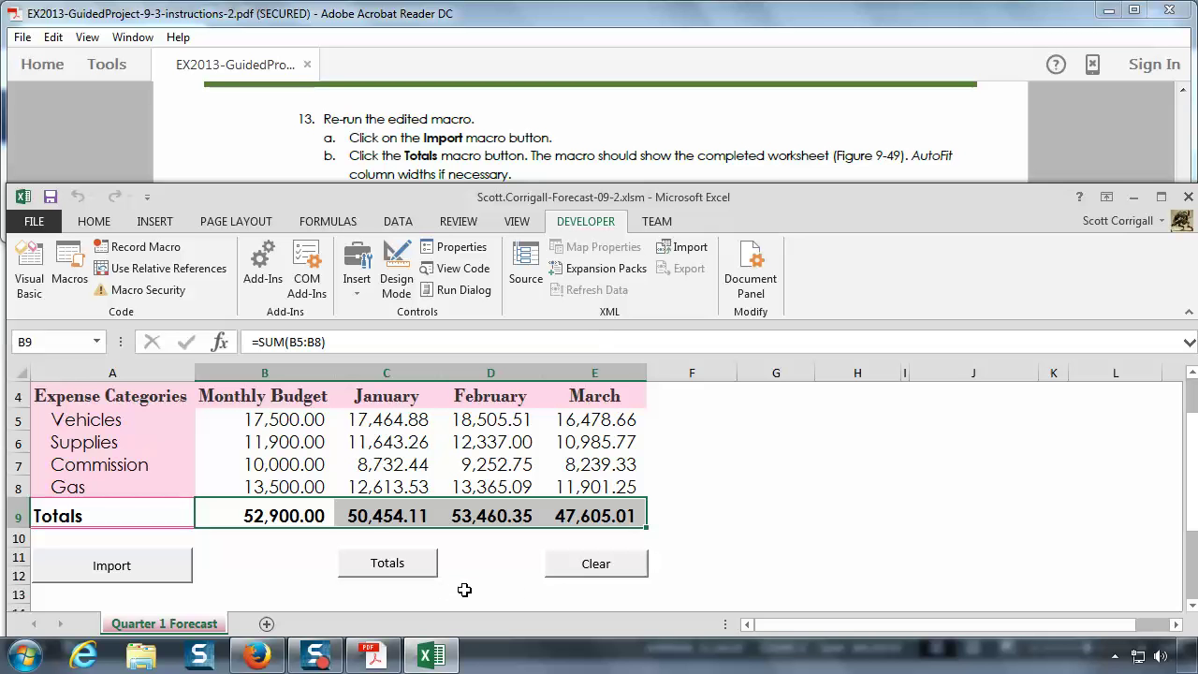
click(30, 269)
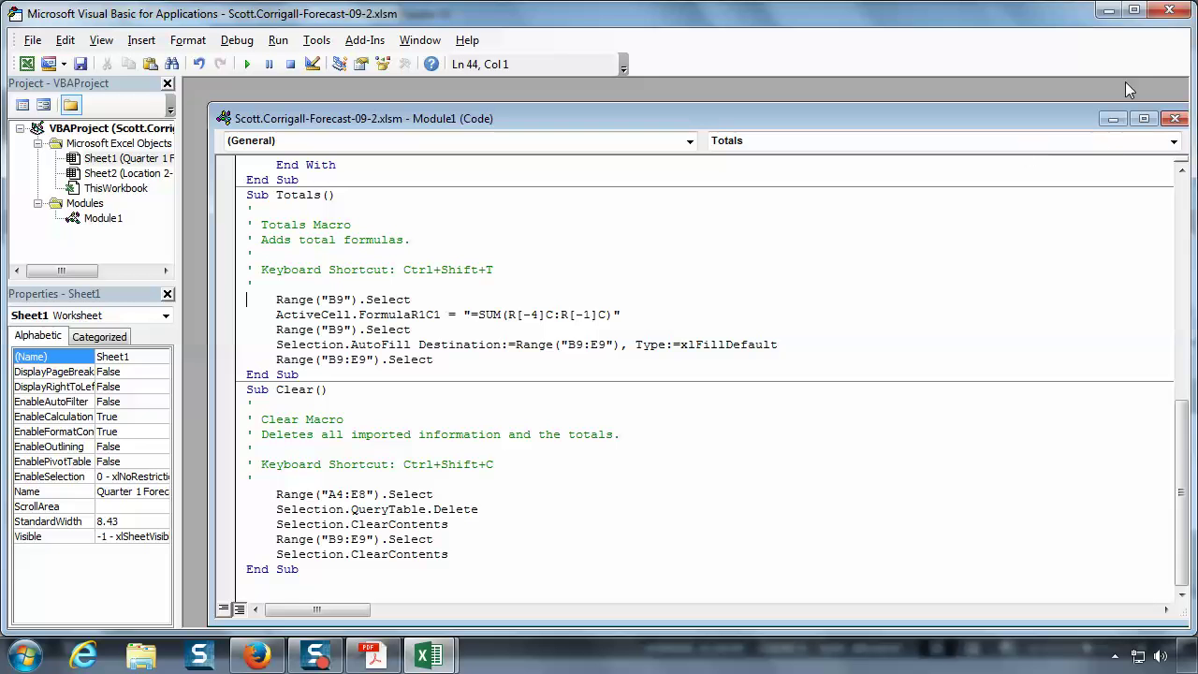
click(1169, 9)
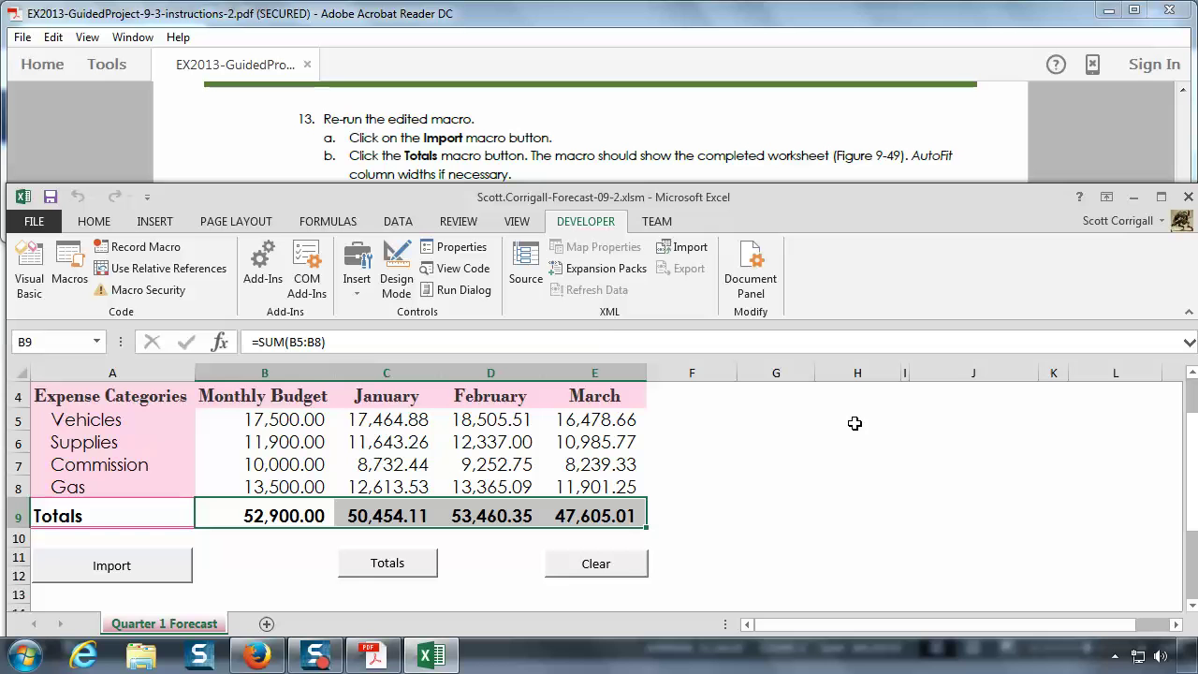
- Test the Clear, Import and Totals macro buttons through several rounds, ending with the forecast data cleared
click(608, 571)
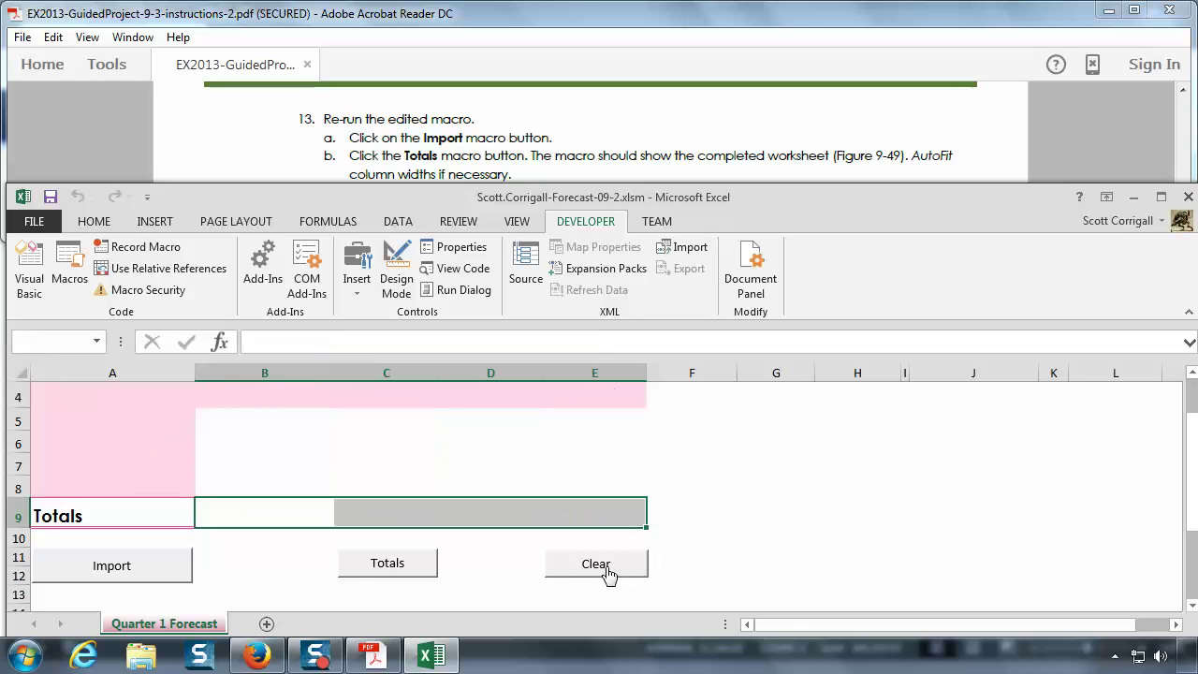
click(133, 573)
click(375, 574)
click(596, 565)
click(155, 566)
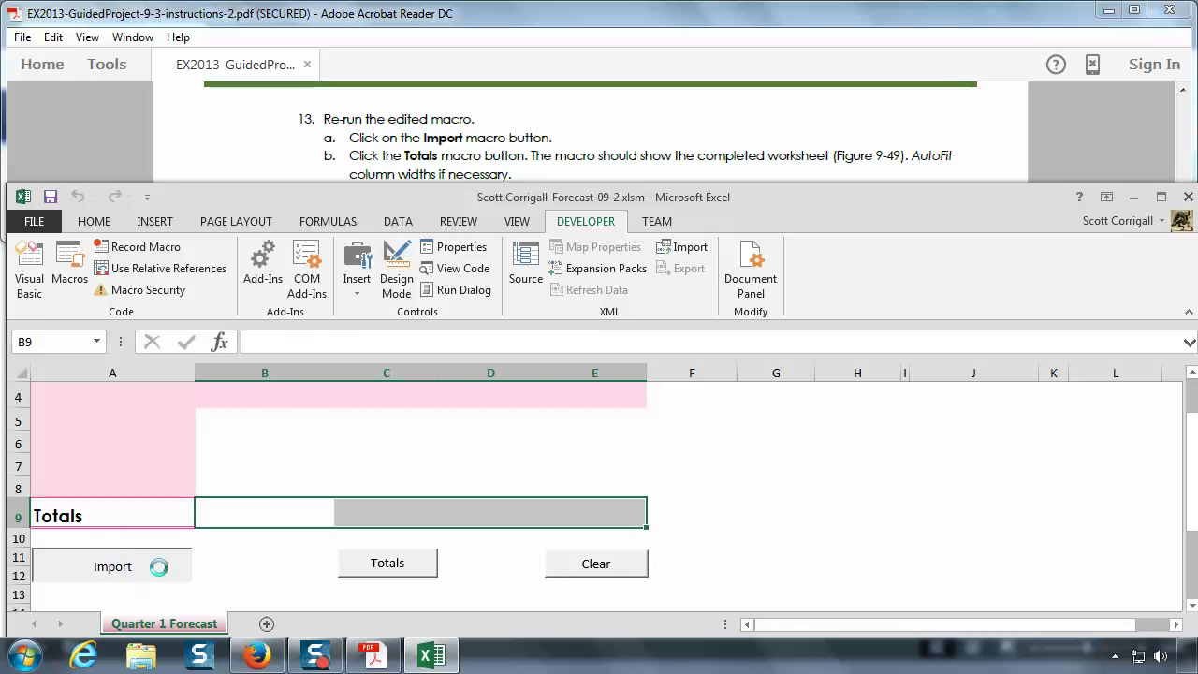
click(369, 564)
click(594, 566)
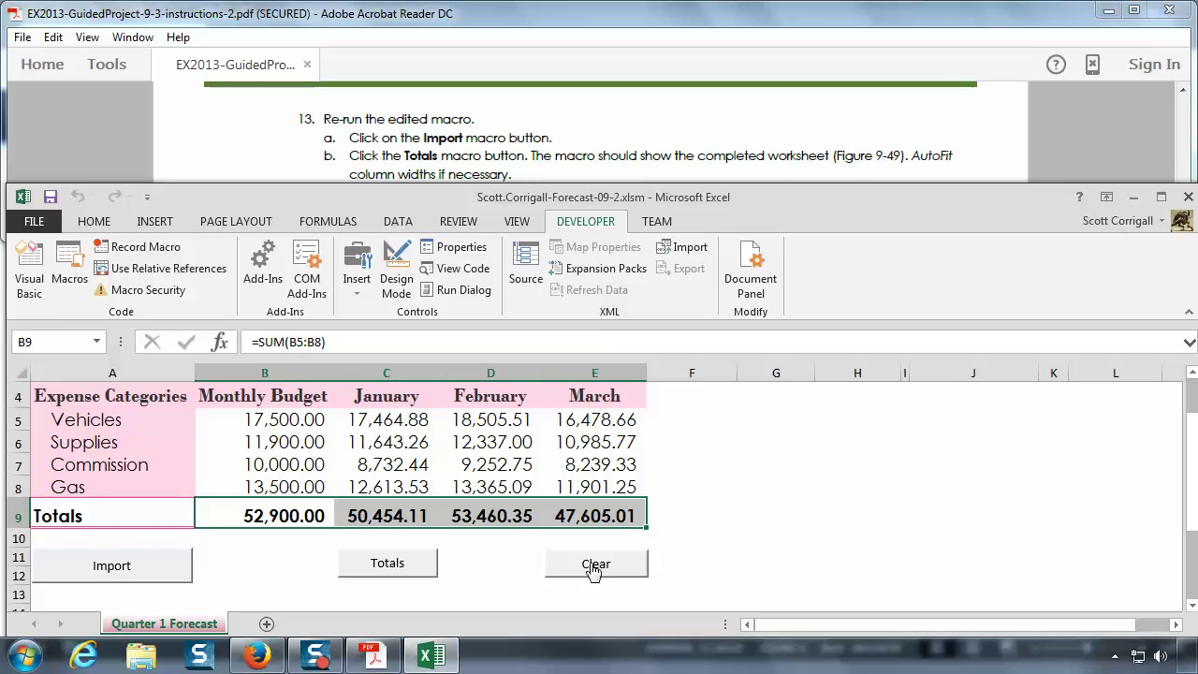
click(130, 567)
click(391, 569)
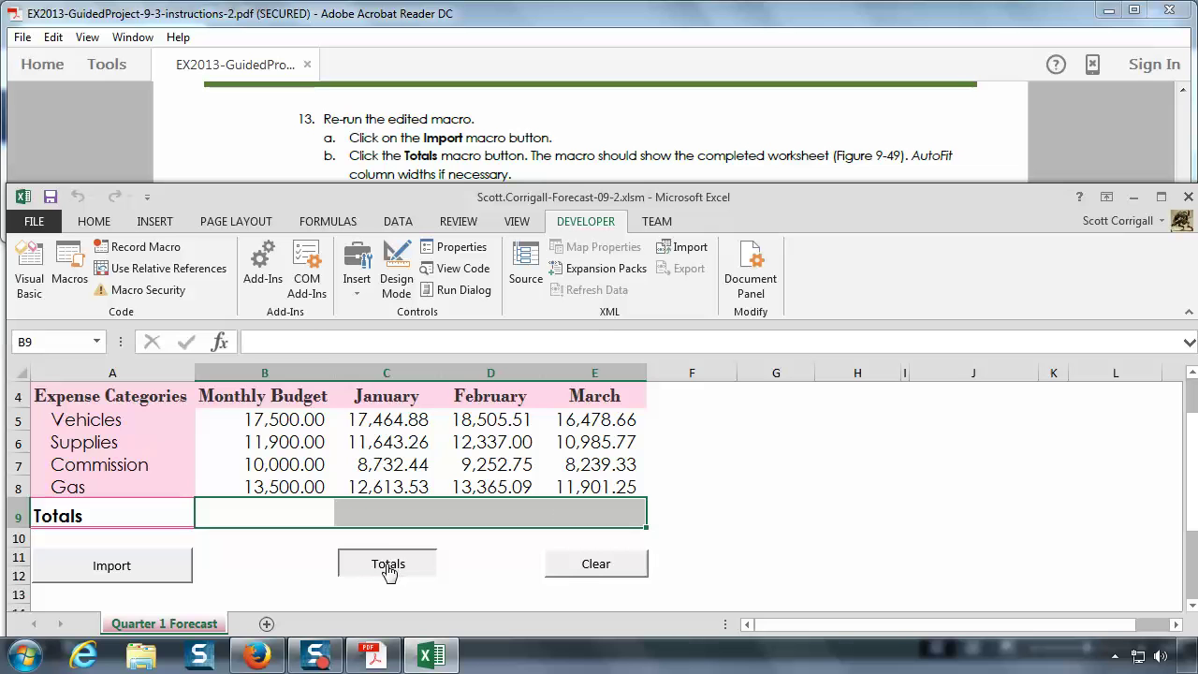
click(596, 566)
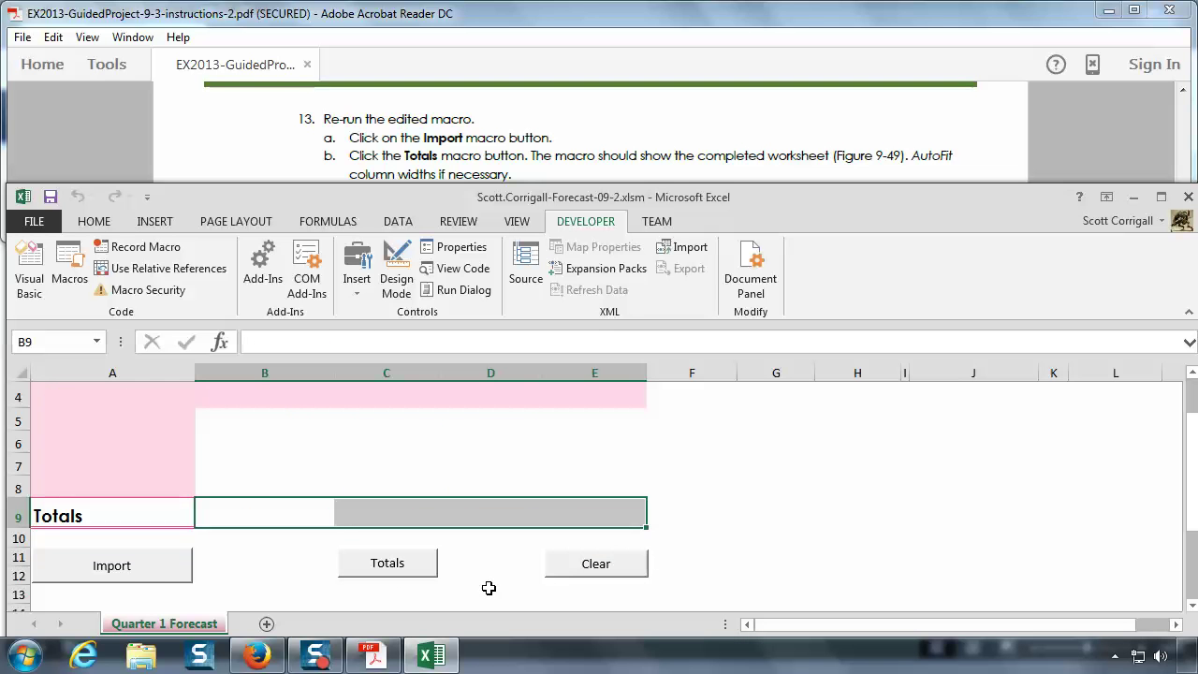
click(140, 571)
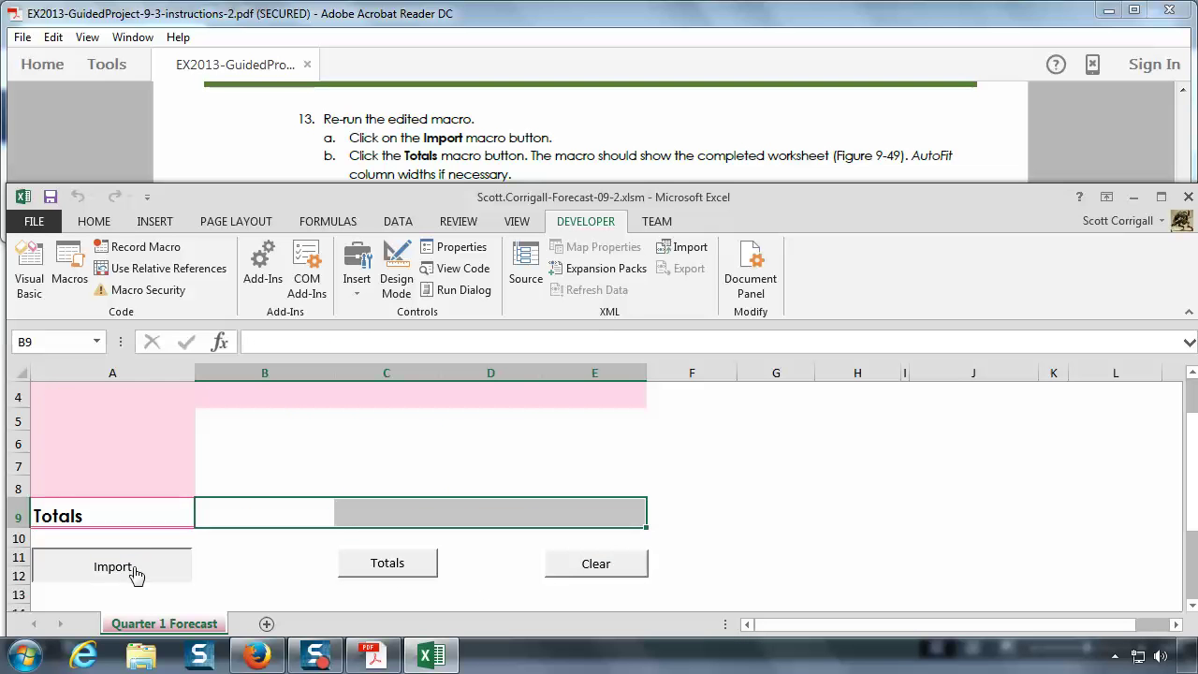
click(398, 569)
click(596, 567)
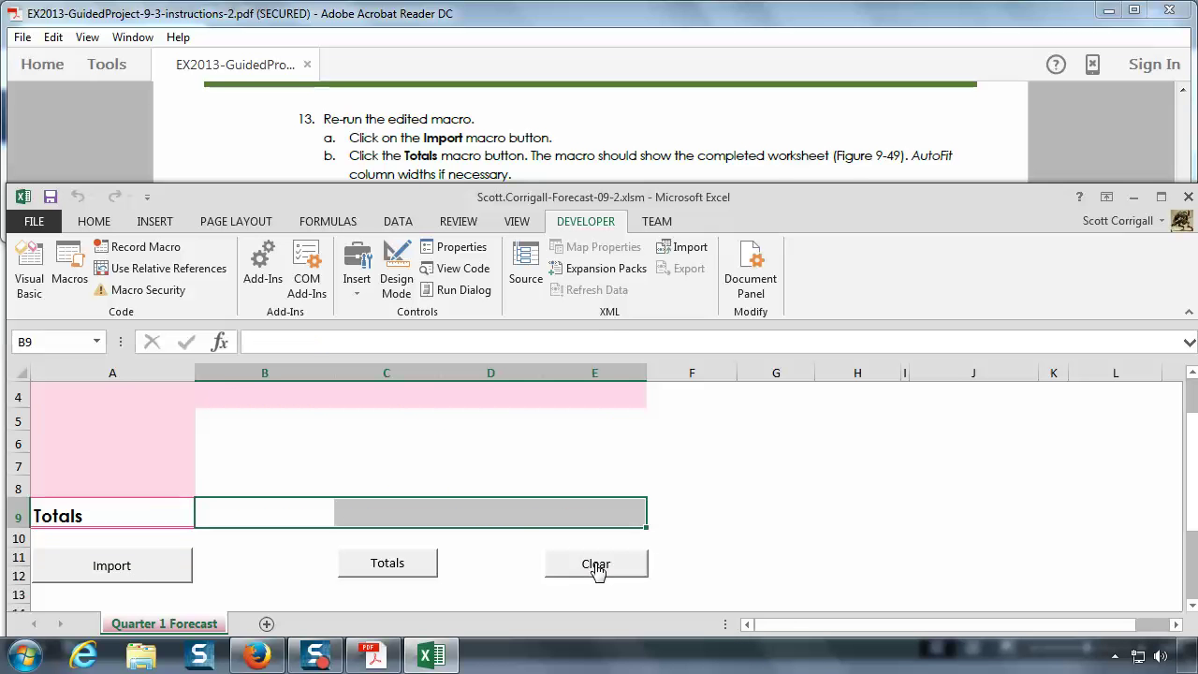
- Open the Excel ribbon customization options and expand the Modify group of the Developer tab
click(488, 145)
scroll(489, 145, down, 1)
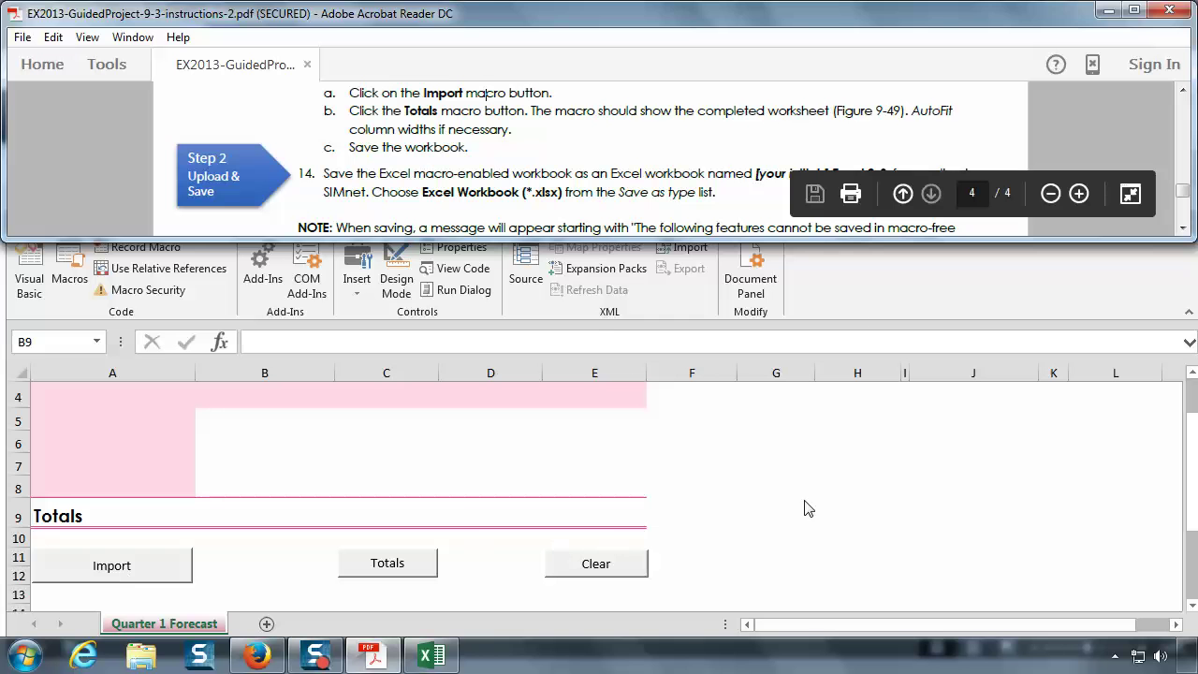
click(848, 303)
click(34, 218)
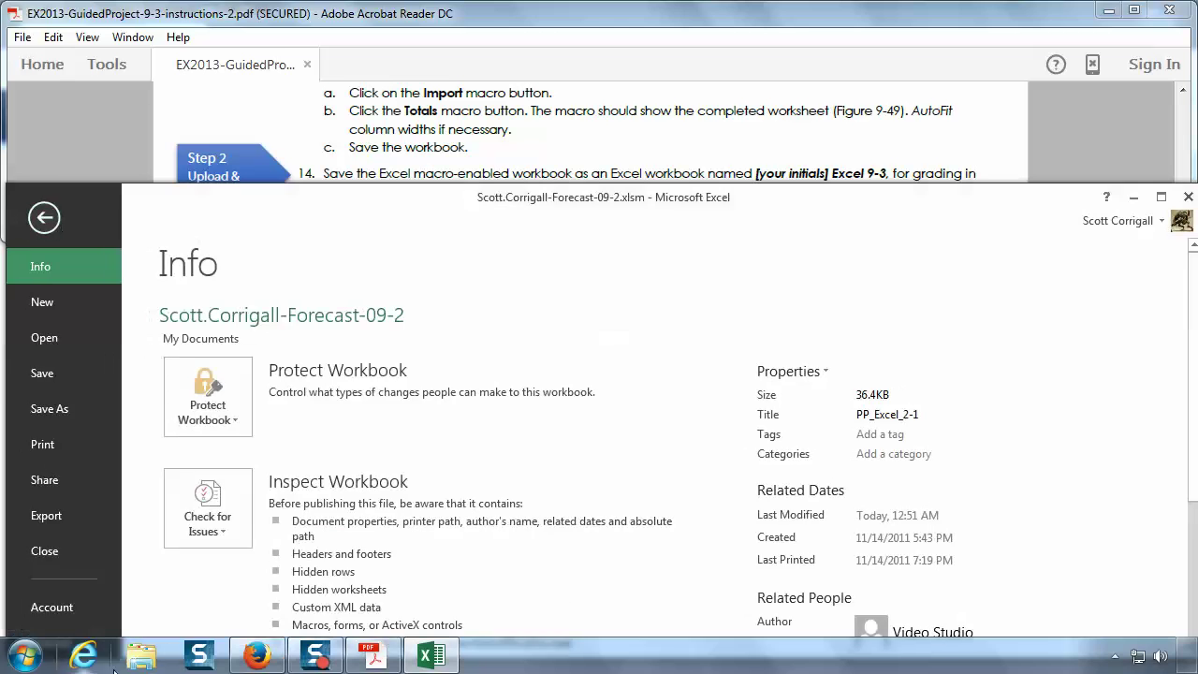
scroll(66, 589, down, 2)
click(53, 552)
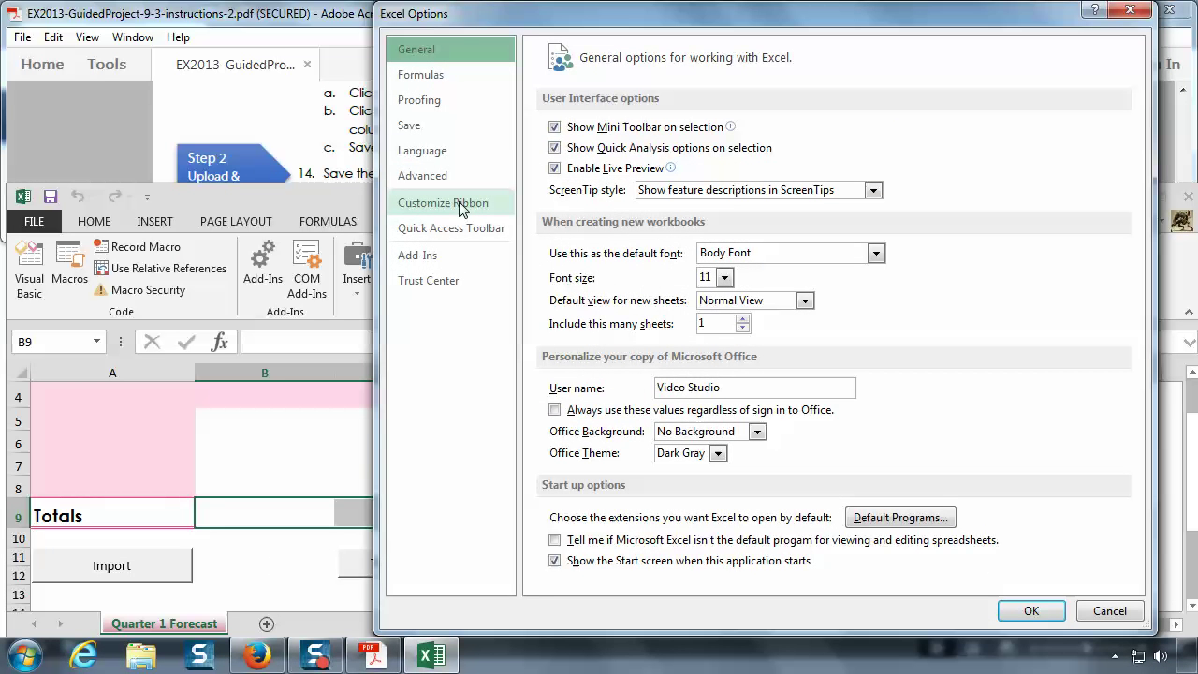
click(460, 204)
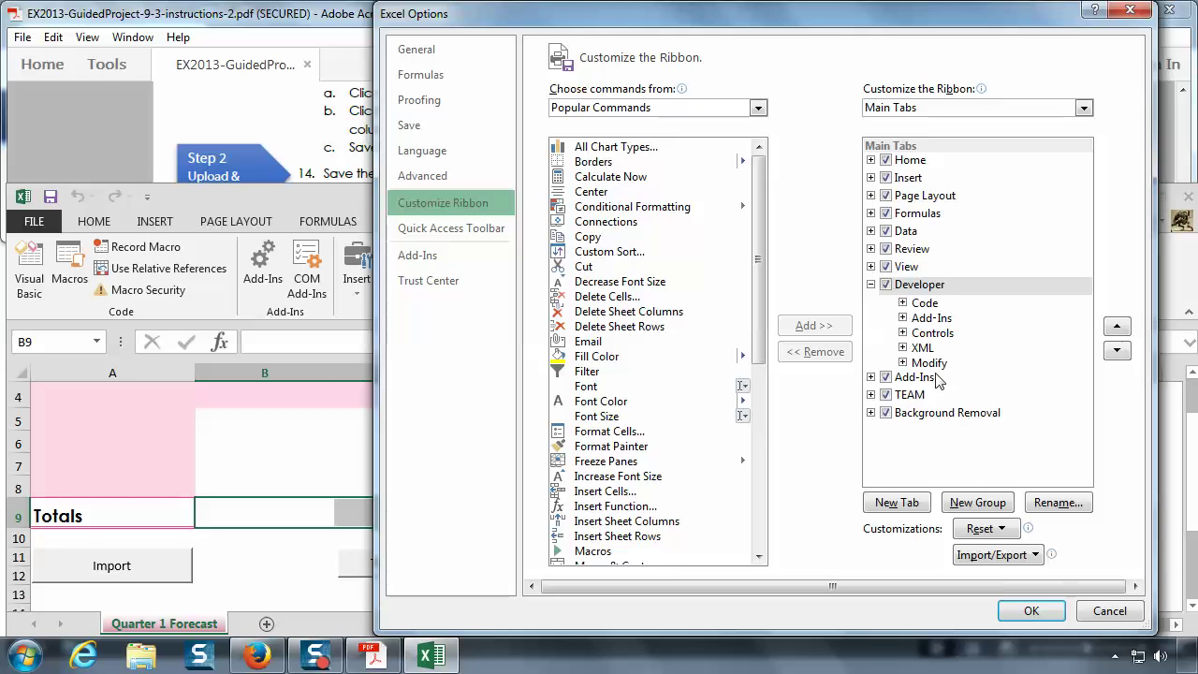
click(931, 286)
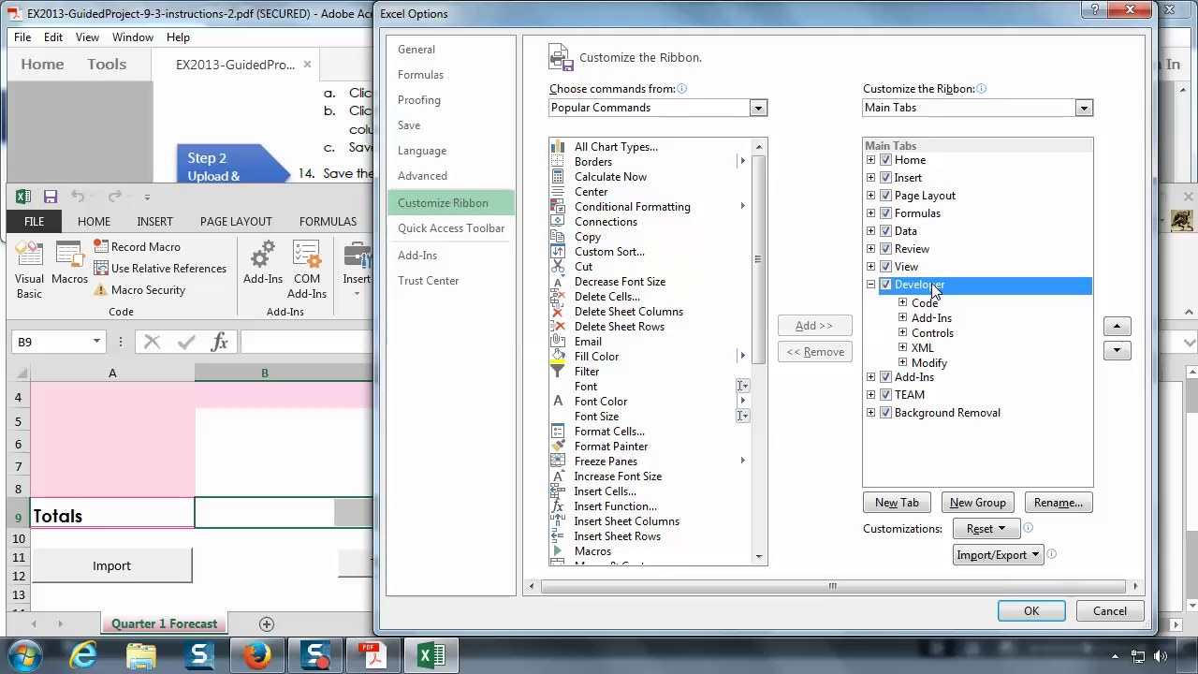
click(929, 364)
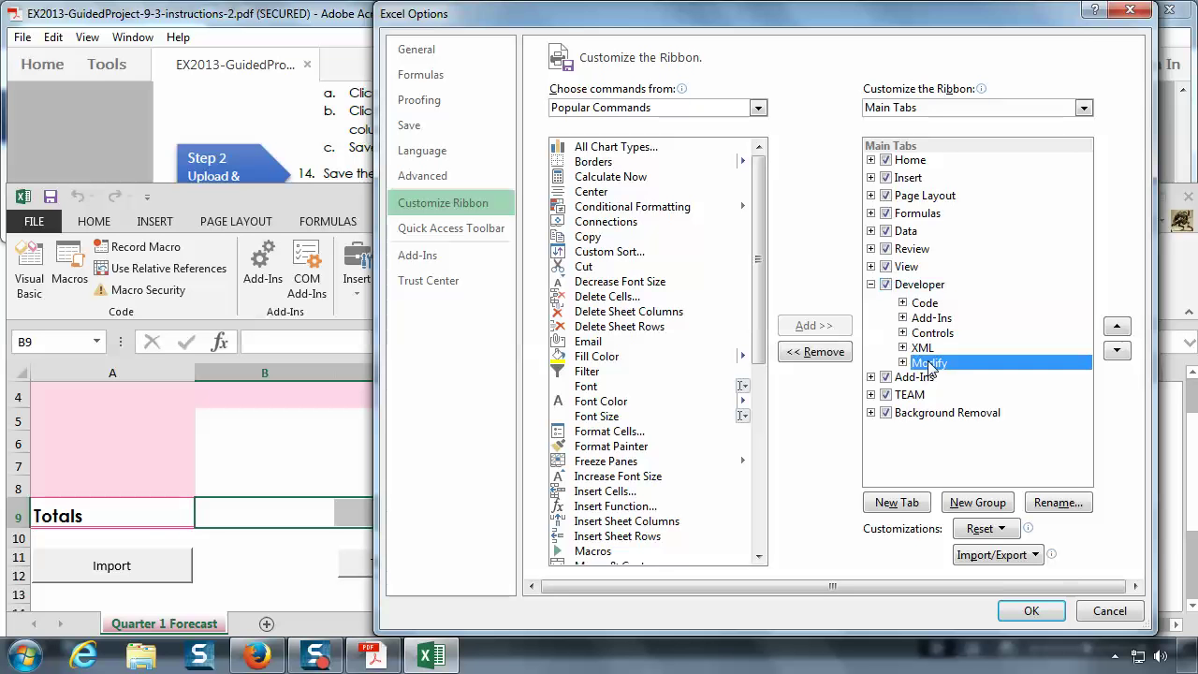
click(902, 362)
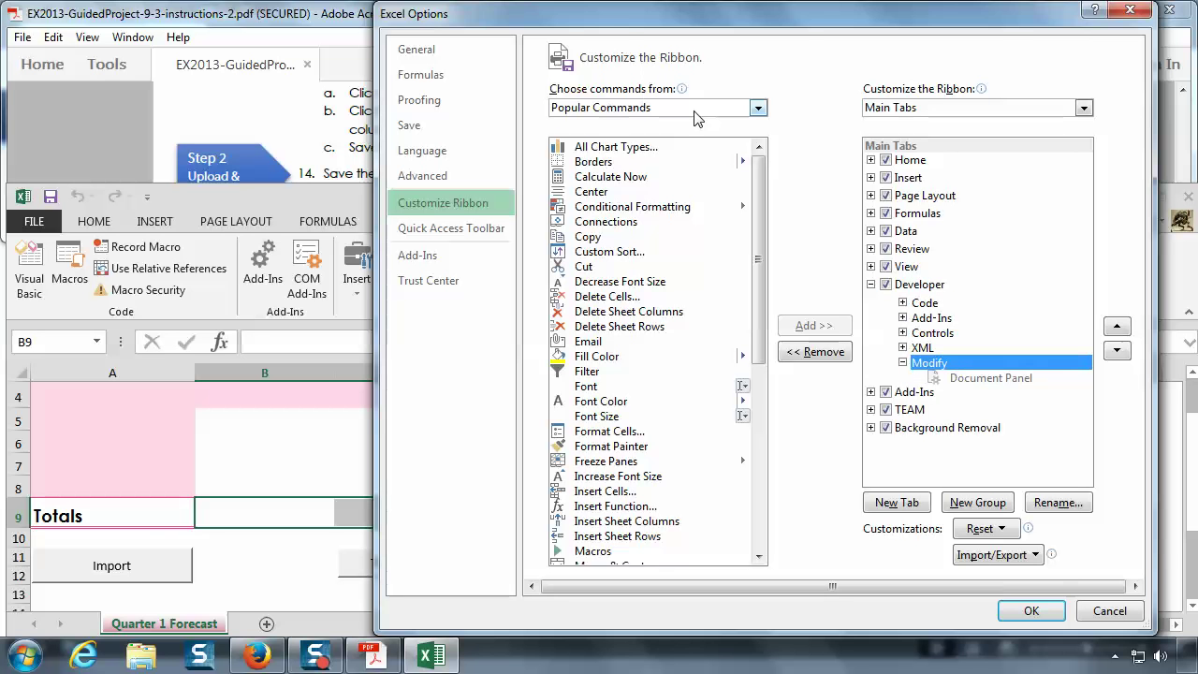
- List the workbook's macros as available commands and try to add the Clear macro to the Developer tab's Modify group
click(609, 109)
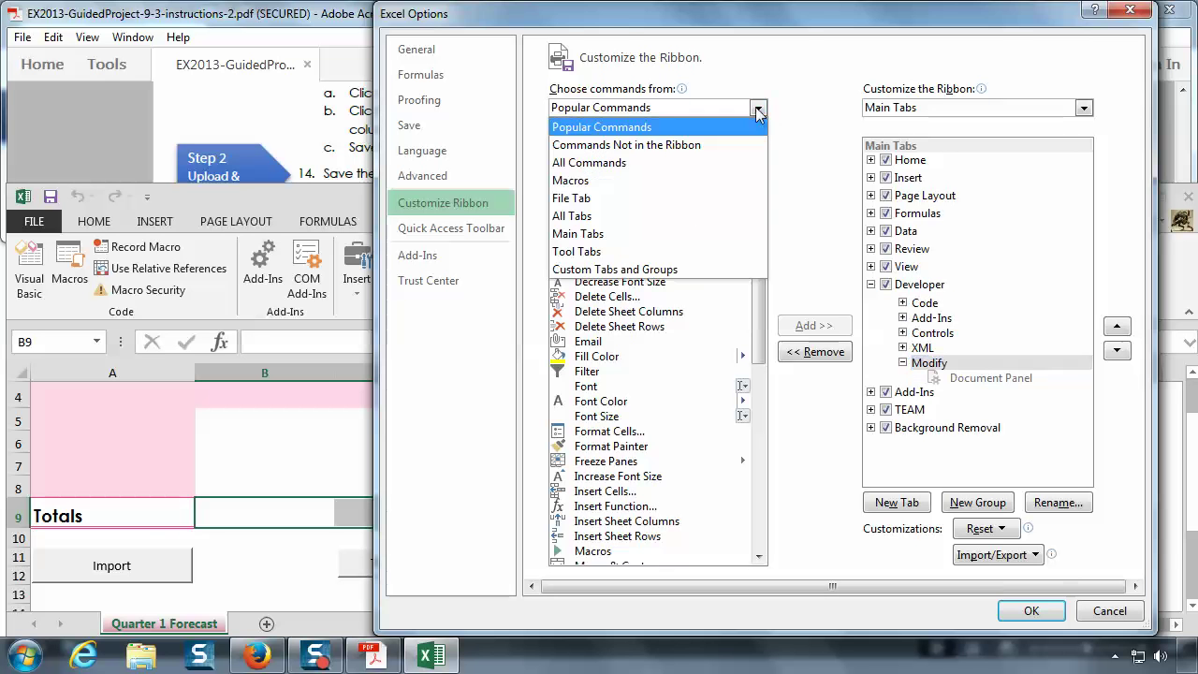
click(644, 190)
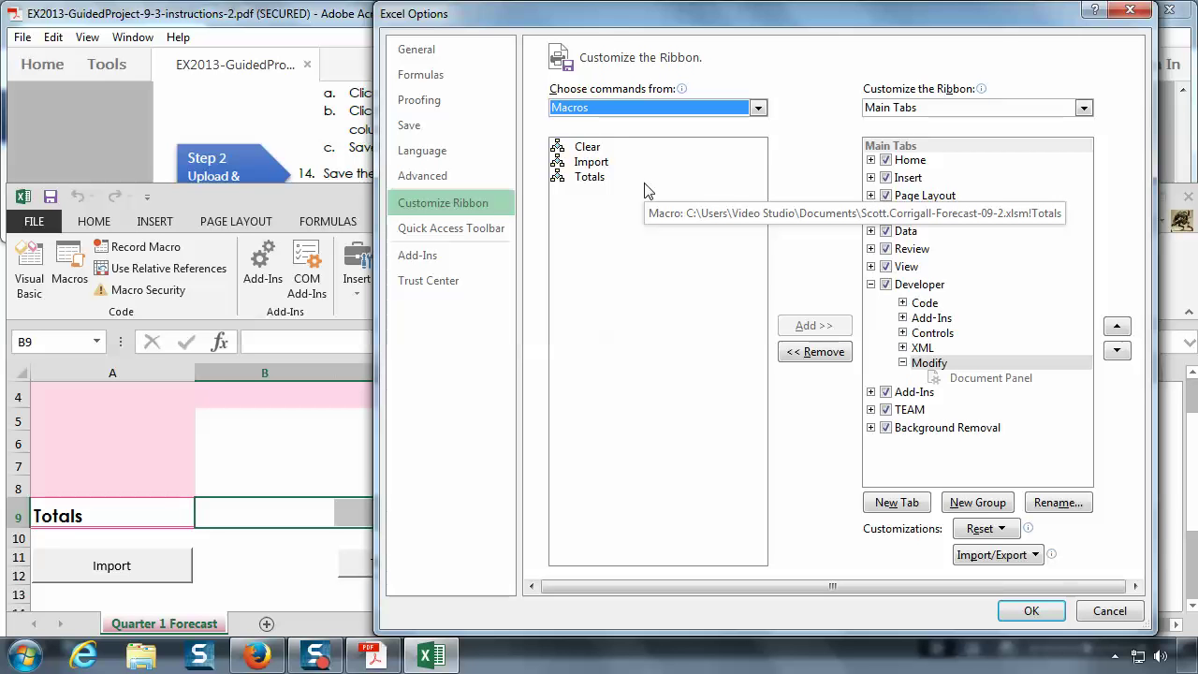
key(Tab)
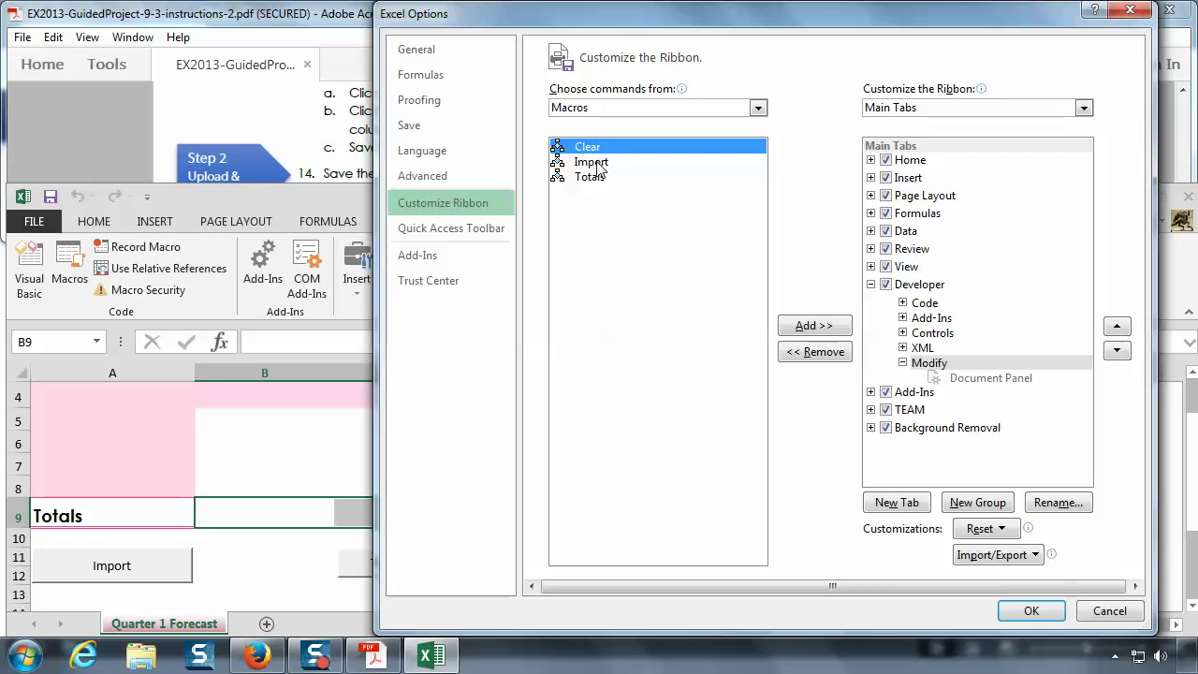
click(599, 164)
click(596, 150)
click(595, 178)
click(603, 152)
click(822, 330)
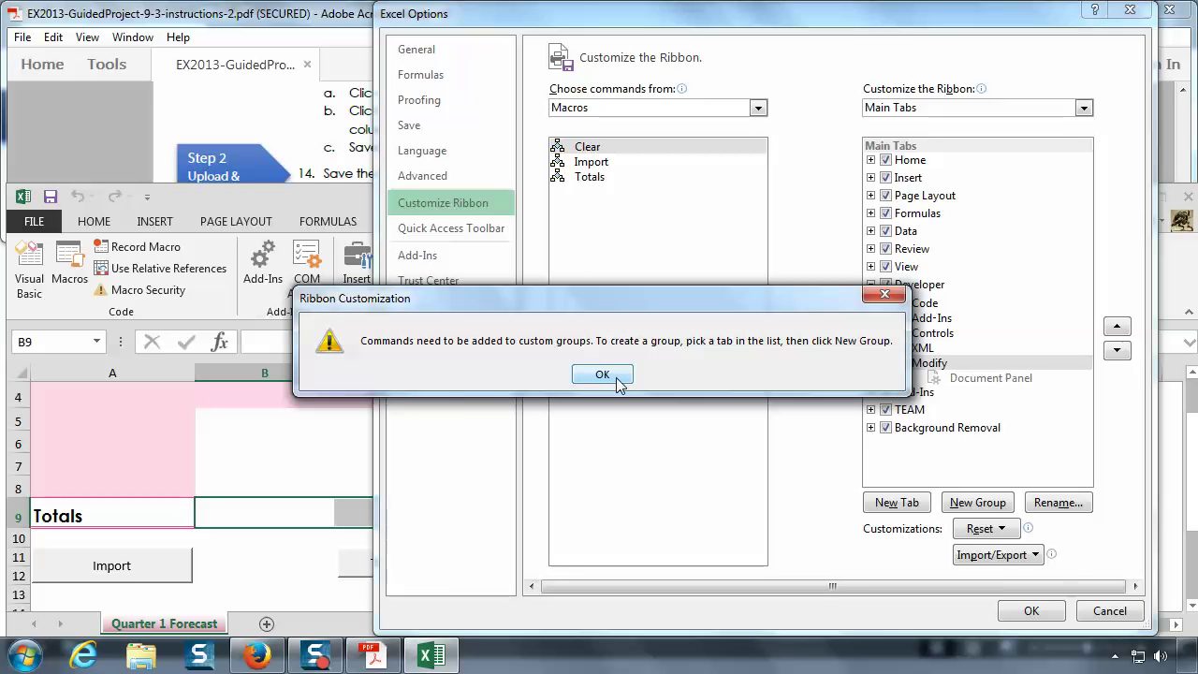
click(610, 377)
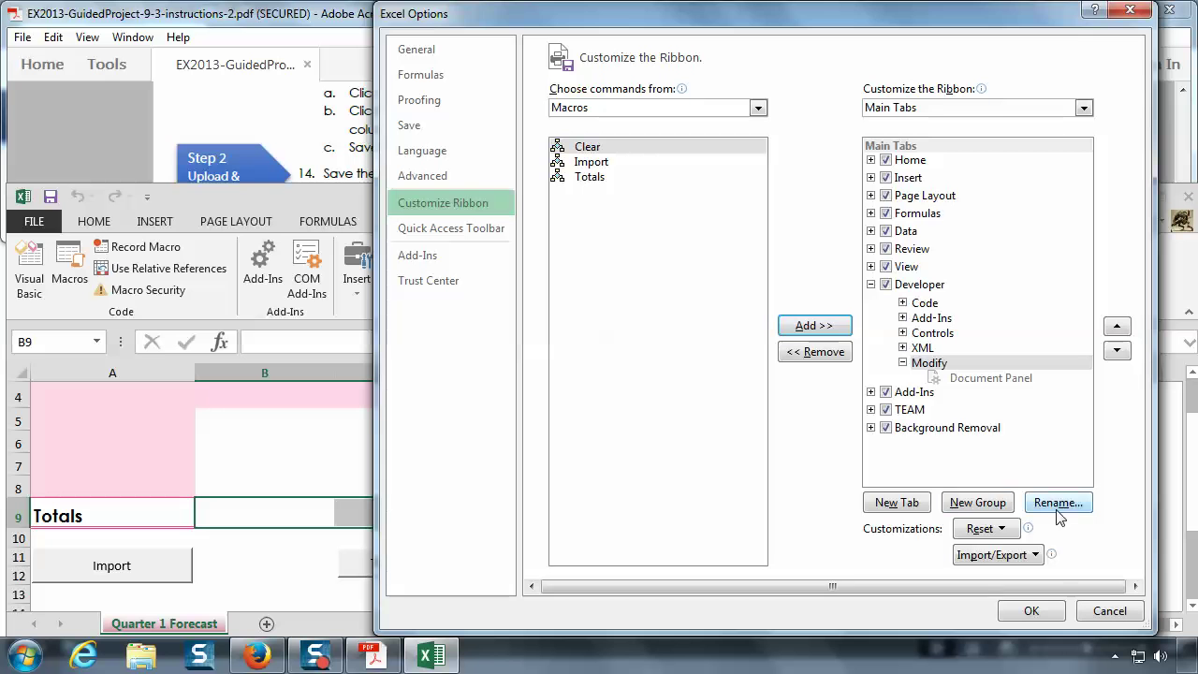
- Create a new custom group on the Developer tab and add the Clear, Import and Totals macros to it
click(978, 502)
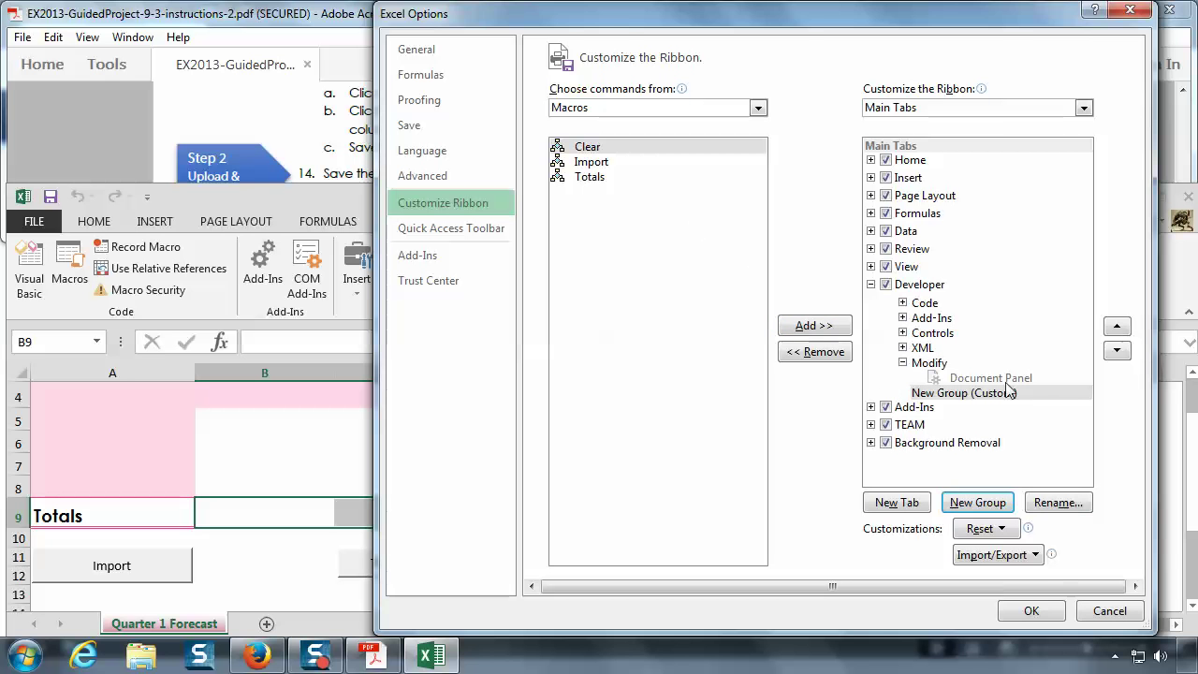
click(607, 149)
click(811, 328)
click(608, 164)
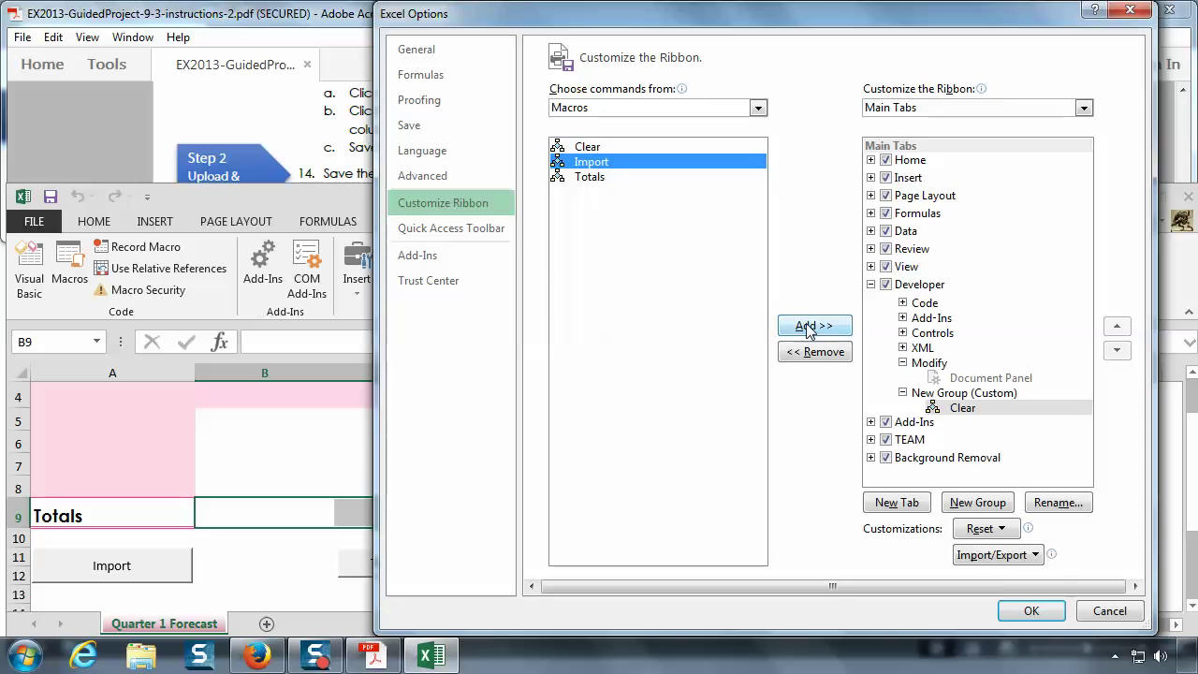
click(810, 328)
click(598, 177)
click(810, 327)
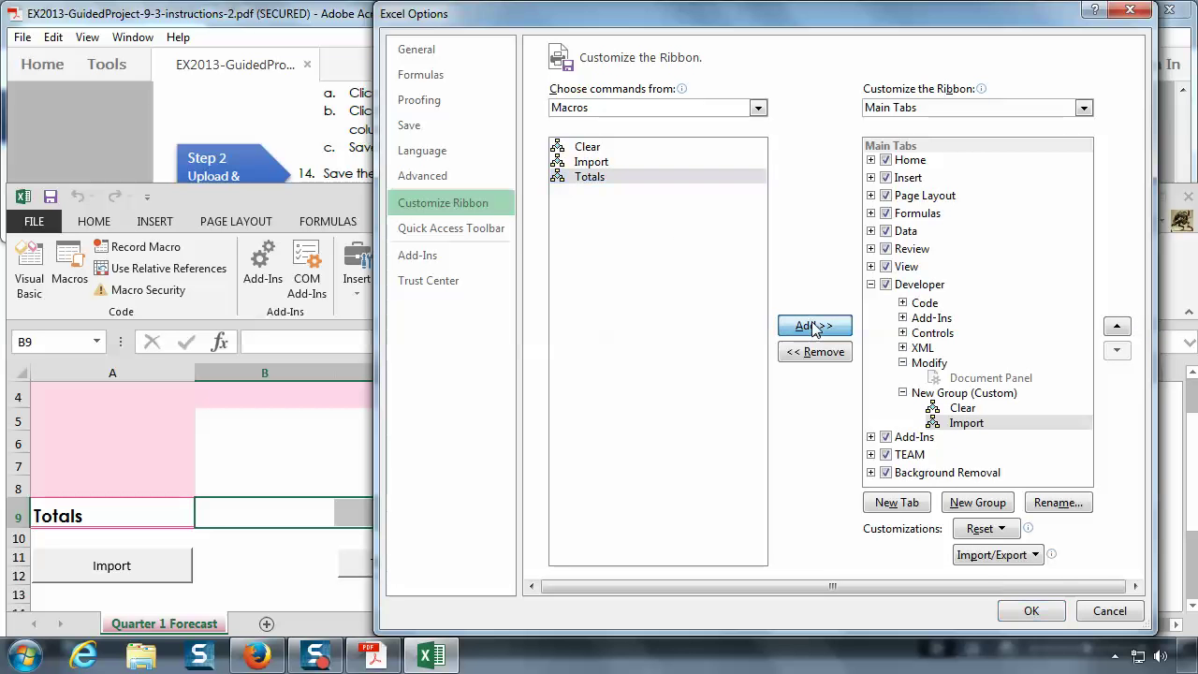
click(1034, 611)
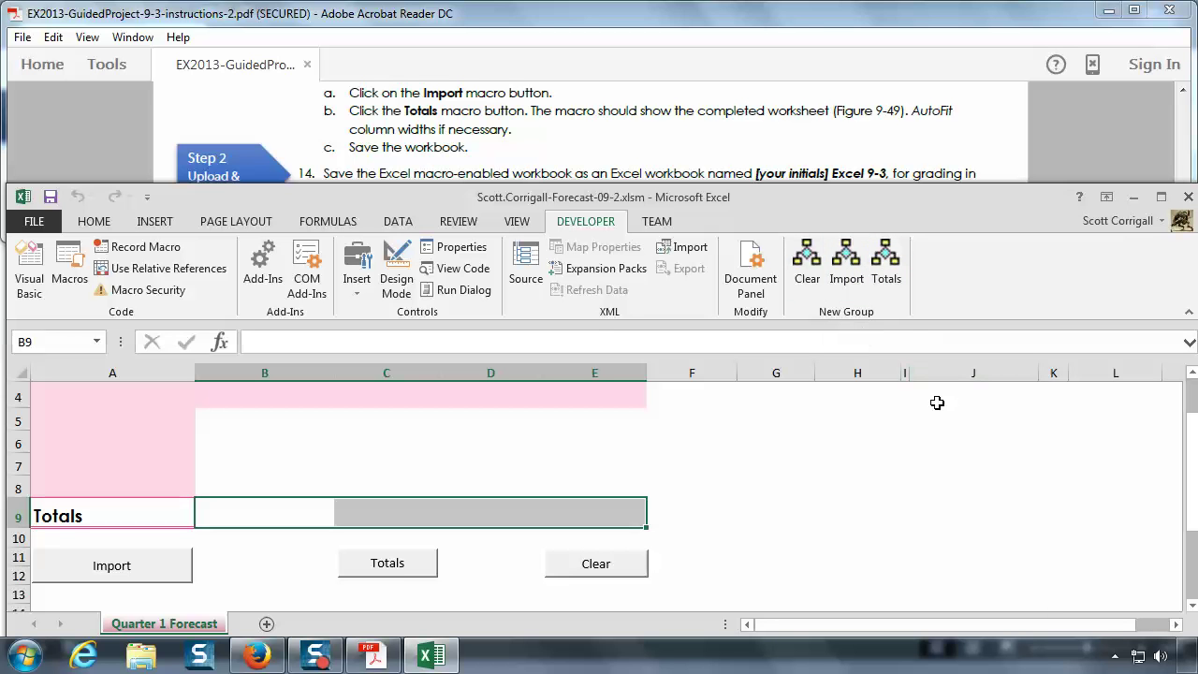
- Run the Import, Totals and Clear macros from the custom ribbon group, and check the project's instructions for saving the workbook
click(854, 267)
click(887, 266)
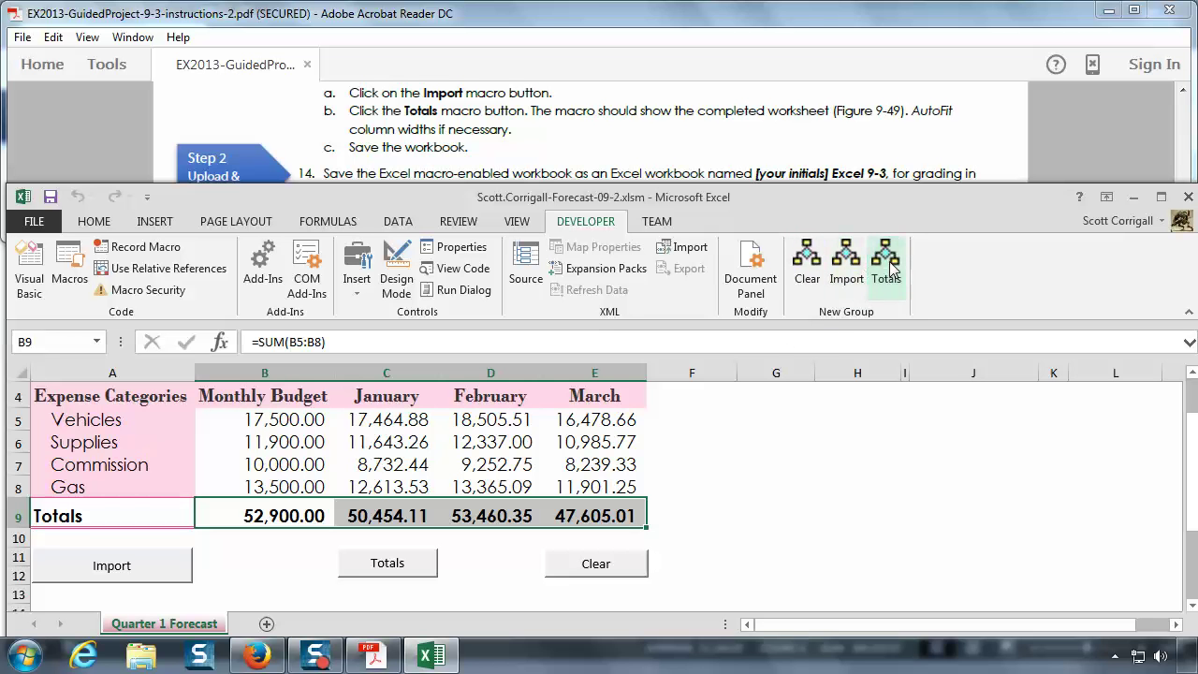
click(824, 269)
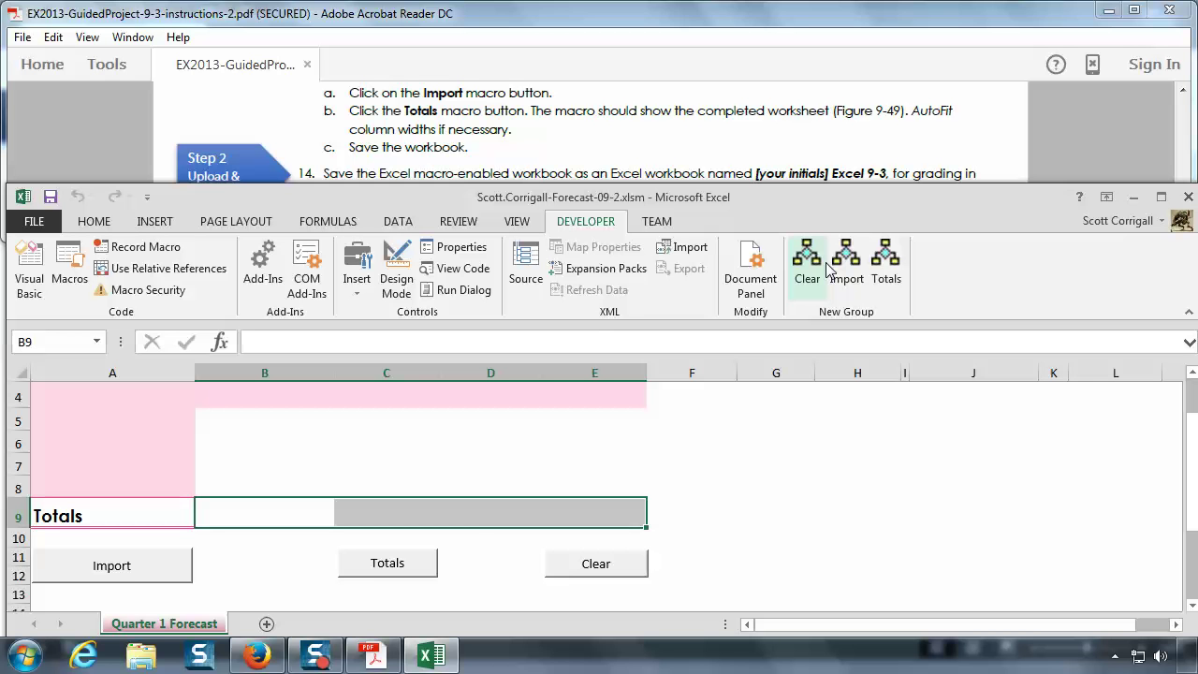
click(670, 120)
scroll(671, 128, down, 1)
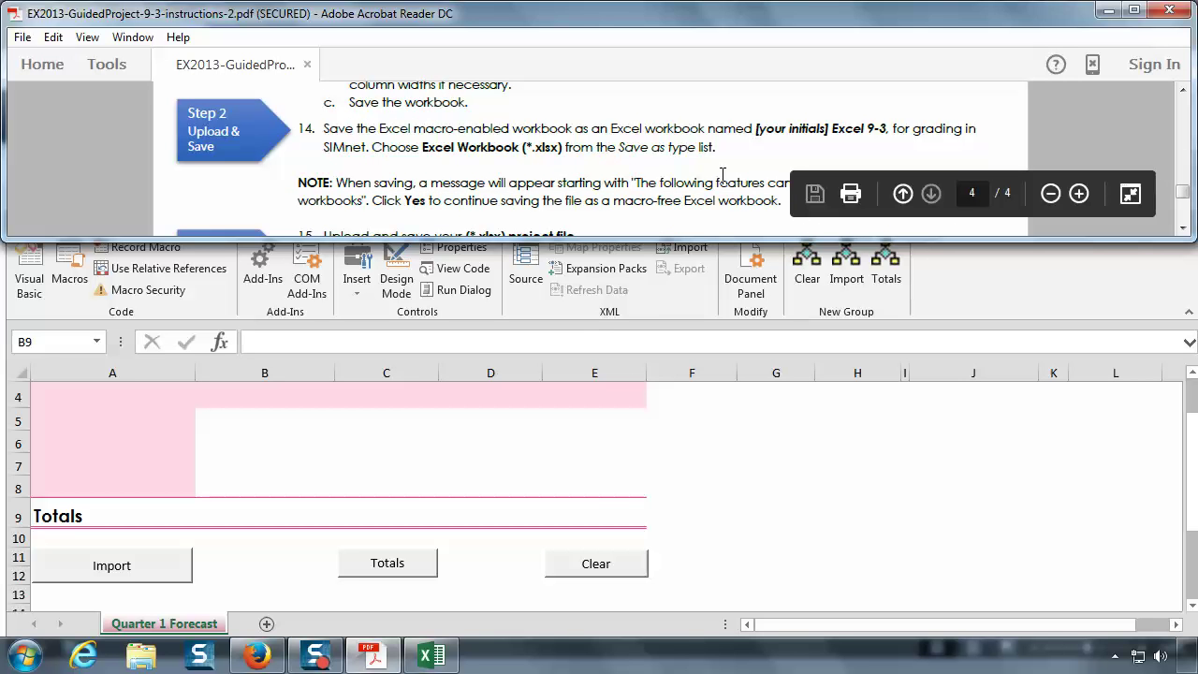
click(223, 313)
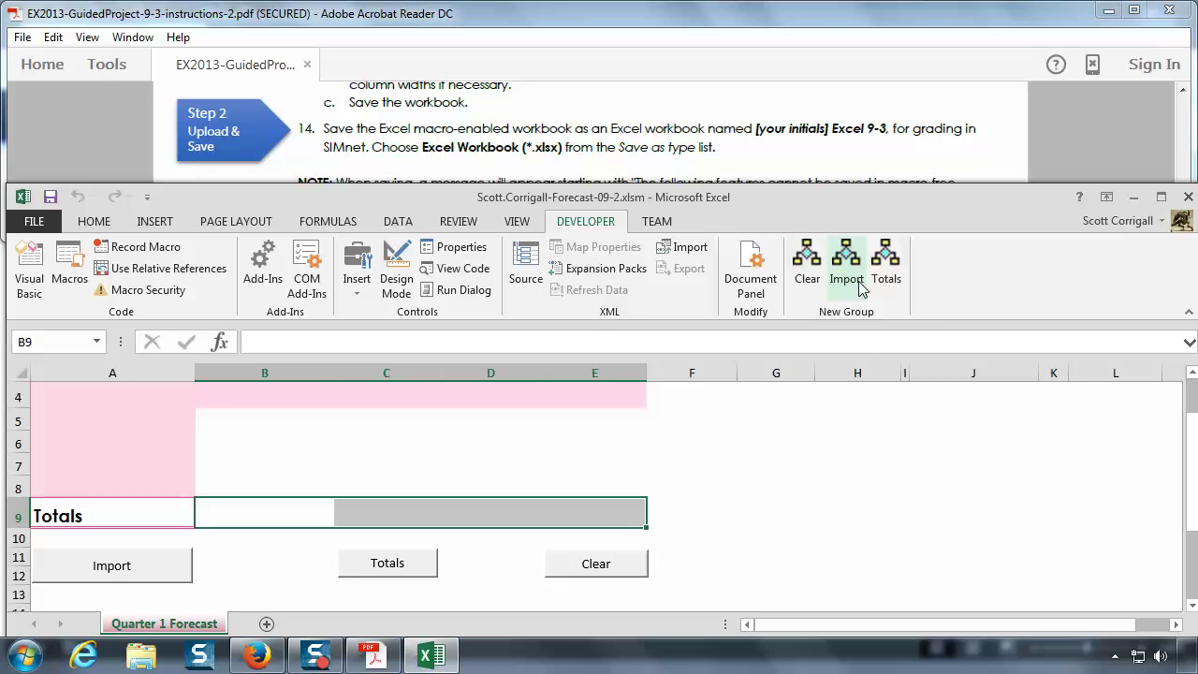
- In the ribbon customization options, remove the Clear, Import and Totals macros from the Developer tab's custom group
click(33, 221)
scroll(64, 521, down, 2)
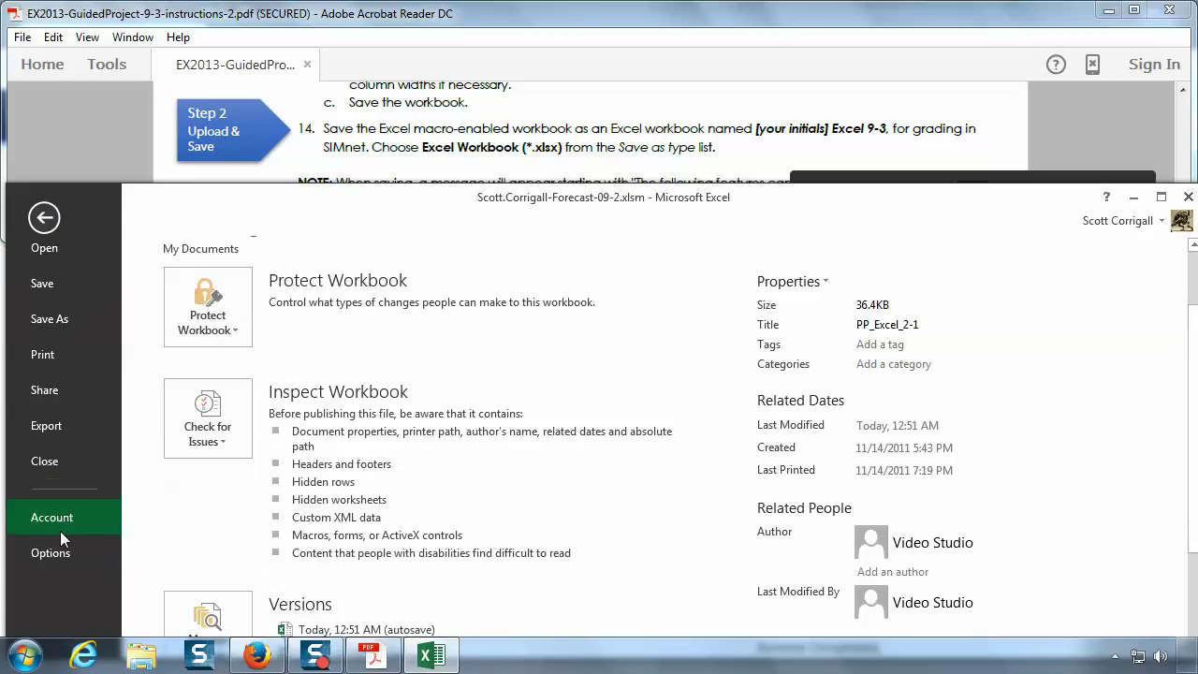
click(48, 555)
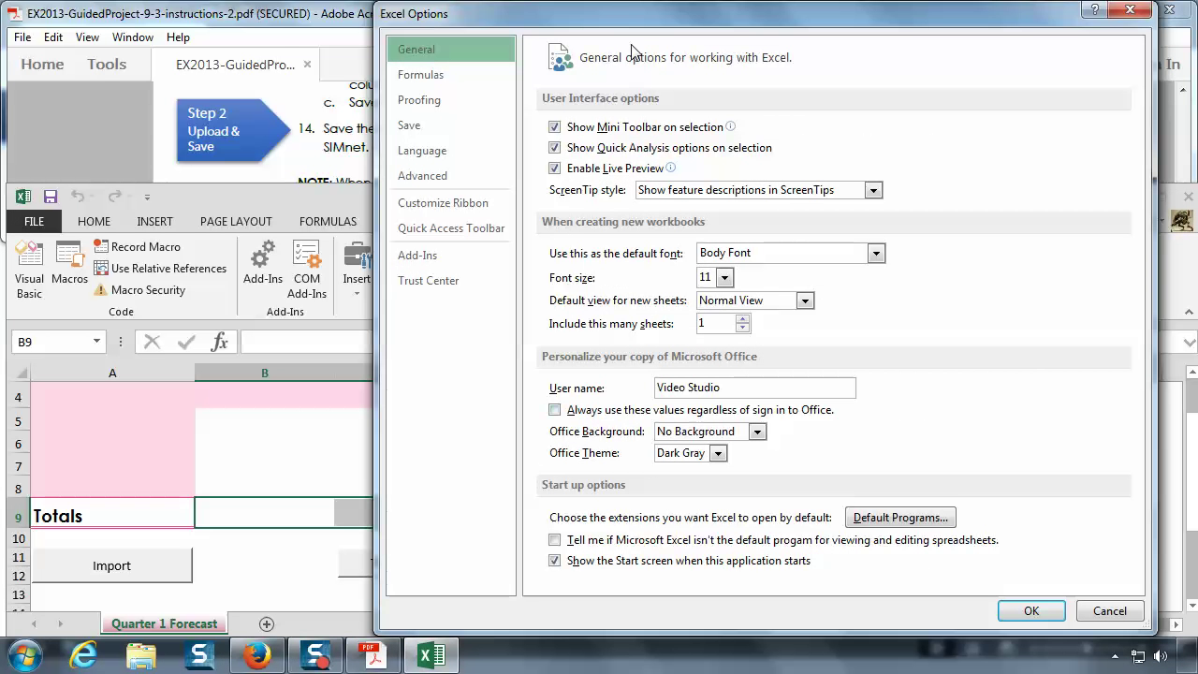
click(465, 208)
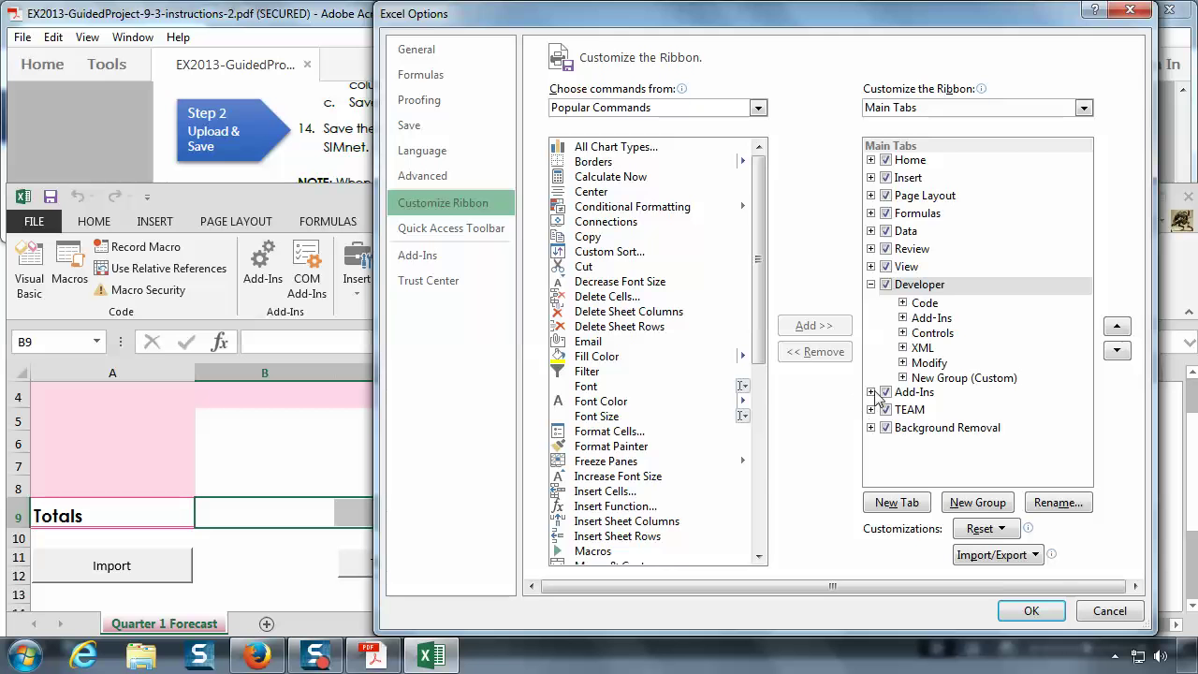
click(927, 378)
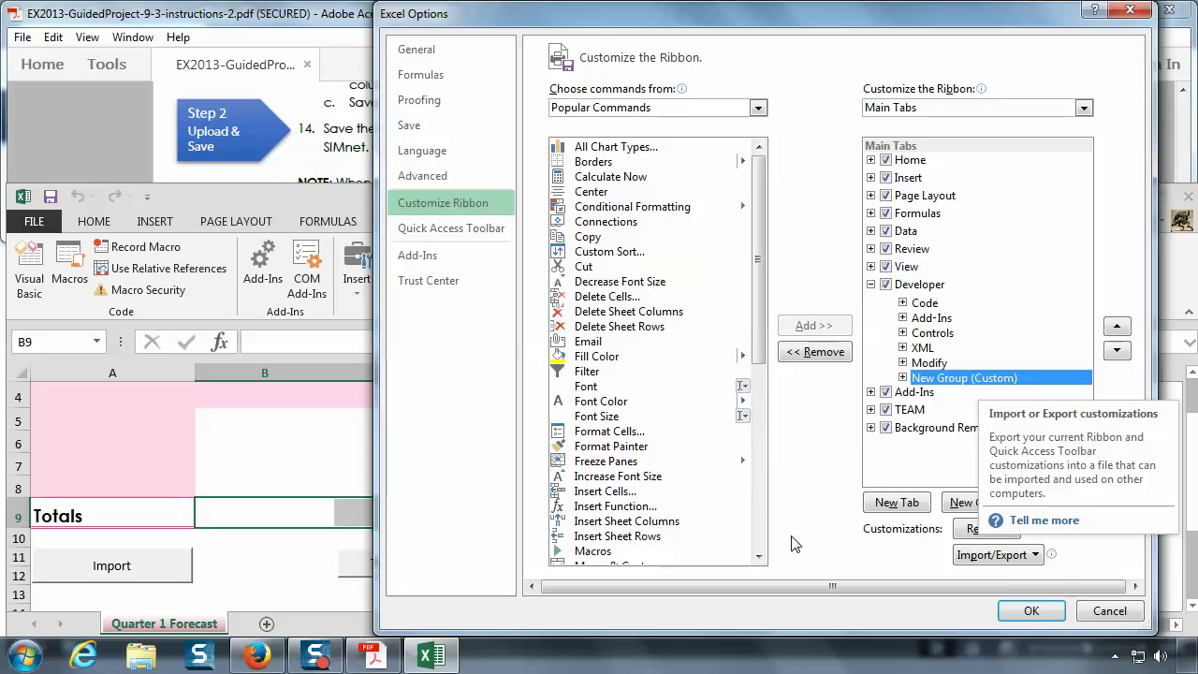
click(903, 378)
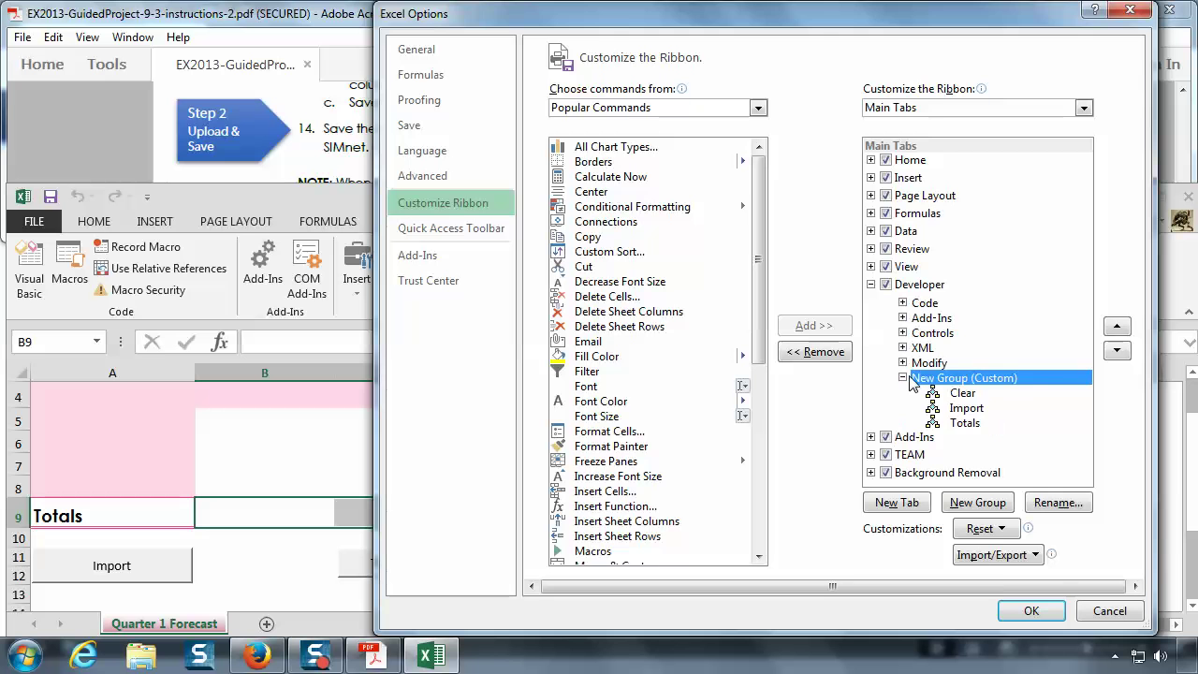
click(958, 394)
right_click(964, 394)
click(1013, 482)
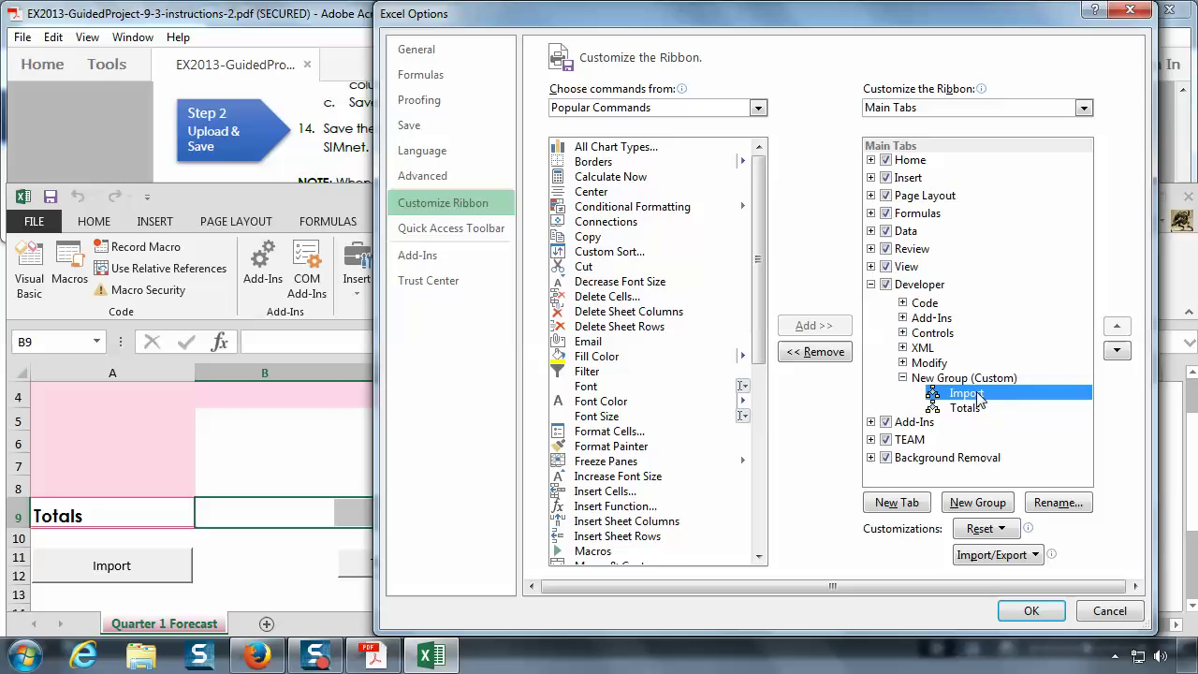
right_click(980, 394)
click(1027, 475)
right_click(966, 393)
click(1013, 474)
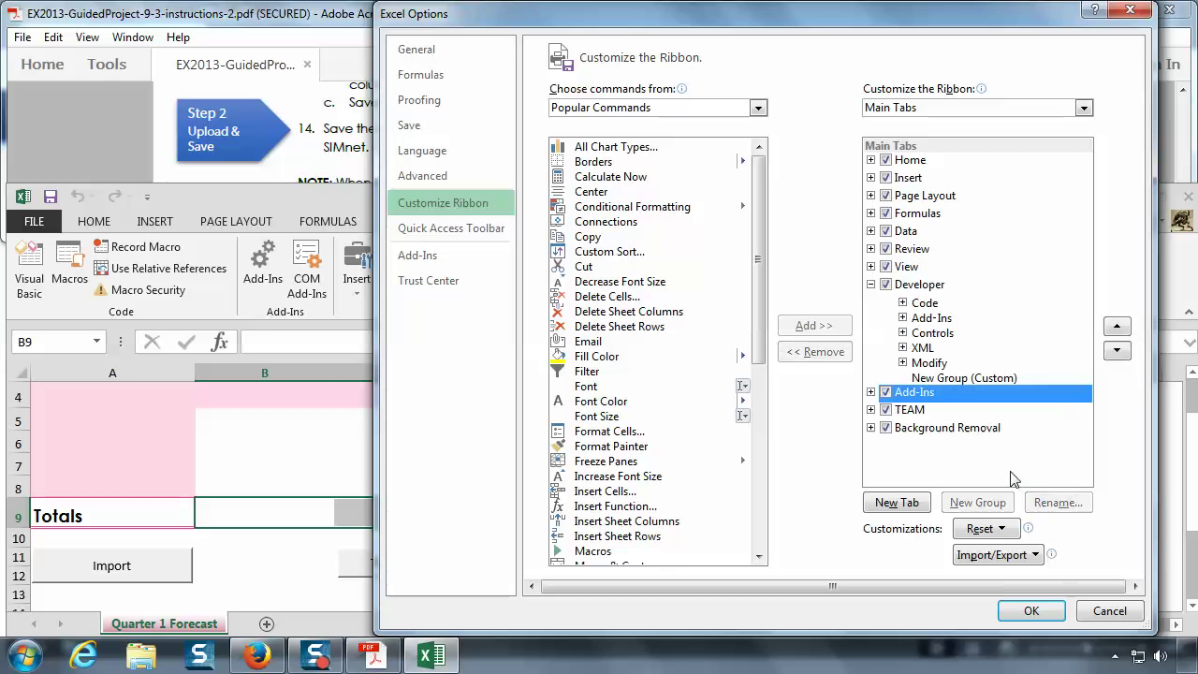
- Remove the empty custom group from the Developer tab and apply the ribbon changes
right_click(959, 382)
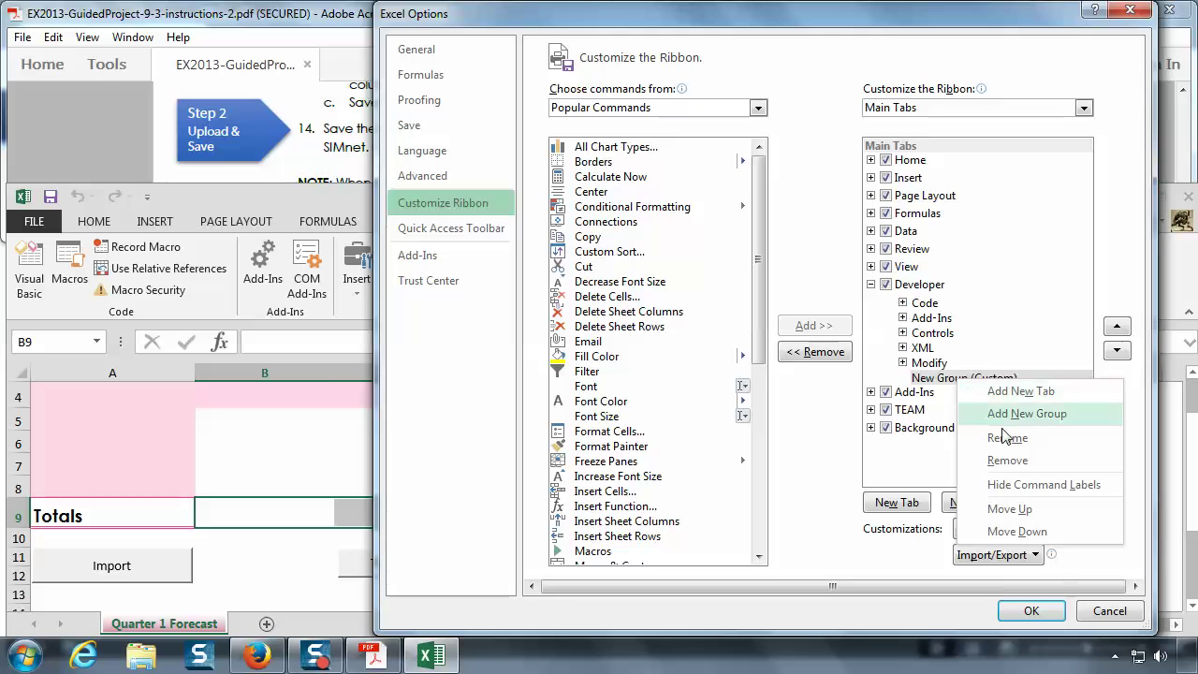
click(1008, 459)
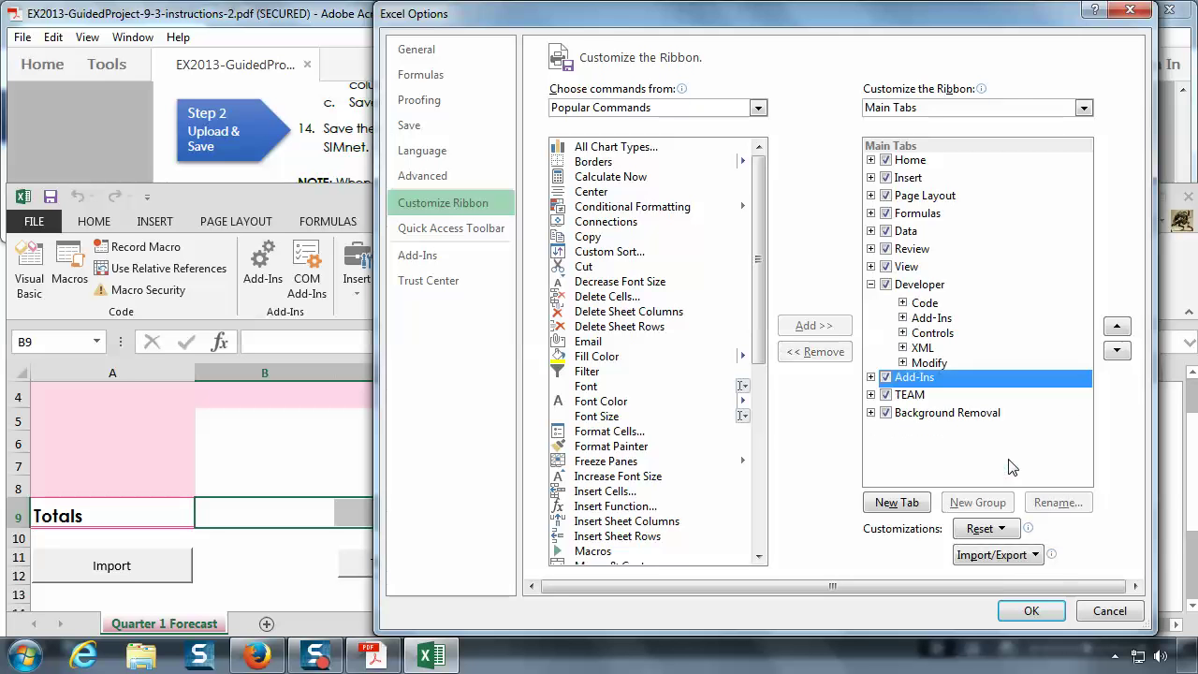
click(1031, 610)
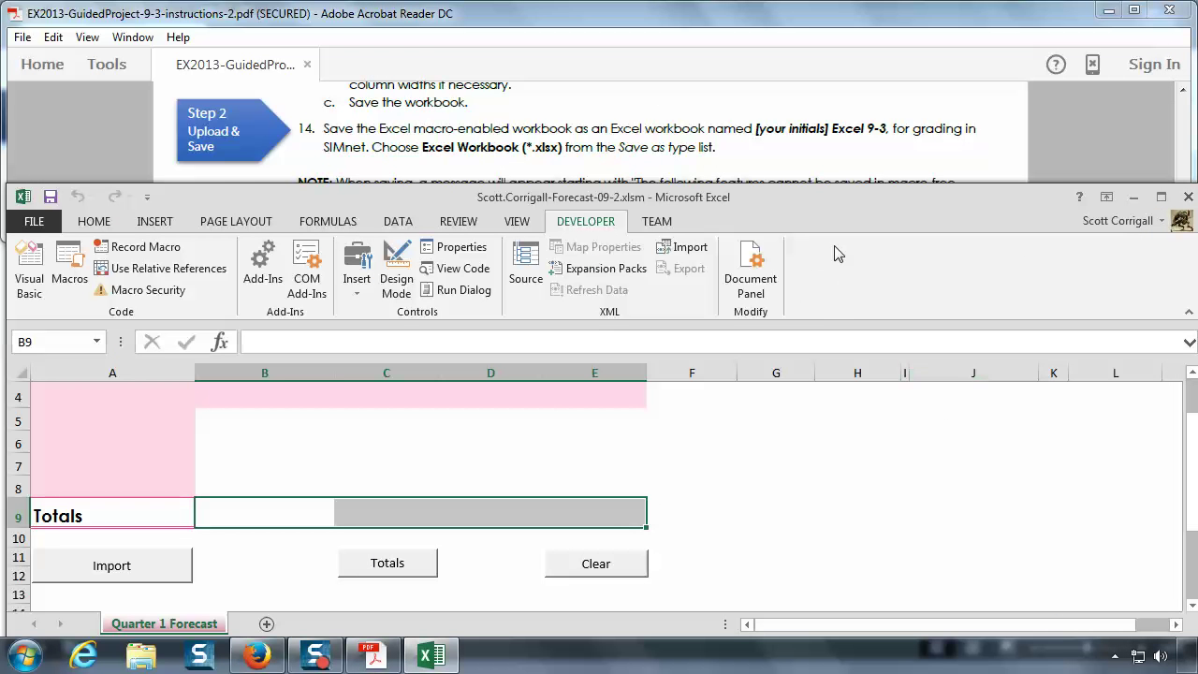
- Save the macro-enabled workbook, and save a macro-free copy in My Documents as an Excel Workbook (*.xlsx)
click(33, 221)
click(42, 373)
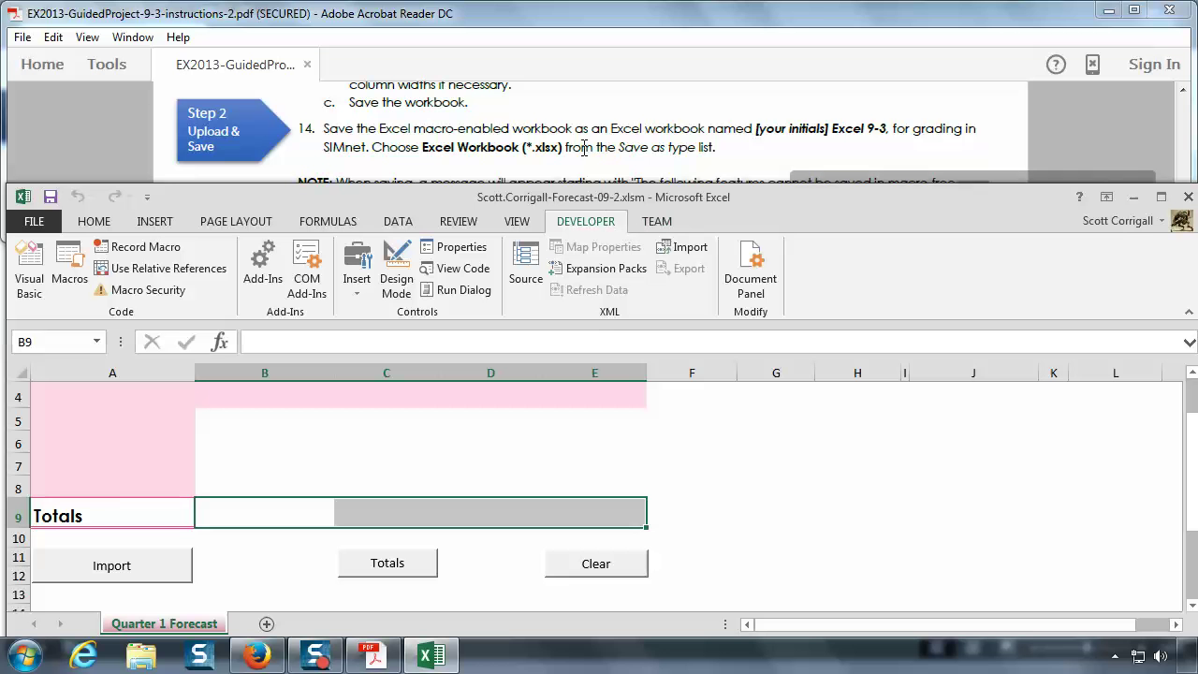
click(33, 224)
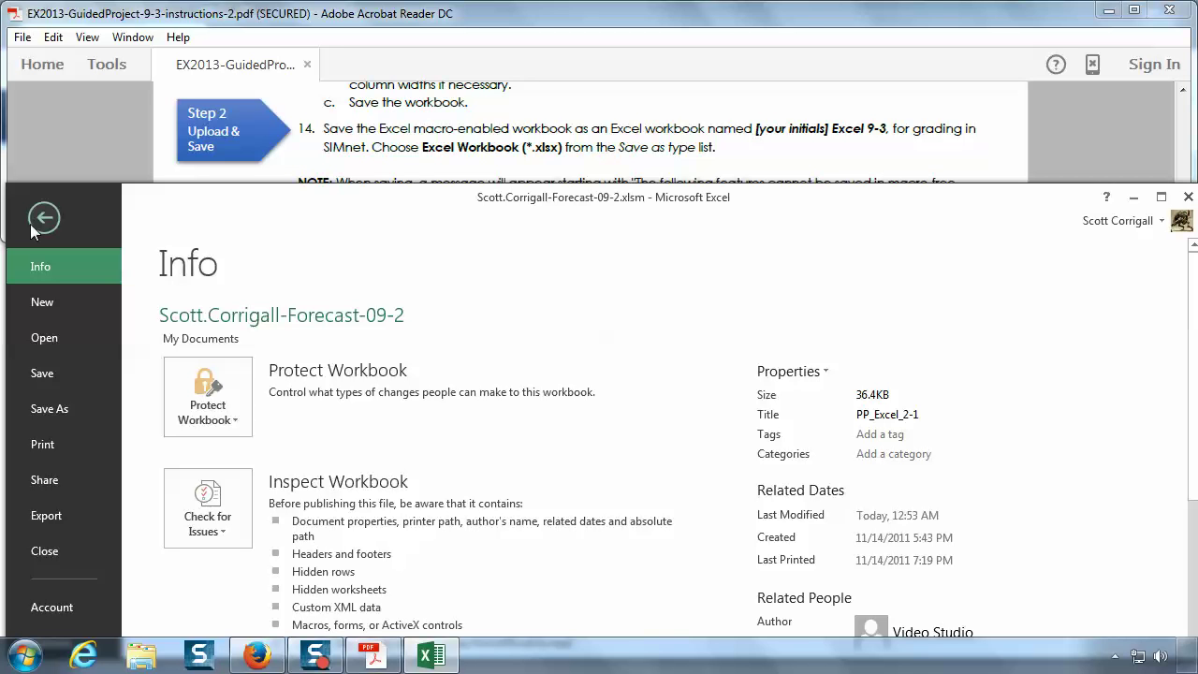
click(52, 408)
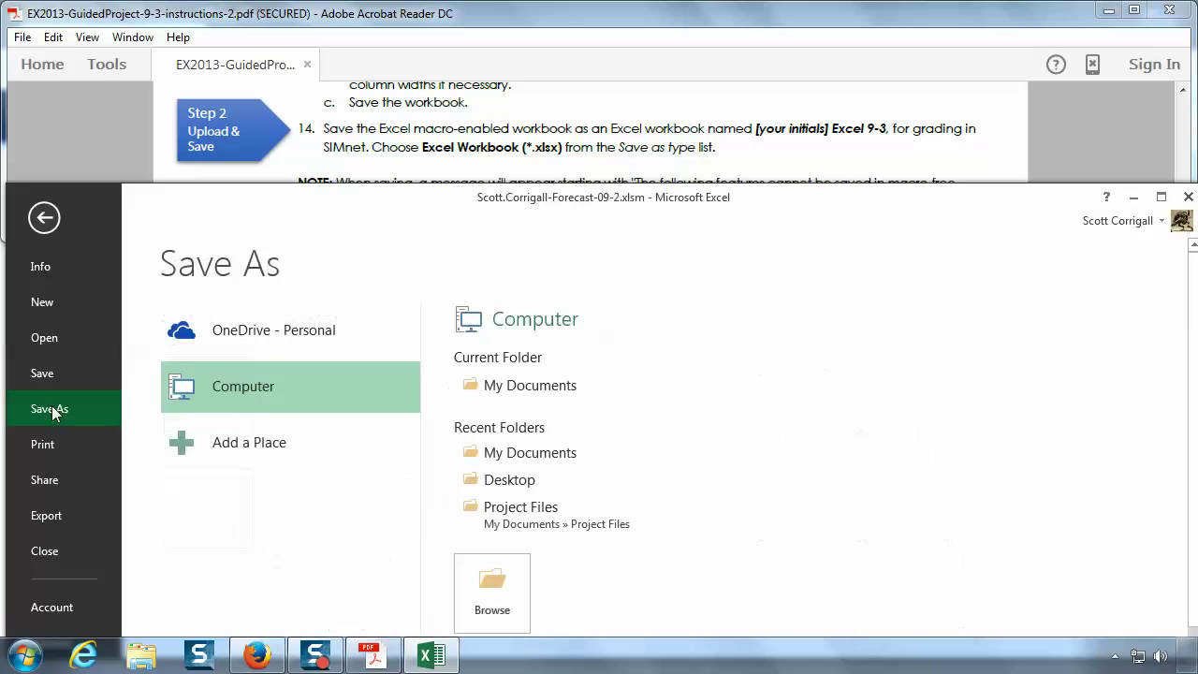
click(568, 386)
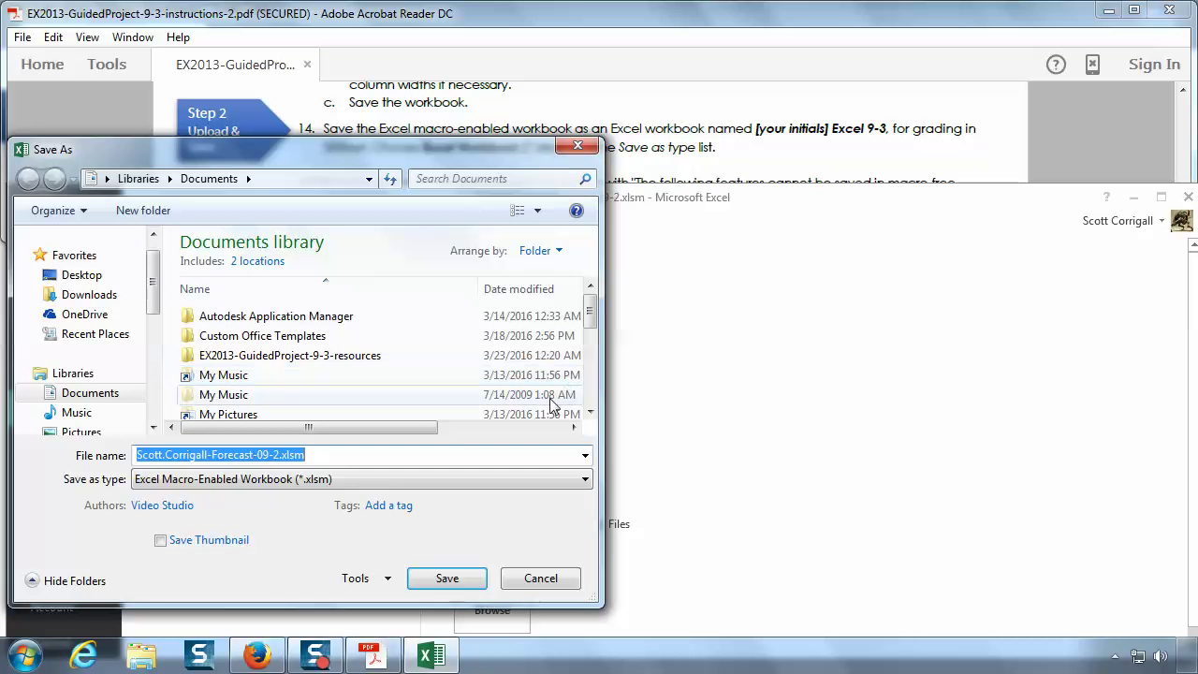
click(323, 482)
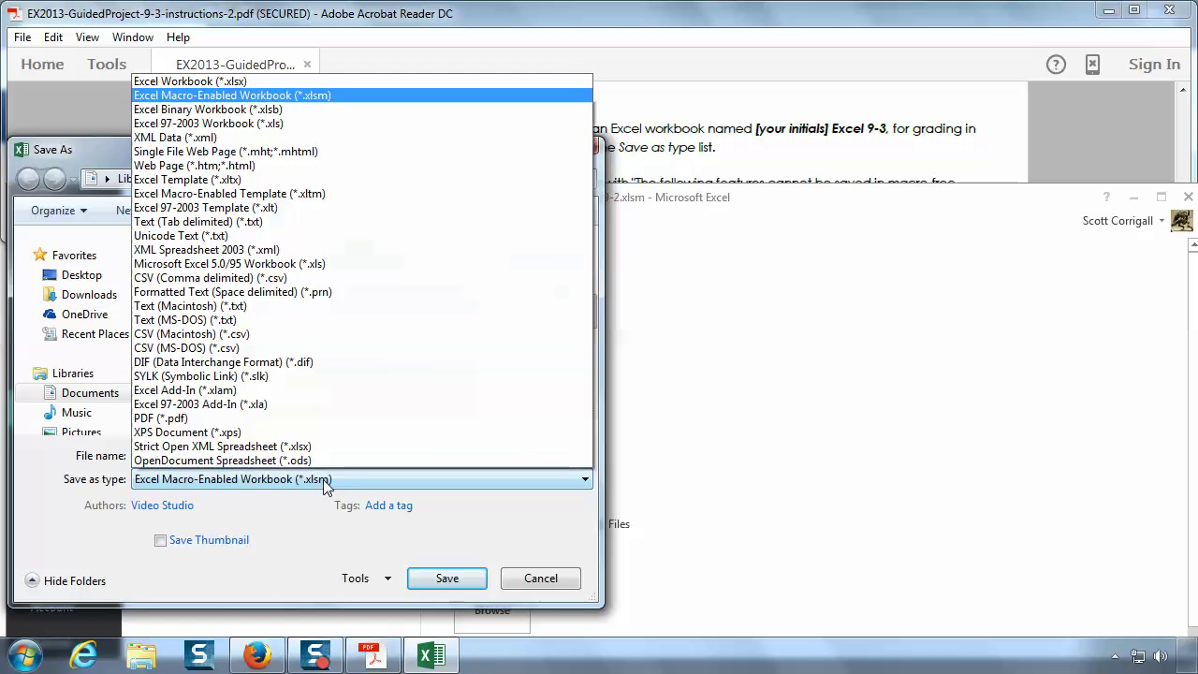
click(263, 83)
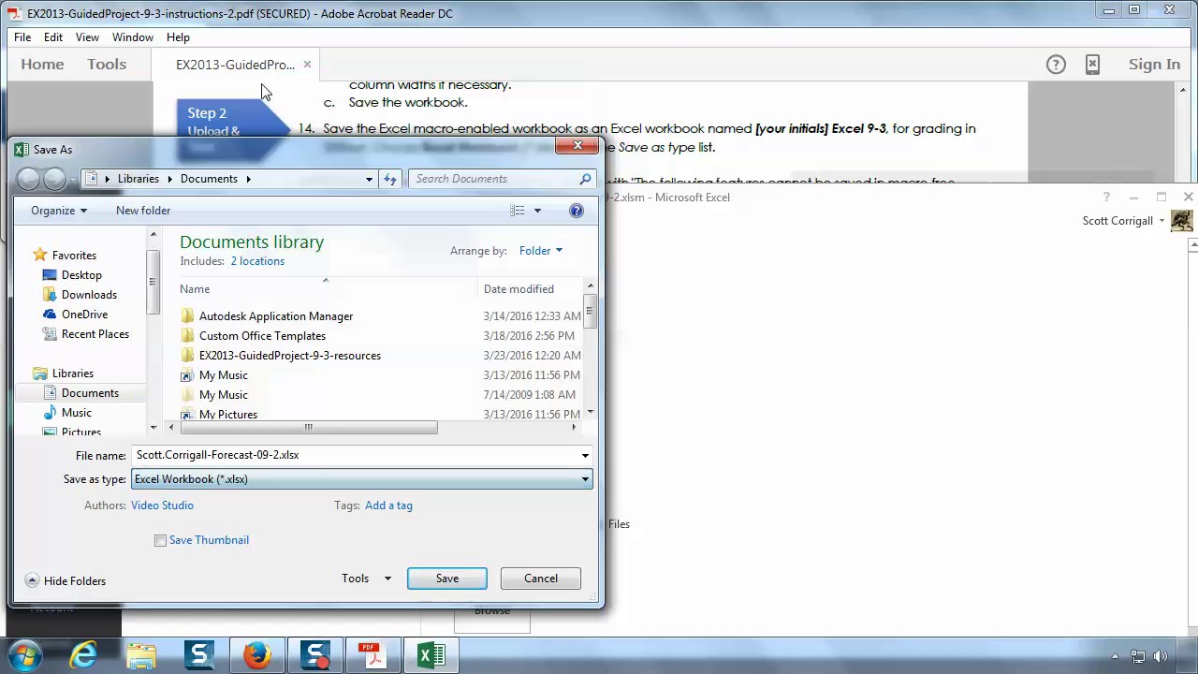
click(467, 584)
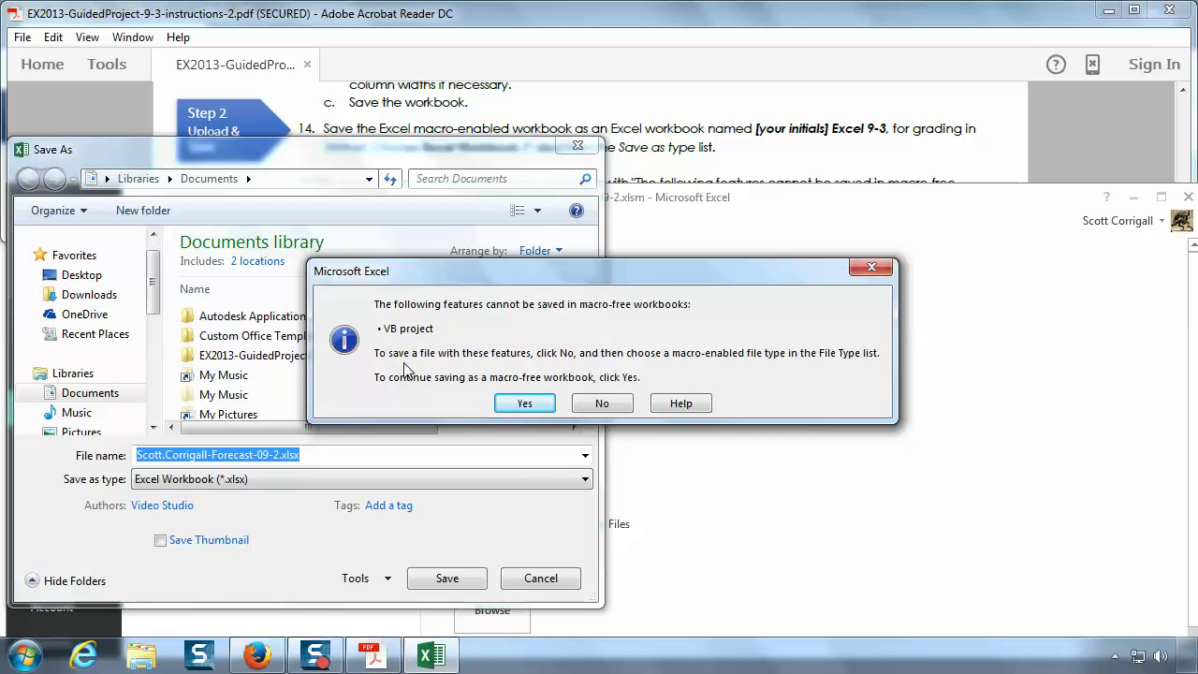
click(521, 404)
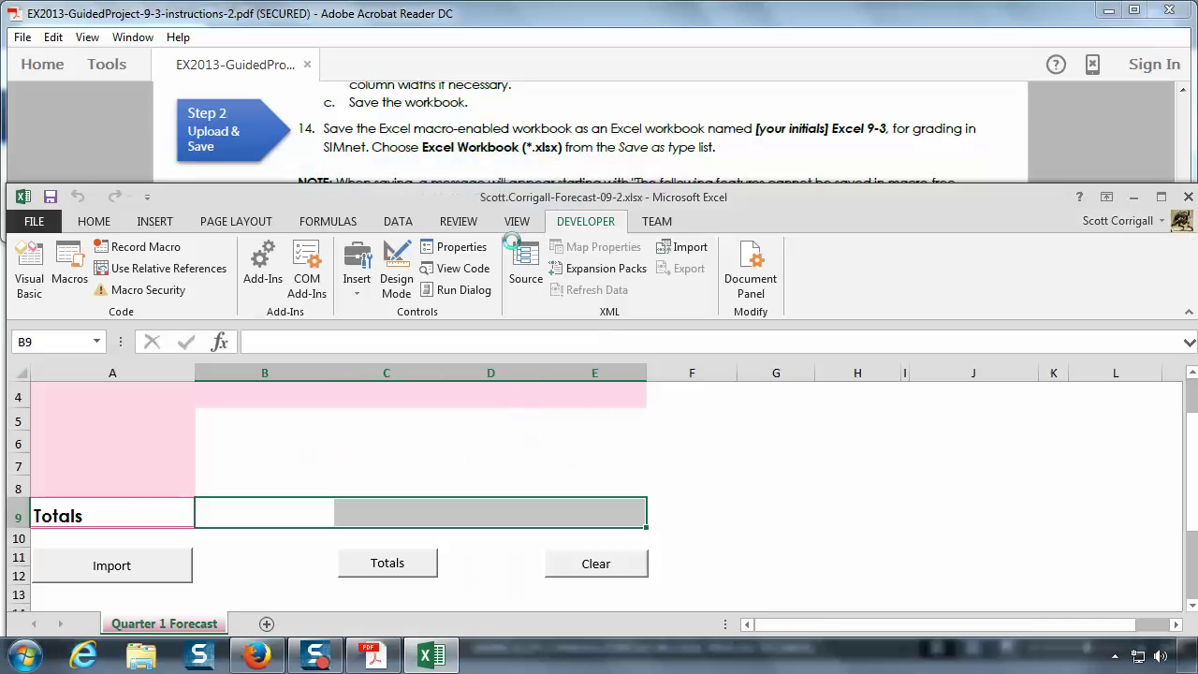
- Read the remaining upload and grading instructions in the project PDF, and switch to the SIMnet project page in Firefox
click(623, 150)
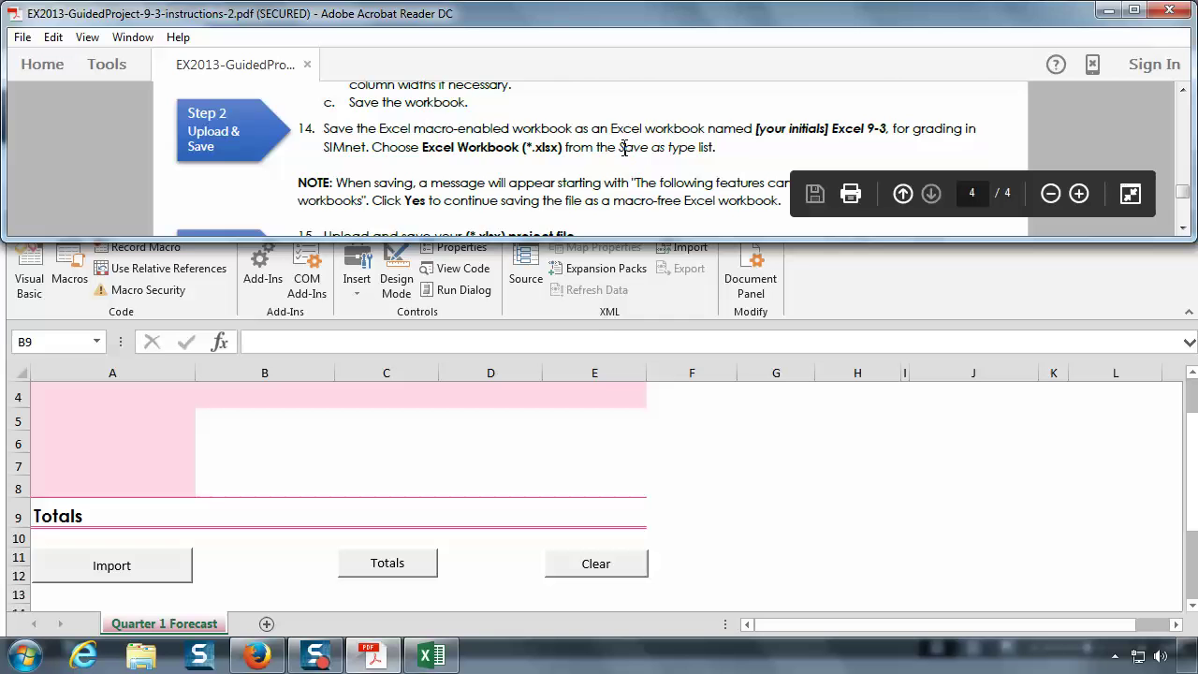
scroll(624, 148, down, 1)
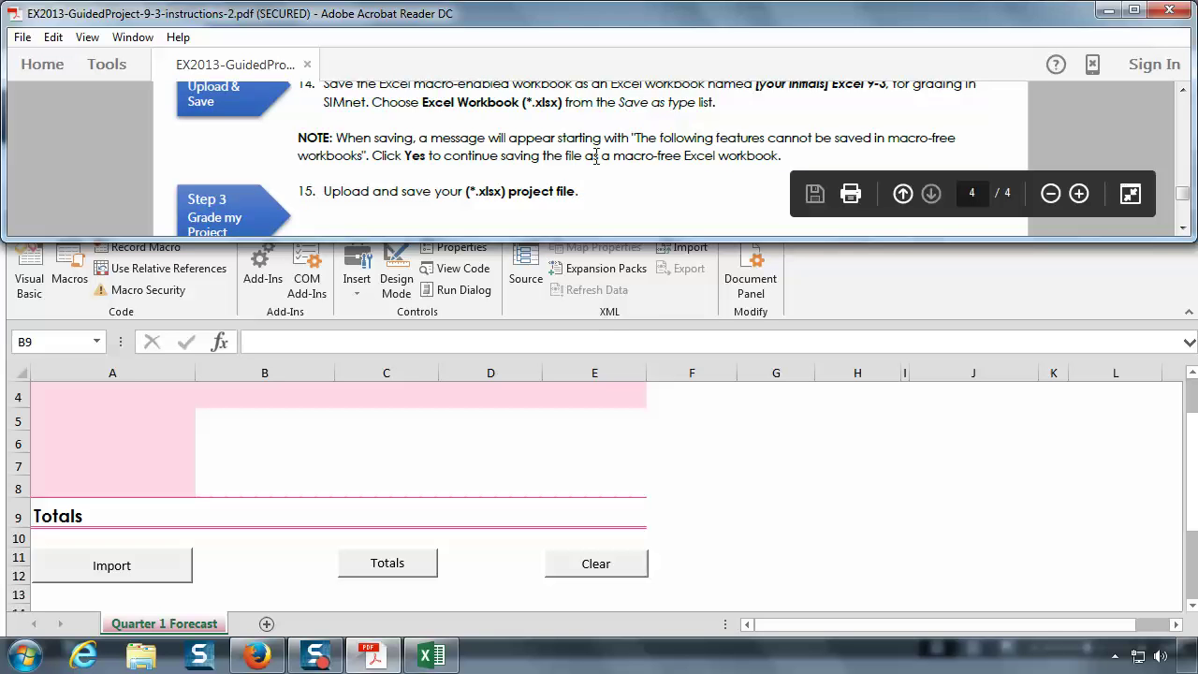
scroll(596, 156, down, 1)
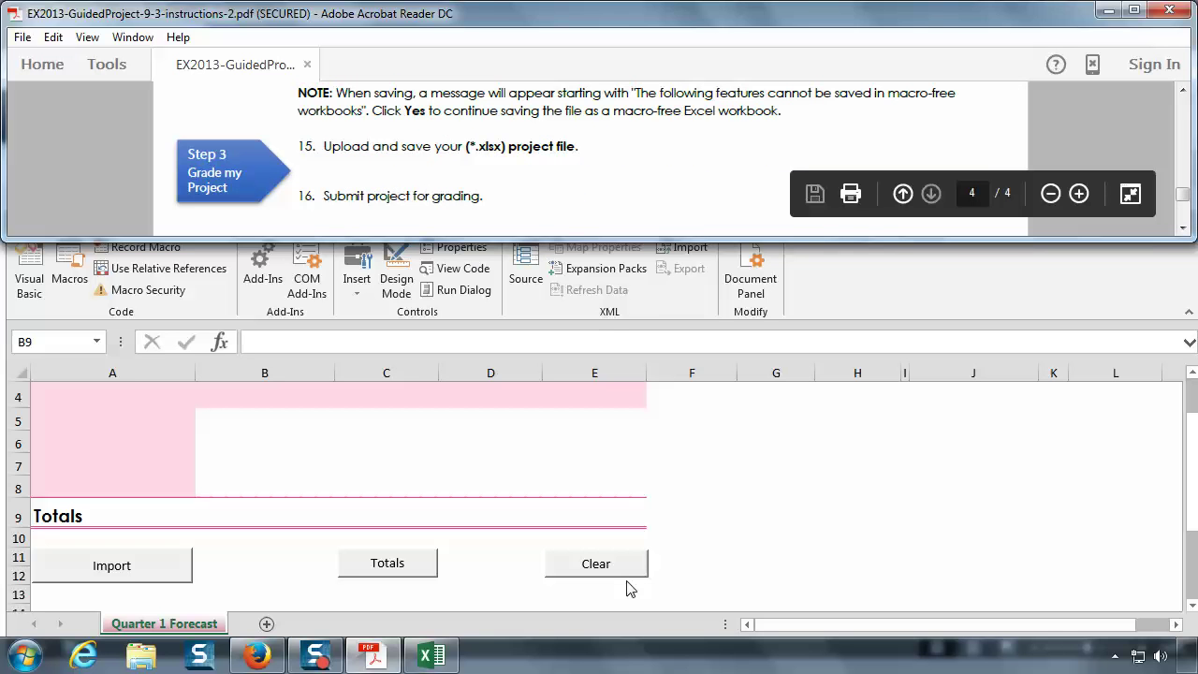
click(262, 657)
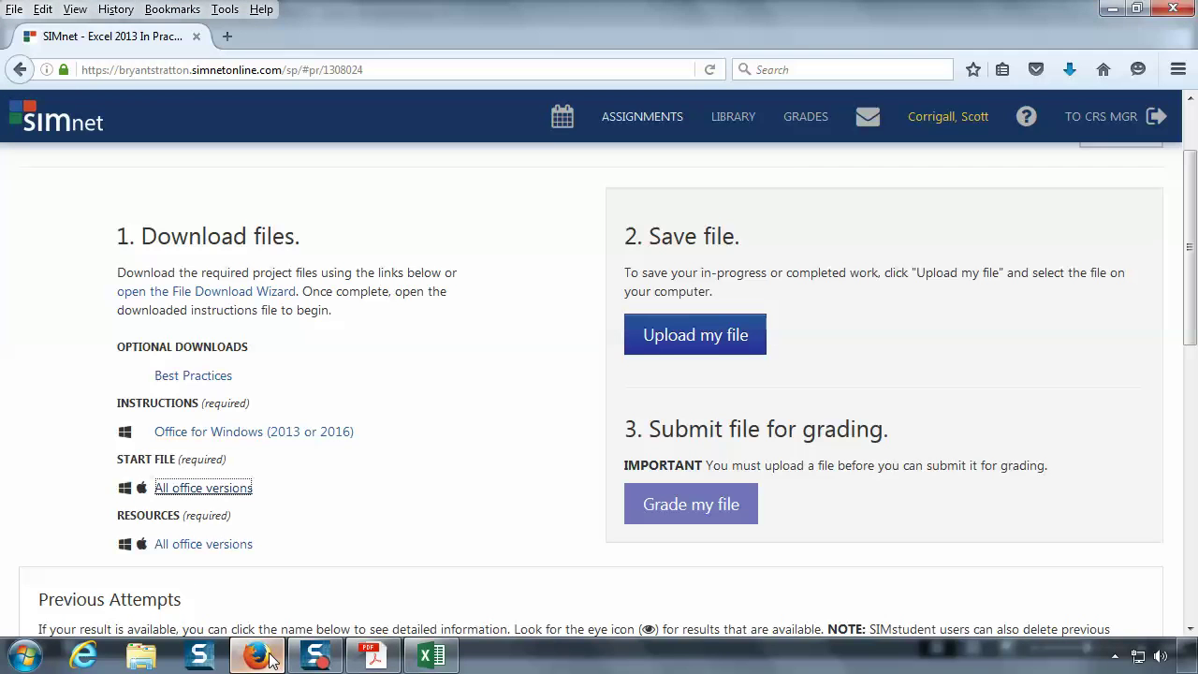
- Try to upload the macro-enabled Forecast-09-2 .xlsm workbook as the project file
click(701, 335)
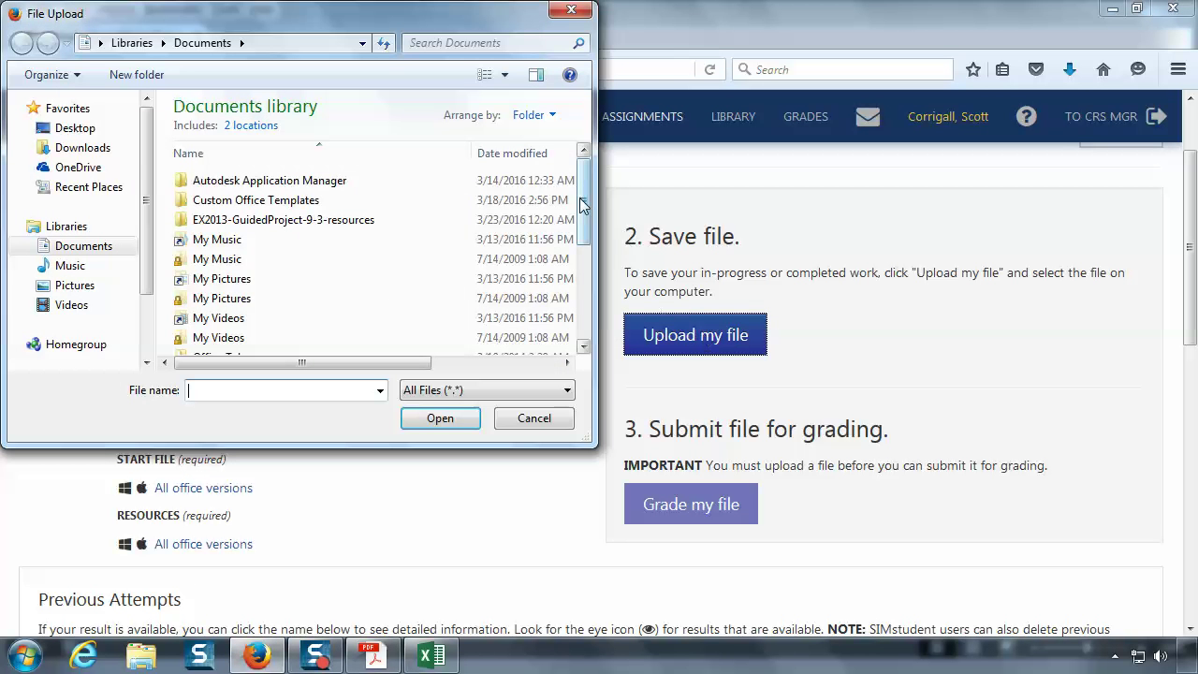
scroll(582, 205, down, 3)
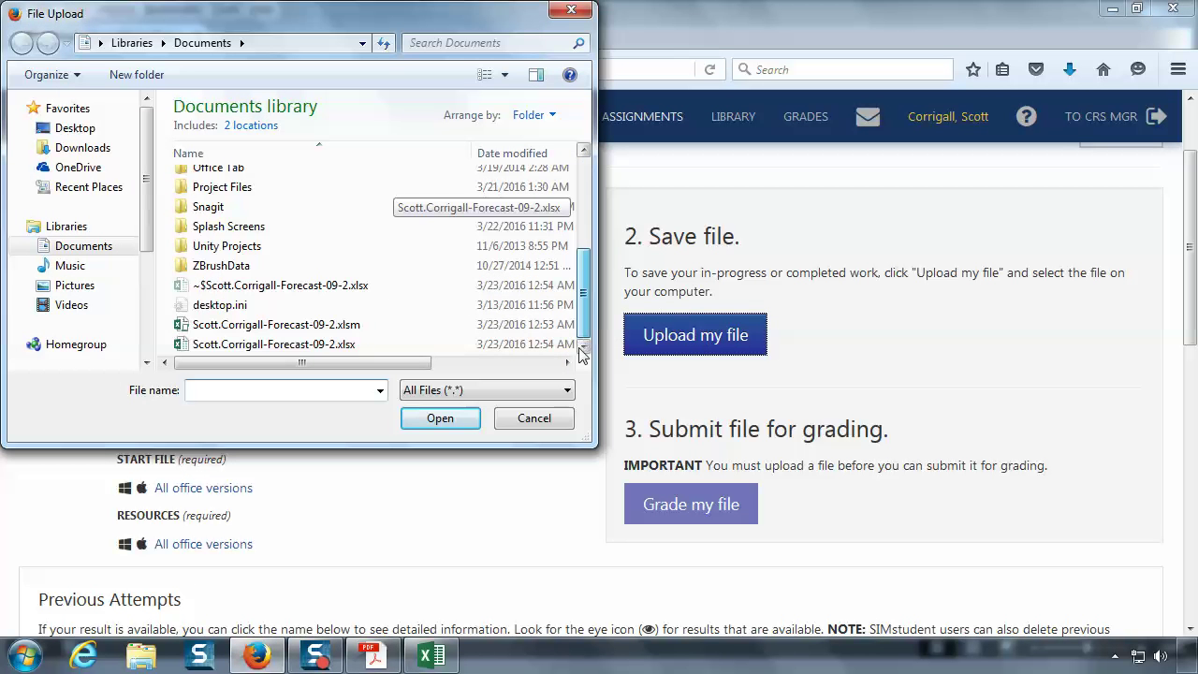
click(342, 325)
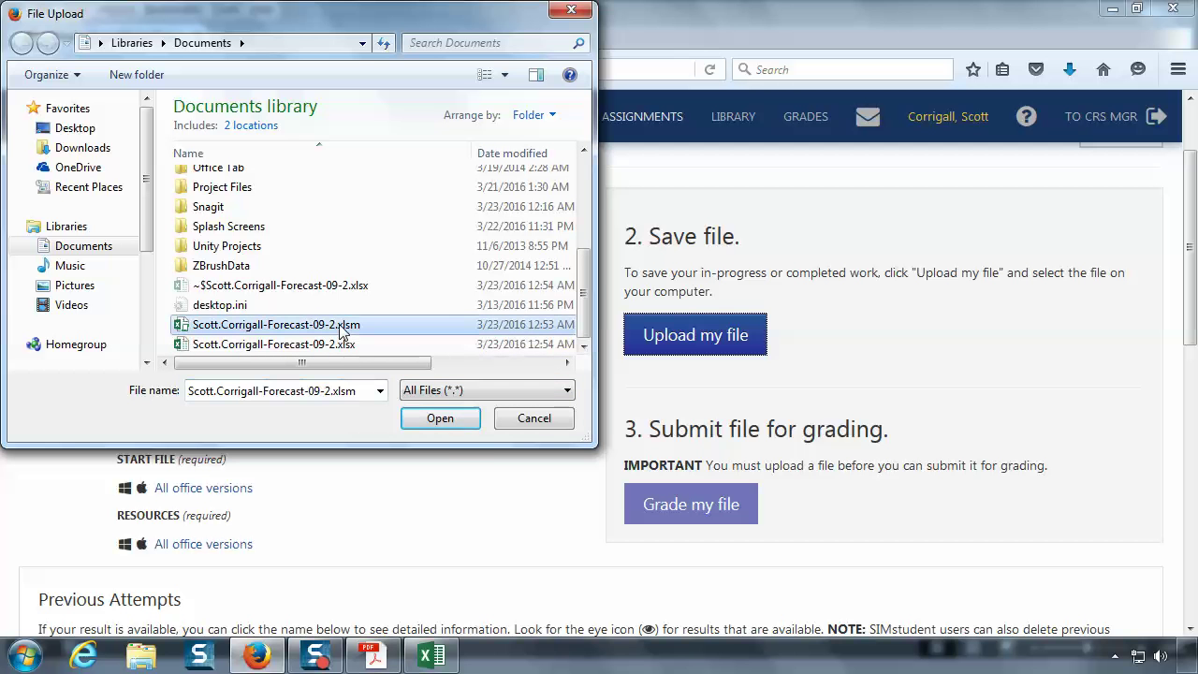
click(440, 418)
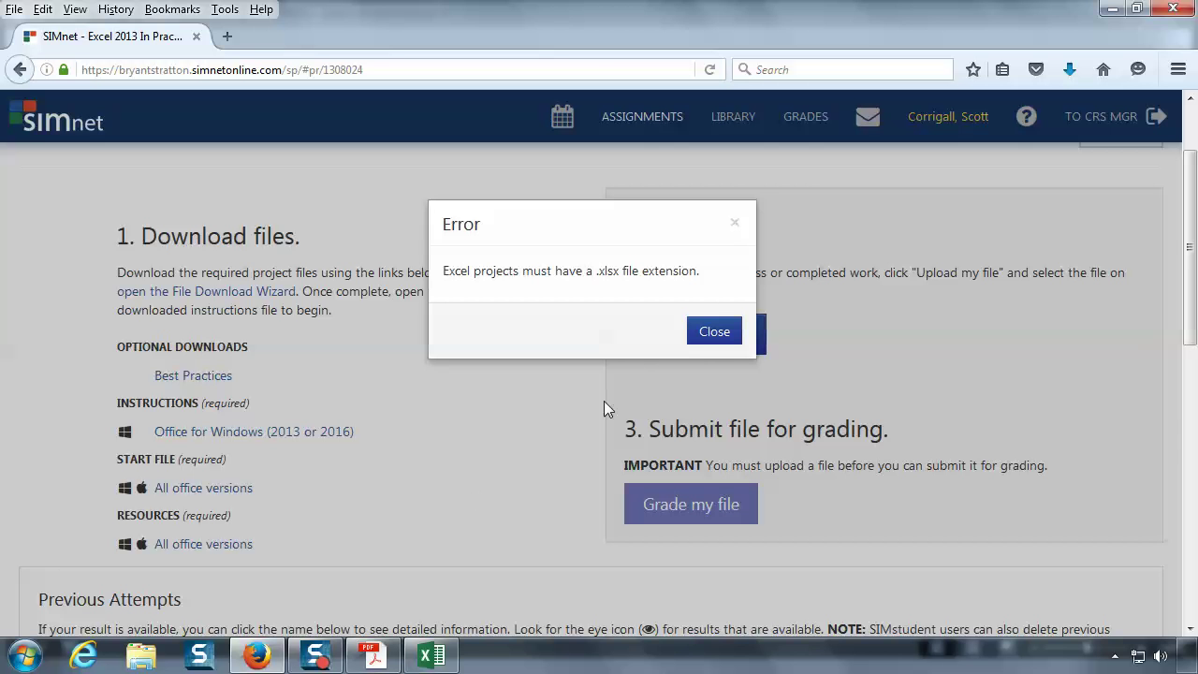
click(710, 331)
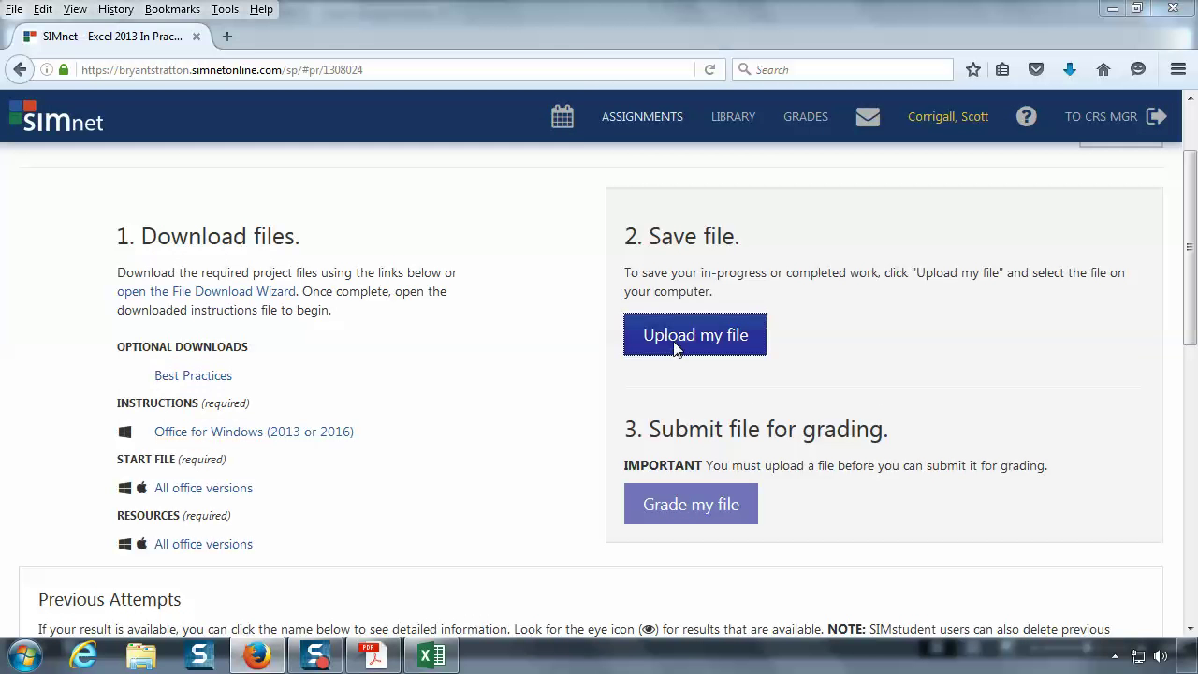
- Upload the Forecast-09-2 .xlsx workbook from the Documents library to SIMnet and submit it for grading
click(677, 347)
drag(588, 223, 593, 358)
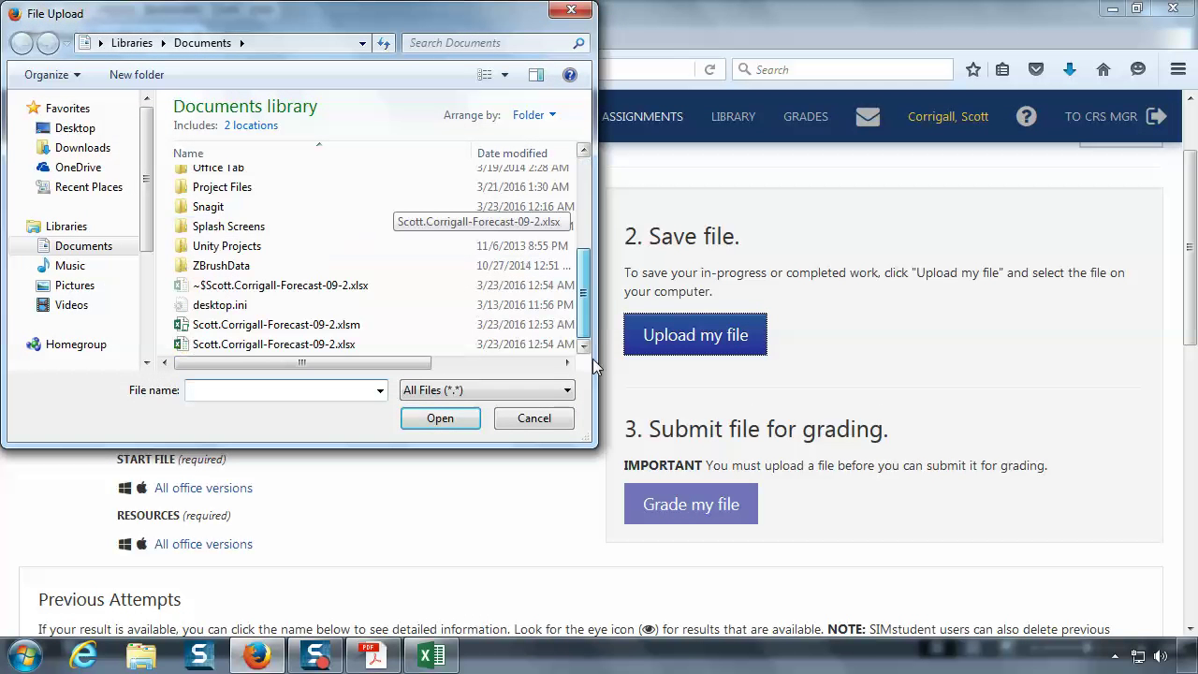
click(380, 343)
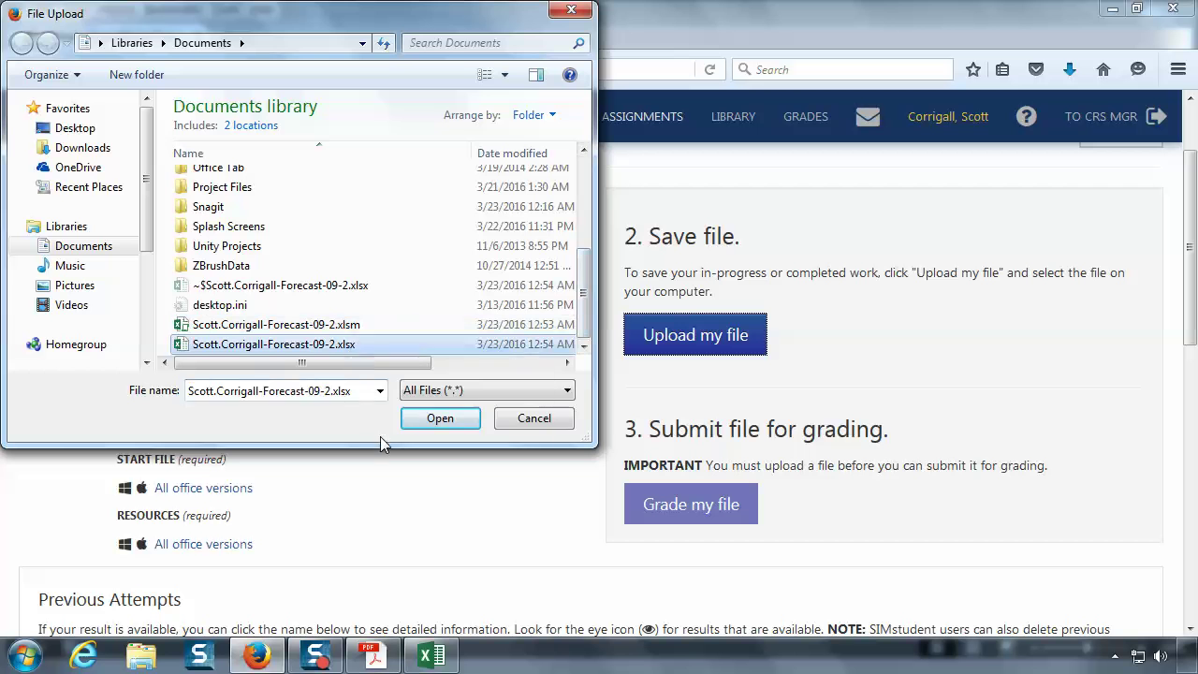
click(441, 419)
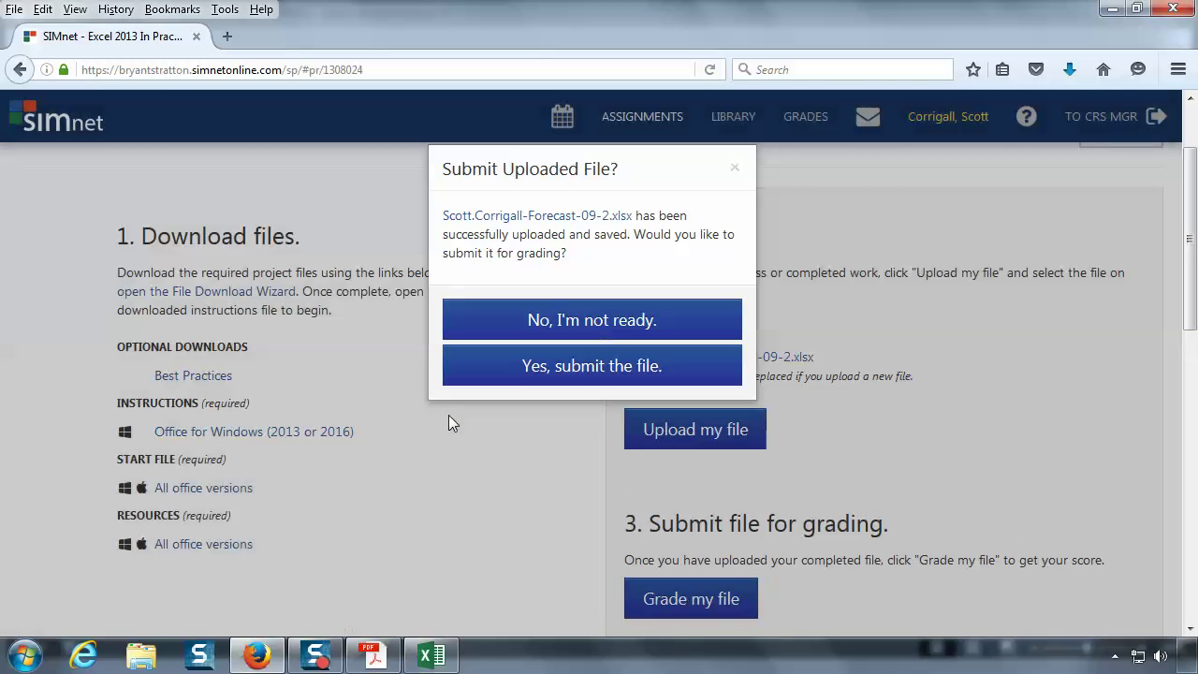
click(552, 371)
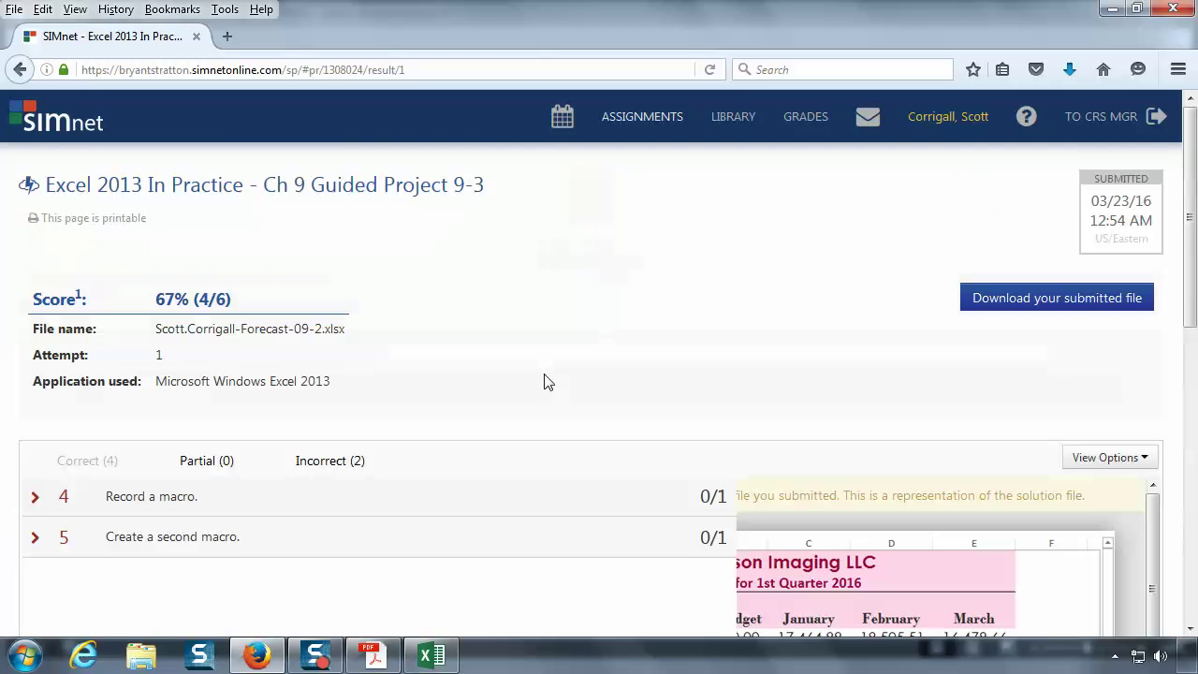
- Review the grading feedback for the incorrect "Create a second macro" item and return to the project page
scroll(548, 382, down, 4)
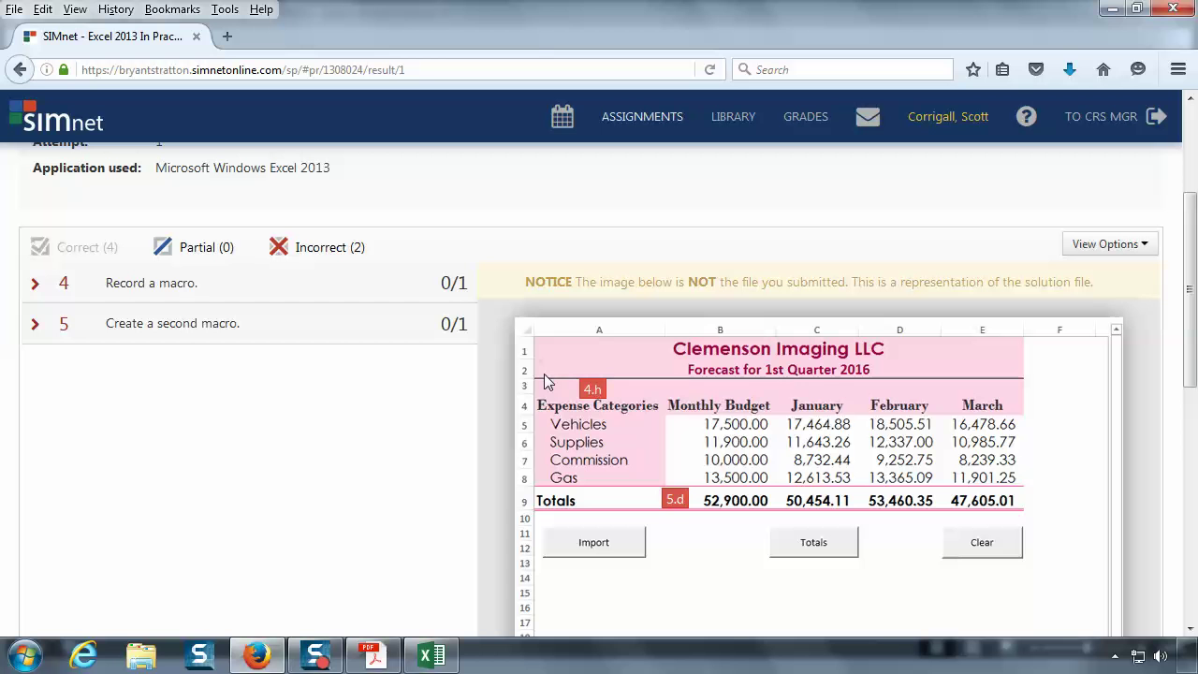
click(42, 336)
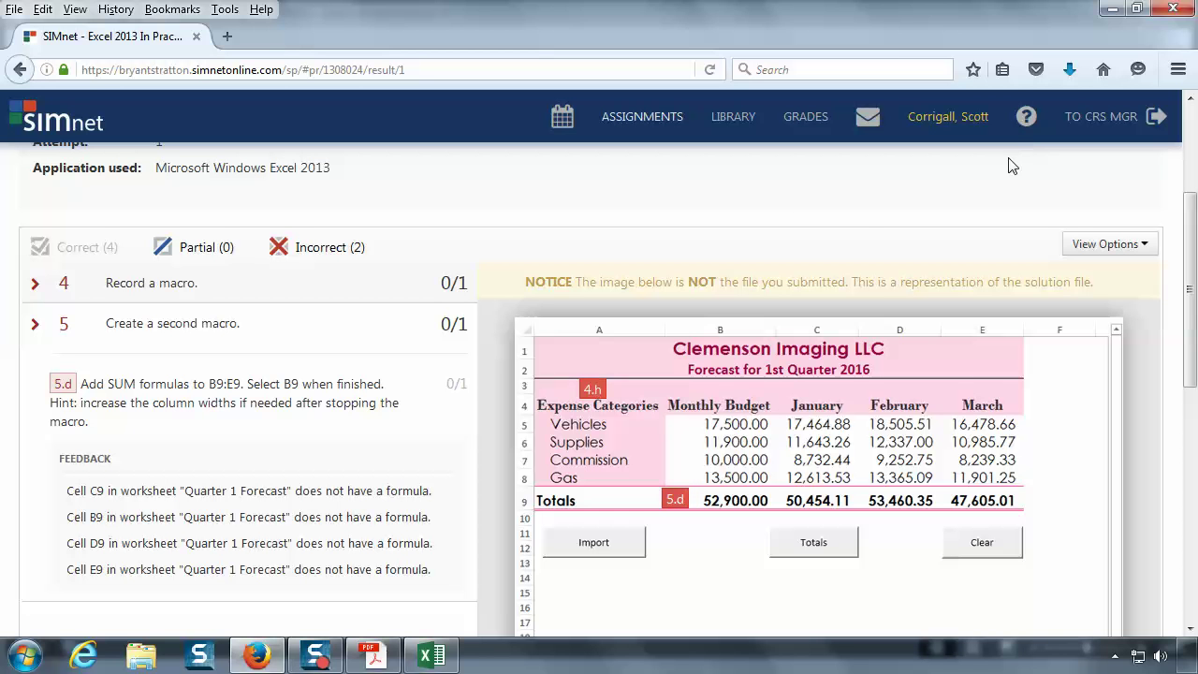
scroll(578, 270, up, 4)
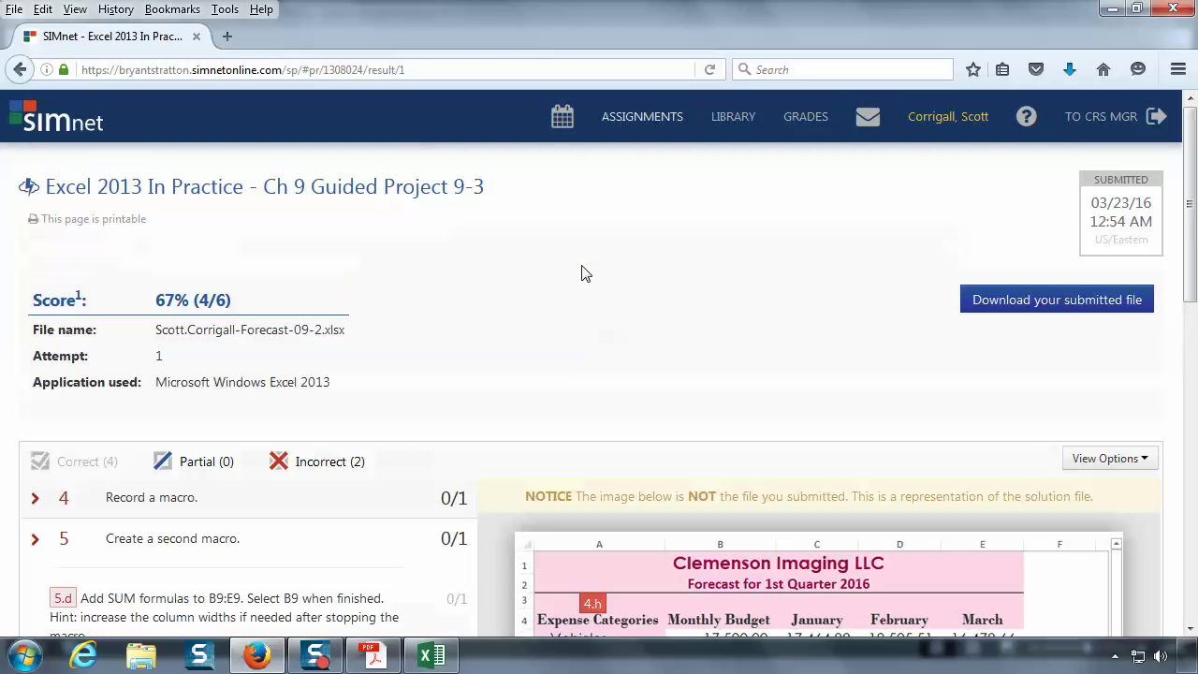
key(alt+Left)
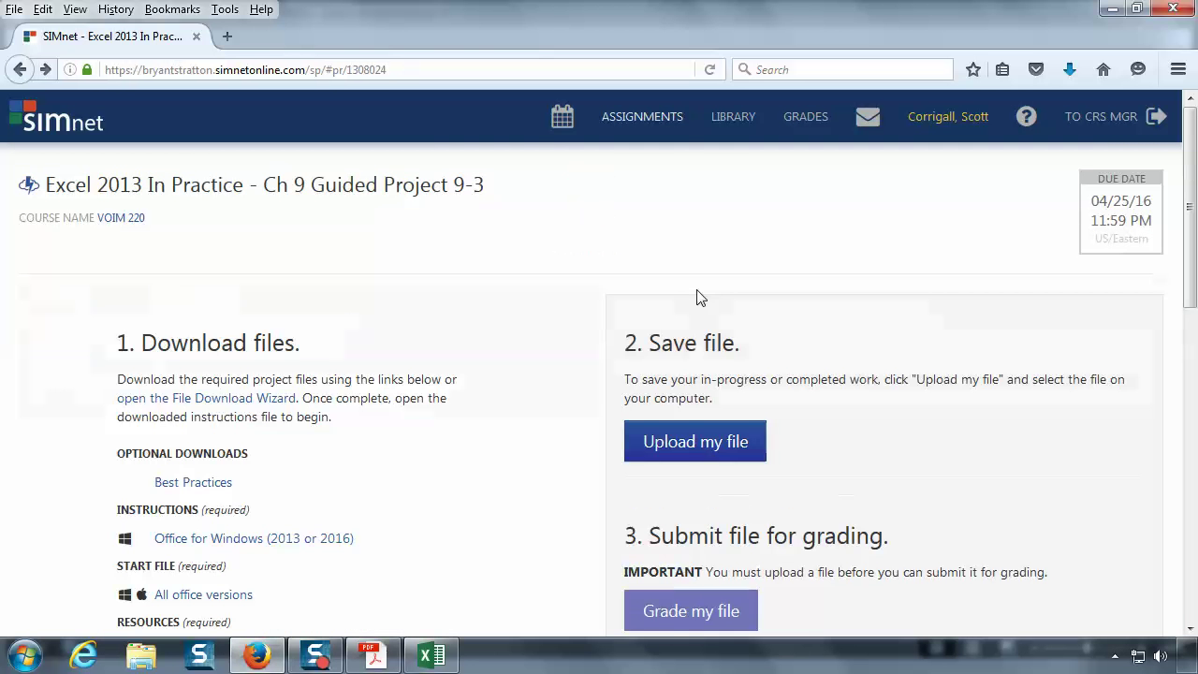
- Switch to the Excel workbook, run the Import macro from cell A4 and the Totals macro, and save the workbook
click(432, 657)
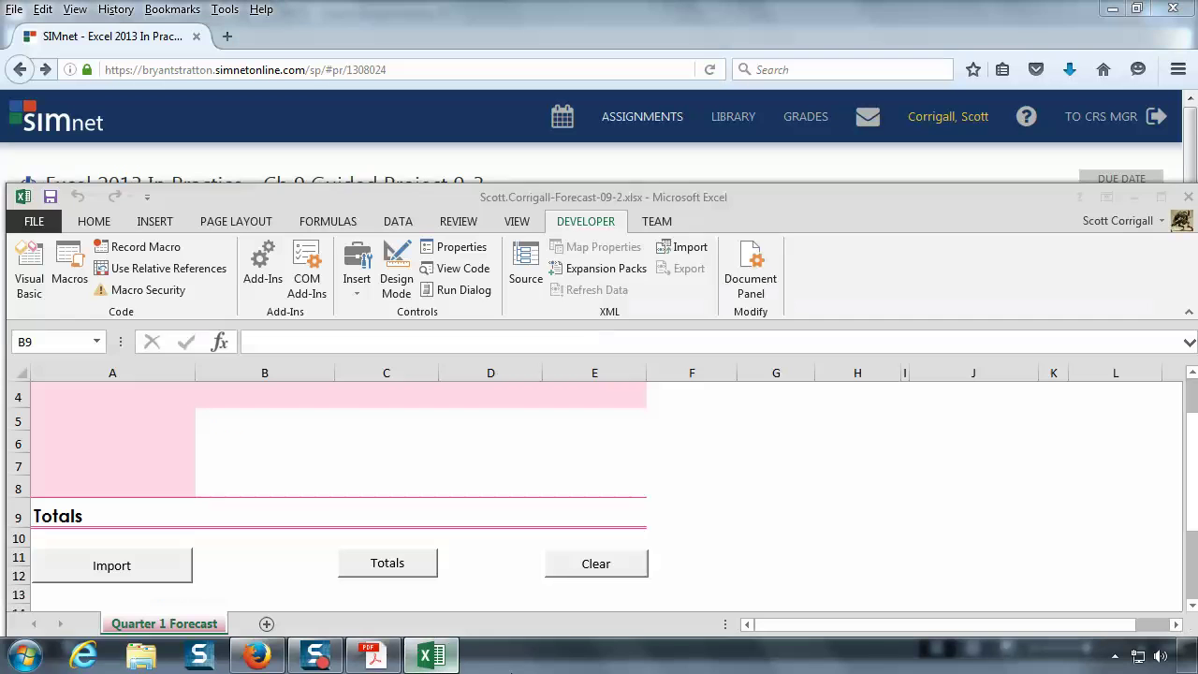
click(121, 394)
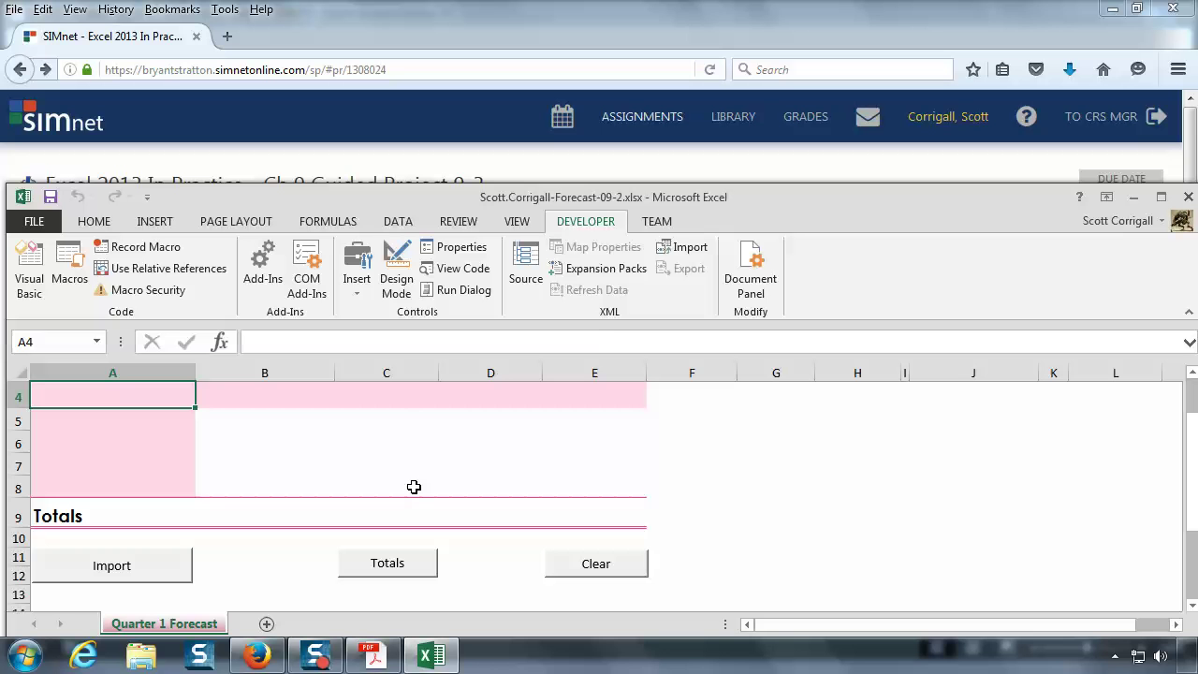
click(151, 567)
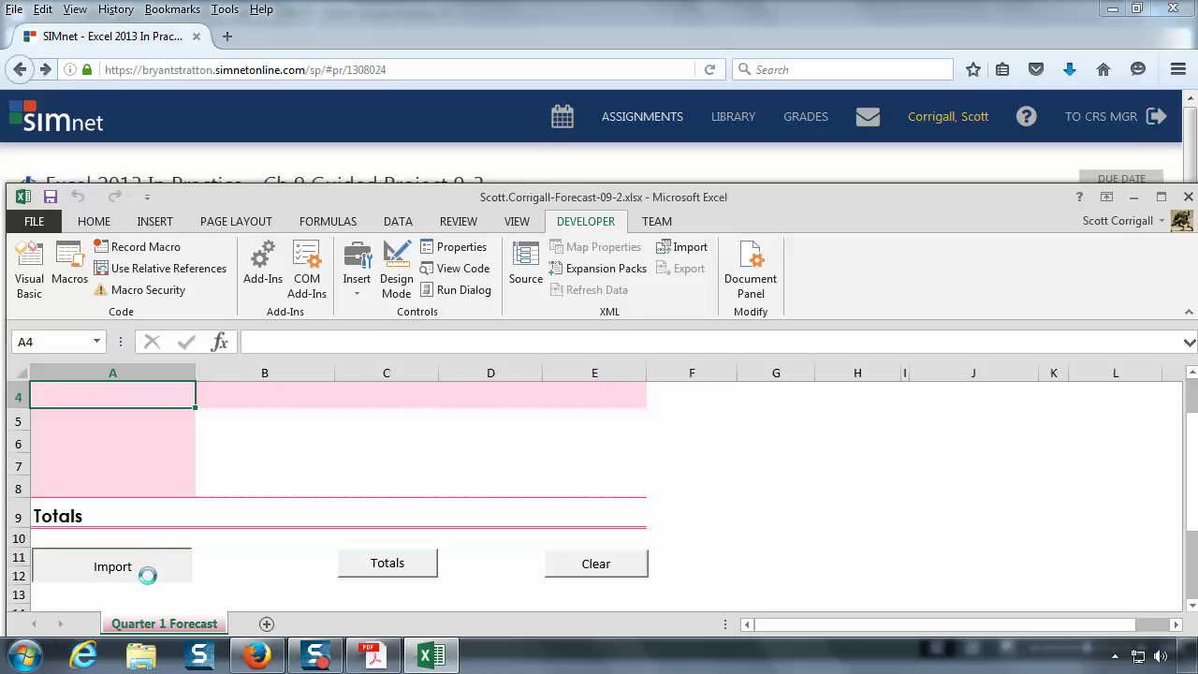
click(382, 571)
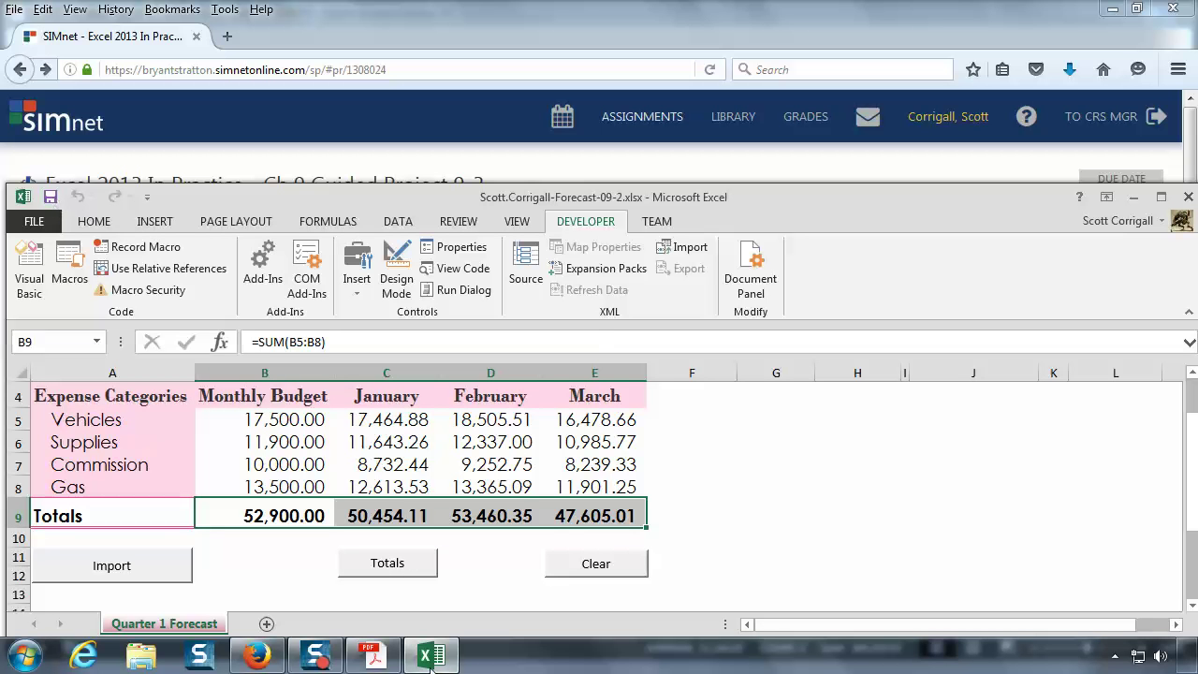
- Return to SIMnet in Firefox, upload the updated .xlsx workbook and submit it as a second grading attempt
click(249, 657)
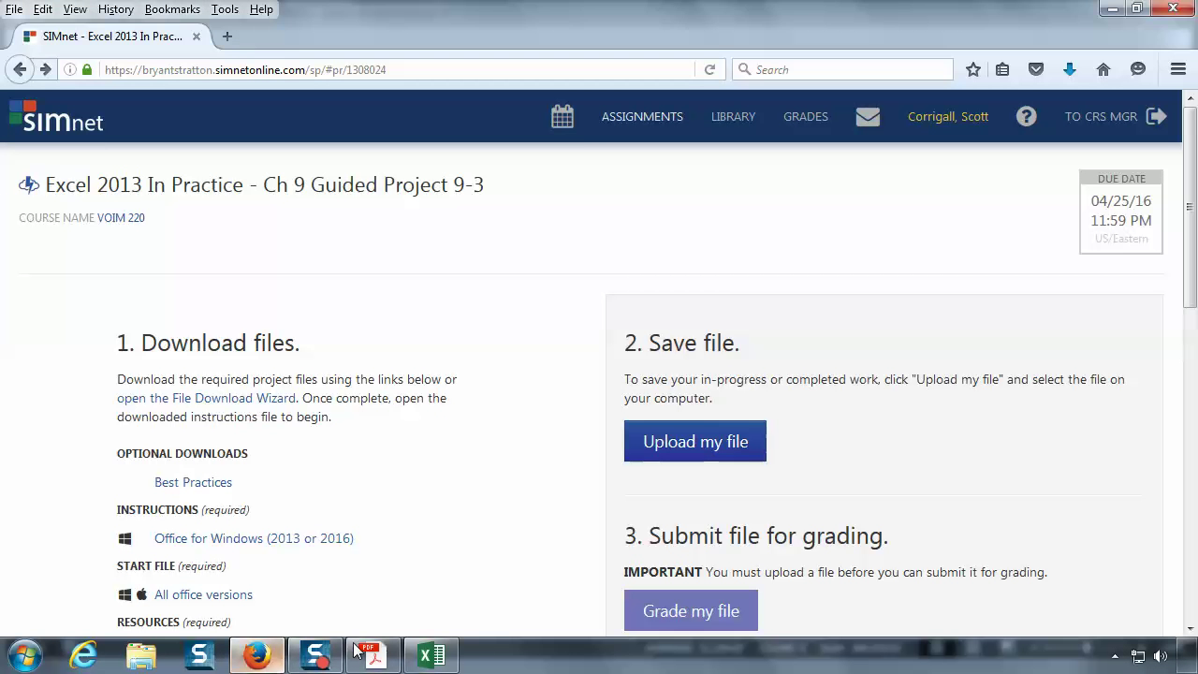
click(681, 447)
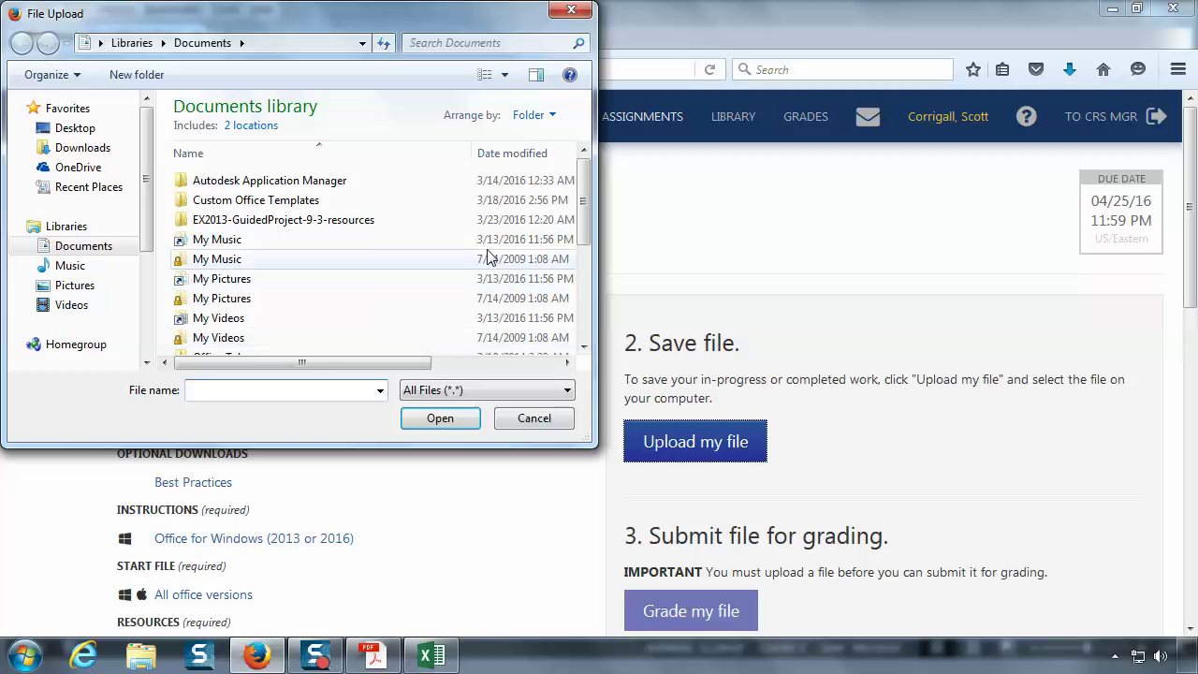
drag(584, 201, 596, 361)
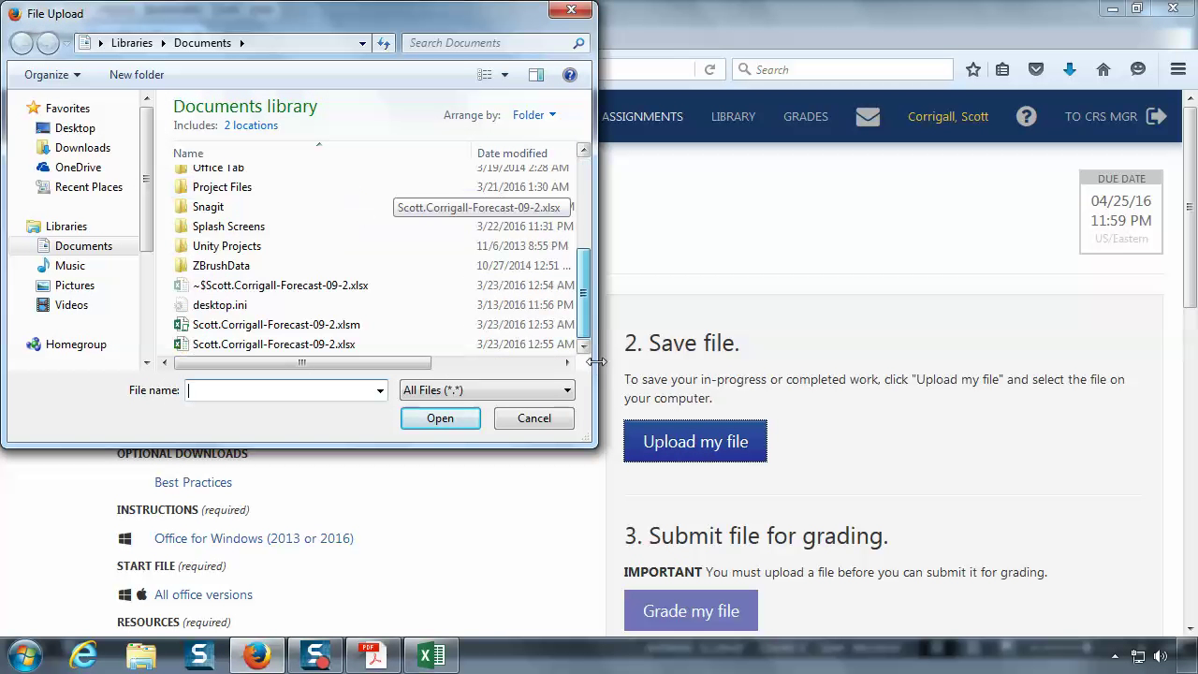
click(272, 344)
click(433, 420)
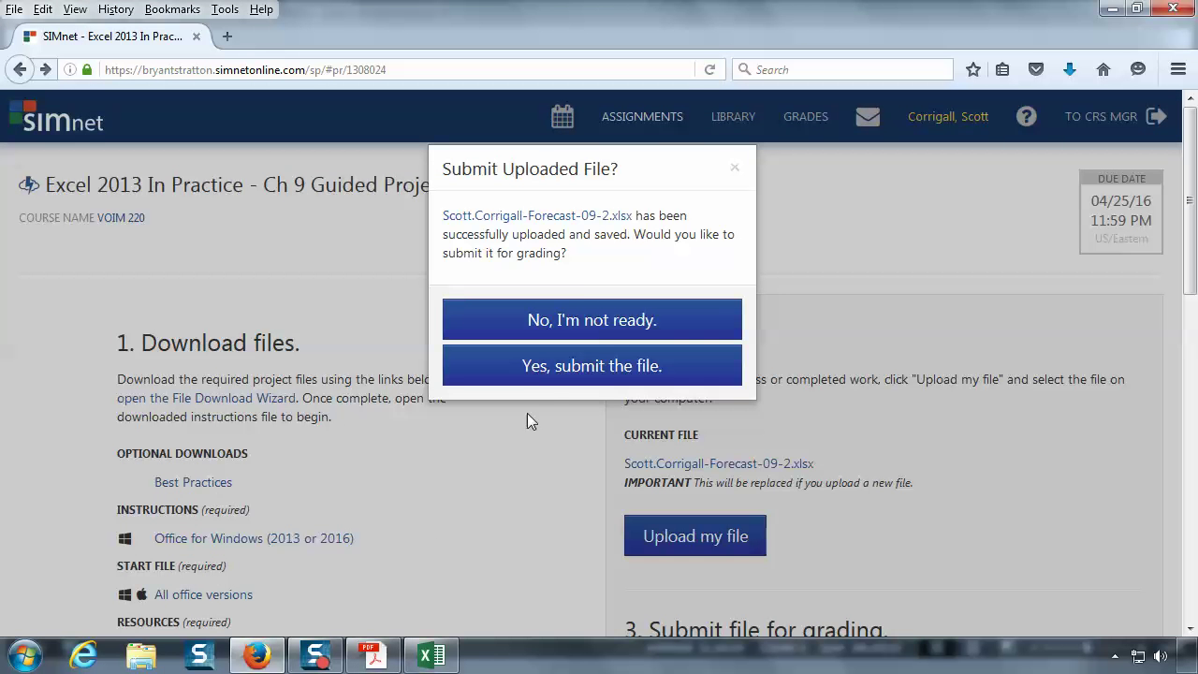
click(541, 366)
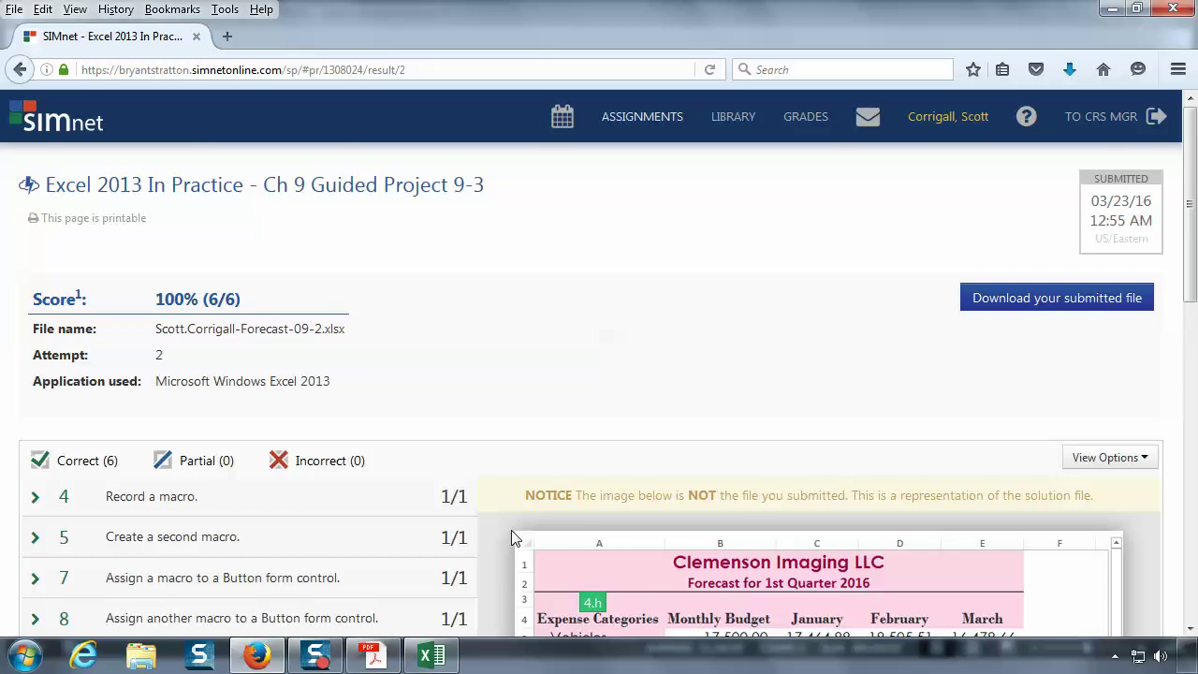
- Examine the second attempt's score, the graded macro and button items, and the solution preview
scroll(511, 531, down, 4)
scroll(511, 529, up, 2)
scroll(511, 539, up, 2)
scroll(673, 363, down, 2)
scroll(676, 361, down, 2)
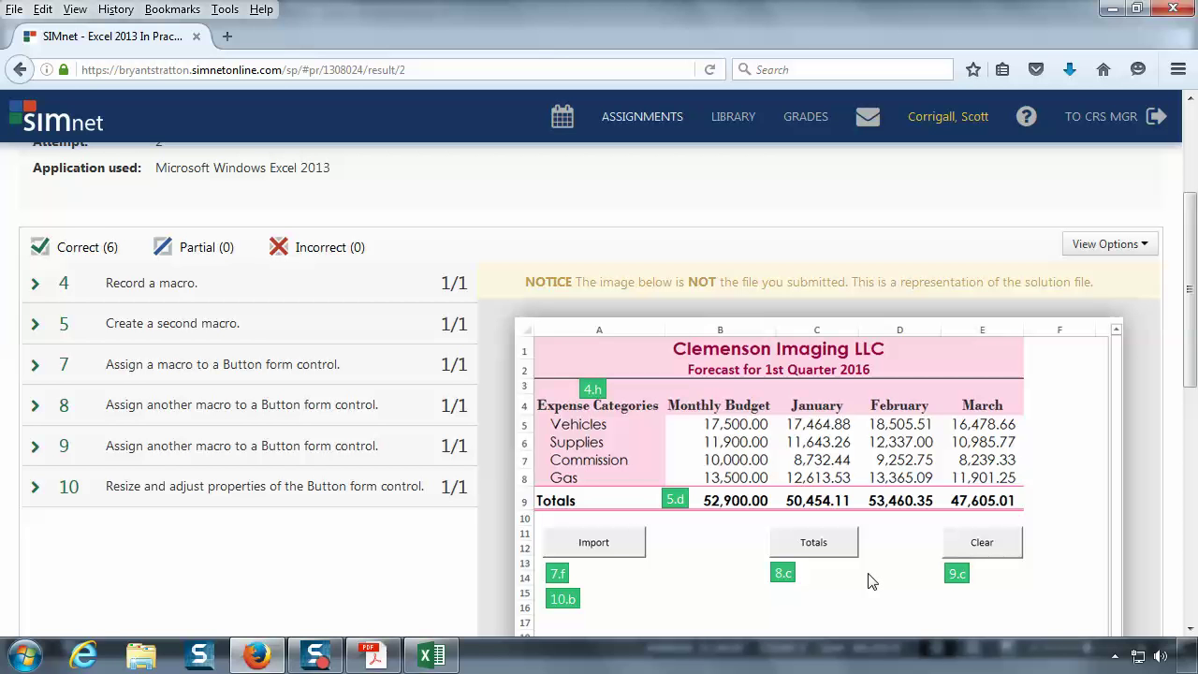
scroll(840, 541, up, 4)
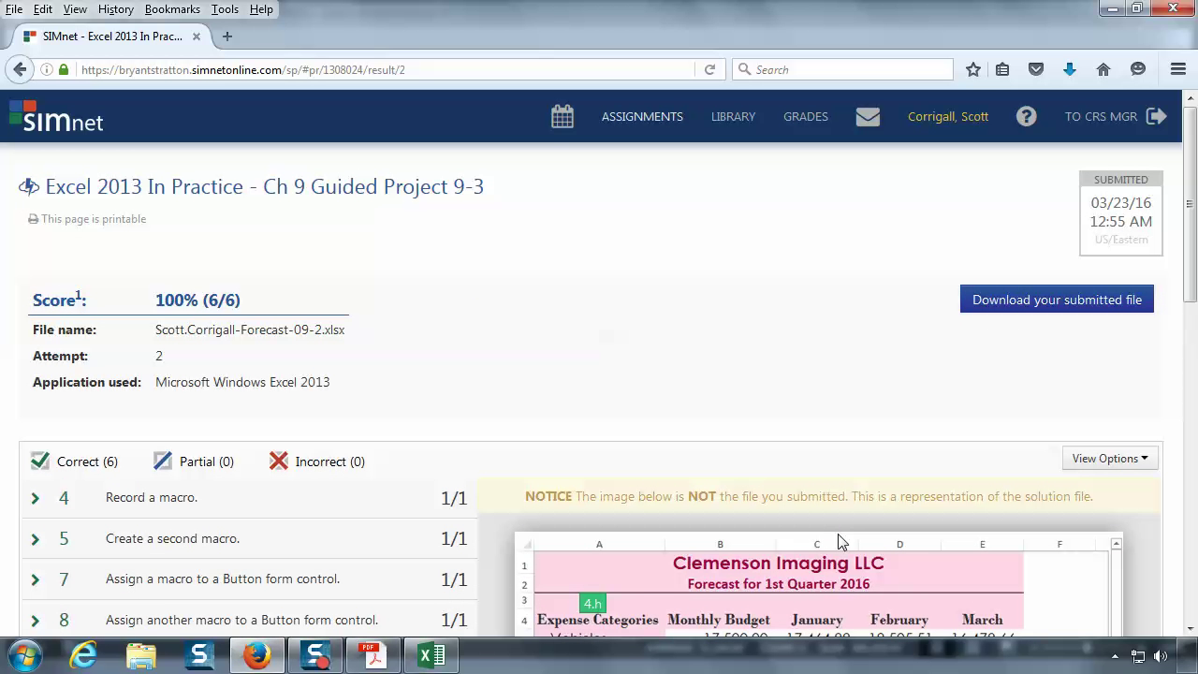